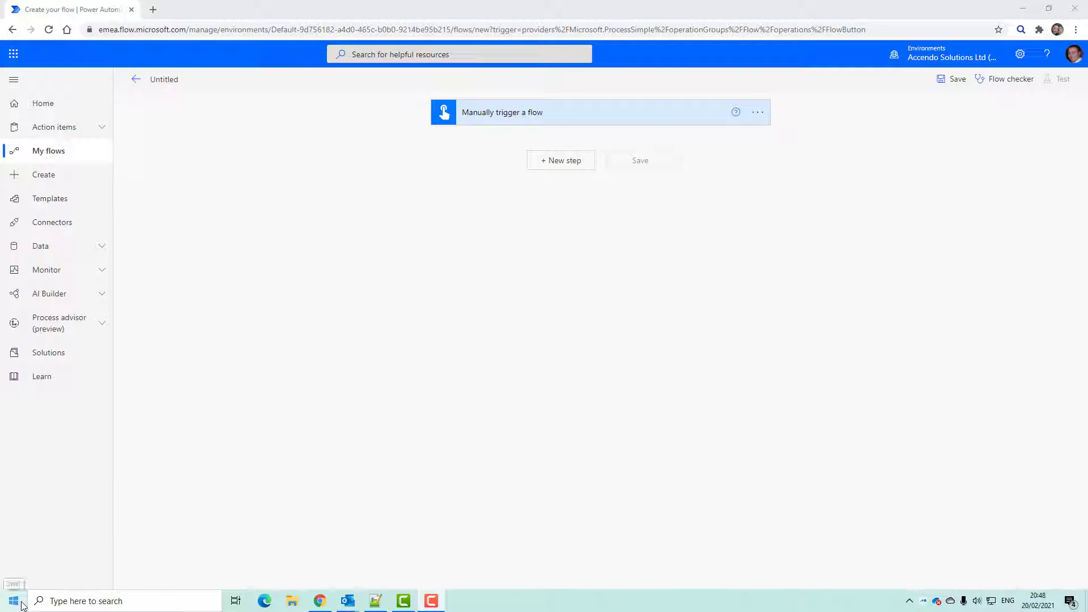
Step: Look over the Cloudflare invoice email in Outlook, examining the invoice details in its body, and return to the flow
{"action": "mouse_move", "coordinate": [348, 601]}
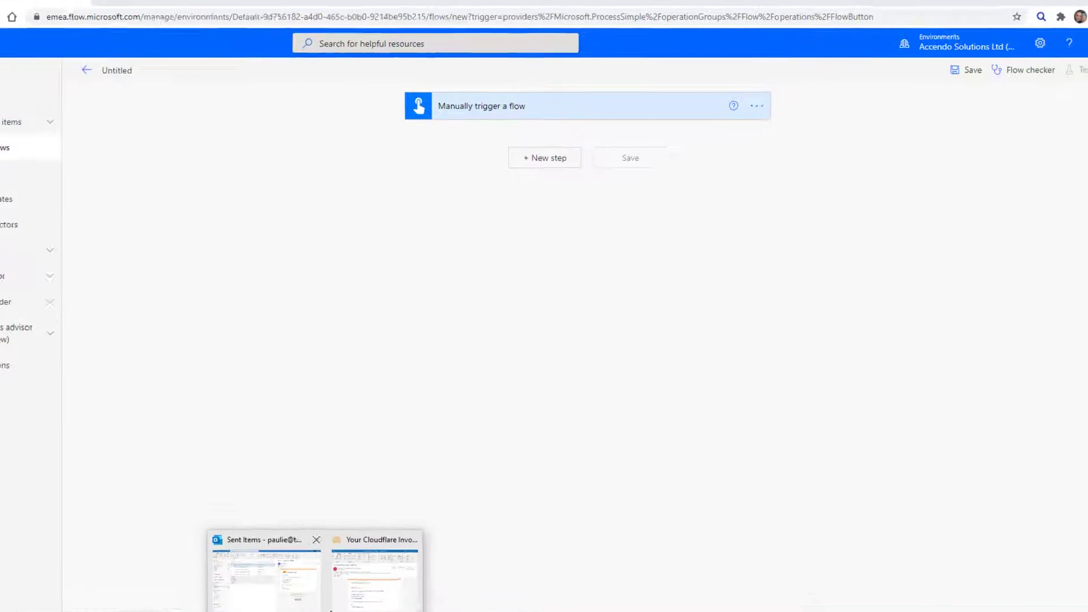
{"action": "left_click", "coordinate": [374, 572]}
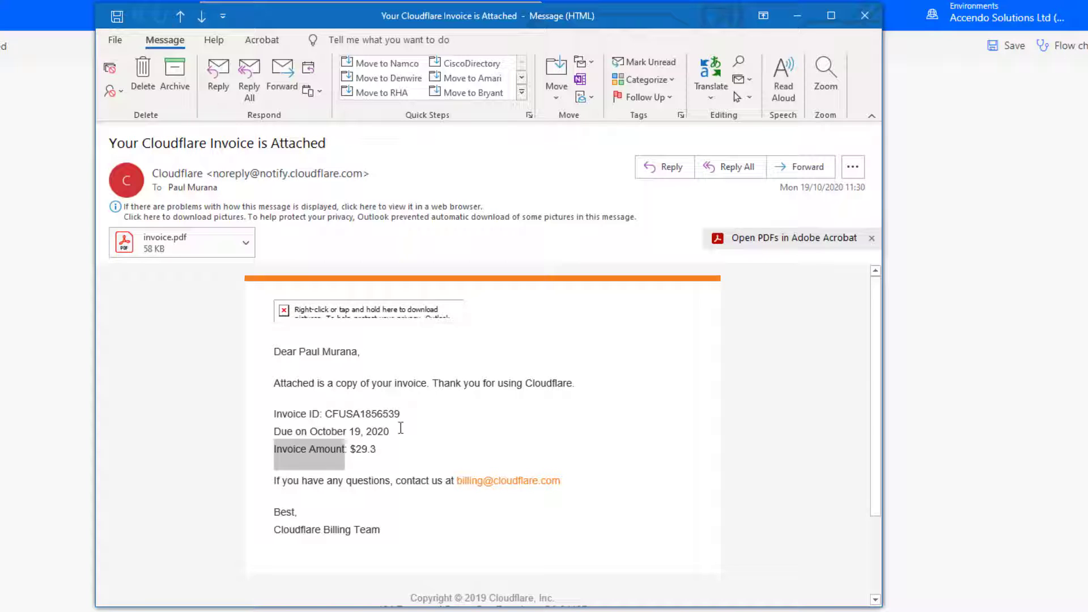
{"action": "left_click", "coordinate": [798, 16]}
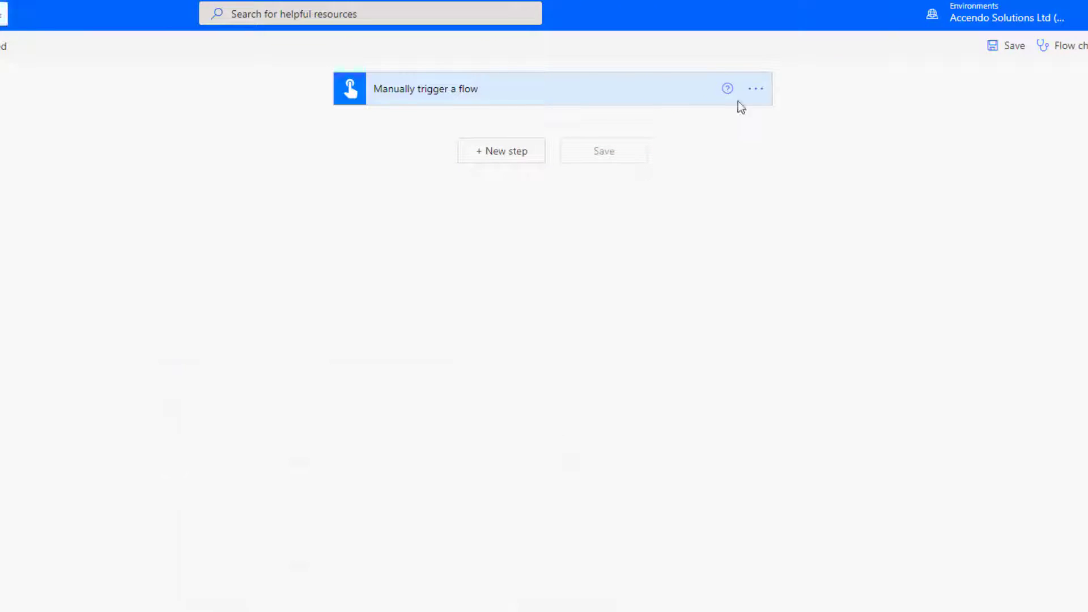
Step: Delete the manual trigger and replace it with the Office 365 Outlook trigger When a new email arrives (V3)
{"action": "left_click", "coordinate": [756, 89]}
{"action": "left_click", "coordinate": [791, 271]}
{"action": "left_click", "coordinate": [489, 383]}
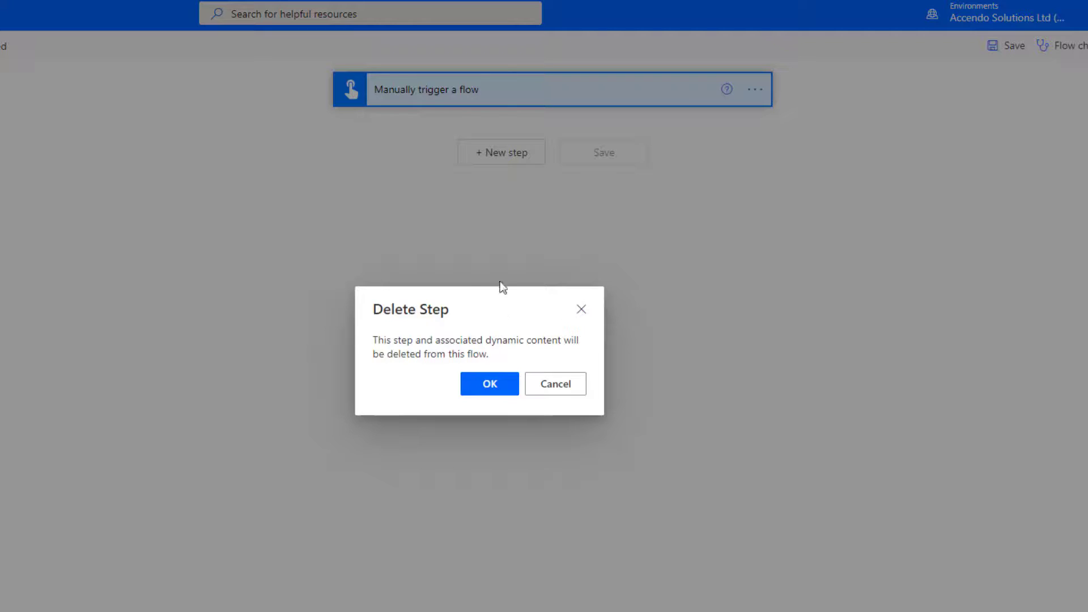
{"action": "left_click", "coordinate": [485, 83]}
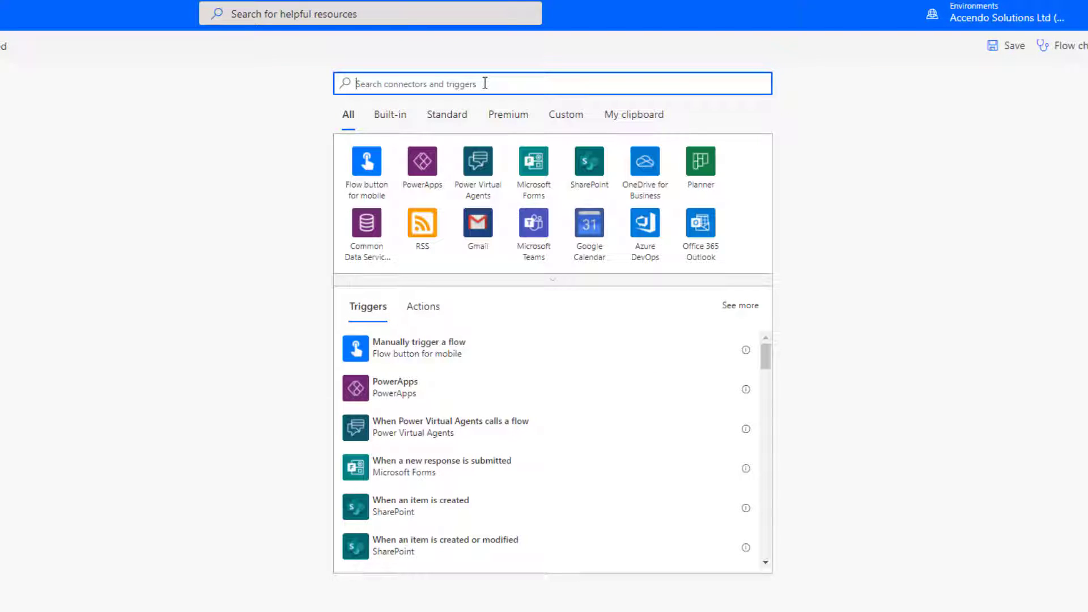
{"action": "type", "text": "outlook"}
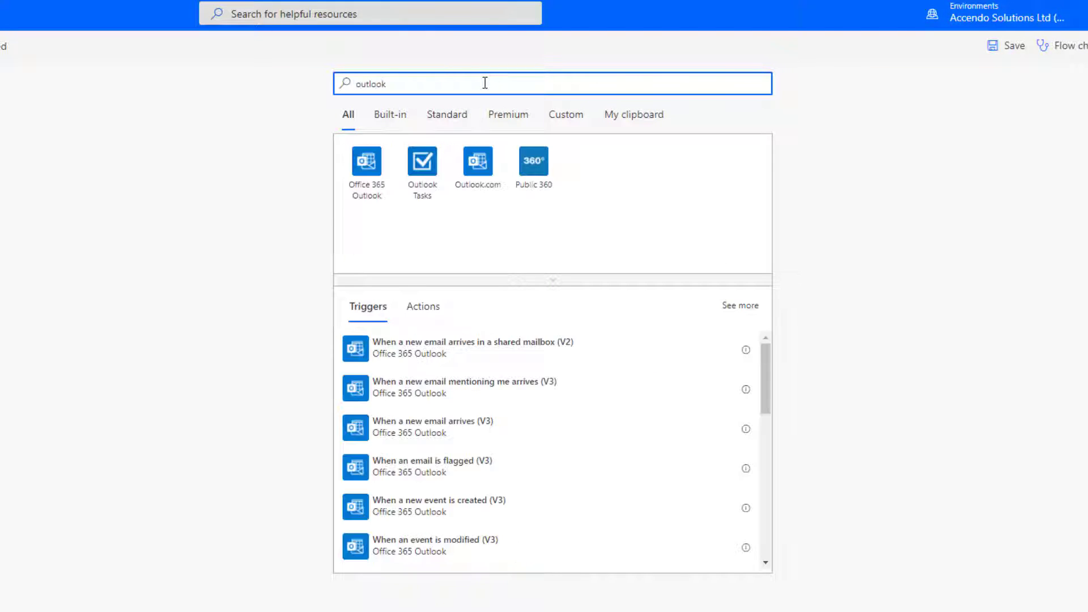
{"action": "left_click", "coordinate": [376, 426]}
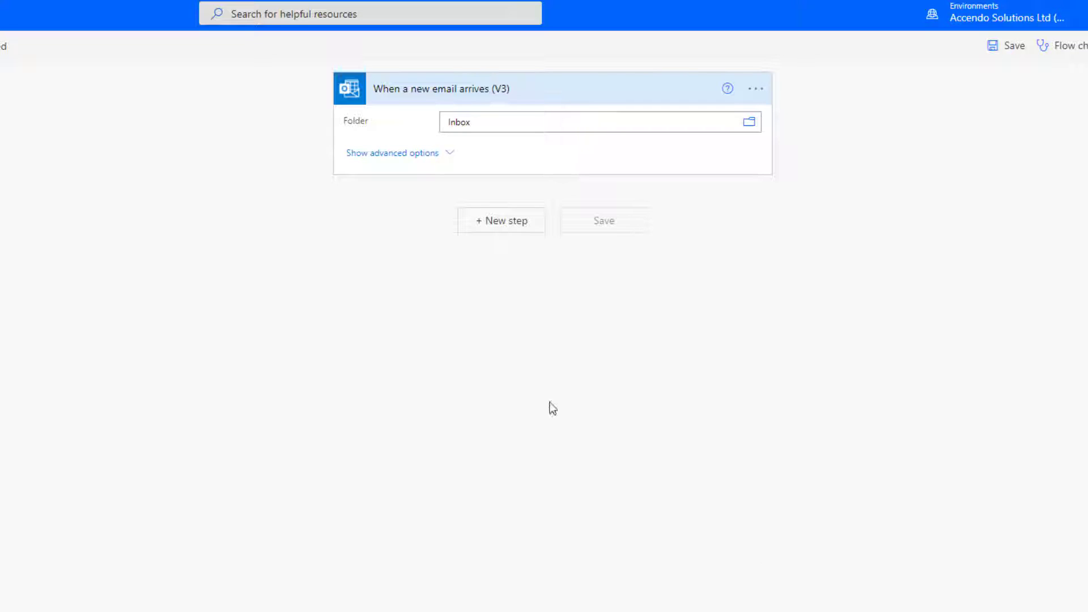
Step: Set the email trigger's Subject Filter to "Your Cloudflare Invoice is Attached", copied from the subject of the invoice email in Outlook
{"action": "left_click", "coordinate": [408, 154]}
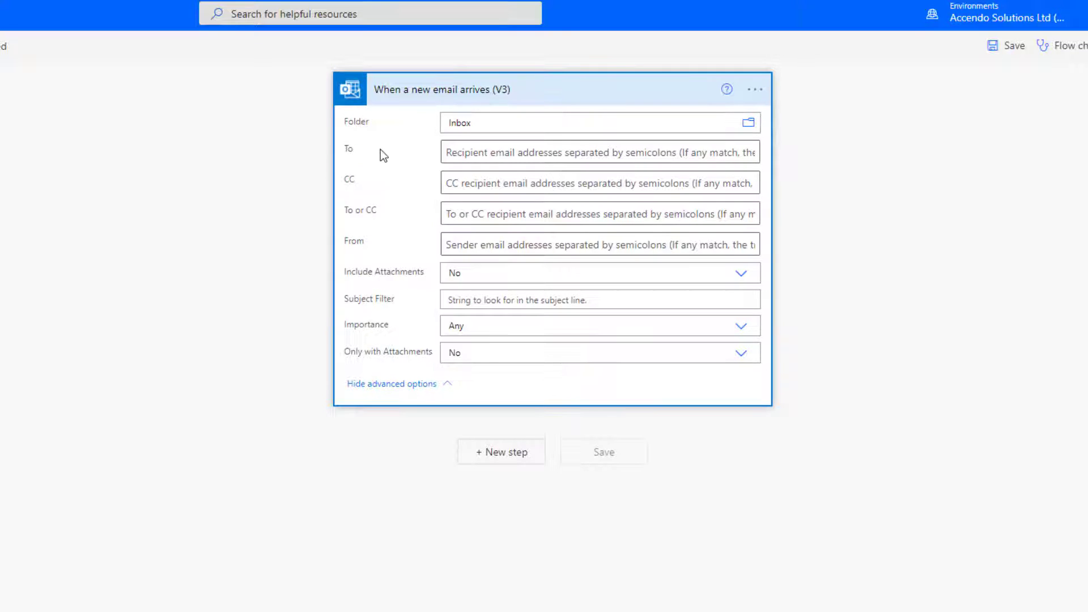
{"action": "left_click", "coordinate": [474, 305]}
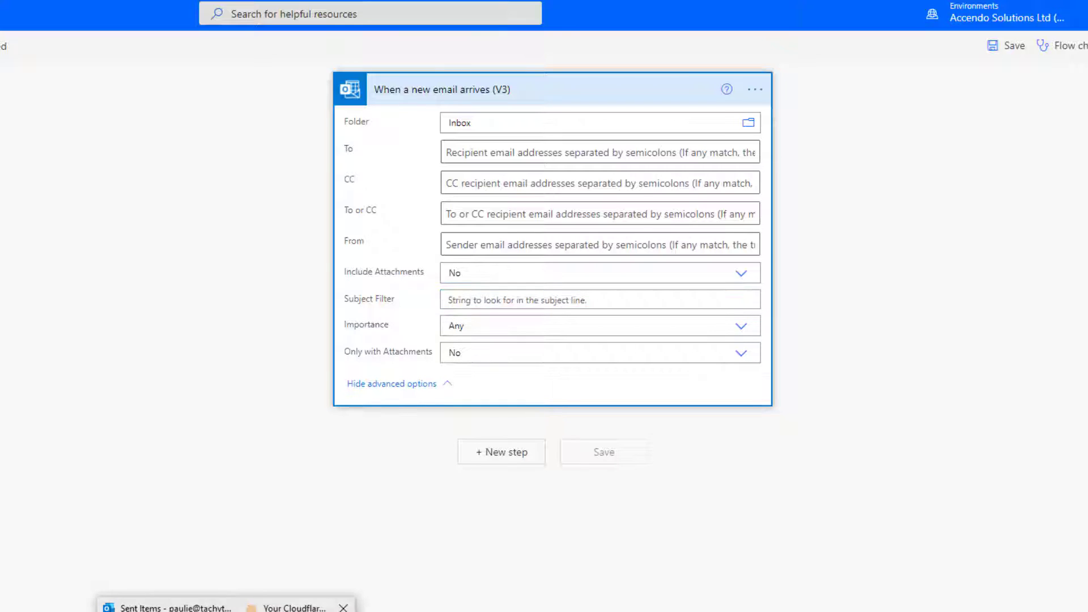
{"action": "left_click", "coordinate": [289, 604]}
{"action": "triple_click", "coordinate": [255, 143]}
{"action": "key", "text": "ctrl+c"}
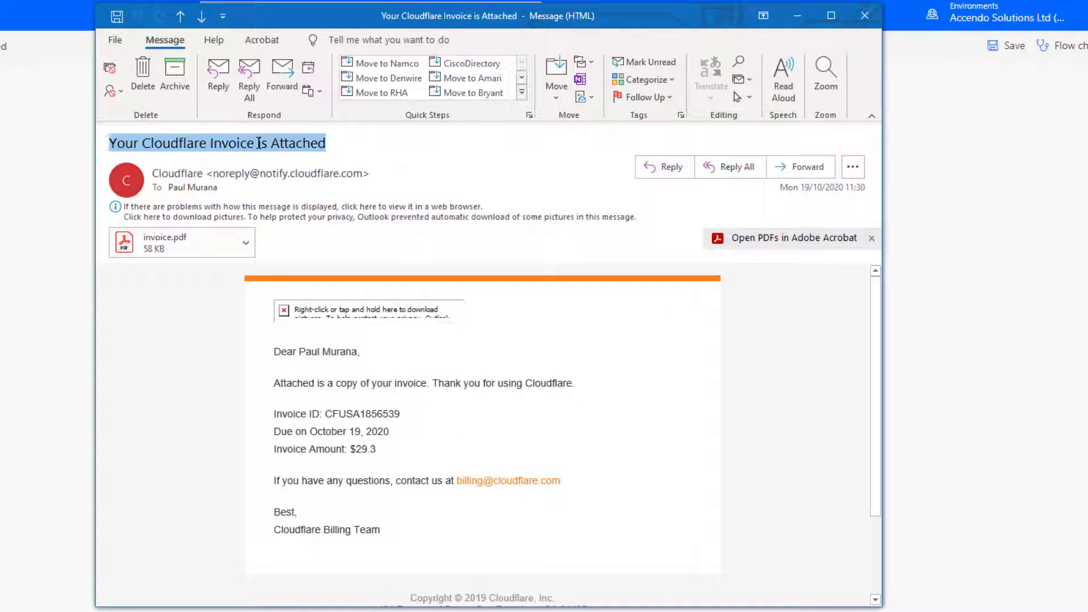
{"action": "left_click", "coordinate": [795, 22]}
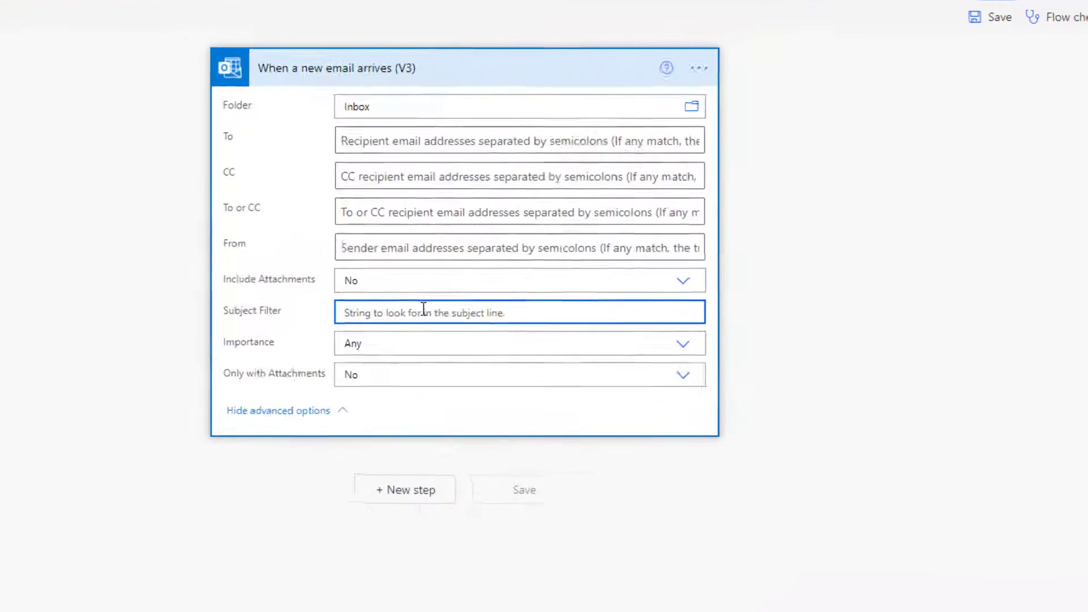
{"action": "key", "text": "ctrl+v"}
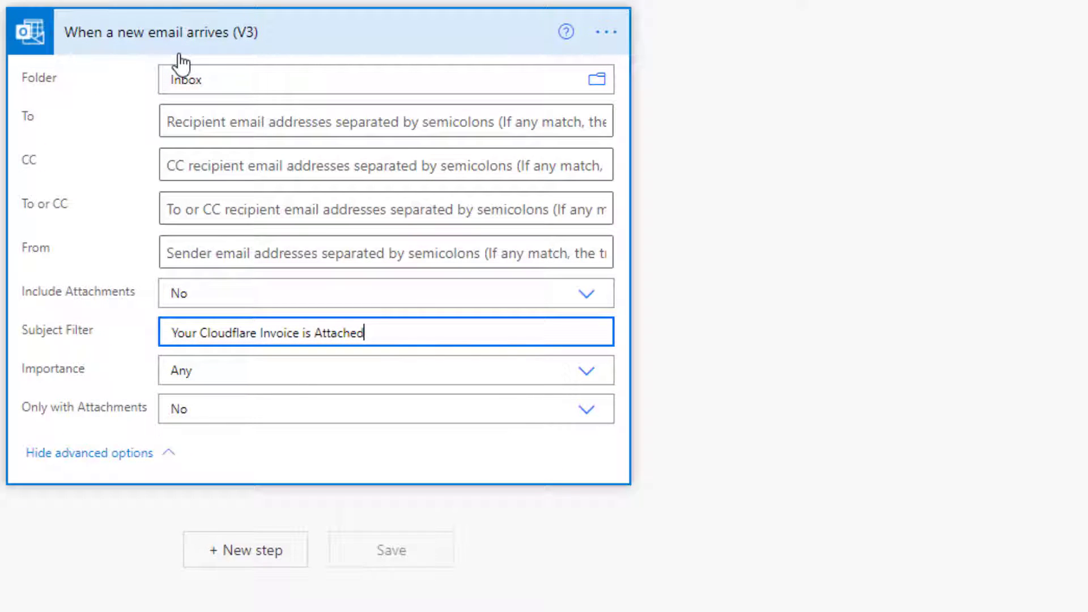
{"action": "left_click", "coordinate": [144, 44]}
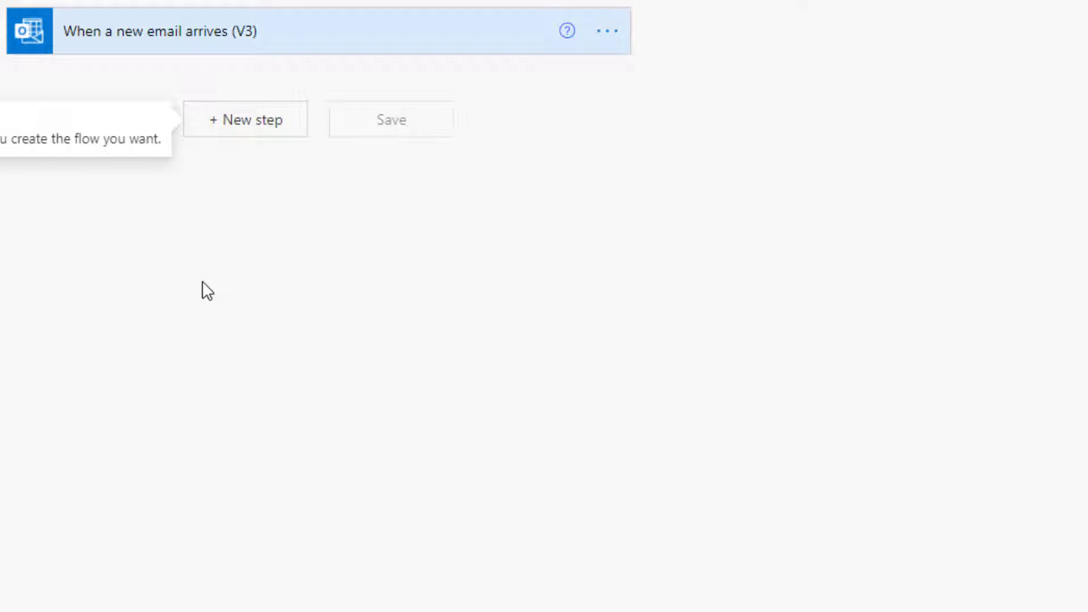
Step: Add the Content Conversion action Html to text after the email trigger
{"action": "left_click", "coordinate": [221, 121]}
{"action": "type", "text": "html"}
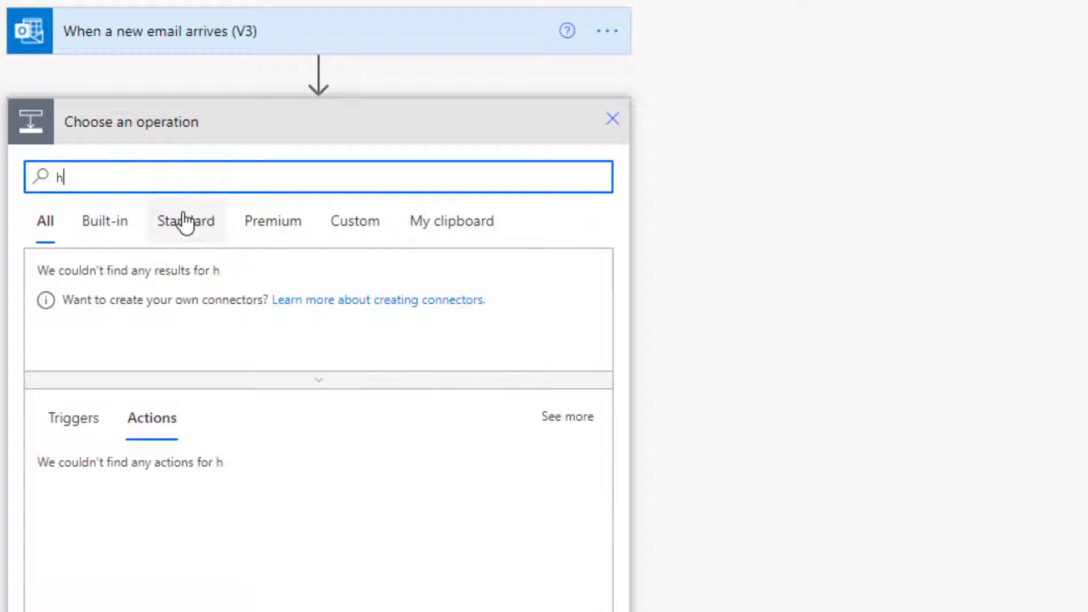
{"action": "key", "text": "BackSpace"}
{"action": "type", "text": "l"}
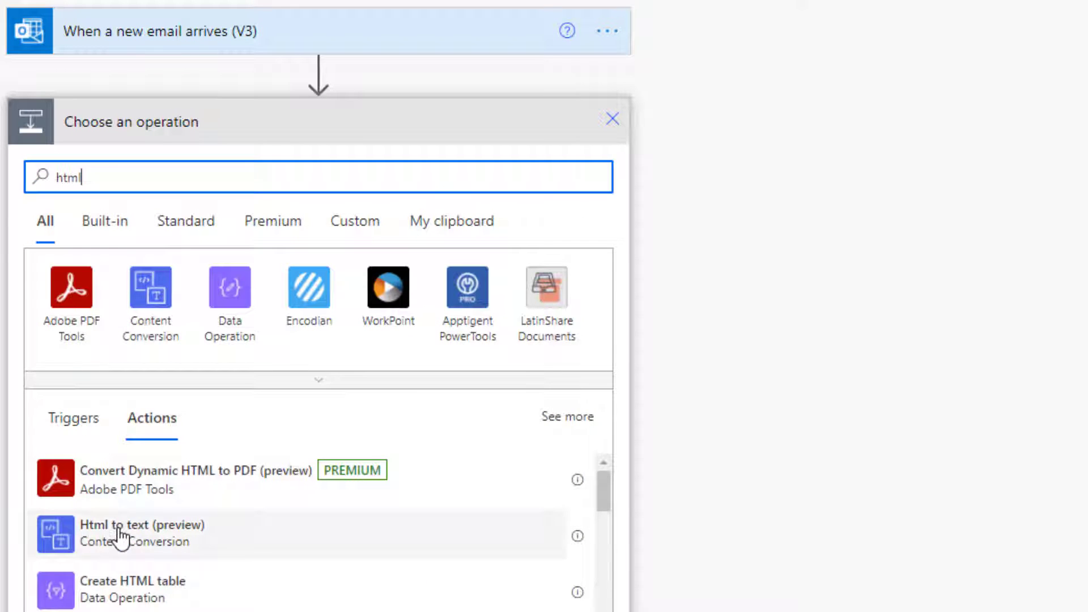
{"action": "left_click", "coordinate": [118, 535]}
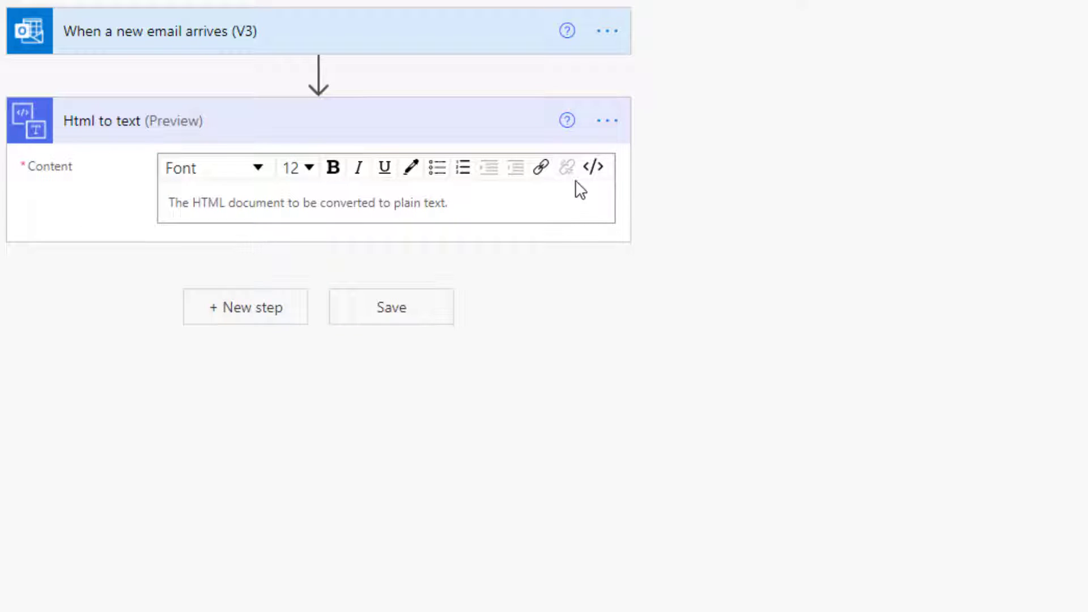
Step: Switch the Html to text content to code view and fill it with the email's Body
{"action": "left_click", "coordinate": [592, 167]}
{"action": "left_click", "coordinate": [147, 218]}
{"action": "key", "text": "ctrl+a"}
{"action": "key", "text": "BackSpace"}
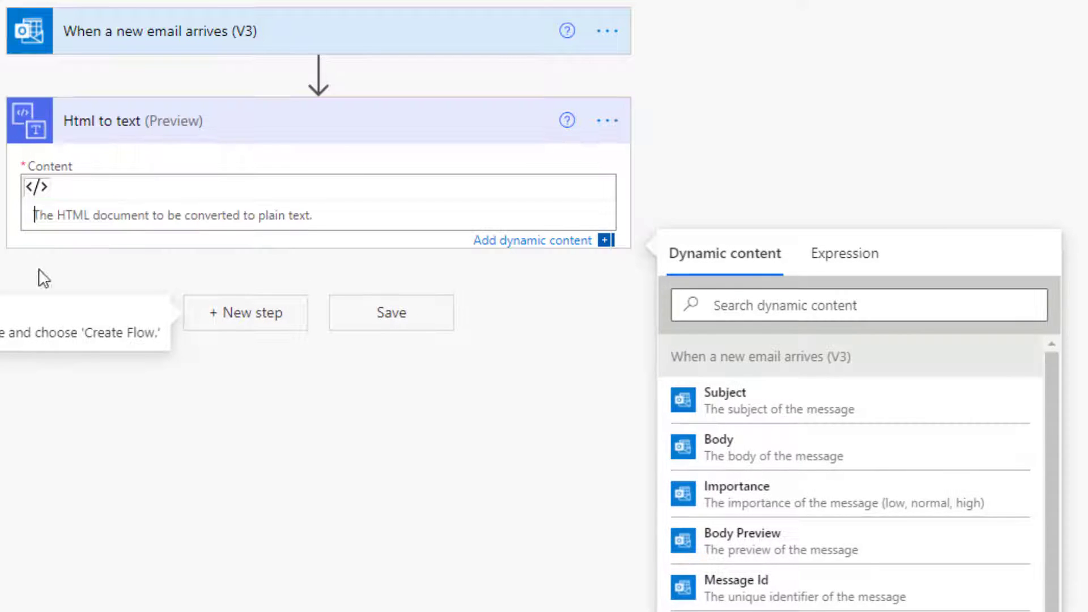
{"action": "left_click", "coordinate": [736, 444]}
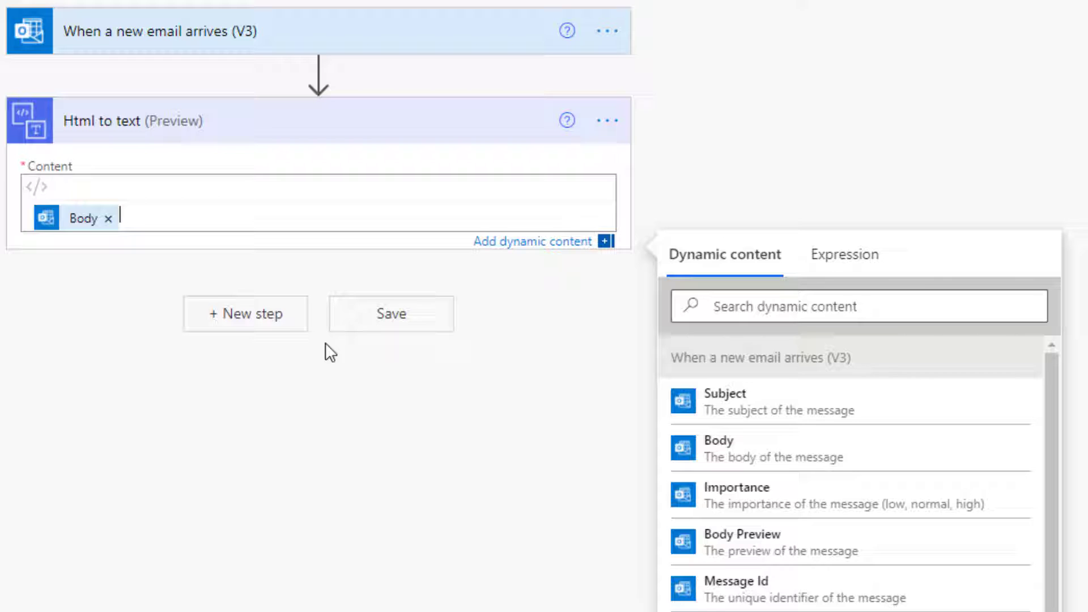
Step: Add a Compose action after Html to text, rename it newLine and open its Inputs for editing
{"action": "left_click", "coordinate": [260, 329]}
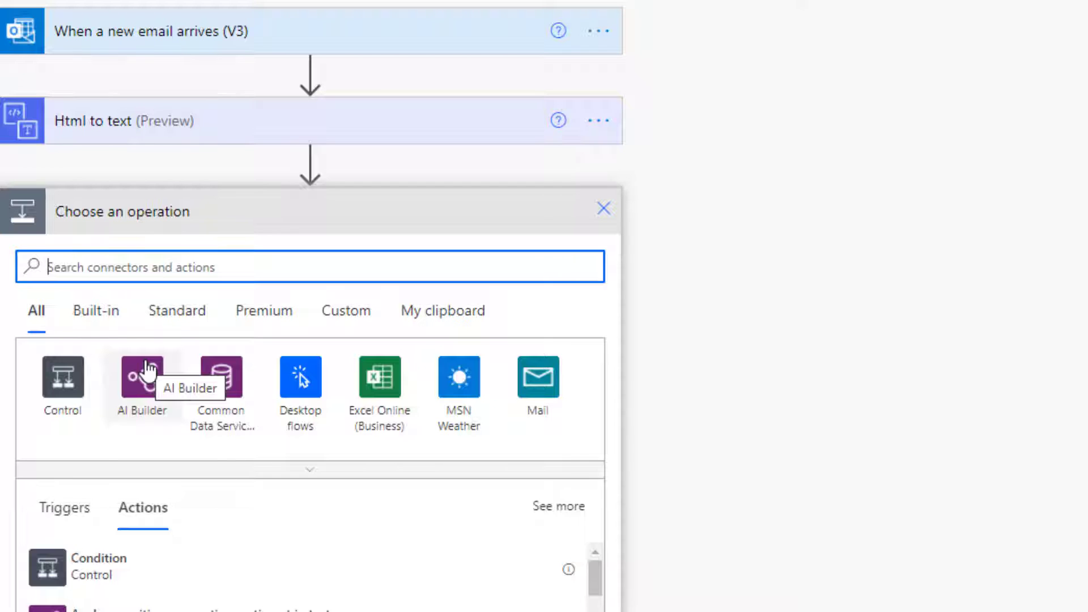
{"action": "type", "text": "compose"}
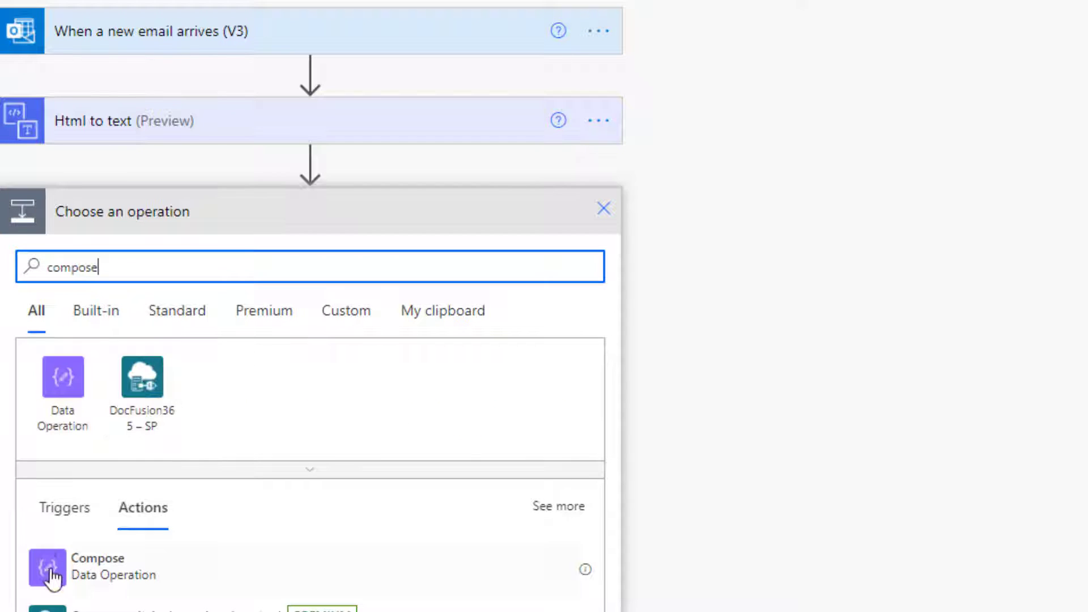
{"action": "left_click", "coordinate": [51, 576]}
{"action": "left_click", "coordinate": [605, 211]}
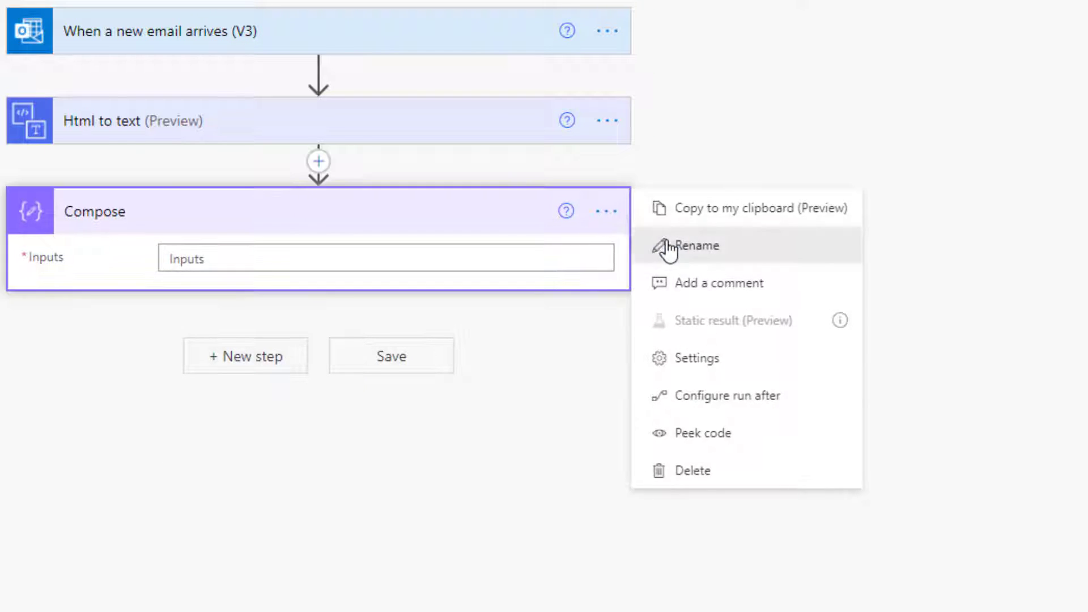
{"action": "left_click", "coordinate": [658, 248]}
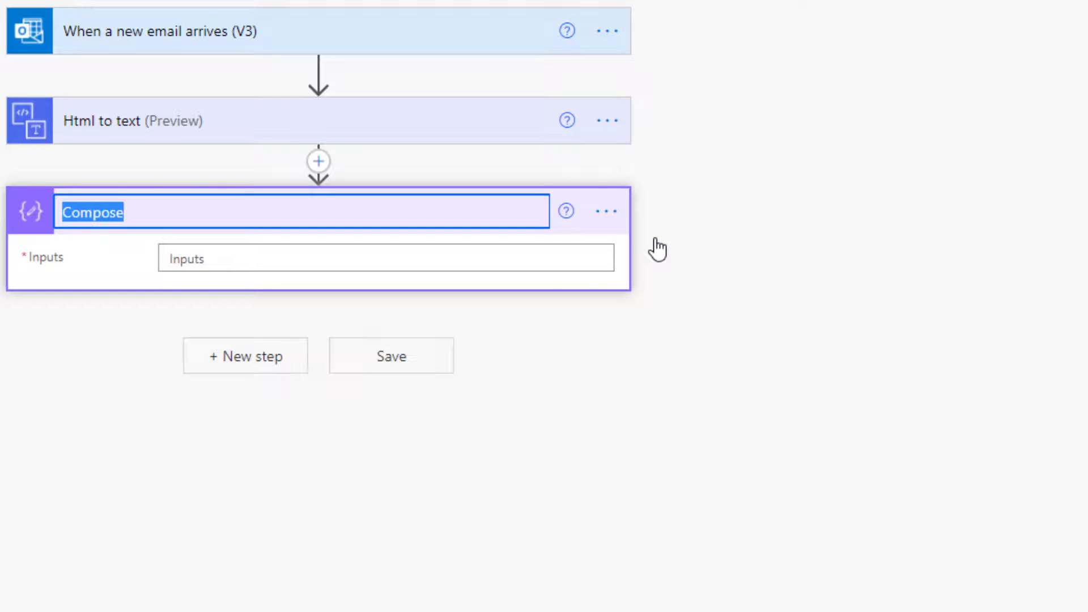
{"action": "type", "text": "newLine"}
{"action": "key", "text": "Return"}
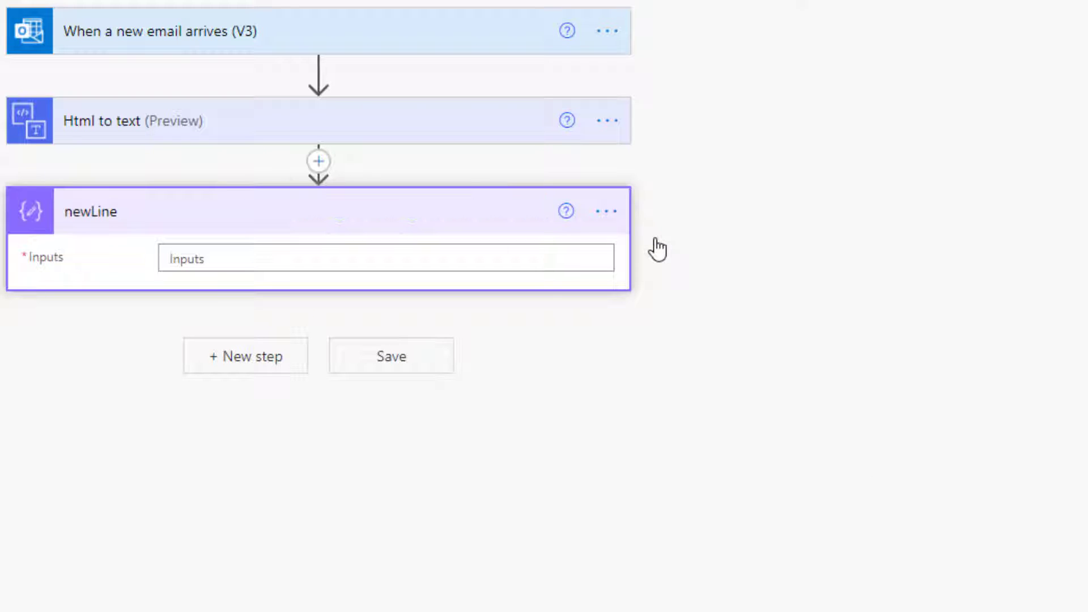
{"action": "left_click", "coordinate": [540, 267]}
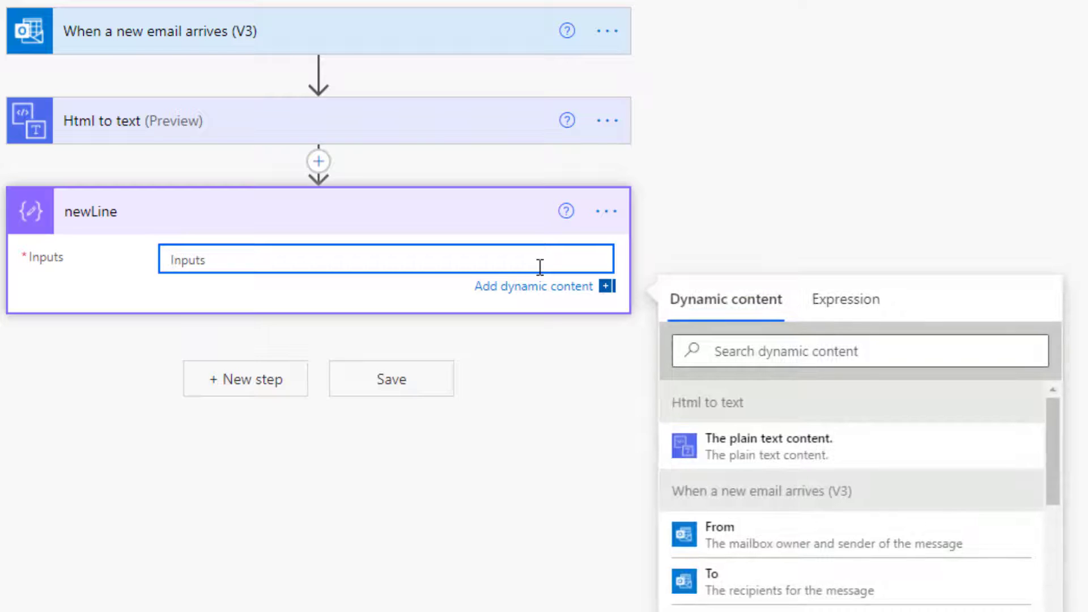
Step: Add another Compose action after newLine and rename it splitIntoLines
{"action": "left_click", "coordinate": [267, 419]}
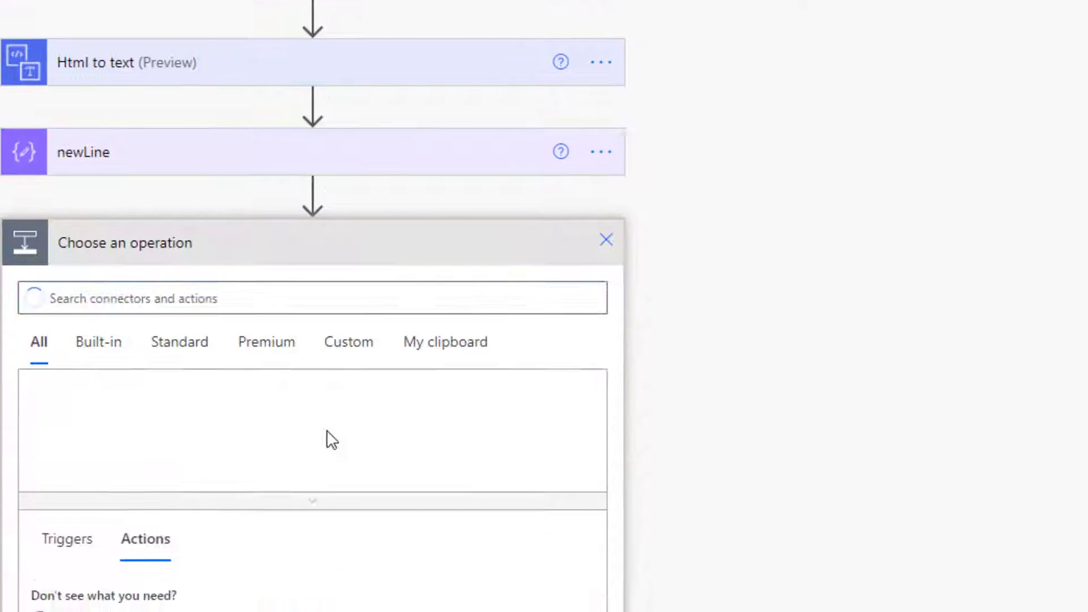
{"action": "type", "text": "file"}
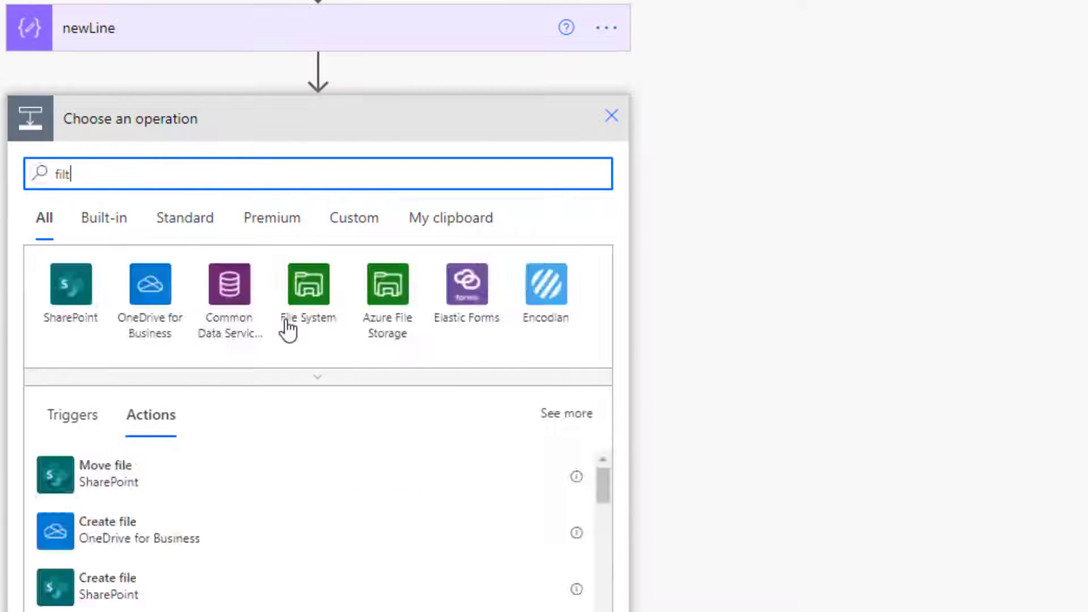
{"action": "key", "text": "BackSpace"}
{"action": "key", "text": "BackSpace"}
{"action": "key", "text": "BackSpace"}
{"action": "key", "text": "BackSpace"}
{"action": "type", "text": "compose"}
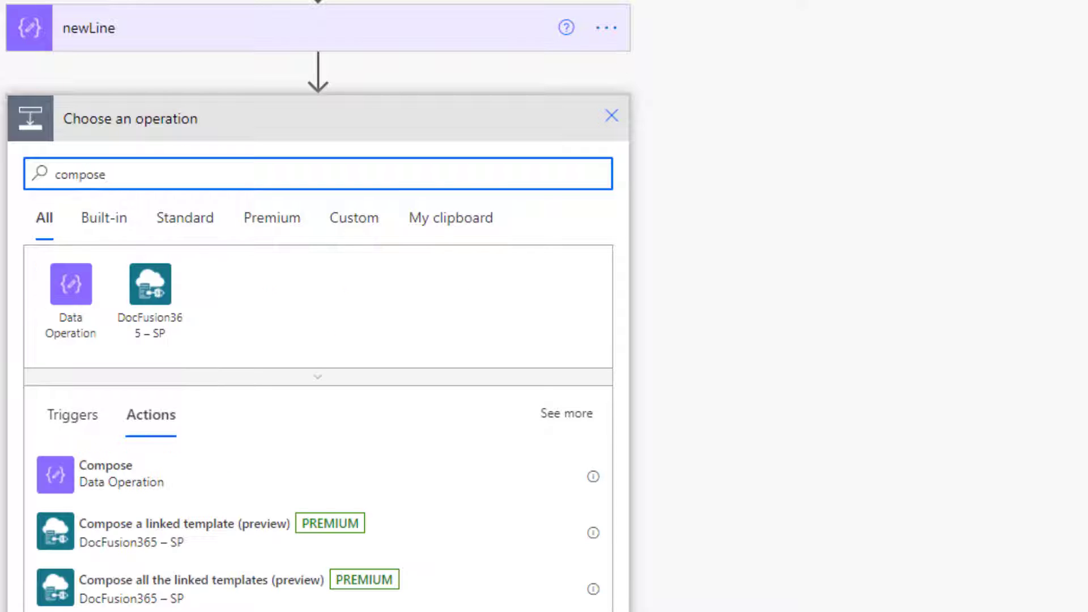
{"action": "left_click", "coordinate": [104, 488]}
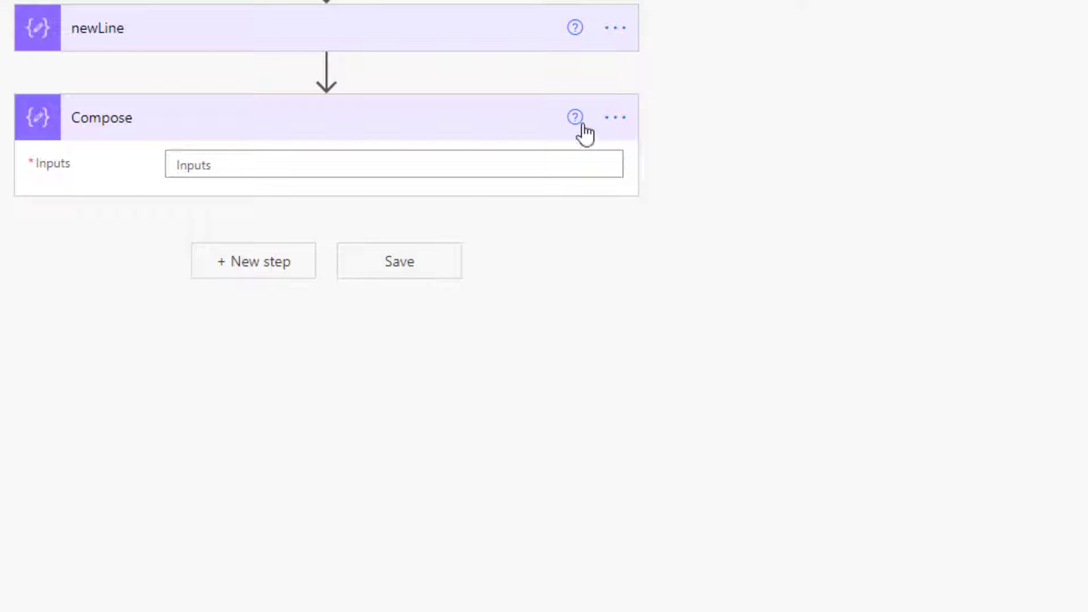
{"action": "left_click", "coordinate": [624, 130]}
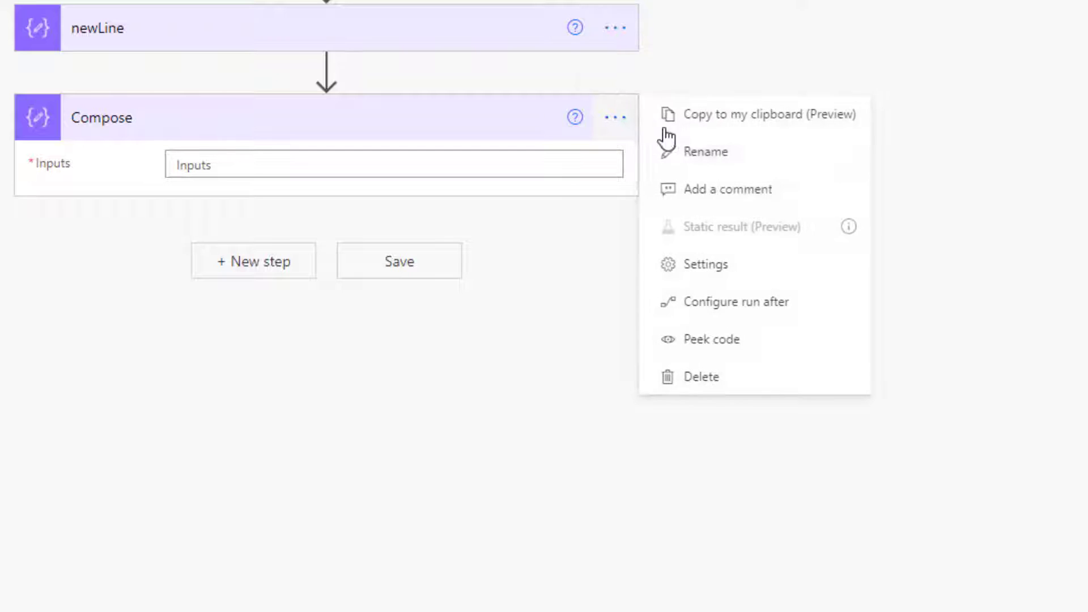
{"action": "left_click", "coordinate": [687, 157]}
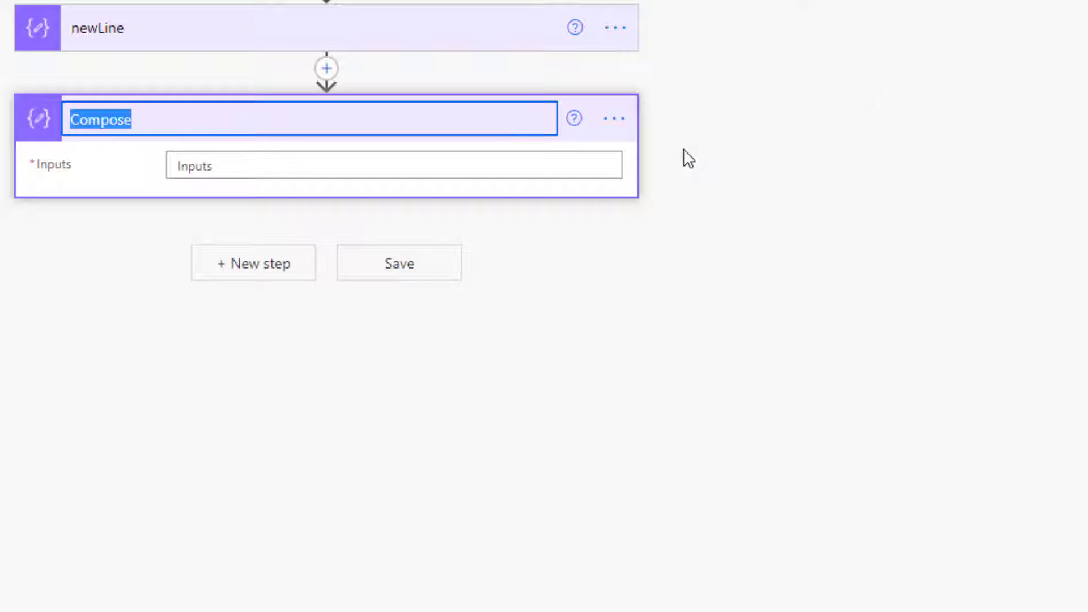
{"action": "type", "text": "splitIntoLines"}
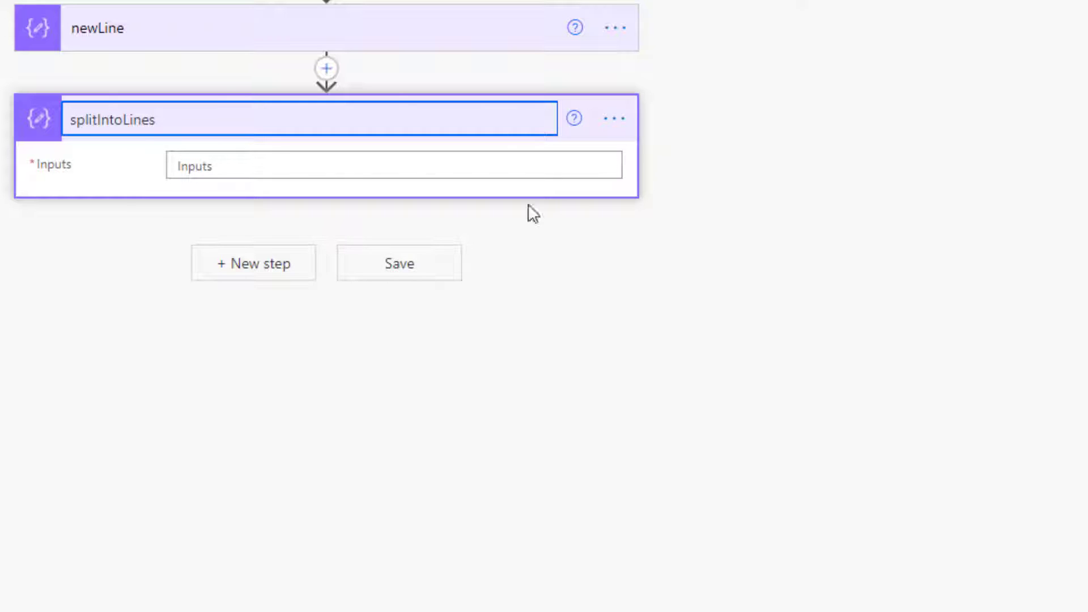
Step: Fill the splitIntoLines Inputs with a split() expression that splits the Html to text plain text content by the newLine Outputs
{"action": "left_click", "coordinate": [478, 178]}
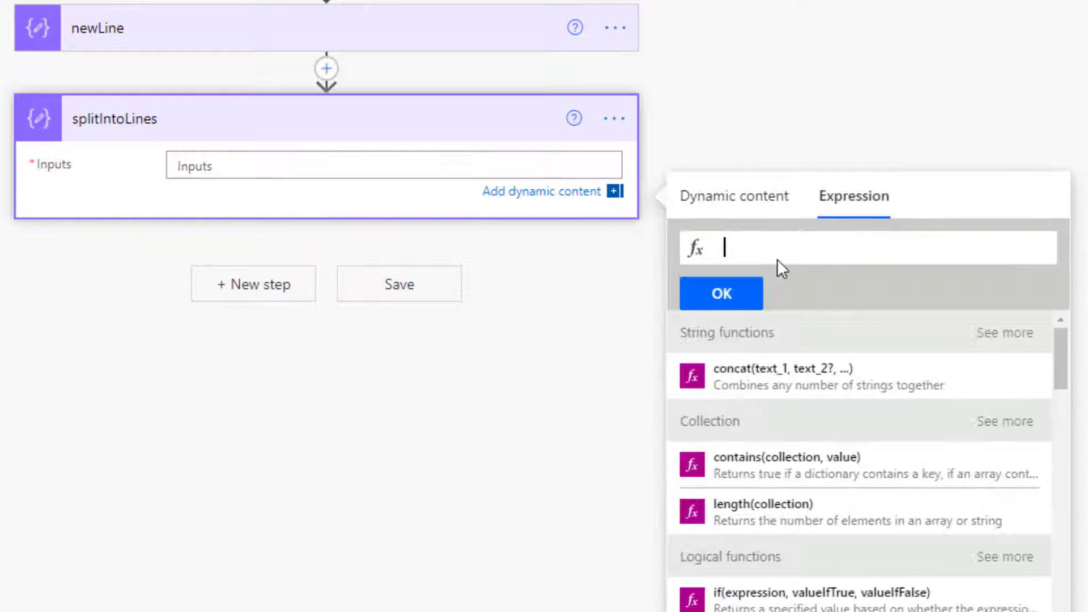
{"action": "type", "text": "split("}
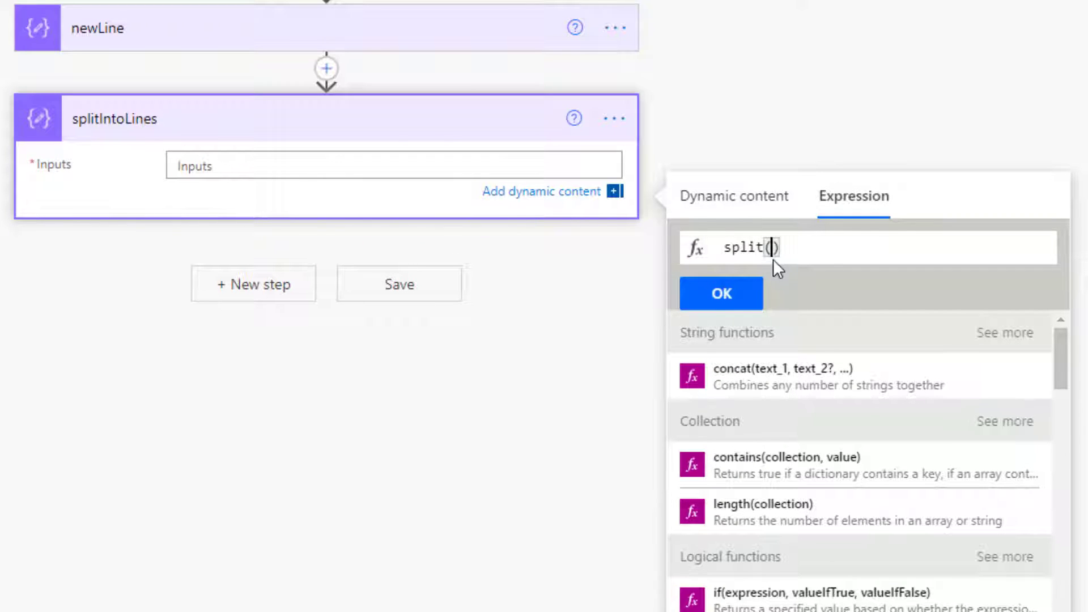
{"action": "left_click", "coordinate": [715, 198]}
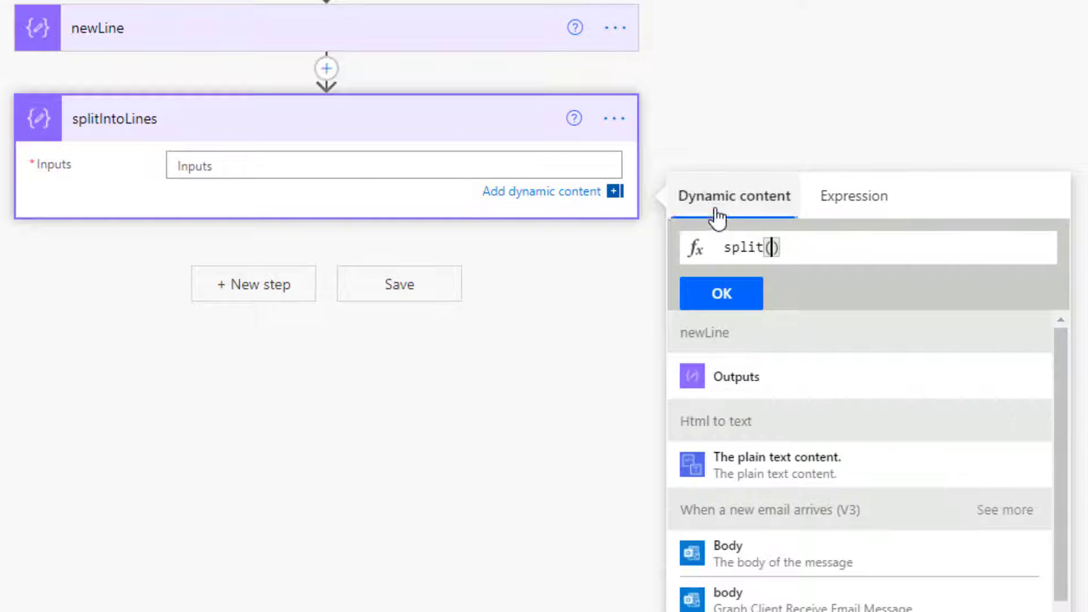
{"action": "left_click", "coordinate": [729, 457]}
{"action": "type", "text": ","}
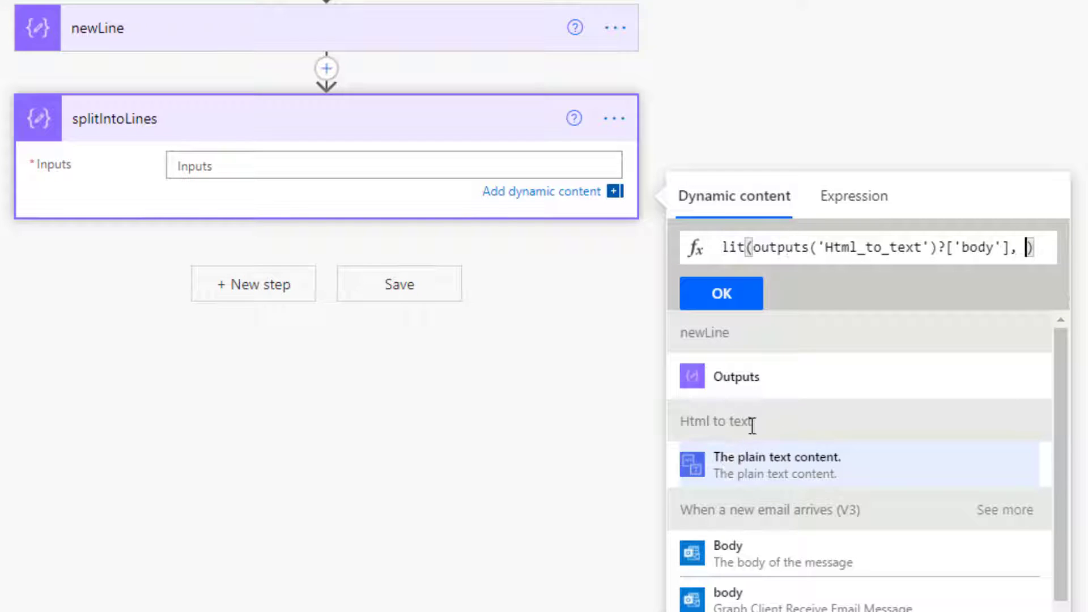
{"action": "left_click", "coordinate": [684, 375]}
{"action": "left_click", "coordinate": [719, 293]}
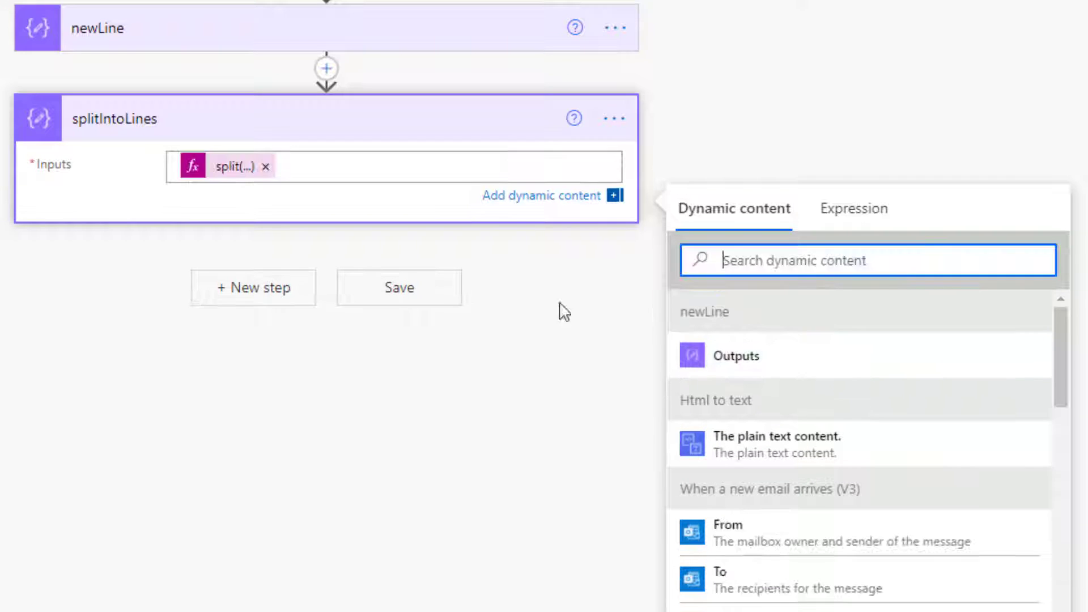
{"action": "left_click", "coordinate": [229, 122]}
Step: Add a Filter array action after splitIntoLines and set its From to the splitIntoLines Outputs
{"action": "left_click", "coordinate": [253, 206]}
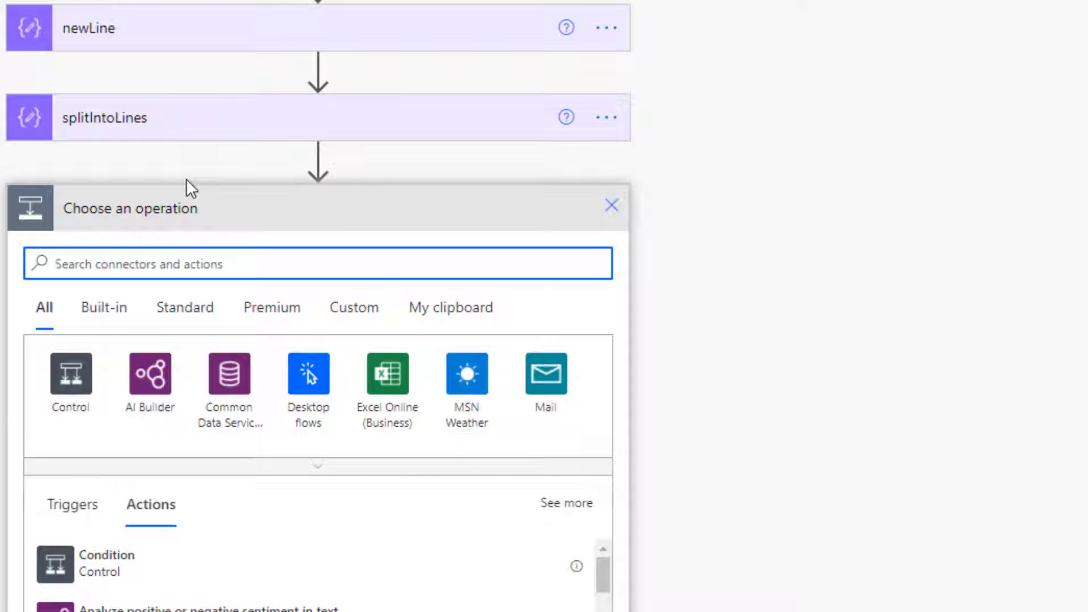
{"action": "type", "text": "filter"}
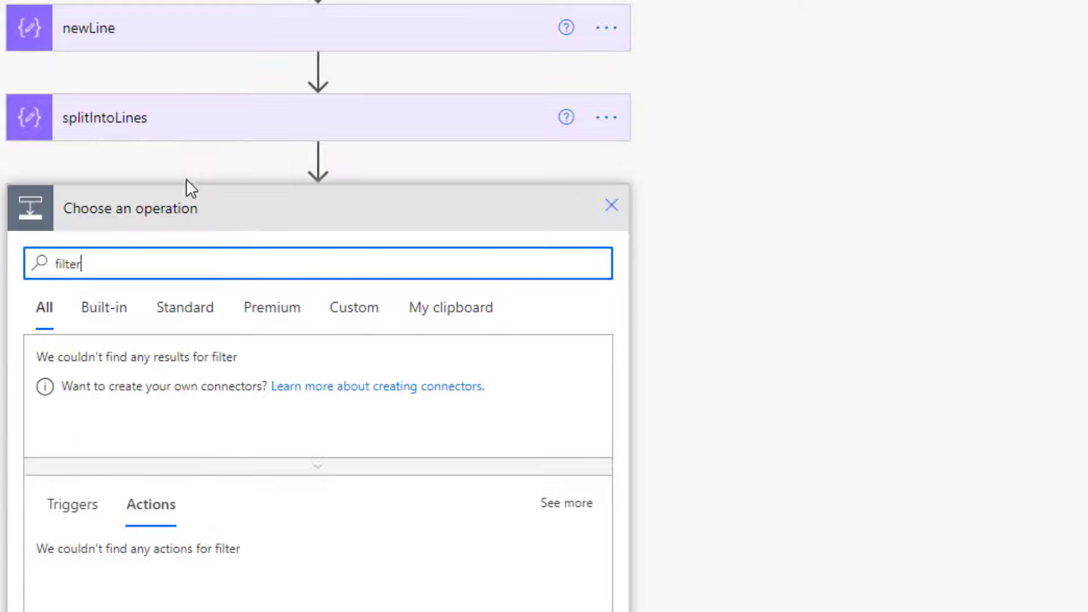
{"action": "left_click", "coordinate": [99, 562]}
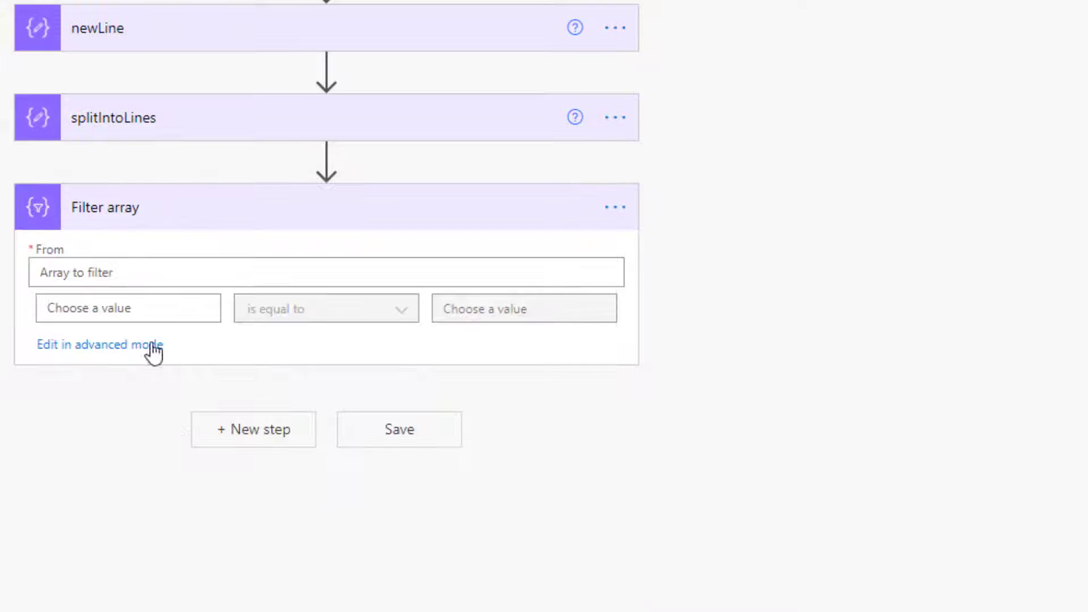
{"action": "left_click", "coordinate": [121, 272]}
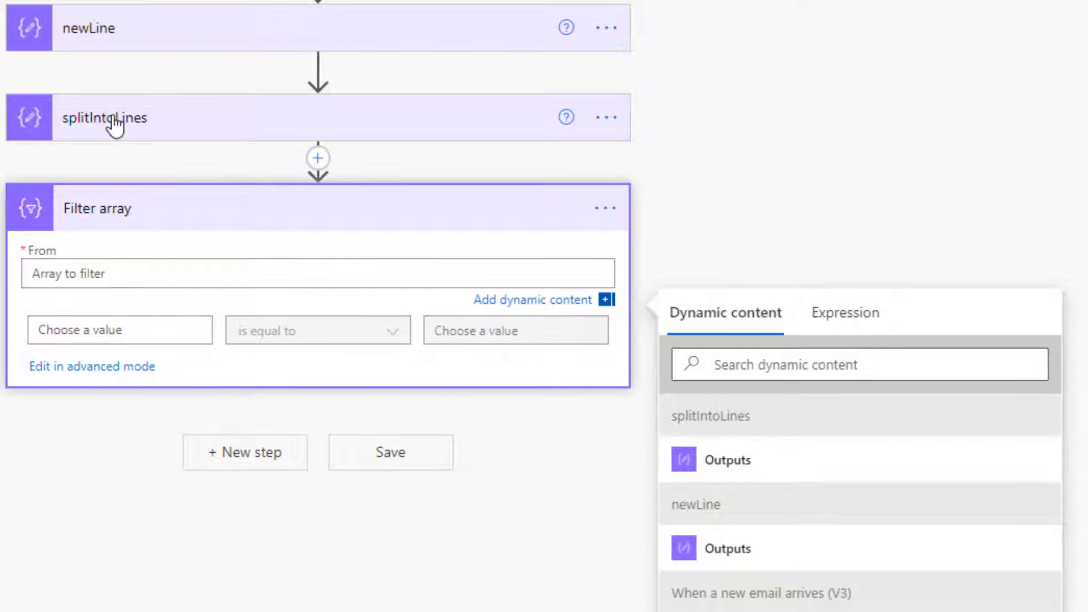
{"action": "left_click", "coordinate": [684, 461]}
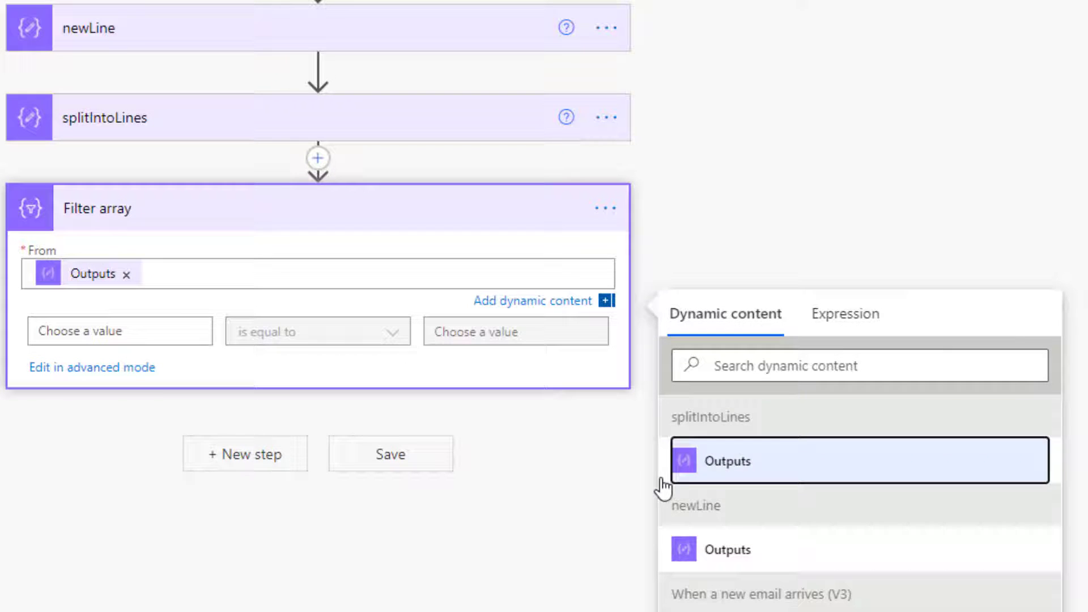
Step: Enter the expression length(trim(item())) as the value that the Filter array condition compares
{"action": "left_click", "coordinate": [128, 340]}
{"action": "left_click", "coordinate": [433, 369]}
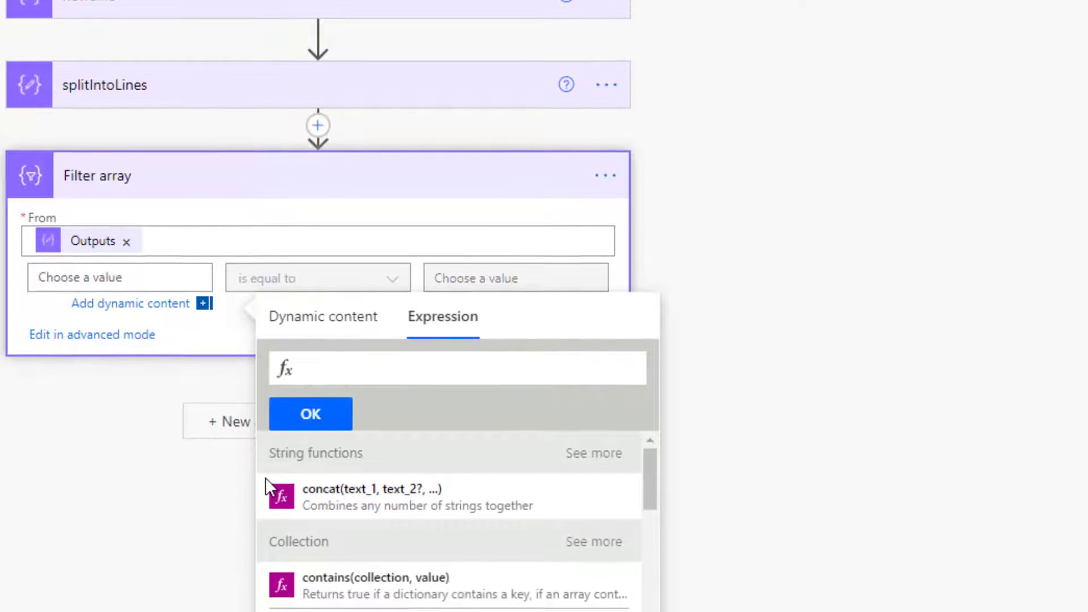
{"action": "type", "text": "item"}
{"action": "key", "text": "BackSpace"}
{"action": "key", "text": "BackSpace"}
{"action": "key", "text": "BackSpace"}
{"action": "key", "text": "BackSpace"}
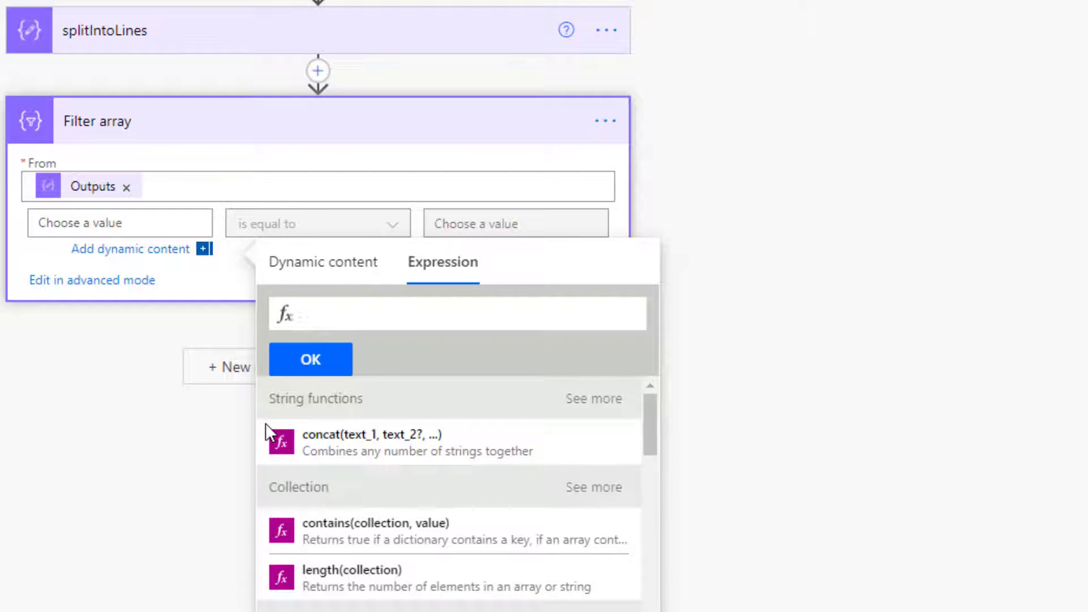
{"action": "type", "text": "1ength(trim(item("}
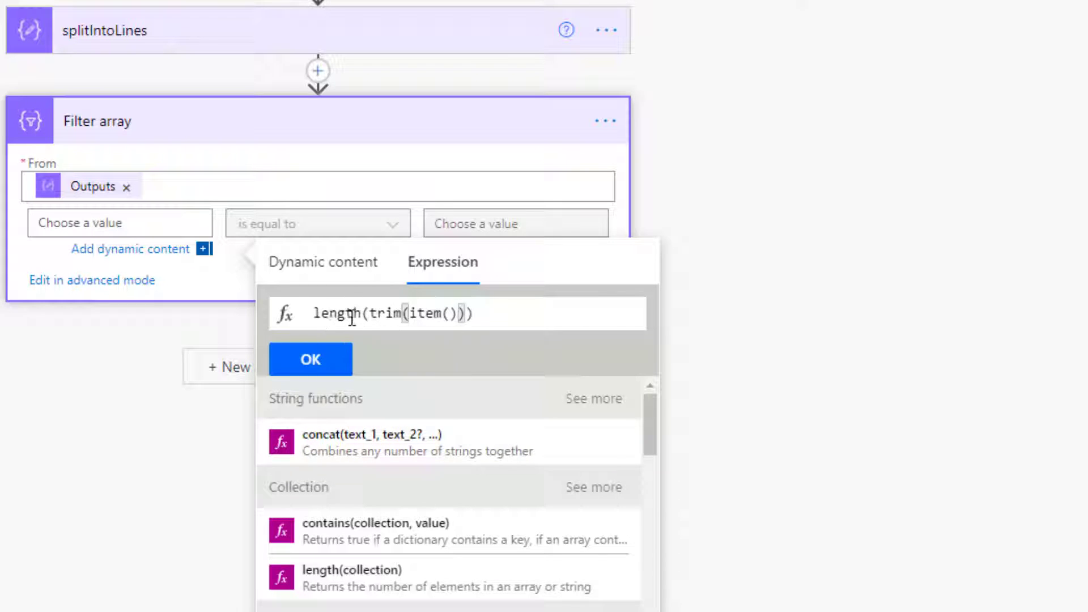
{"action": "left_click", "coordinate": [342, 359]}
Step: Set the Filter array condition to is greater than 0
{"action": "left_click", "coordinate": [290, 226]}
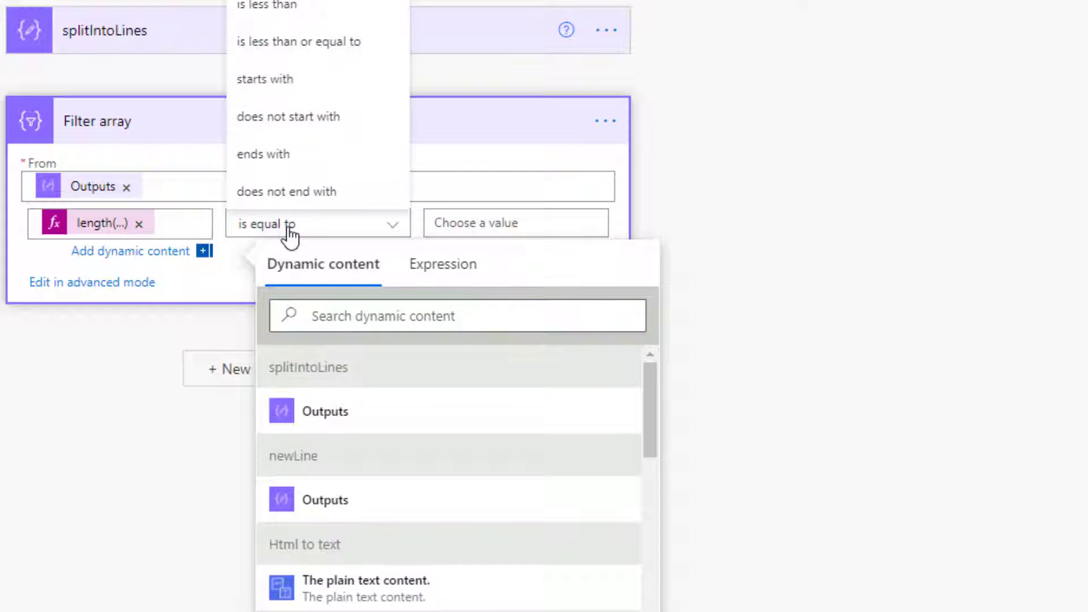
{"action": "left_click", "coordinate": [276, 2]}
{"action": "left_click", "coordinate": [498, 222]}
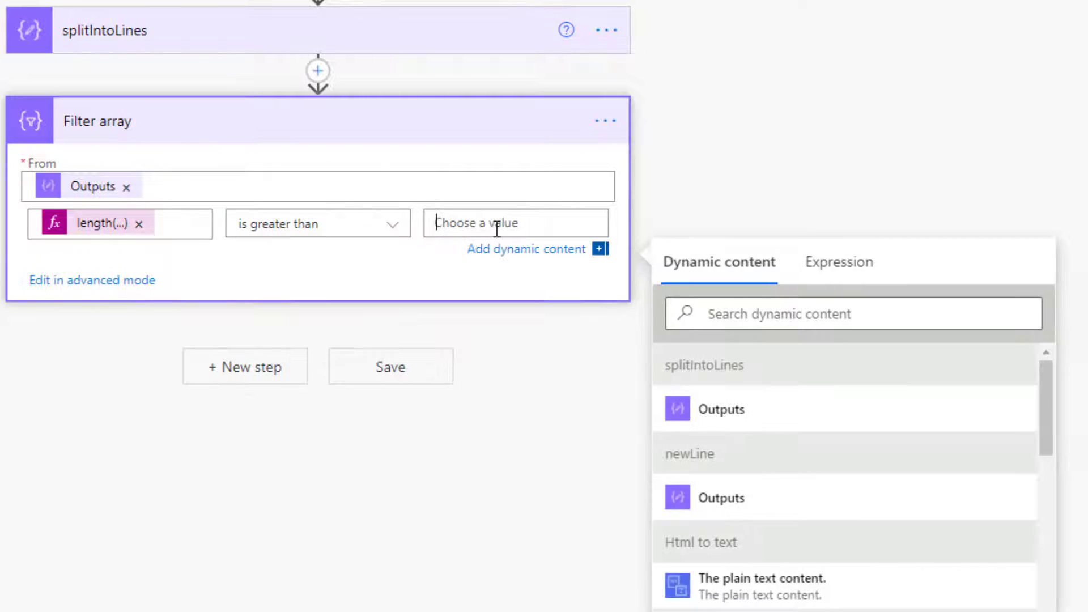
{"action": "type", "text": "0"}
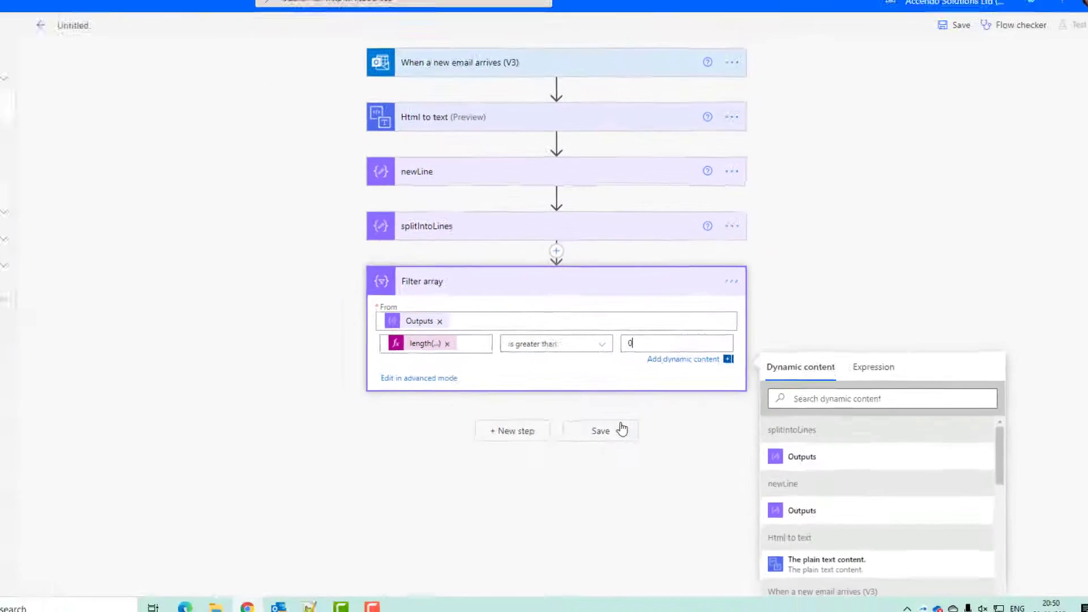
{"action": "left_click", "coordinate": [889, 214]}
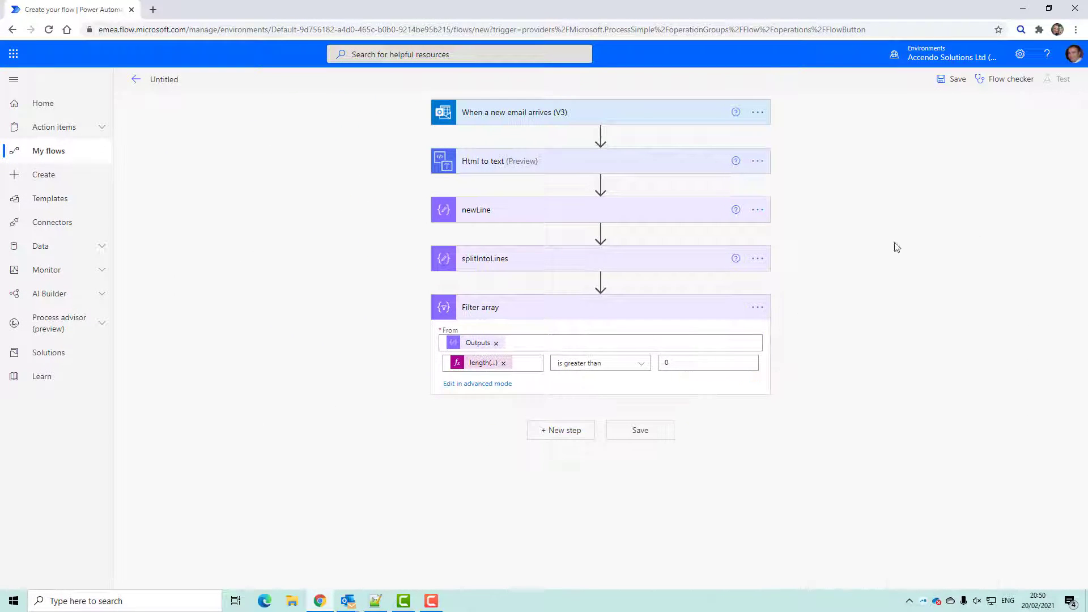
Step: Save the flow and name it Process Cloudflare Invoice
{"action": "left_click", "coordinate": [647, 429]}
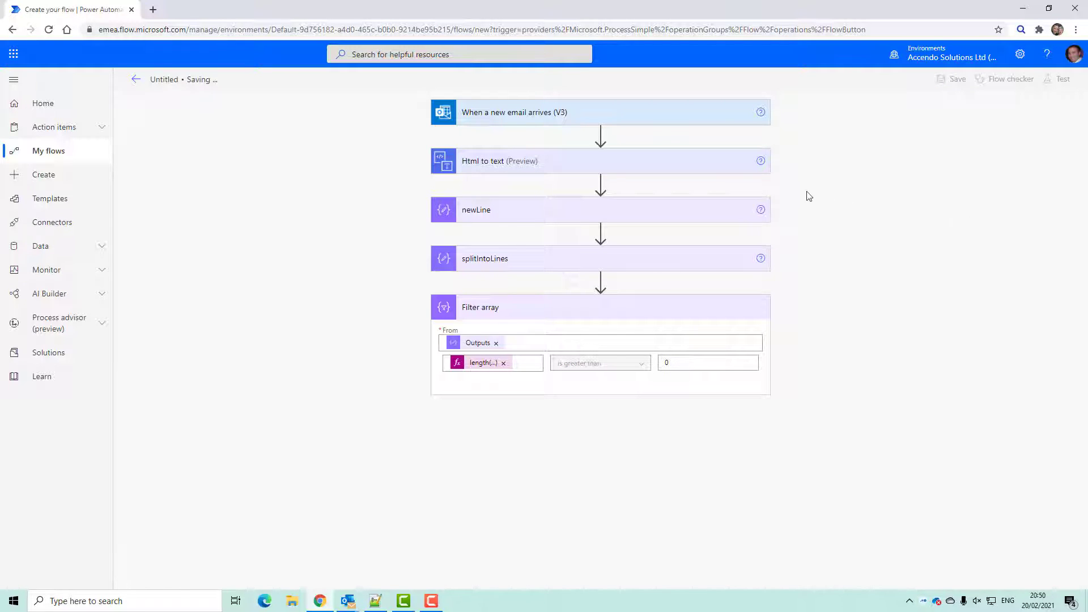
{"action": "left_click", "coordinate": [357, 80]}
{"action": "type", "text": "Process Cloudflare Invoice"}
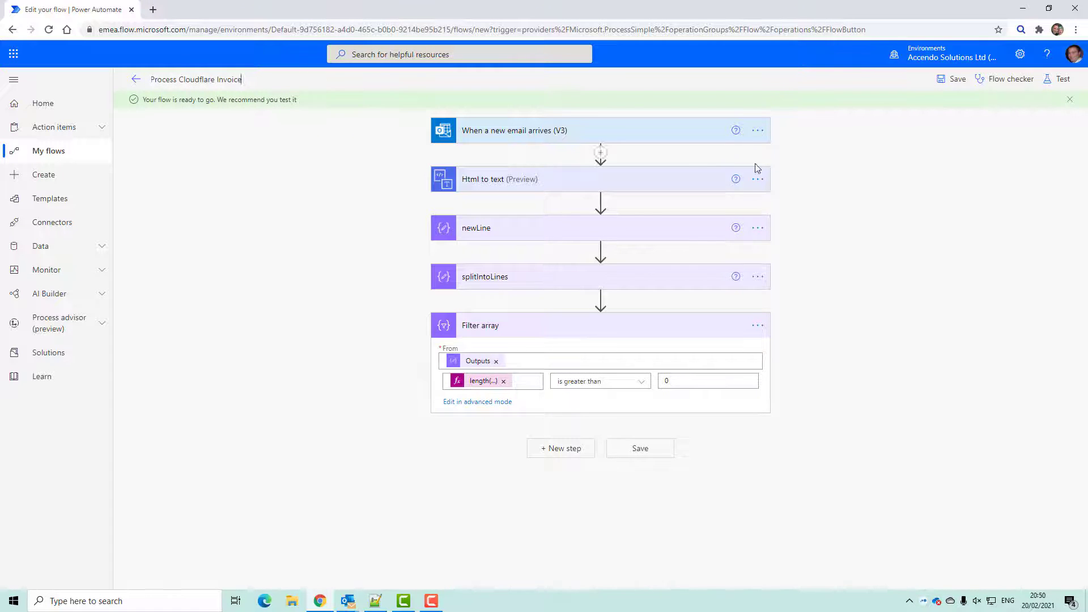
Step: Save and test the flow with the Manually option, and switch to the Cloudflare invoice message in Outlook to trigger it
{"action": "left_click", "coordinate": [1058, 79]}
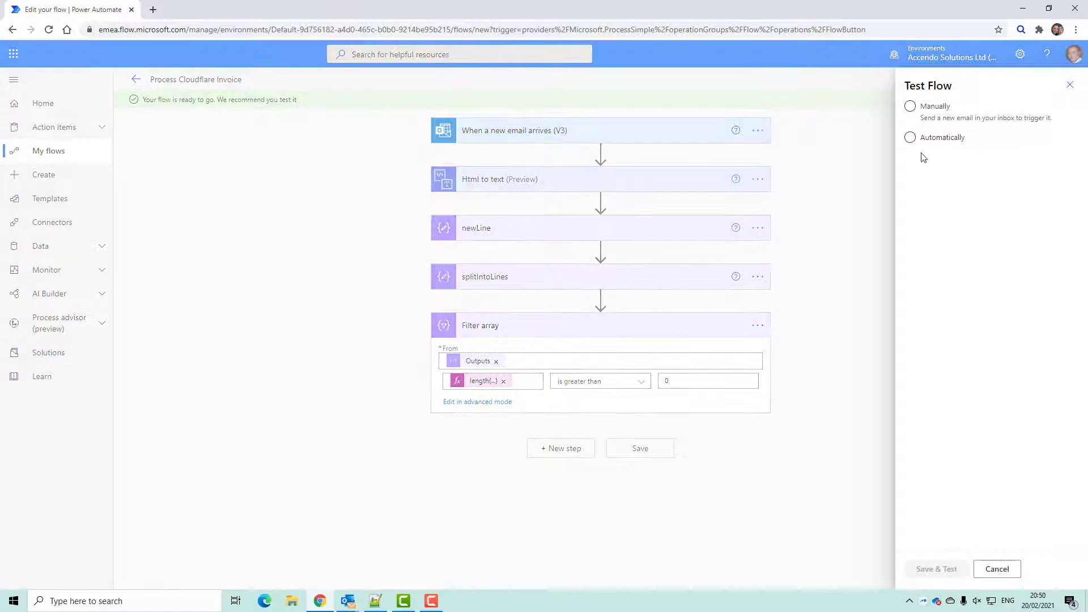
{"action": "left_click", "coordinate": [910, 106]}
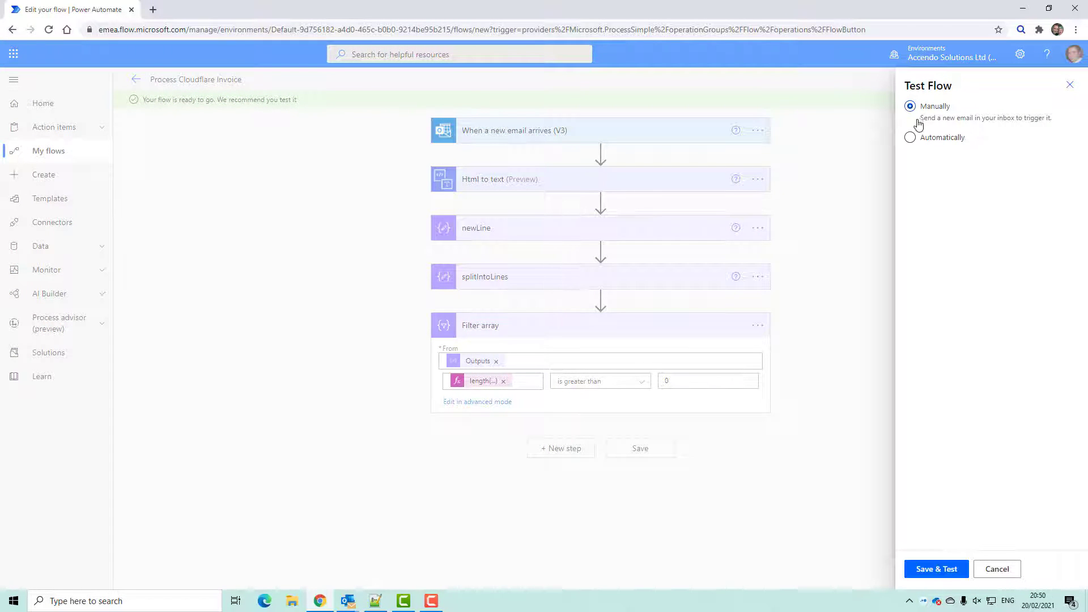
{"action": "left_click", "coordinate": [928, 576]}
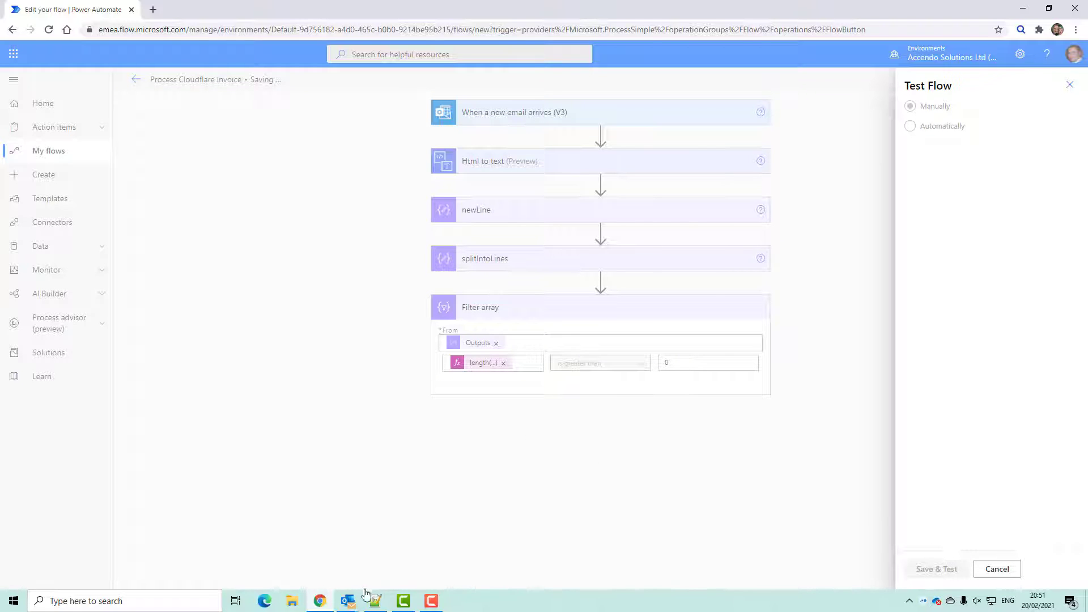
{"action": "mouse_move", "coordinate": [349, 604]}
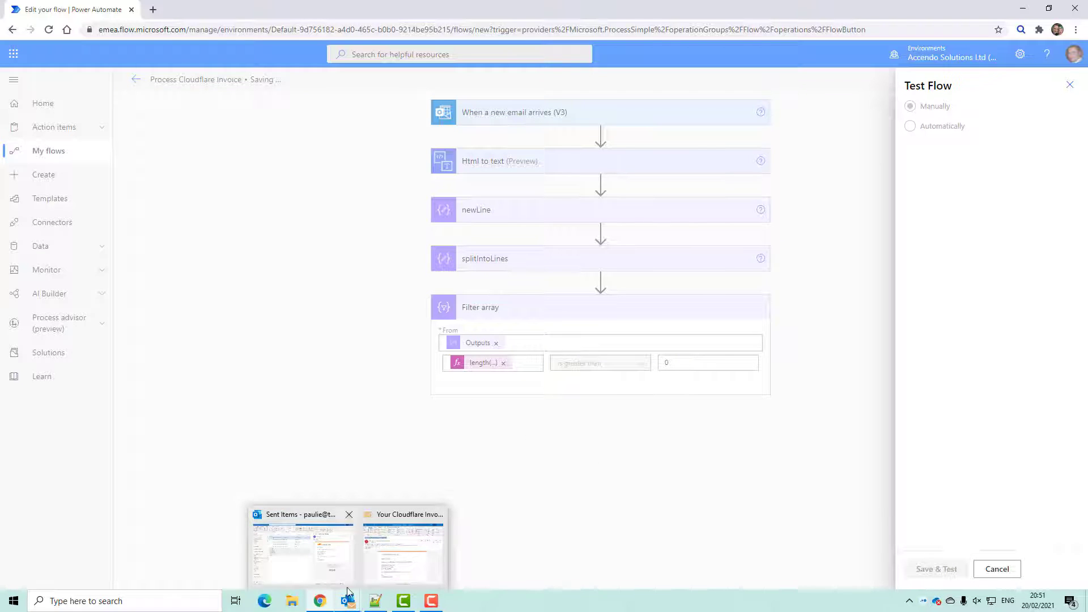
{"action": "left_click", "coordinate": [380, 570]}
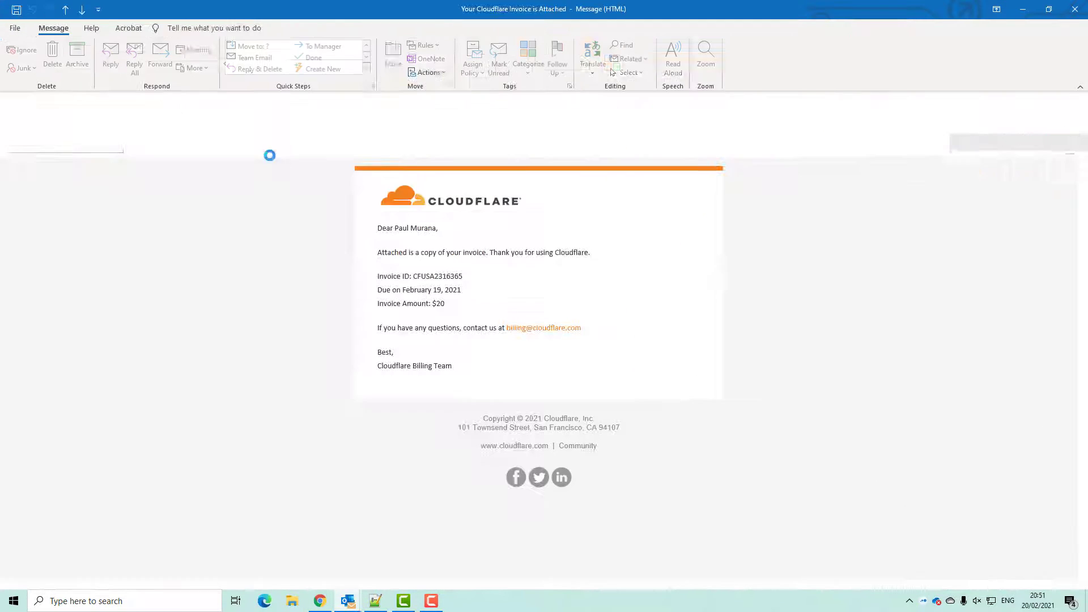
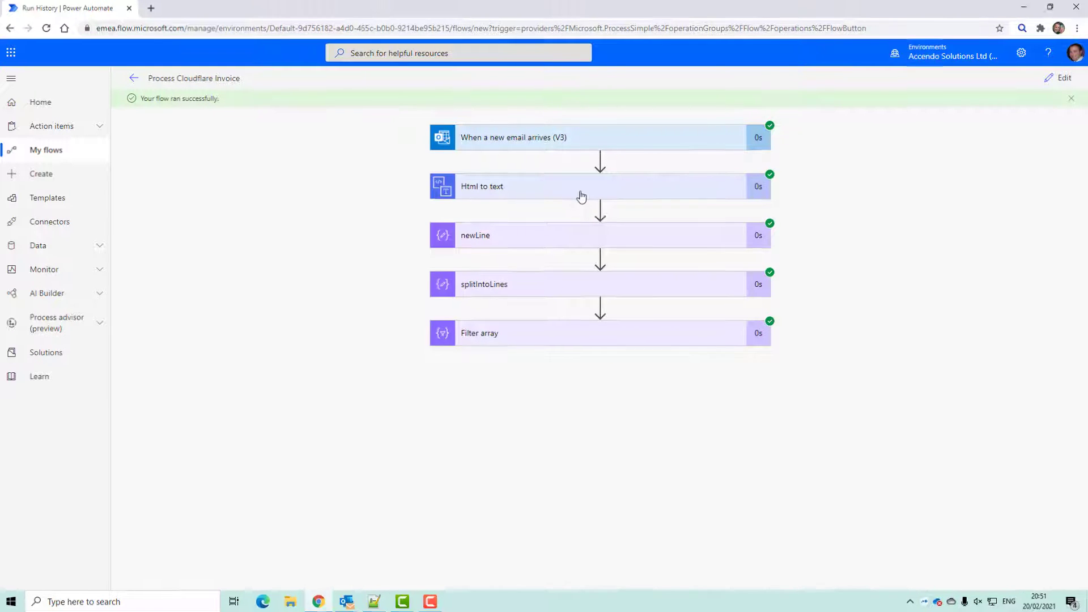
Step: Examine the test run's inputs and outputs for Html to text, newLine and splitIntoLines
{"action": "left_click", "coordinate": [581, 193]}
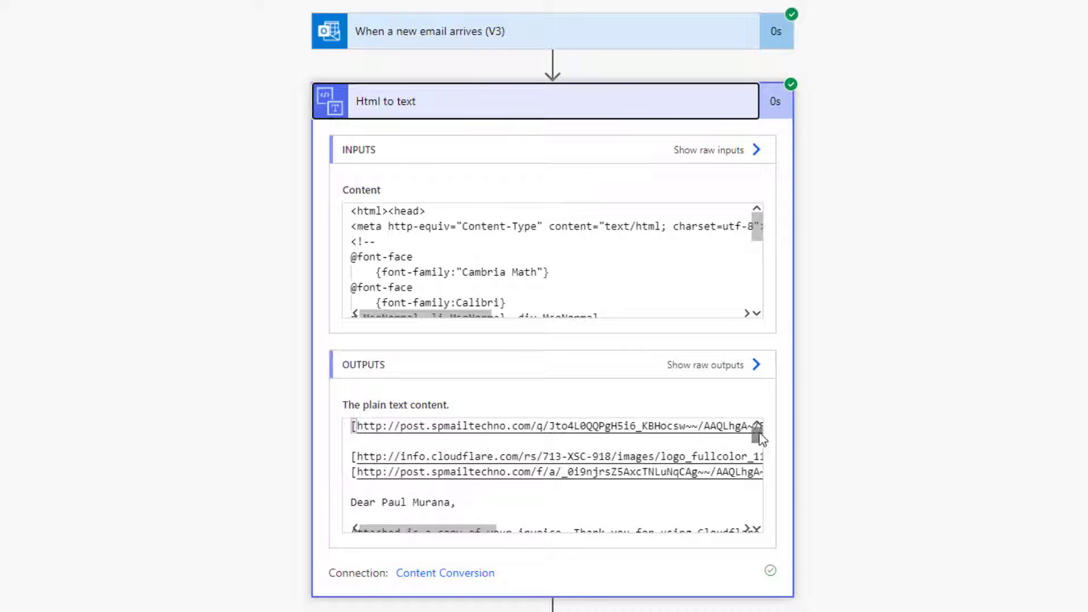
{"action": "mouse_move", "coordinate": [757, 429]}
{"action": "left_mouse_down"}
{"action": "mouse_move", "coordinate": [759, 464]}
{"action": "mouse_move", "coordinate": [760, 446]}
{"action": "left_mouse_up"}
{"action": "left_click", "coordinate": [556, 118]}
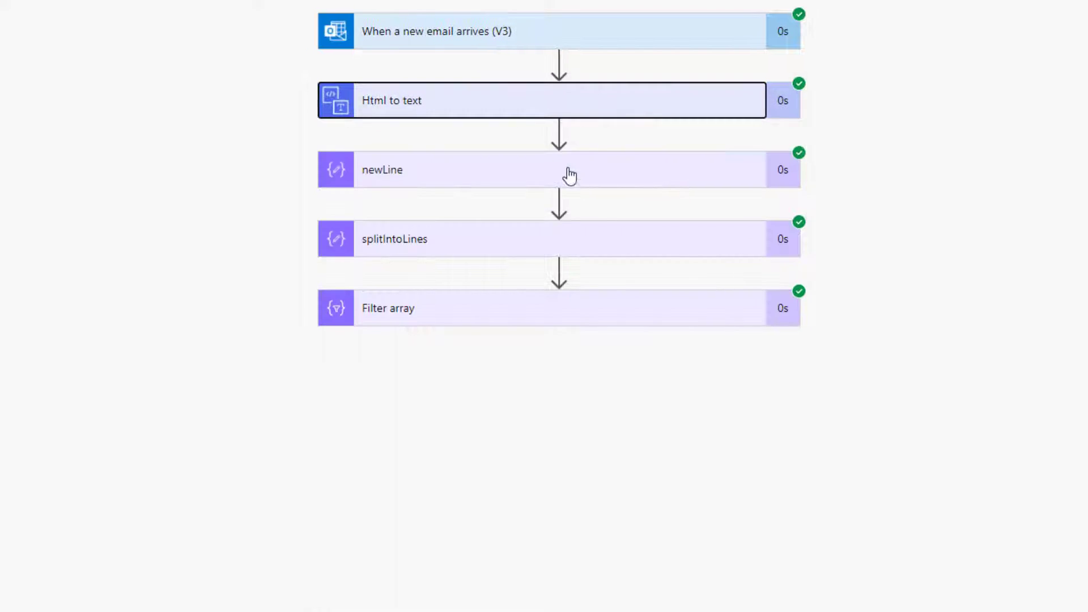
{"action": "left_click", "coordinate": [569, 173]}
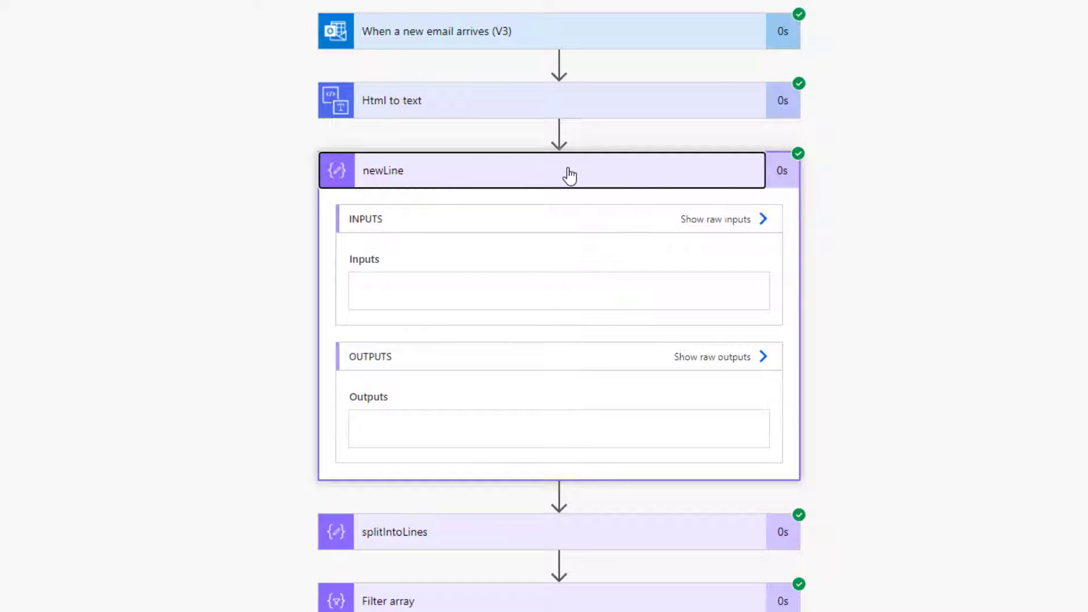
{"action": "left_click", "coordinate": [570, 176]}
{"action": "left_click", "coordinate": [532, 252]}
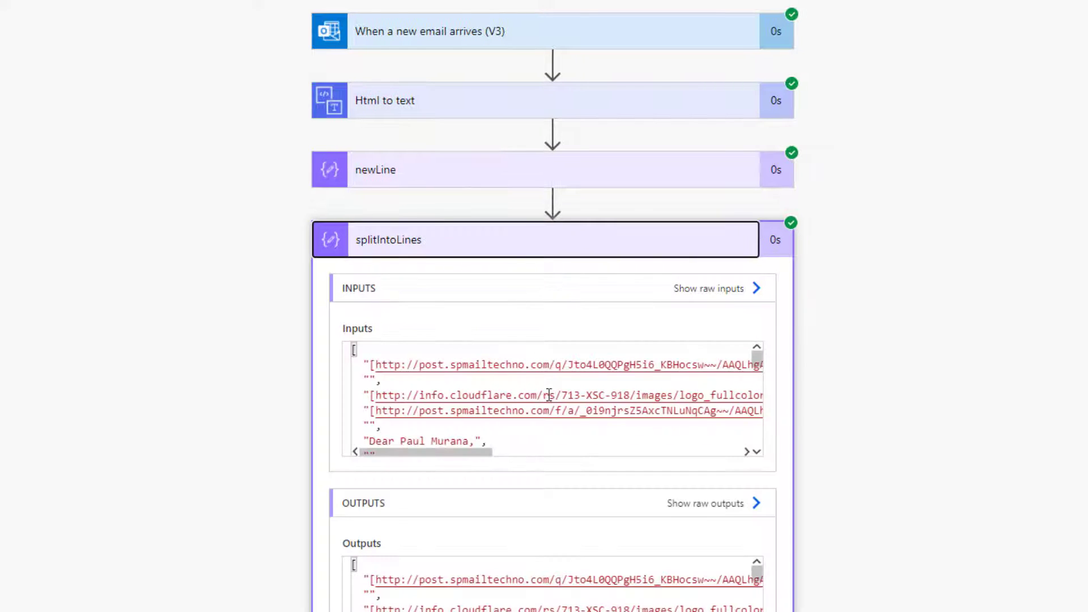
{"action": "scroll", "coordinate": [549, 395], "scroll_direction": "down", "scroll_amount": 5}
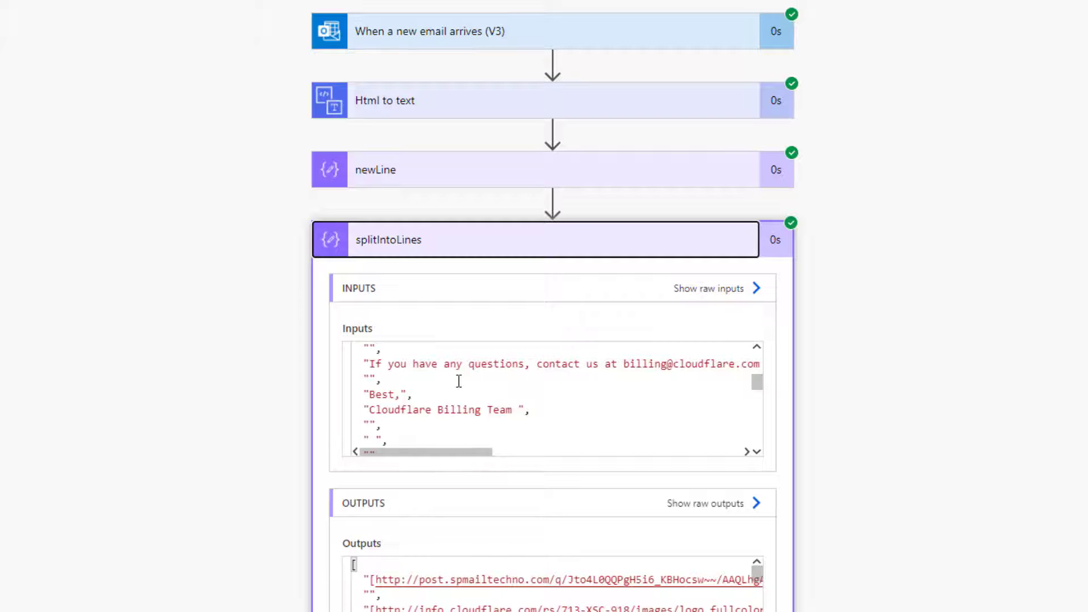
{"action": "left_click", "coordinate": [408, 249]}
Step: Examine the Filter array action's inputs and output body in the test run, through to the end of the output
{"action": "left_click", "coordinate": [506, 309]}
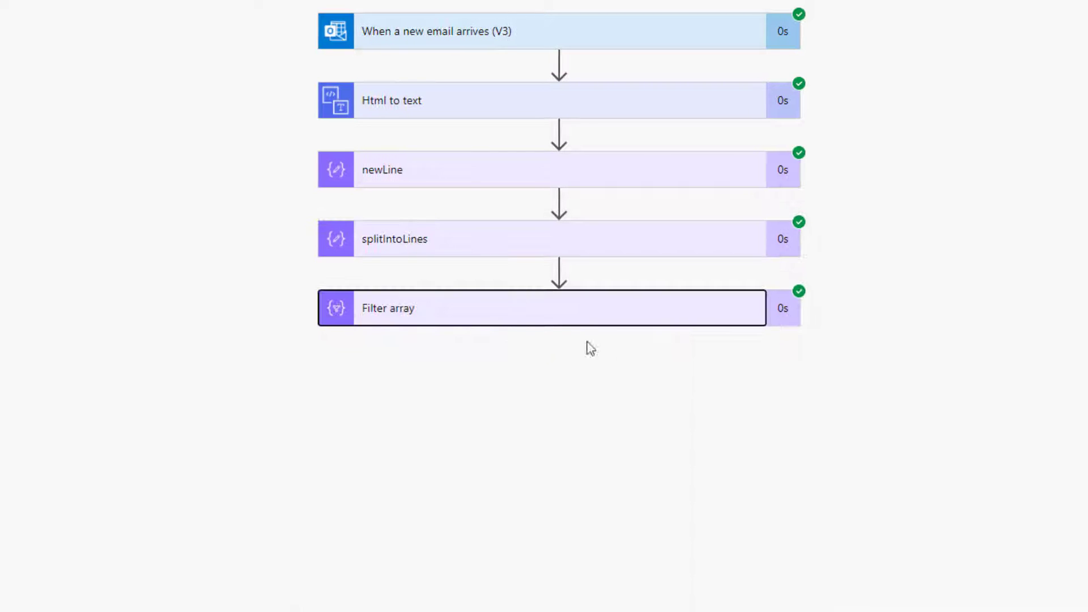
{"action": "scroll", "coordinate": [621, 431], "scroll_direction": "down", "scroll_amount": 2}
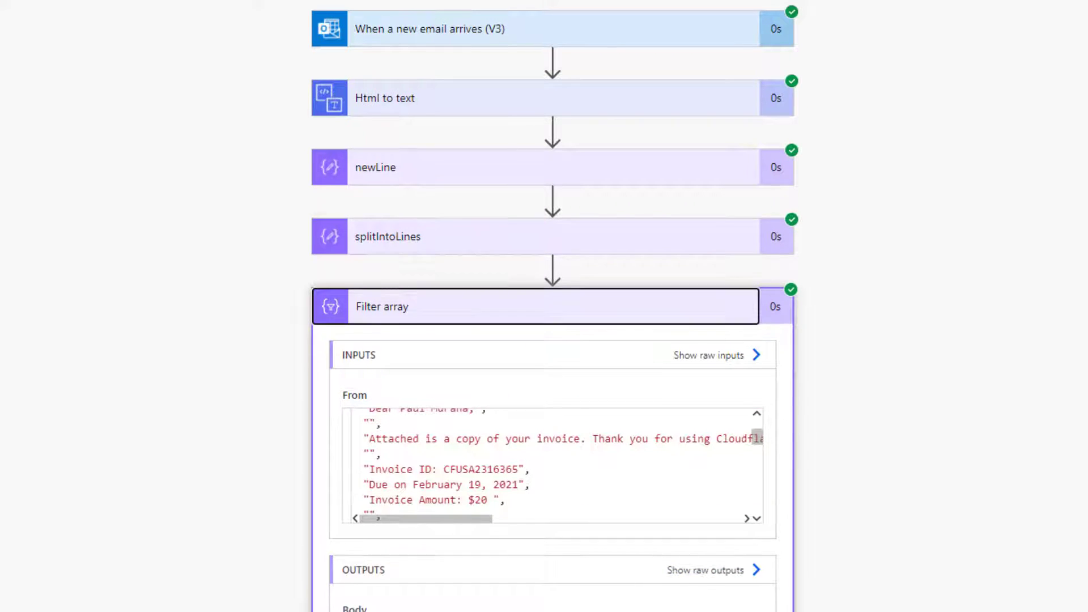
{"action": "scroll", "coordinate": [825, 509], "scroll_direction": "down", "scroll_amount": 3}
{"action": "left_click_drag", "start_coordinate": [759, 488], "coordinate": [761, 543]}
{"action": "scroll", "coordinate": [759, 563], "scroll_direction": "down", "scroll_amount": 1}
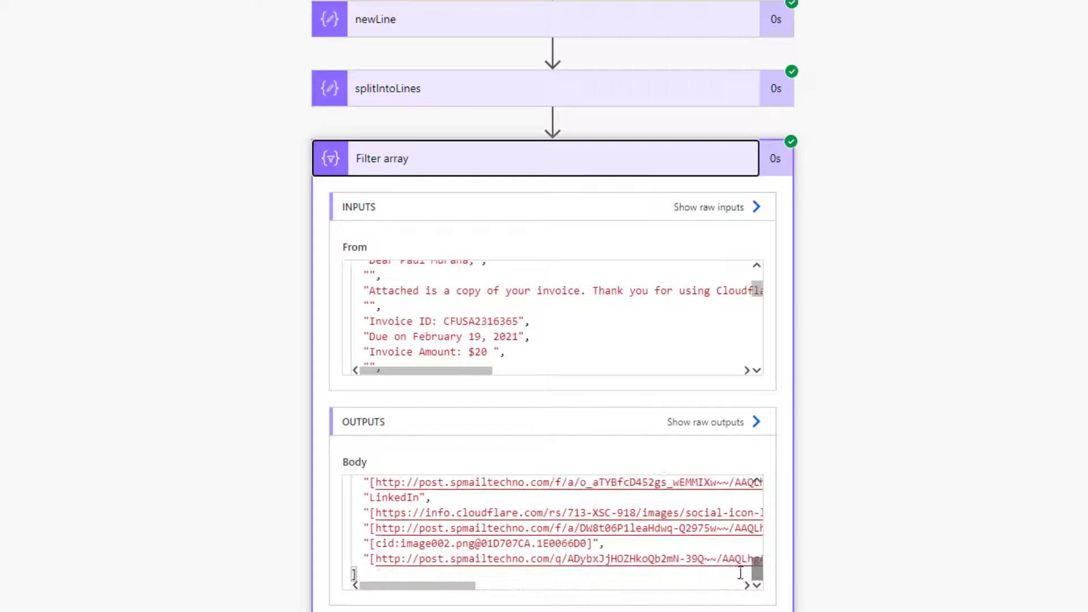
Step: Copy the entire Filter array output body and paste it into the empty document in Notepad++
{"action": "left_click_drag", "start_coordinate": [376, 576], "coordinate": [334, 416]}
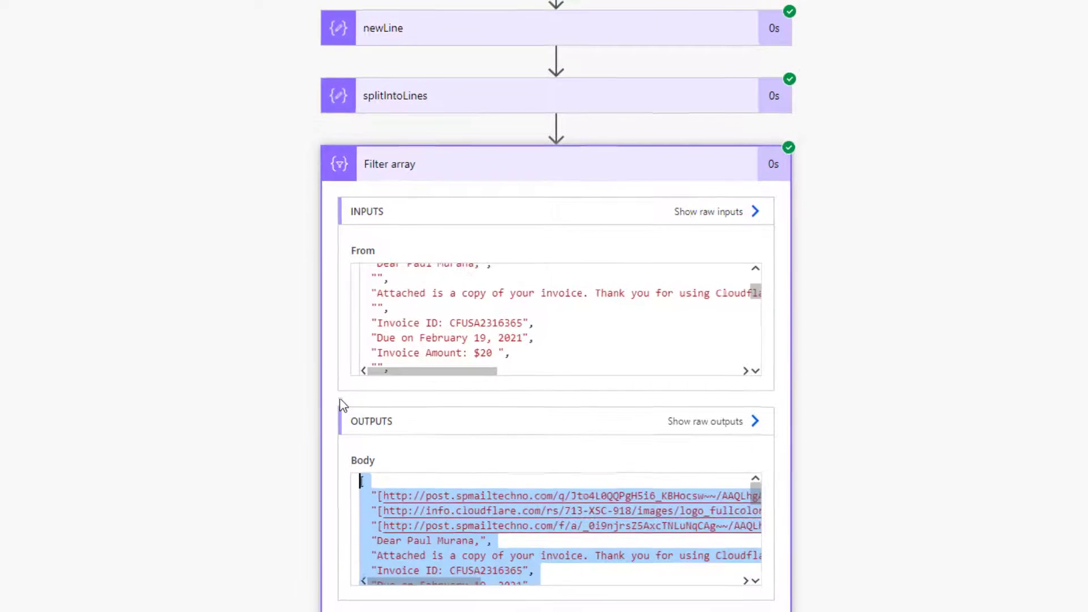
{"action": "left_click", "coordinate": [377, 606]}
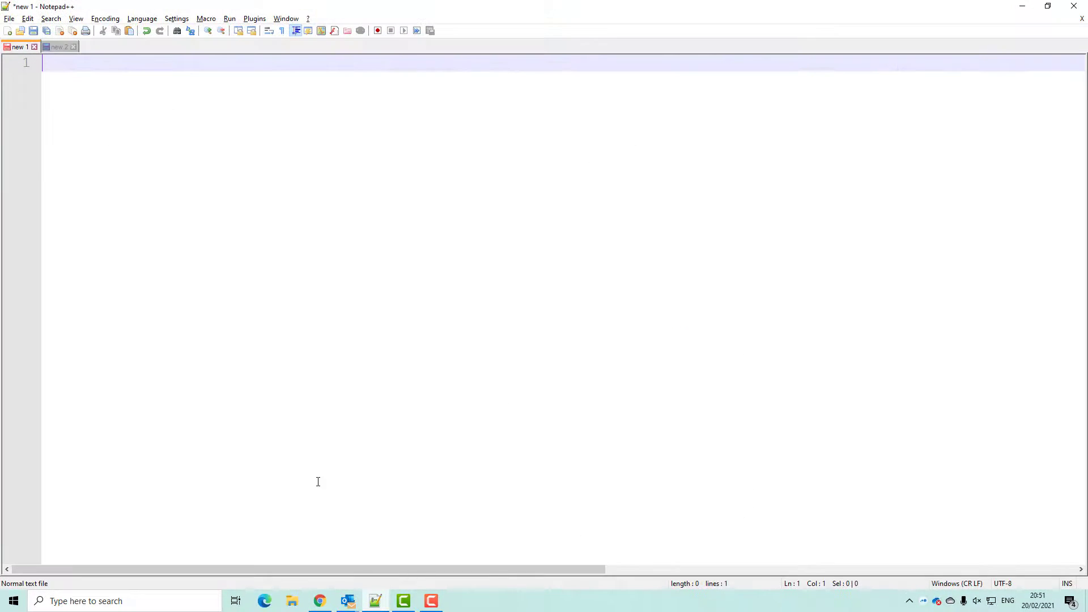
{"action": "key", "text": "ctrl+v"}
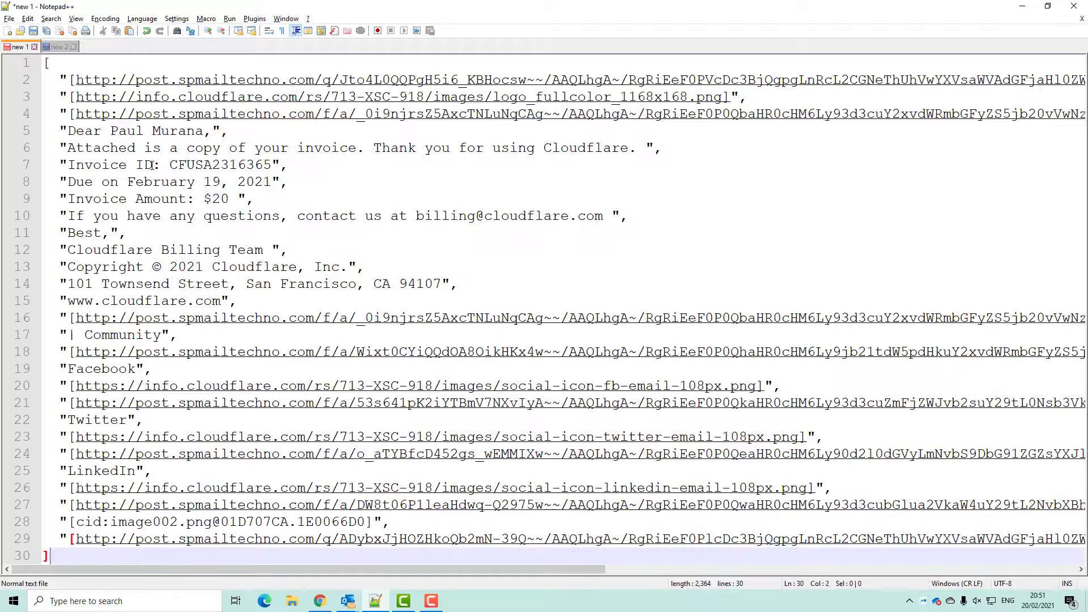
Step: Remove the opening and closing square brackets that enclose the pasted array
{"action": "left_click", "coordinate": [82, 65]}
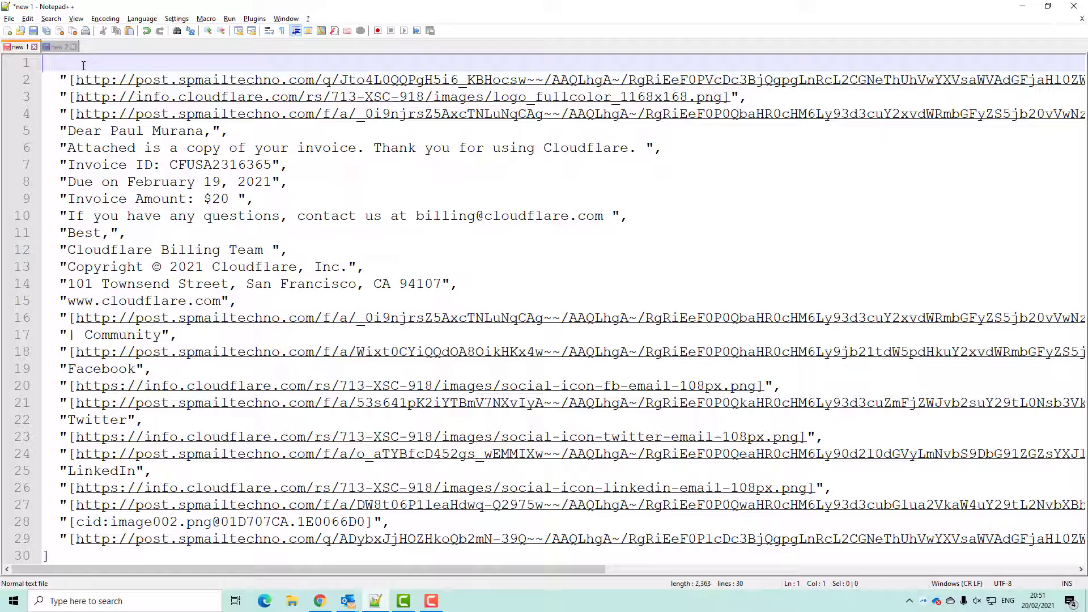
{"action": "key", "text": "Delete"}
{"action": "key", "text": "ctrl+End"}
{"action": "key", "text": "BackSpace"}
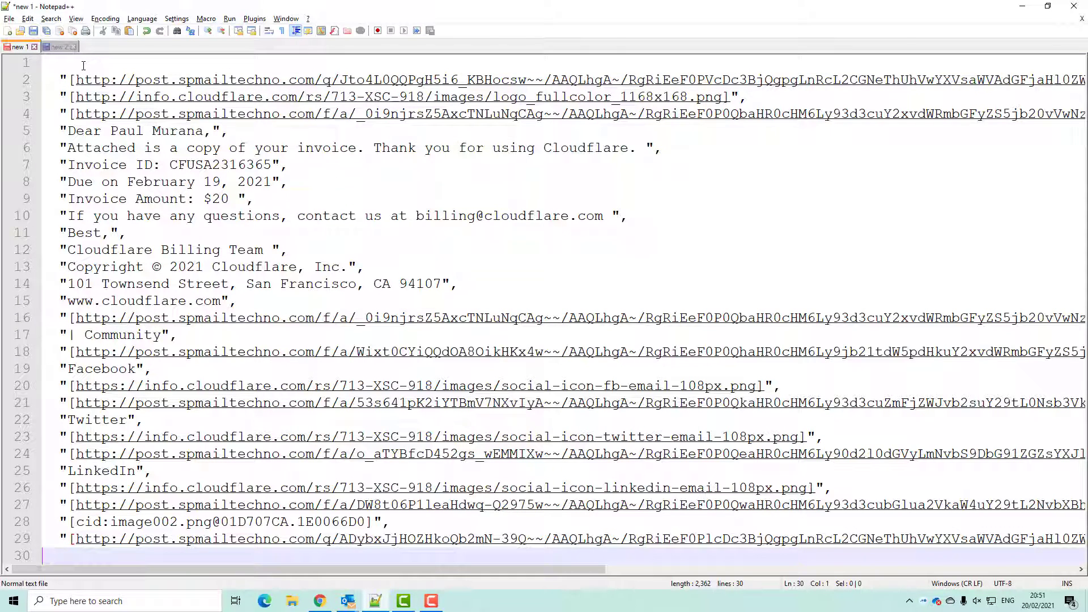
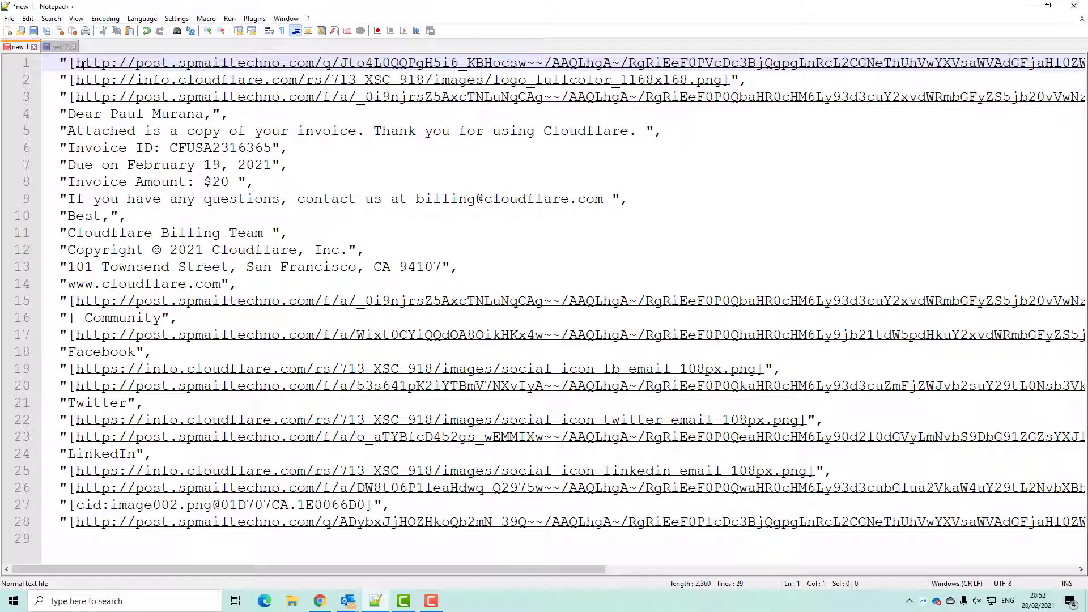
Step: Delete the first array entry, the long post.spmailtechno.com link, together with its leftover empty line
{"action": "key", "text": "shift+End"}
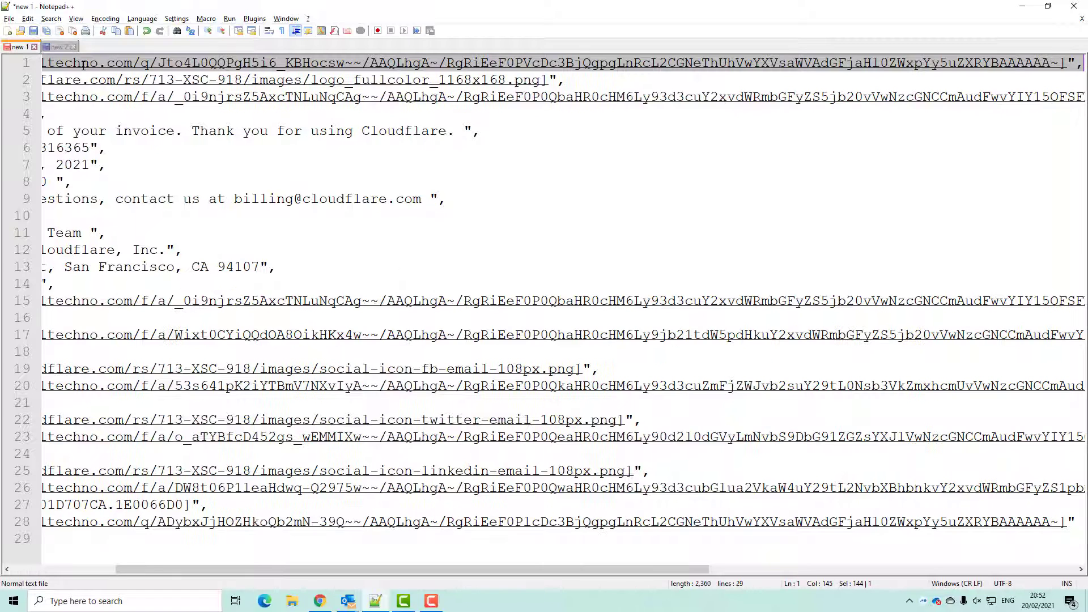
{"action": "key", "text": "Delete"}
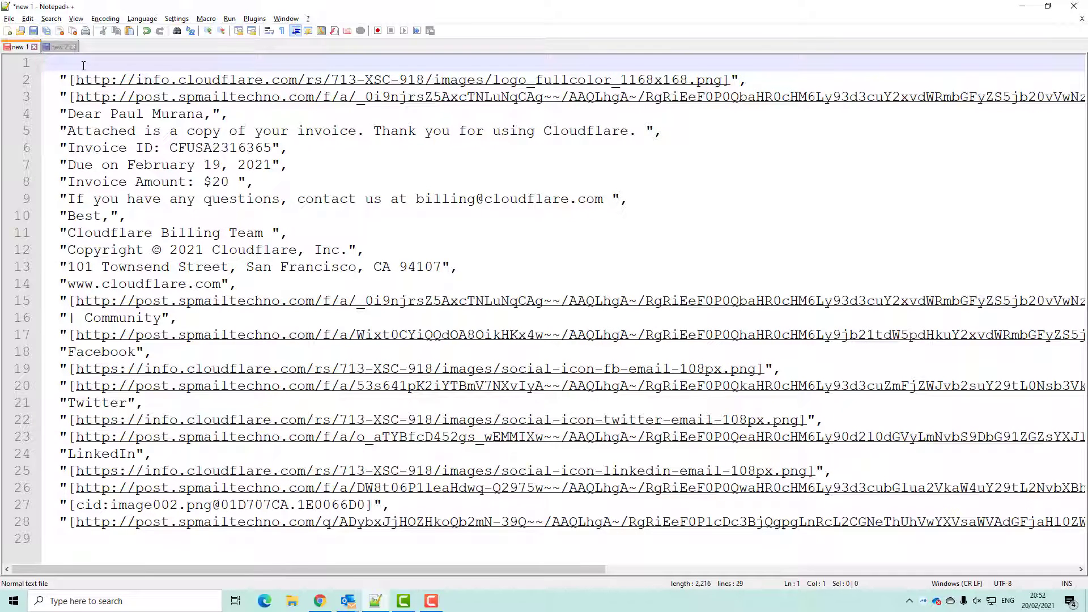
{"action": "key", "text": "Delete"}
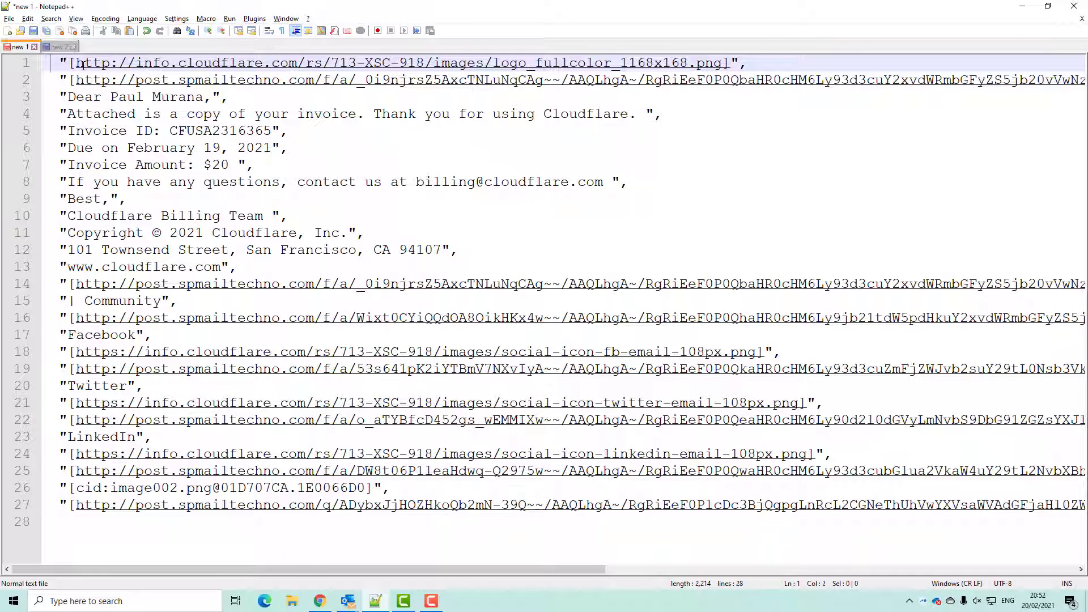
Step: Step through the remaining lines to find the Invoice ID entry's position in the array and examine its text
{"action": "key", "text": "Down"}
{"action": "key", "text": "Down"}
{"action": "key", "text": "Down"}
{"action": "key", "text": "Up"}
{"action": "key", "text": "Up"}
{"action": "key", "text": "Up"}
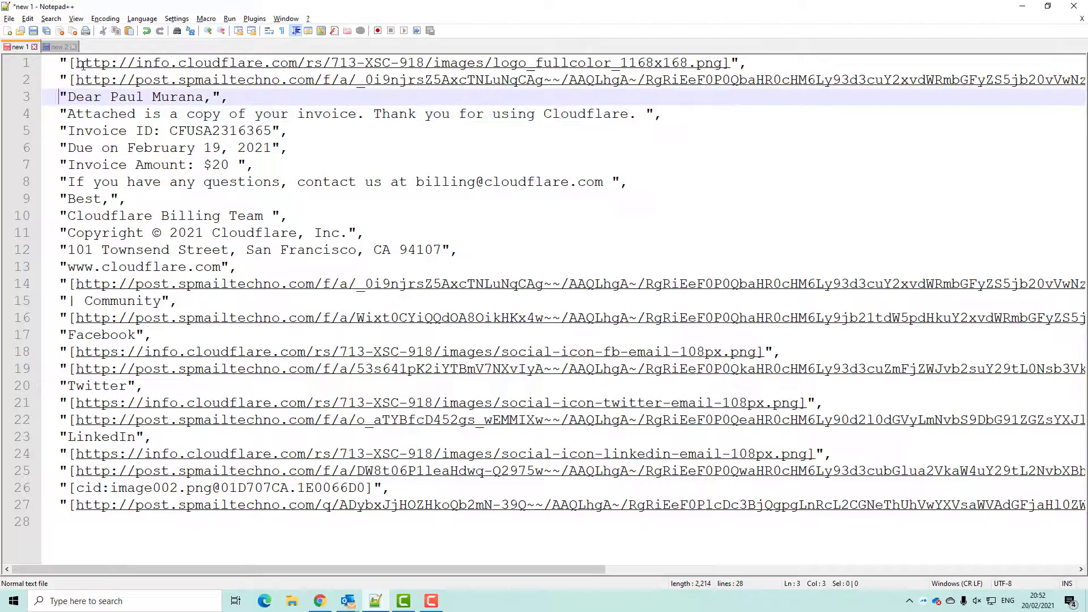
{"action": "key", "text": "Down"}
{"action": "key", "text": "Down"}
{"action": "key", "text": "Down"}
{"action": "key", "text": "Down"}
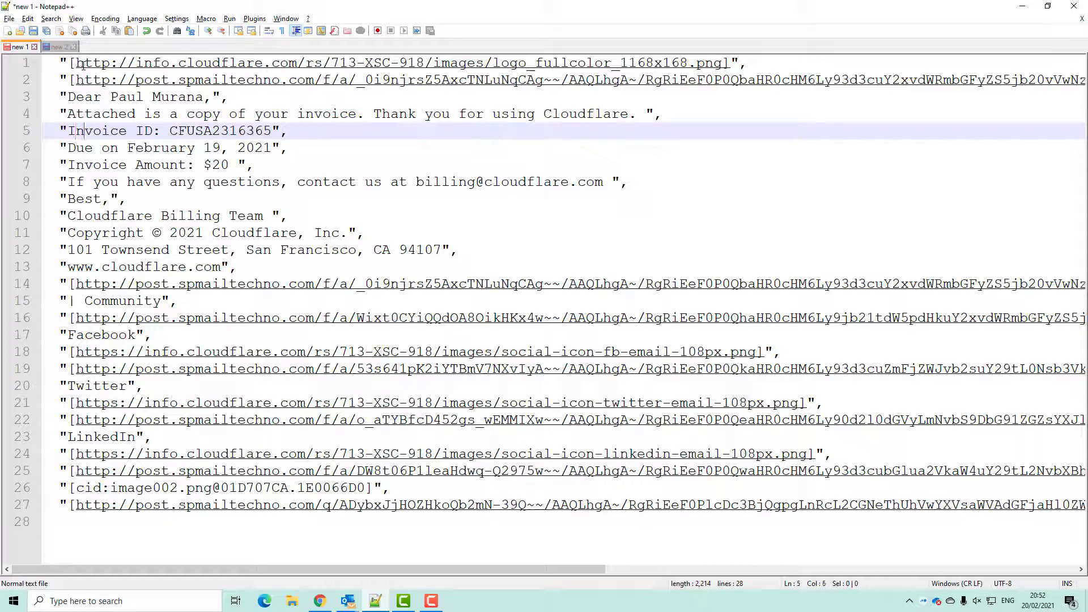
{"action": "key", "text": "Right"}
{"action": "key", "text": "Right"}
{"action": "key", "text": "Right"}
{"action": "key", "text": "Right"}
{"action": "key", "text": "Right"}
{"action": "key", "text": "Right"}
{"action": "key", "text": "Right"}
{"action": "key", "text": "Right"}
{"action": "key", "text": "Right"}
{"action": "key", "text": "Right"}
{"action": "key", "text": "Right"}
{"action": "key", "text": "Left"}
{"action": "key", "text": "Left"}
{"action": "key", "text": "Left"}
{"action": "key", "text": "Left"}
{"action": "key", "text": "Left"}
{"action": "key", "text": "Left"}
{"action": "key", "text": "Left"}
{"action": "key", "text": "Left"}
{"action": "key", "text": "Left"}
{"action": "key", "text": "Left"}
{"action": "key", "text": "Left"}
Step: Switch back to Power Automate, edit the flow and add a Compose action named invoiceID after Filter array
{"action": "key", "text": "alt+Tab"}
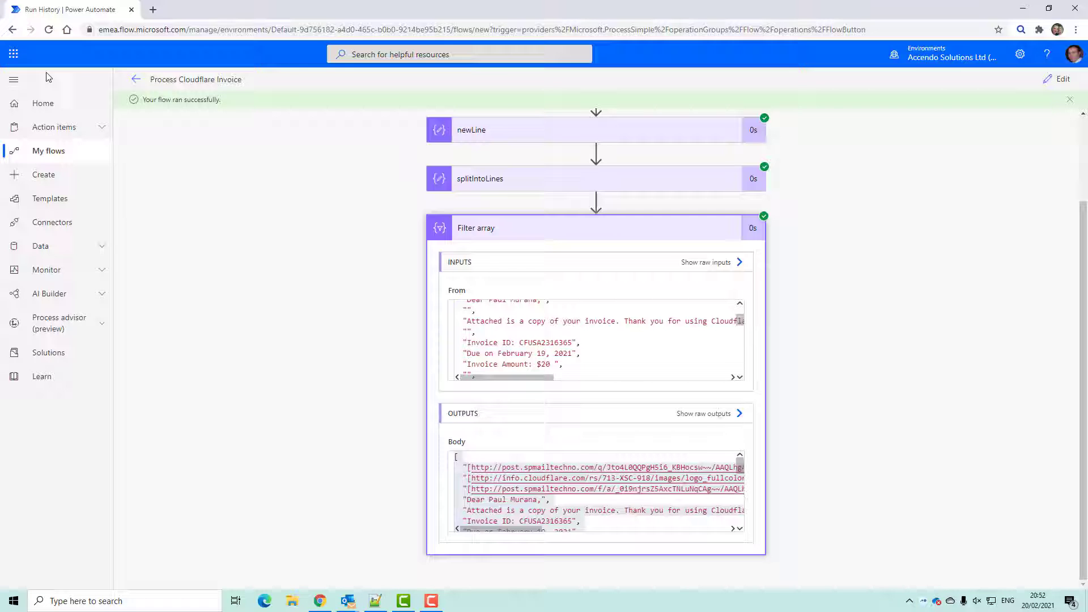
{"action": "left_click", "coordinate": [1060, 79]}
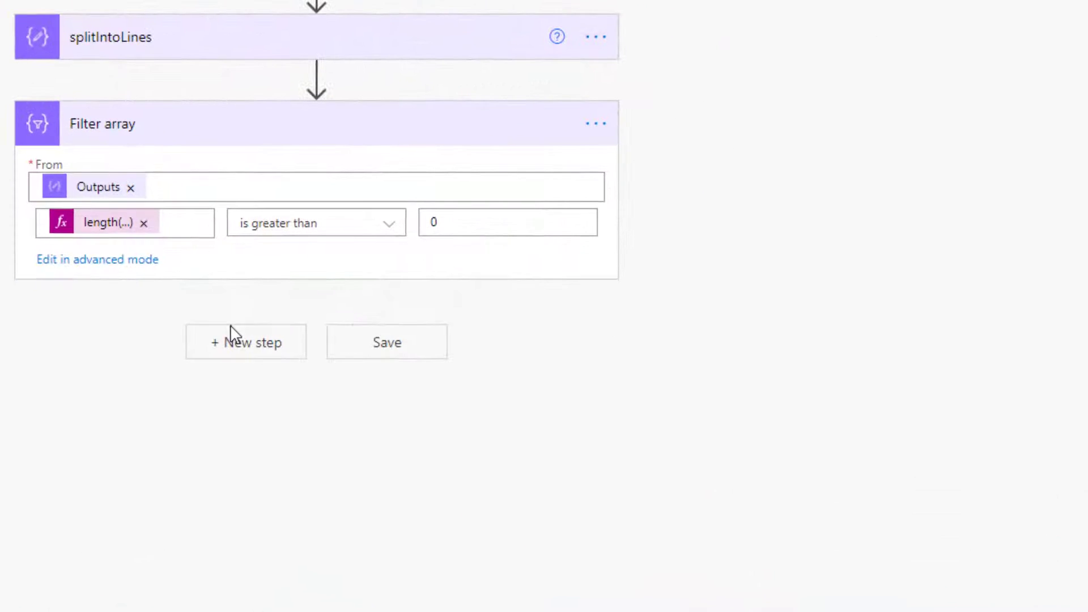
{"action": "left_click", "coordinate": [552, 417]}
{"action": "type", "text": "compose"}
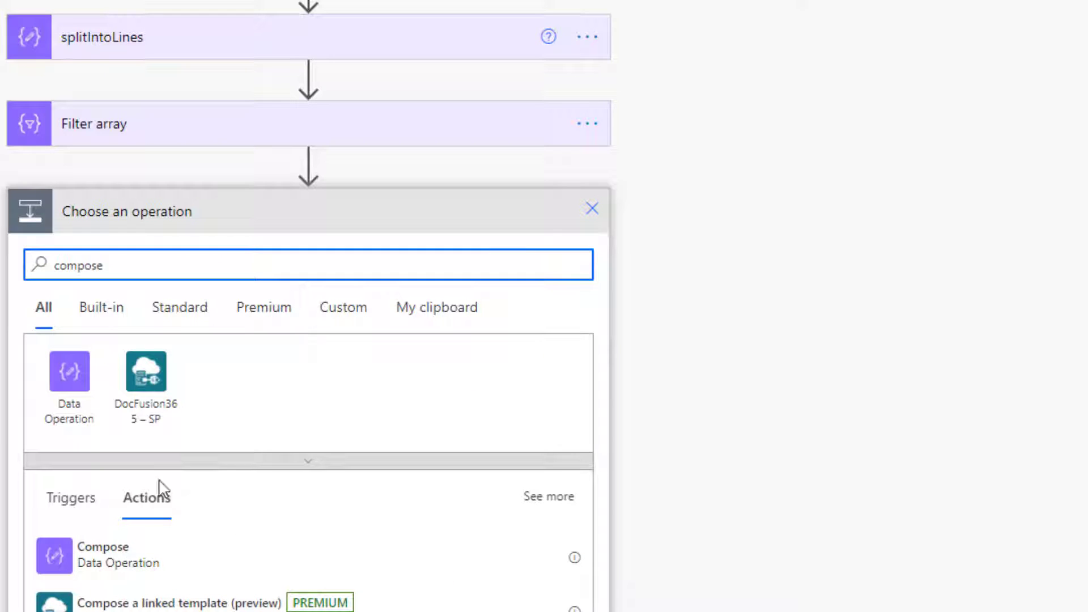
{"action": "left_click", "coordinate": [118, 558]}
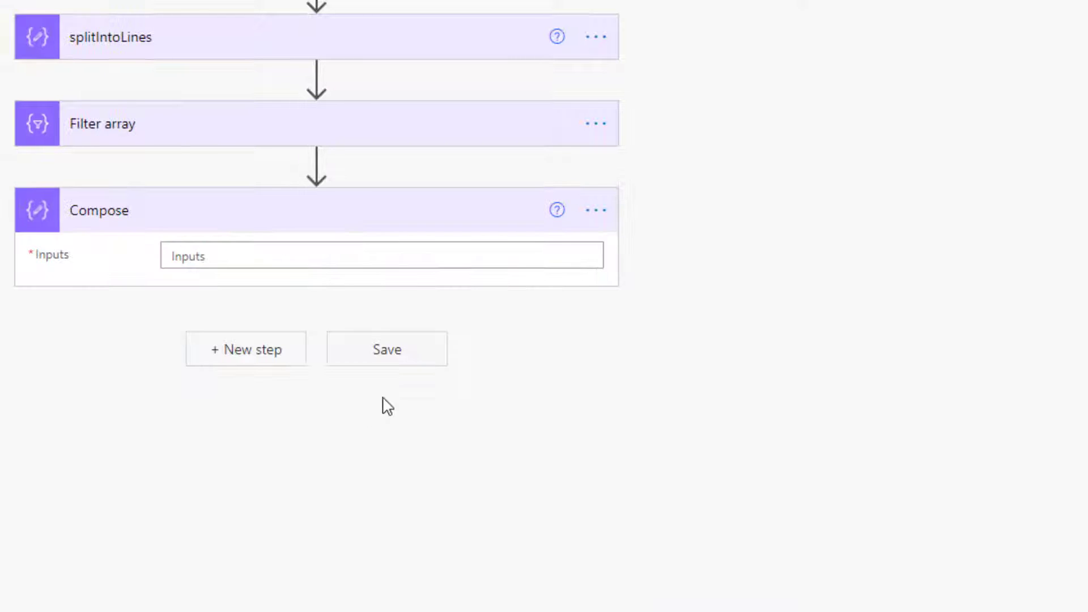
{"action": "left_click", "coordinate": [594, 210]}
{"action": "left_click", "coordinate": [678, 241]}
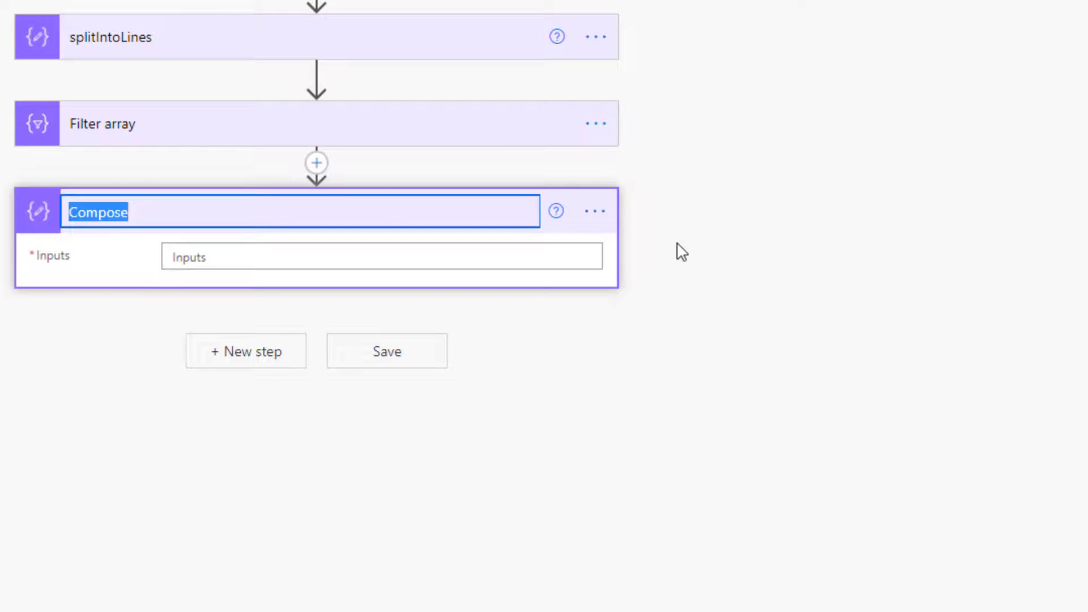
{"action": "type", "text": "invoicewID"}
{"action": "key", "text": "Return"}
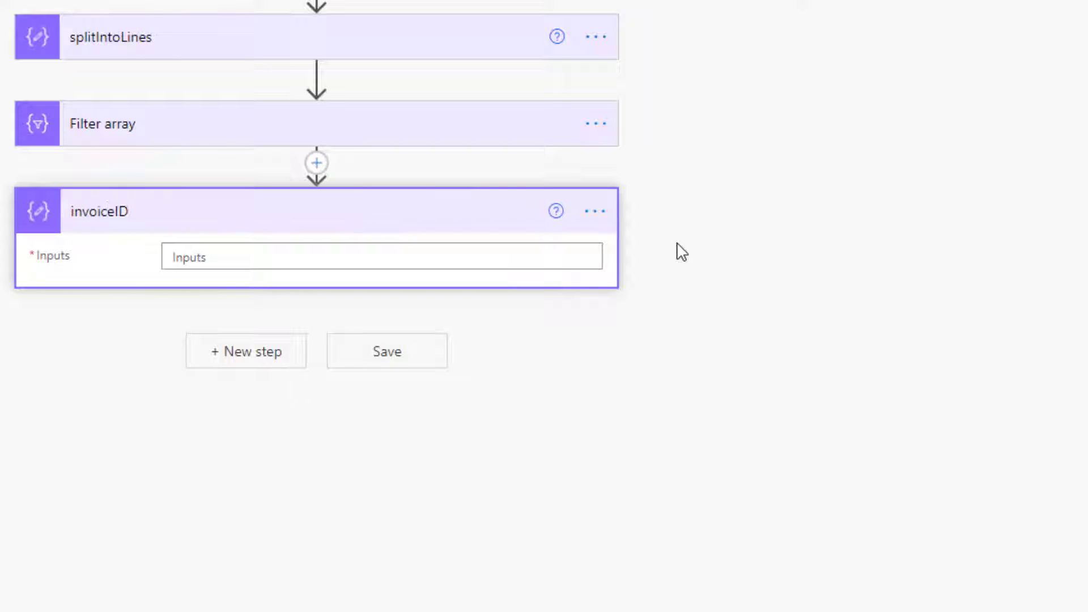
Step: Begin a split expression for the invoiceID inputs, with body('Filter_array')[5] as its first argument
{"action": "left_click", "coordinate": [486, 258]}
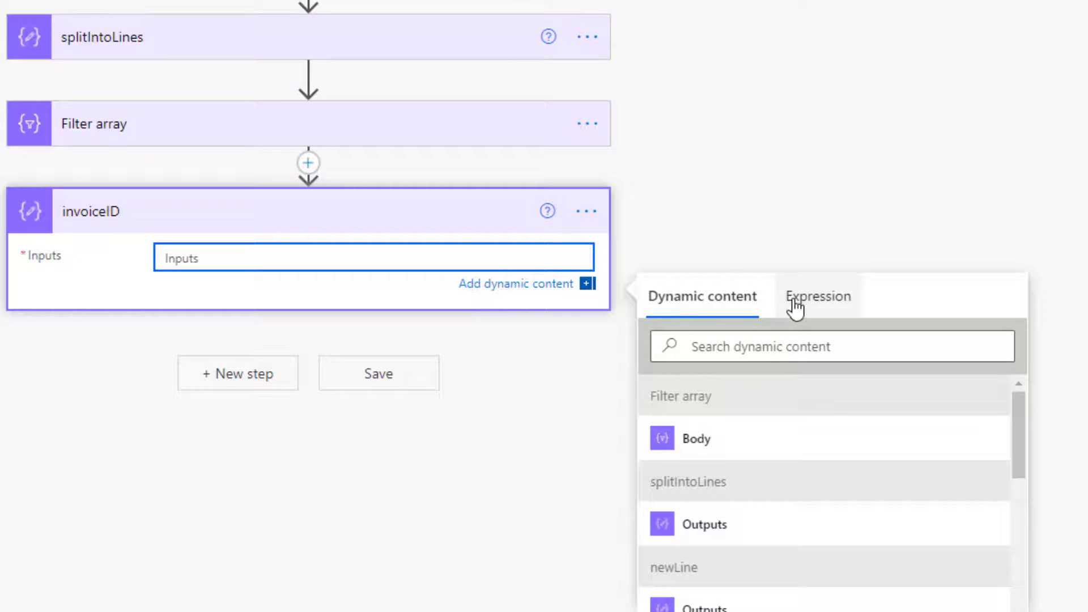
{"action": "left_click", "coordinate": [795, 306]}
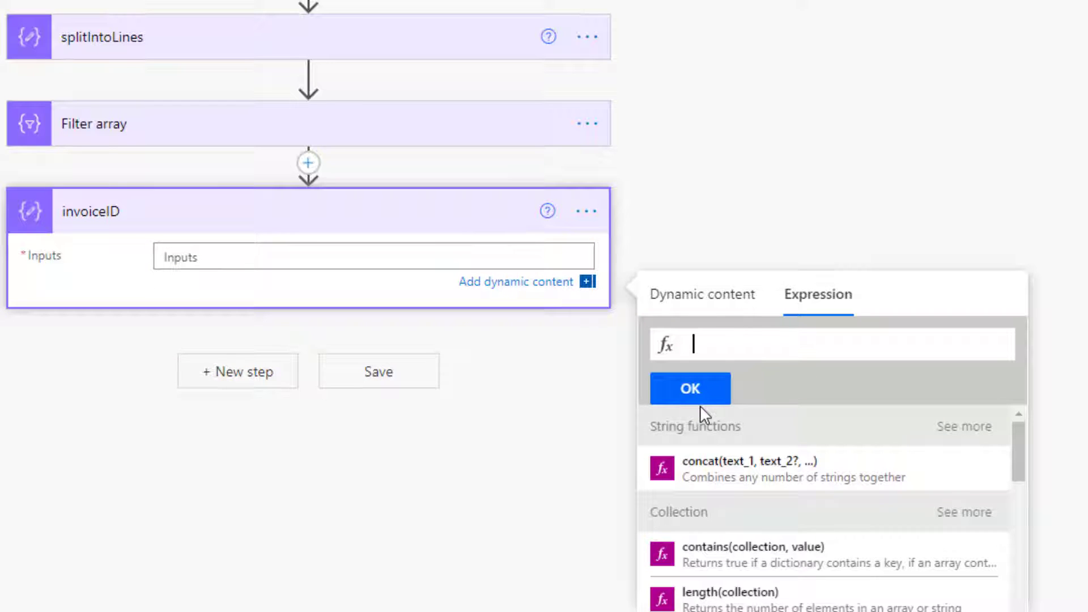
{"action": "type", "text": "split("}
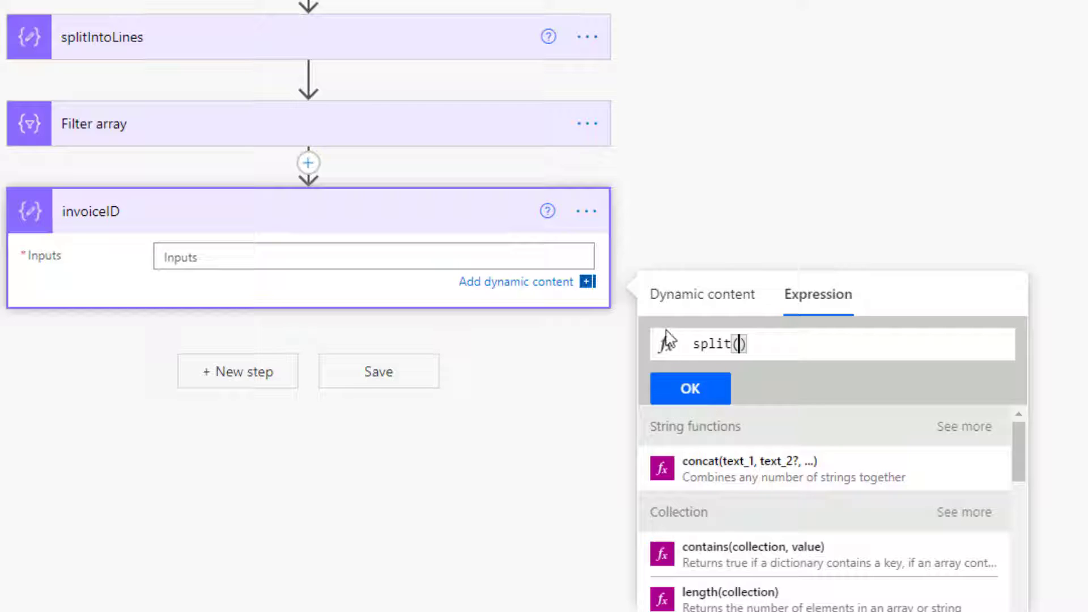
{"action": "left_click", "coordinate": [684, 310]}
{"action": "left_click", "coordinate": [759, 470]}
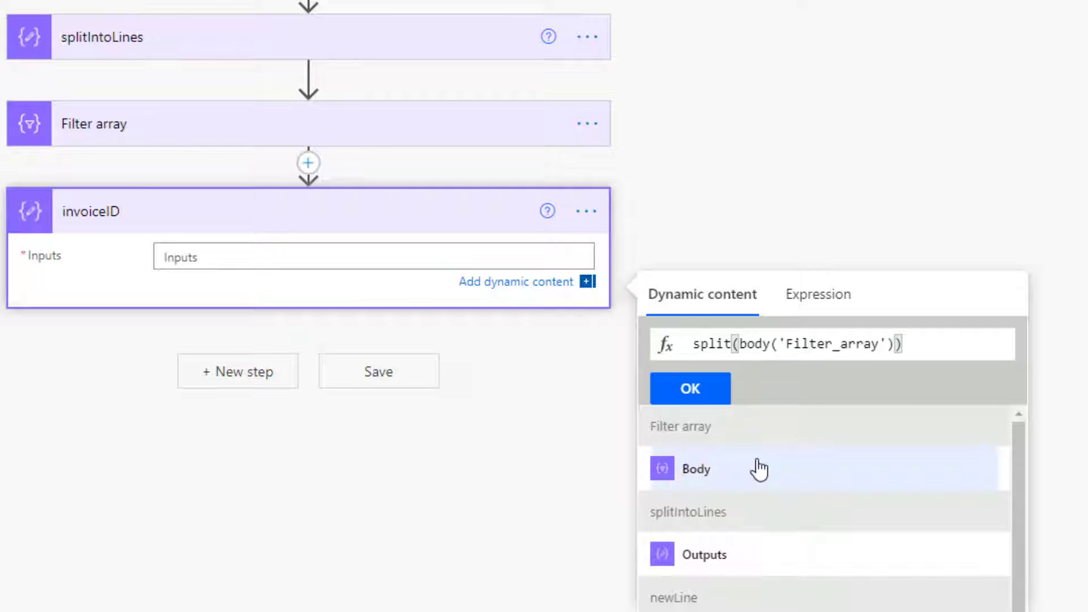
{"action": "type", "text": "[5"}
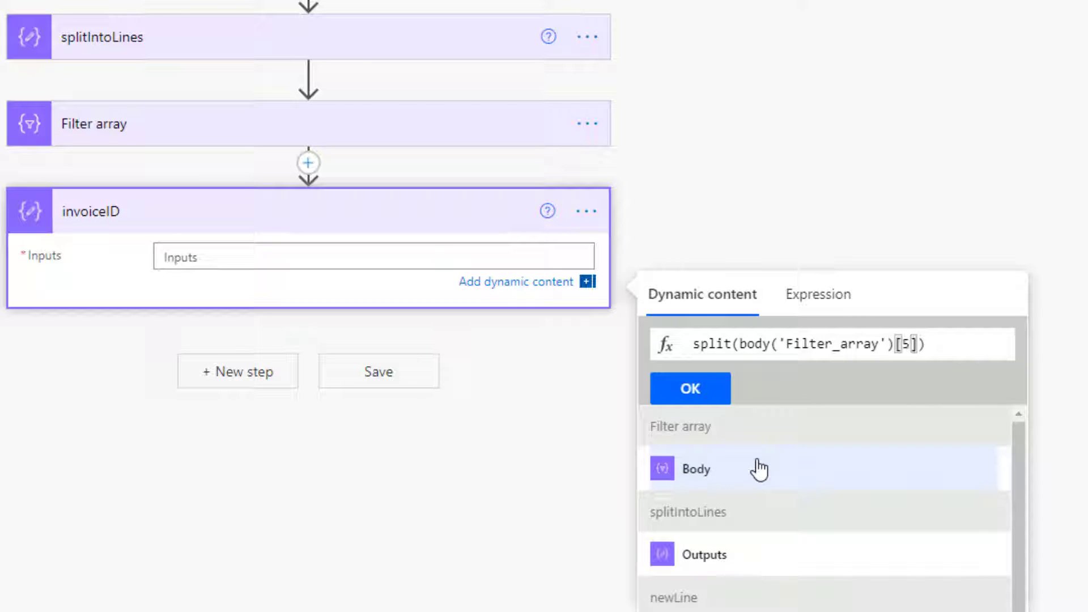
{"action": "key", "text": "Right"}
{"action": "key", "text": "Right"}
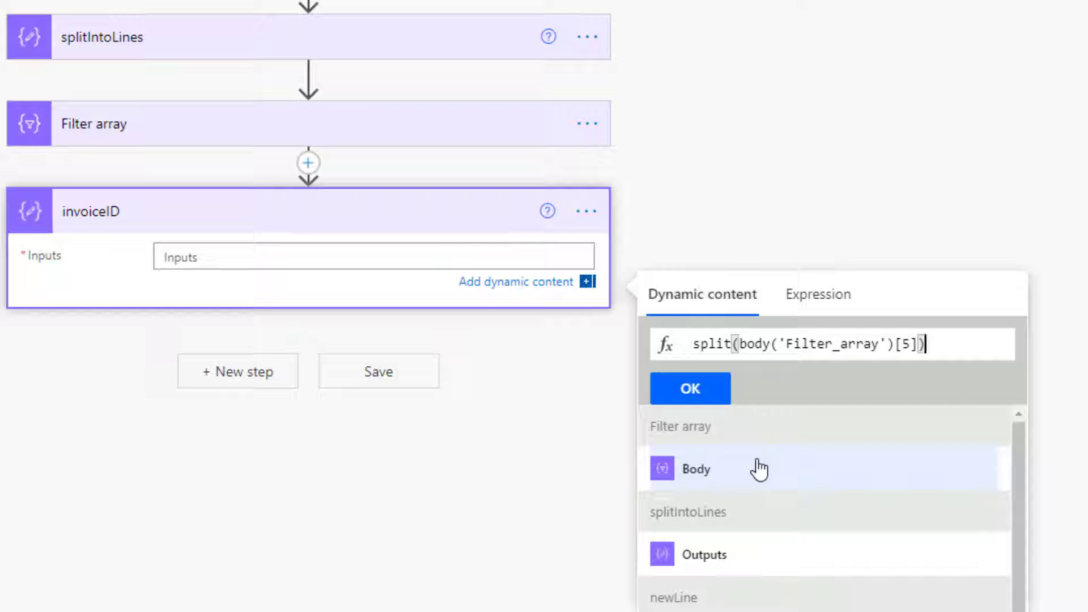
{"action": "key", "text": "Left"}
{"action": "type", "text": ","}
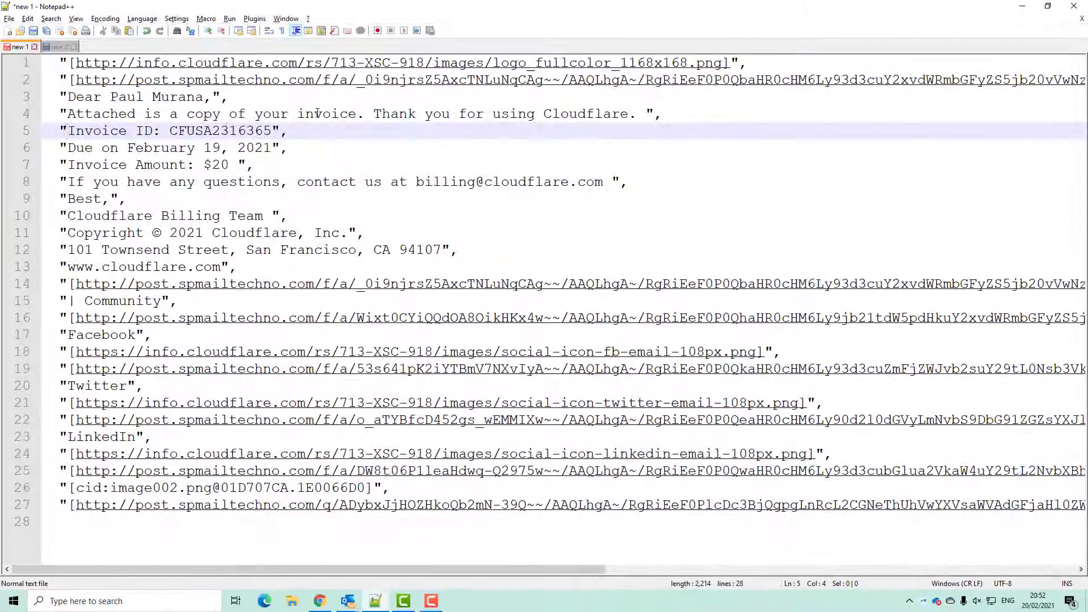
Step: Check the separator in the Invoice ID line in Notepad++ and enter ':' as the split expression's second argument
{"action": "left_click", "coordinate": [209, 145]}
{"action": "left_click_drag", "start_coordinate": [153, 131], "coordinate": [160, 132]}
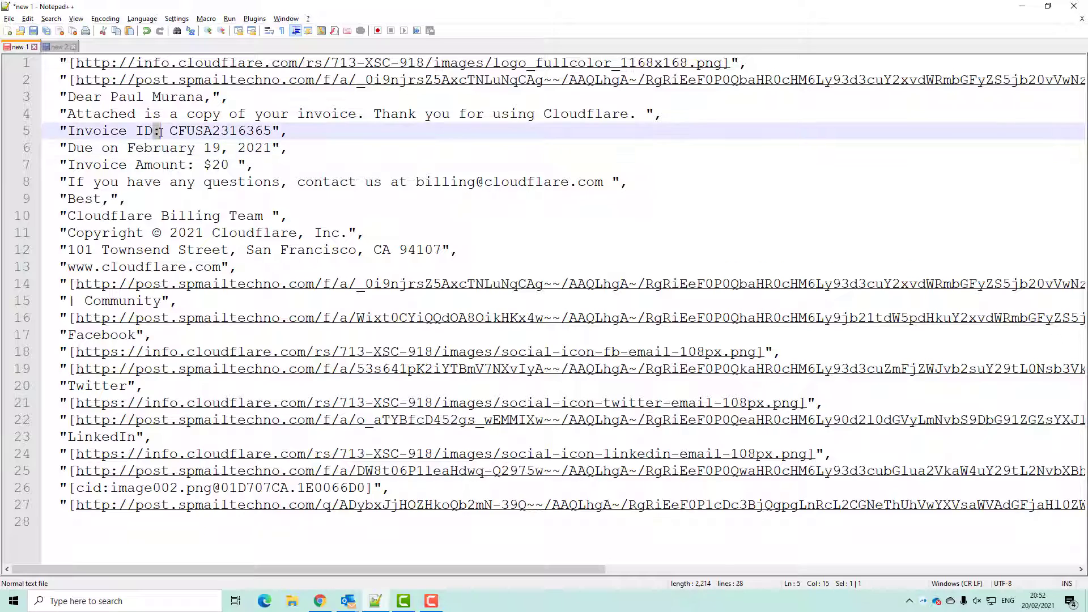
{"action": "key", "text": "alt+Tab"}
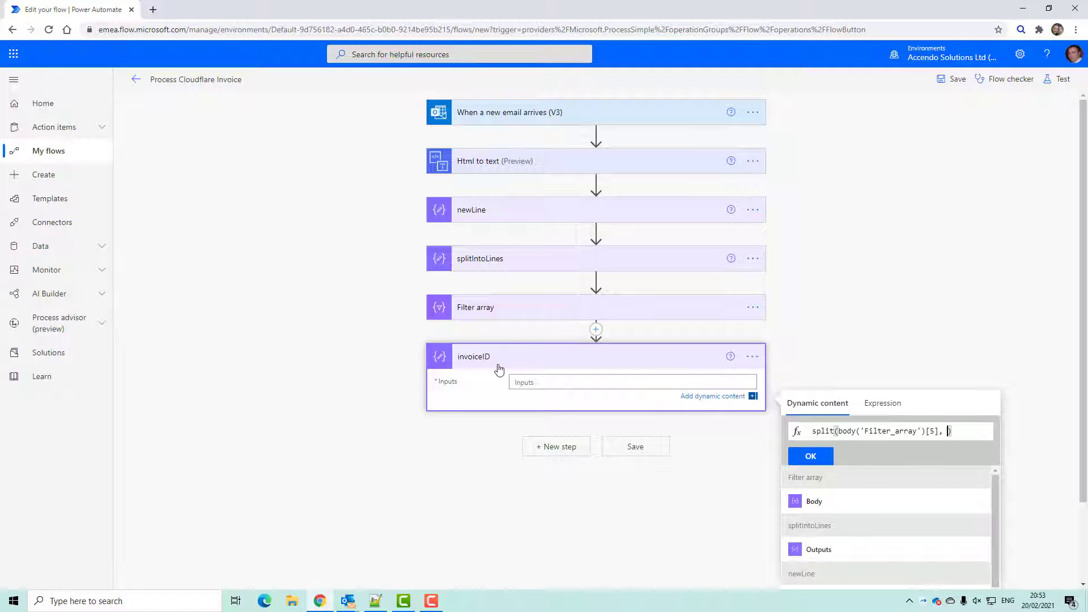
{"action": "type", "text": "':'"}
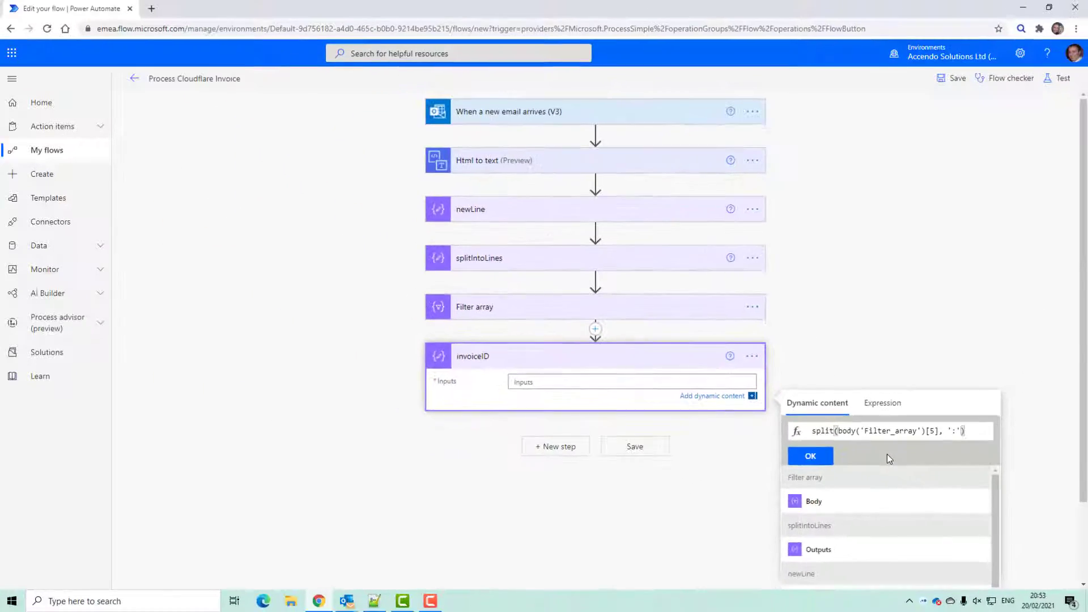
Step: Check the value after the colon in Notepad++, append [1] to the split expression and insert it as the invoiceID input
{"action": "key", "text": "alt+Tab"}
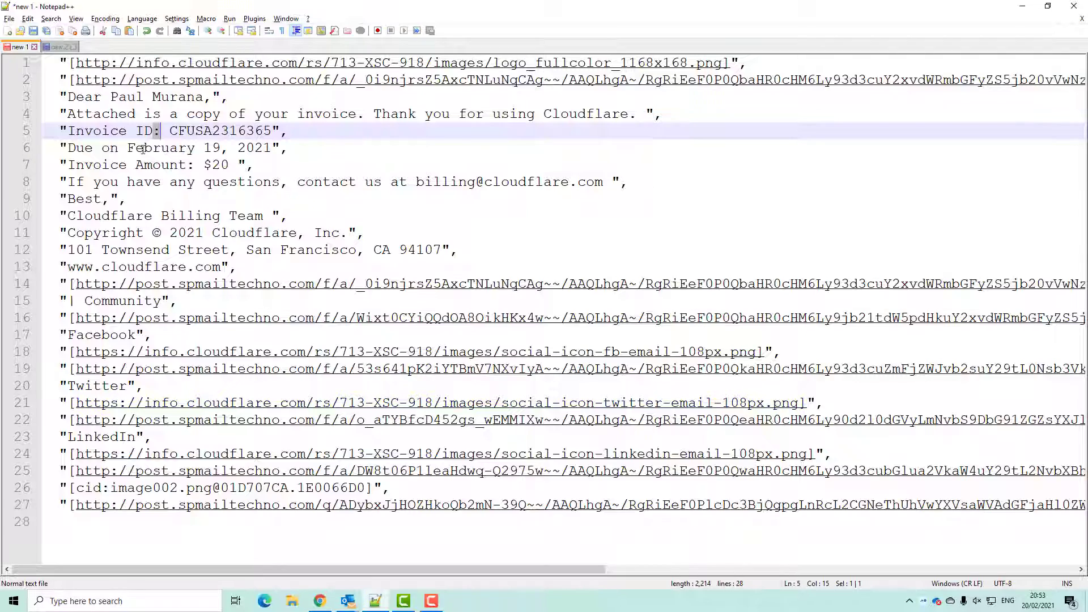
{"action": "left_click_drag", "start_coordinate": [90, 130], "coordinate": [272, 132]}
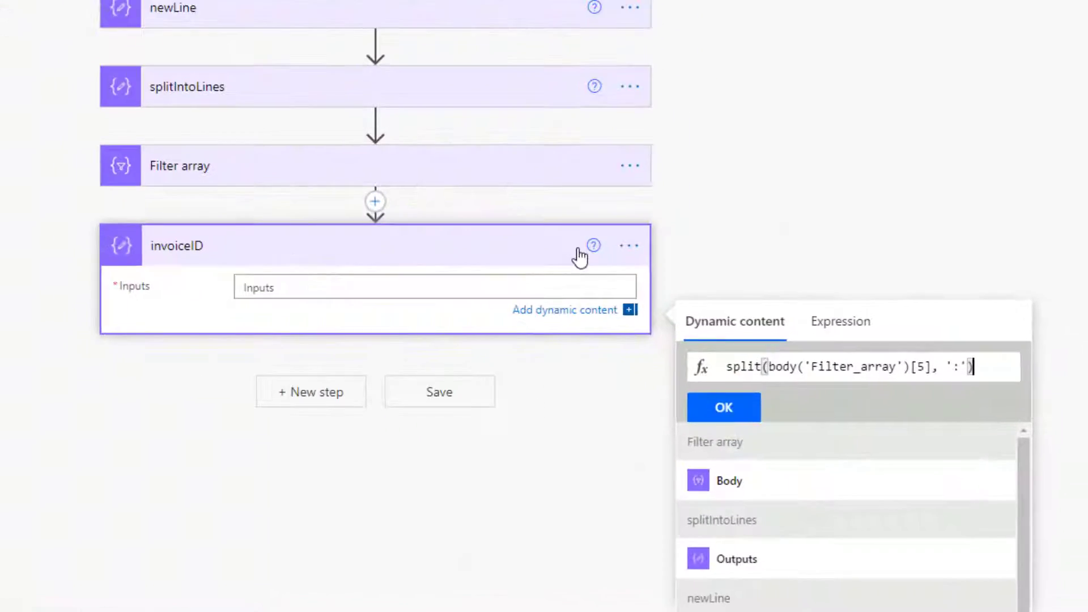
{"action": "type", "text": "[1"}
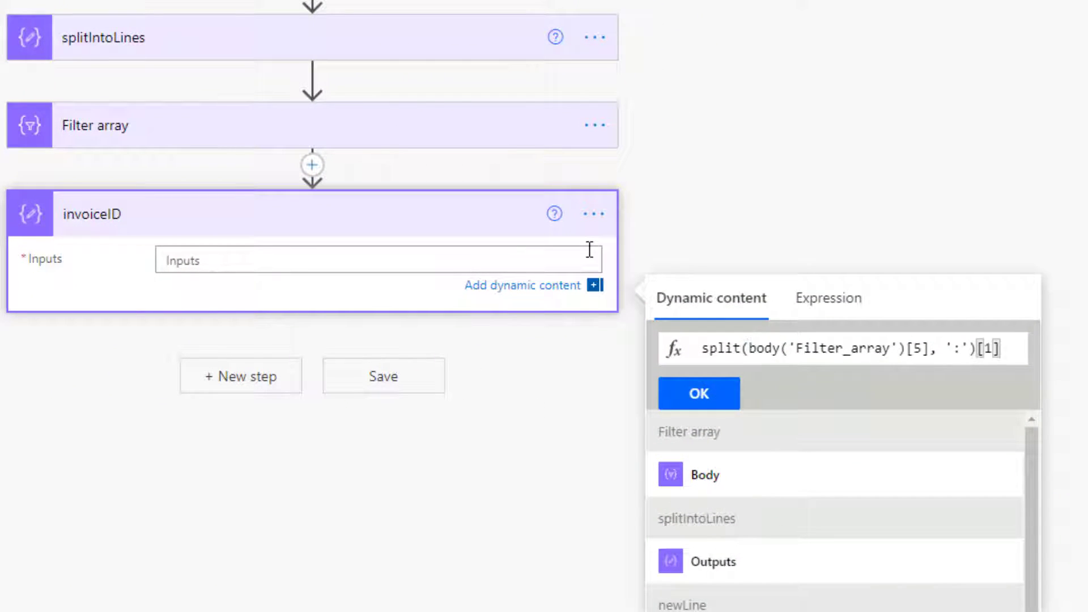
{"action": "left_click", "coordinate": [699, 392]}
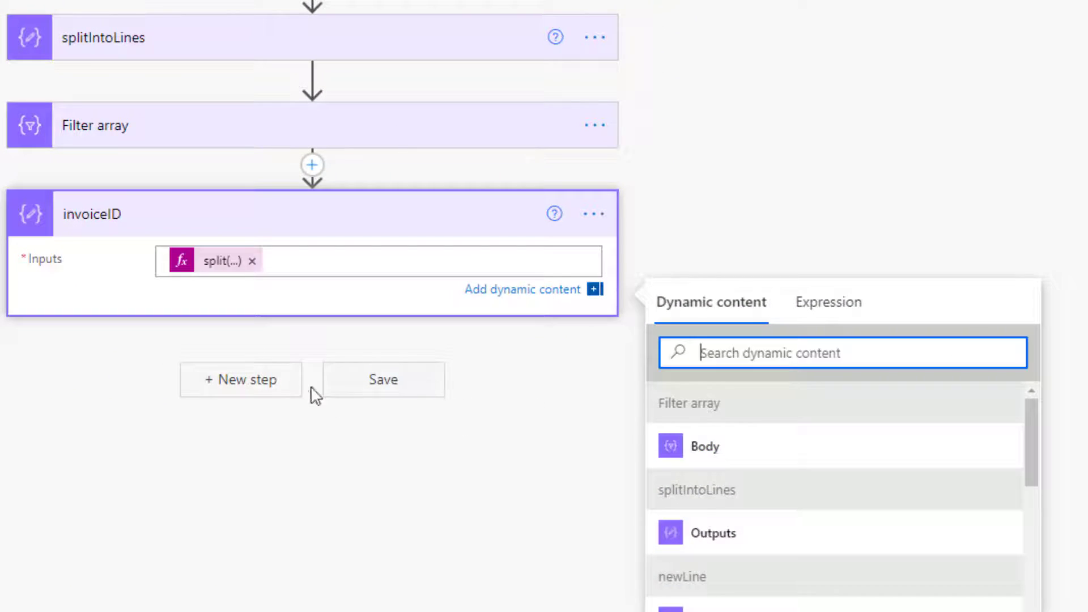
Step: Examine the due date and Invoice Amount lines of the email text in Notepad++, and return to Power Automate
{"action": "key", "text": "alt+Tab"}
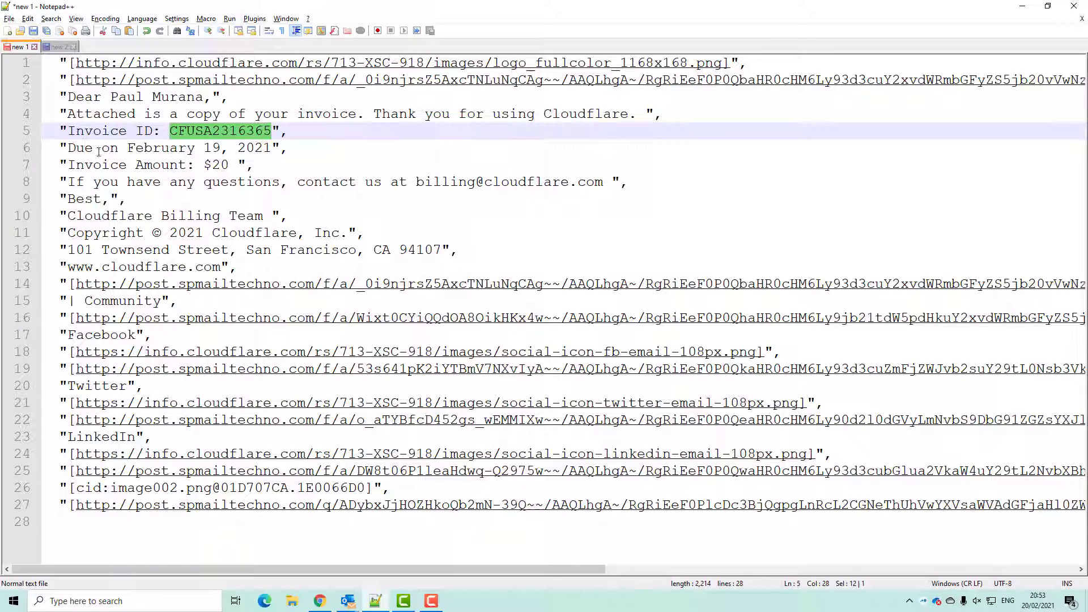
{"action": "left_click_drag", "start_coordinate": [98, 150], "coordinate": [229, 149]}
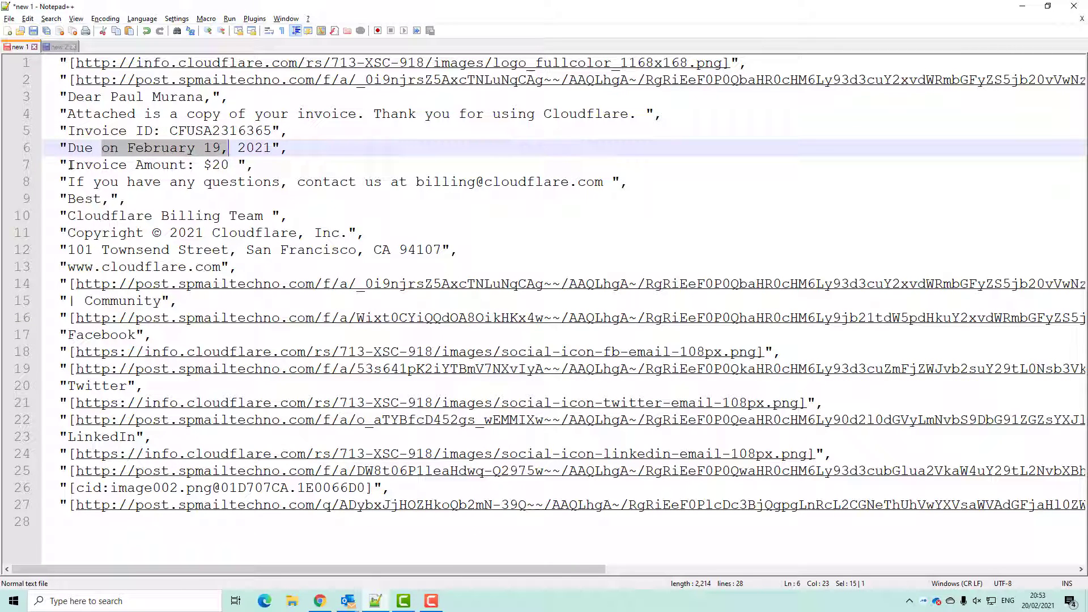
{"action": "left_click_drag", "start_coordinate": [68, 164], "coordinate": [238, 164]}
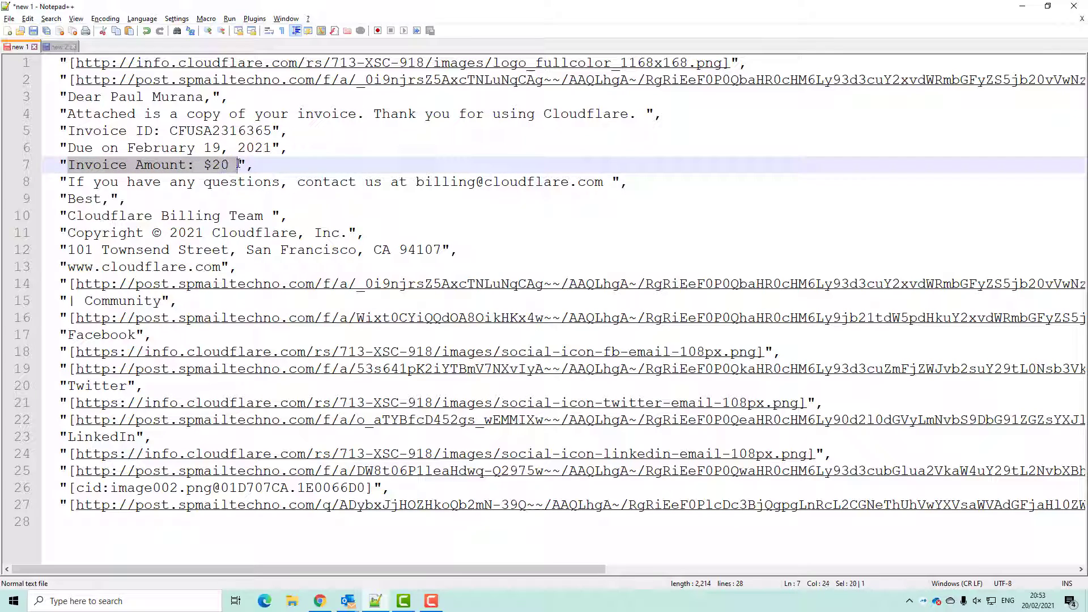
{"action": "key", "text": "alt+Tab"}
{"action": "key", "text": "alt+Tab"}
{"action": "key", "text": "alt+Tab"}
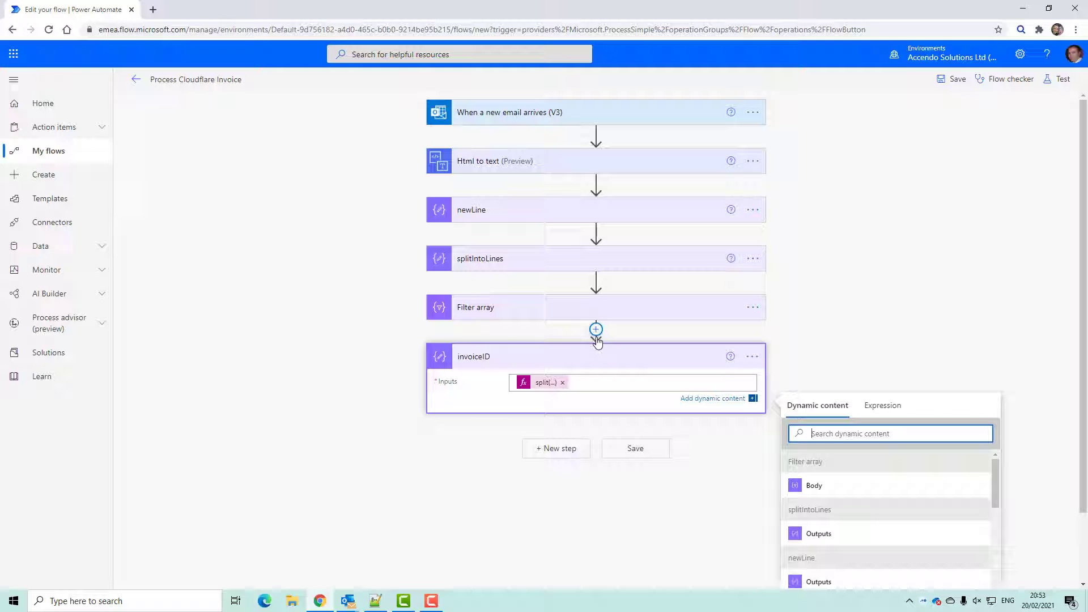
Step: Add a Compose action after invoiceID in the flow
{"action": "left_click", "coordinate": [541, 446]}
{"action": "type", "text": "c"}
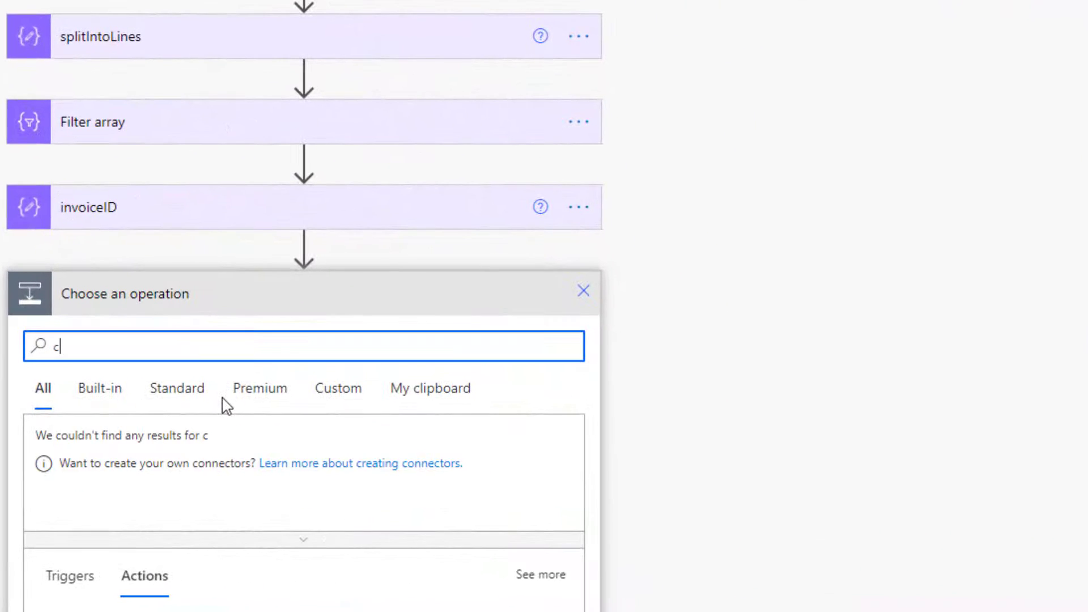
{"action": "type", "text": "ompose"}
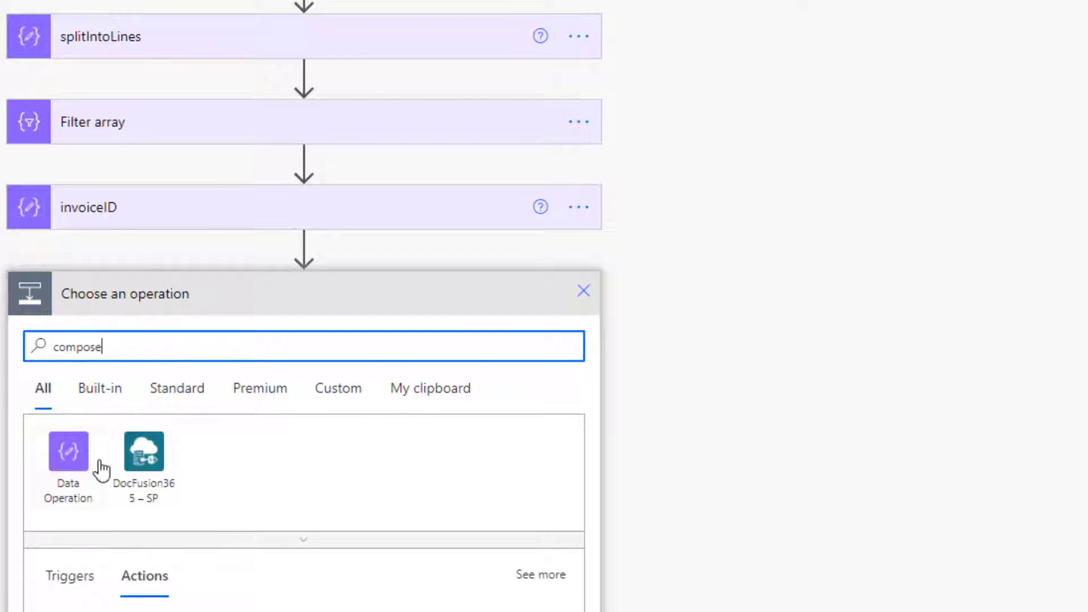
{"action": "left_click", "coordinate": [69, 460]}
{"action": "left_click", "coordinate": [124, 442]}
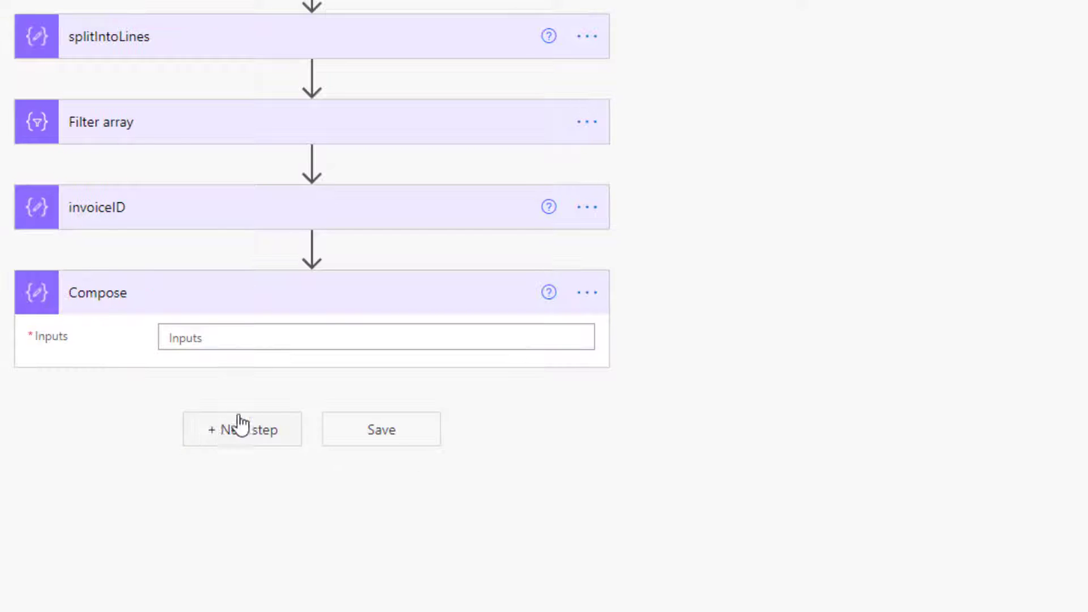
Step: Copy the split expression from the invoiceID inputs into the expression for the new Compose action's inputs
{"action": "left_click", "coordinate": [249, 219]}
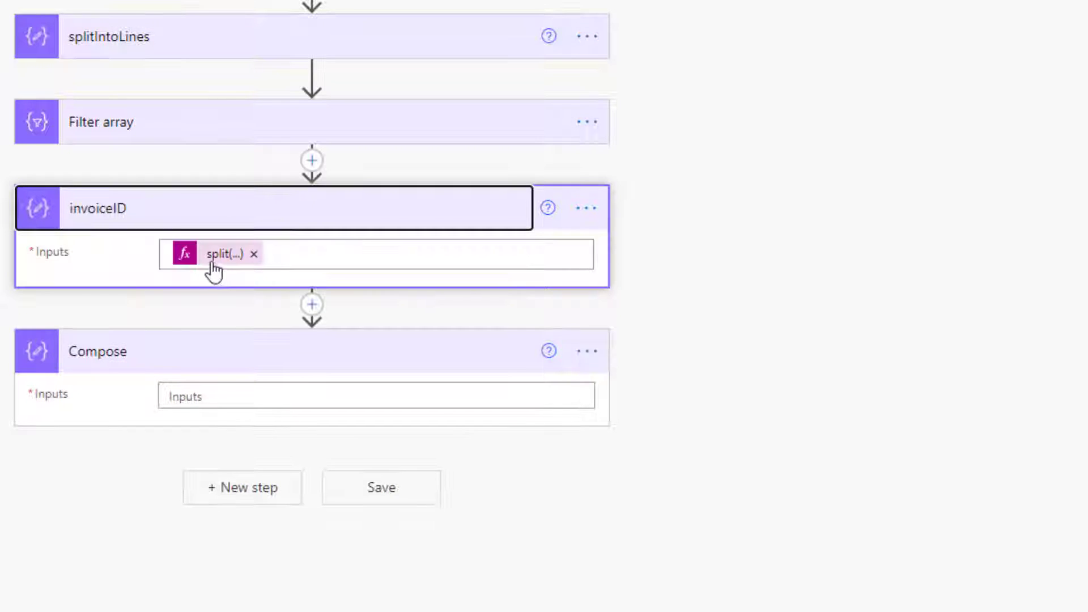
{"action": "left_click", "coordinate": [213, 272]}
{"action": "triple_click", "coordinate": [797, 345]}
{"action": "key", "text": "ctrl+c"}
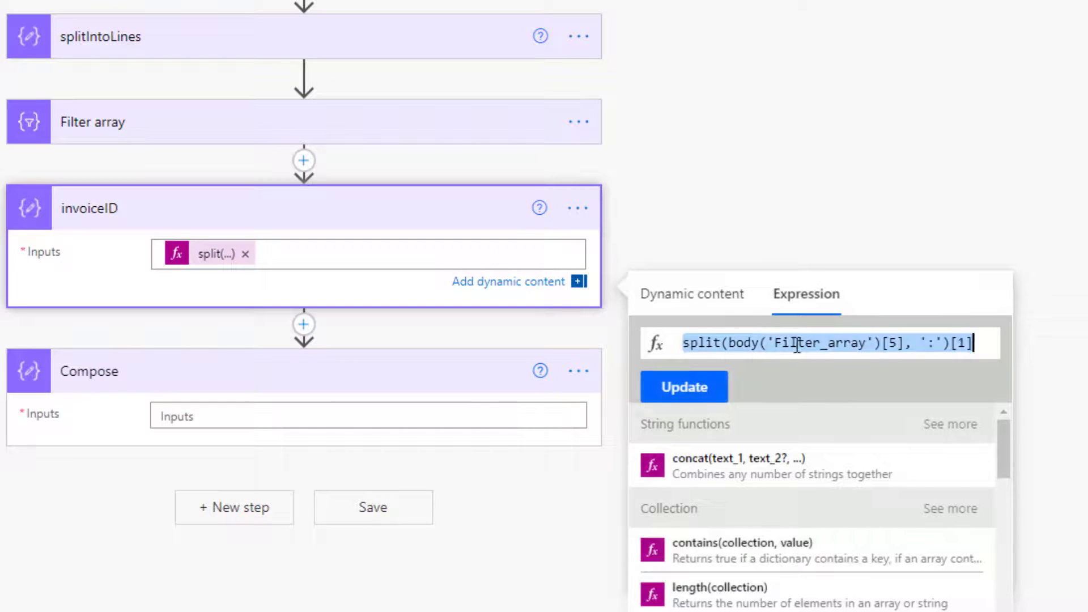
{"action": "left_click", "coordinate": [238, 414]}
{"action": "left_click", "coordinate": [754, 446]}
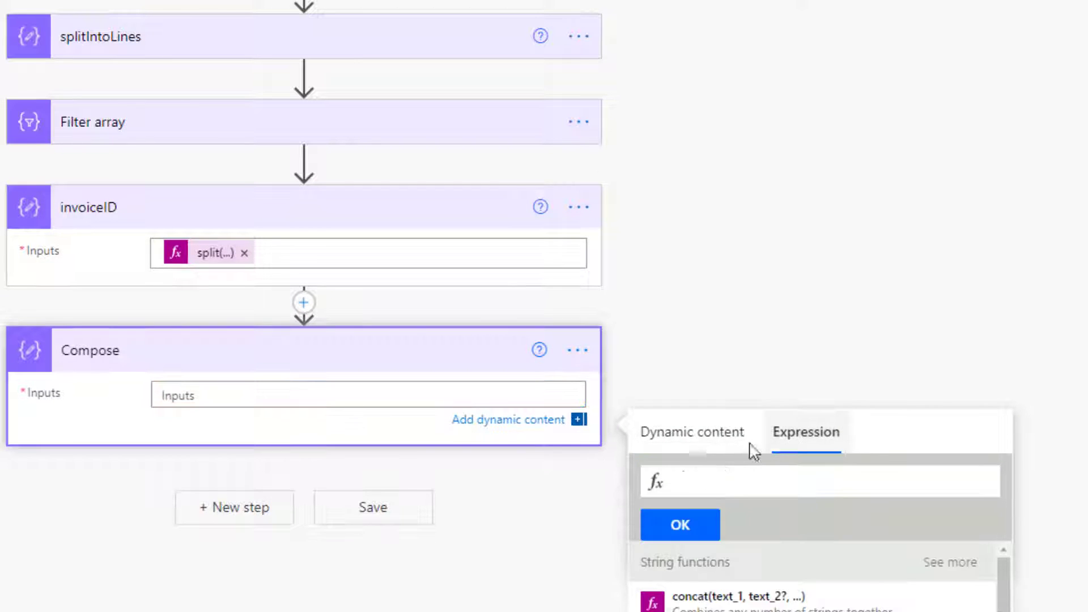
{"action": "left_click", "coordinate": [722, 476]}
{"action": "key", "text": "ctrl+v"}
Step: Set the Filter_array index in the Compose action's split expression to 7
{"action": "left_click", "coordinate": [884, 480]}
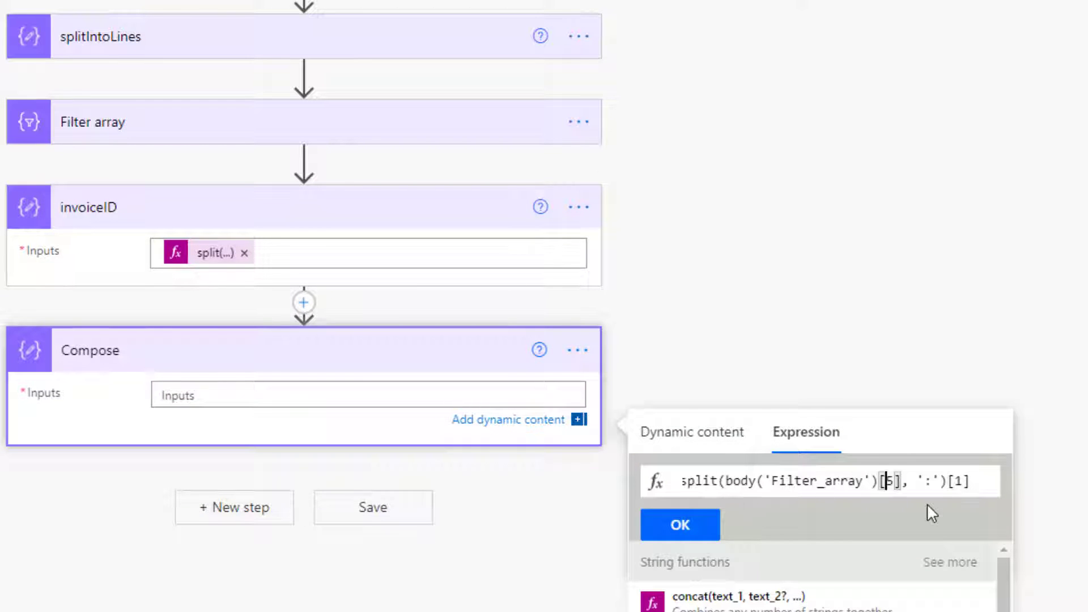
{"action": "key", "text": "shift+Right"}
{"action": "type", "text": "7"}
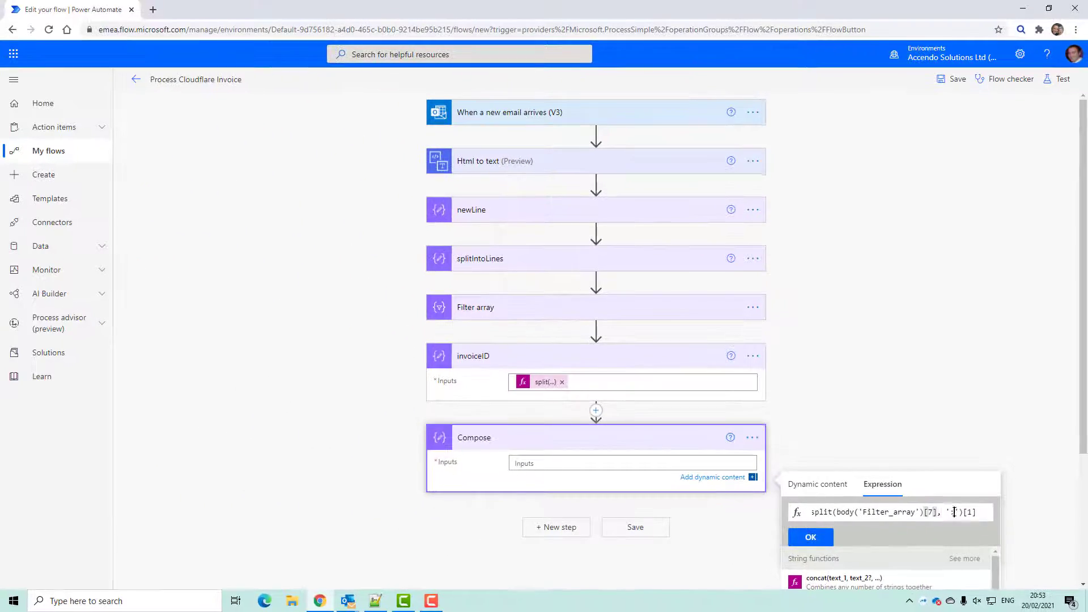
Step: Copy the $ sign from the Invoice Amount line in Notepad++, use it as the split separator and insert the expression as the Compose input
{"action": "key", "text": "alt+Tab"}
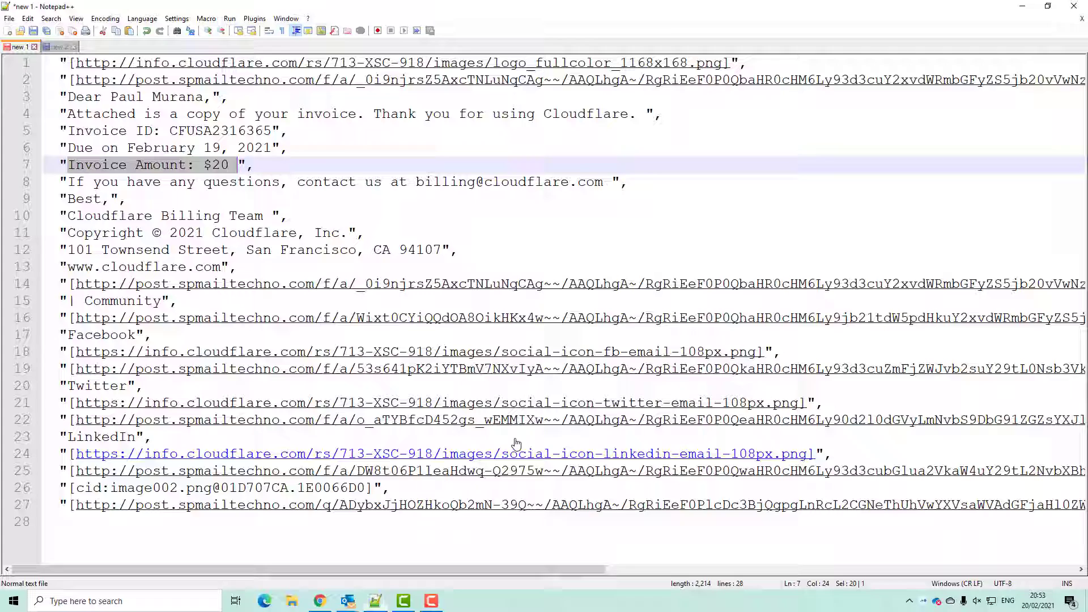
{"action": "left_click", "coordinate": [138, 177]}
{"action": "left_click_drag", "start_coordinate": [216, 168], "coordinate": [207, 164]}
{"action": "key", "text": "ctrl+c"}
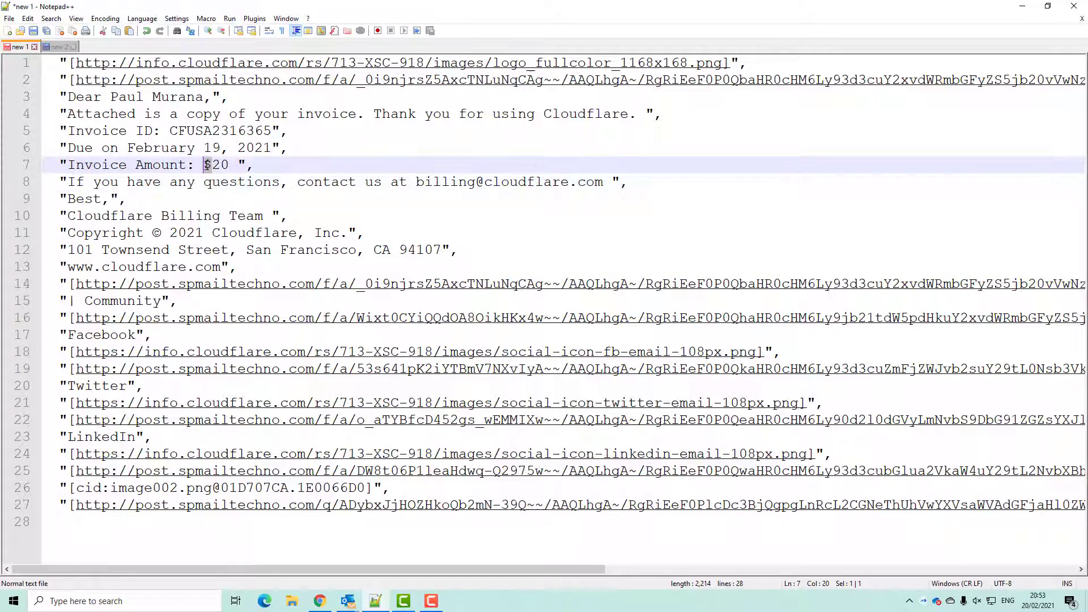
{"action": "key", "text": "alt+Tab"}
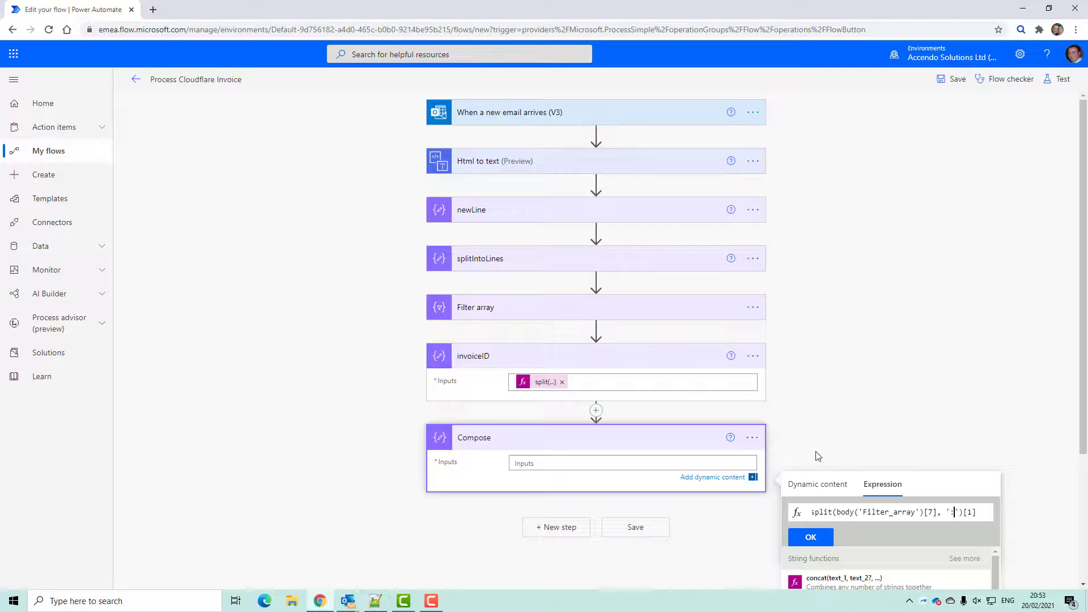
{"action": "key", "text": "ctrl+v"}
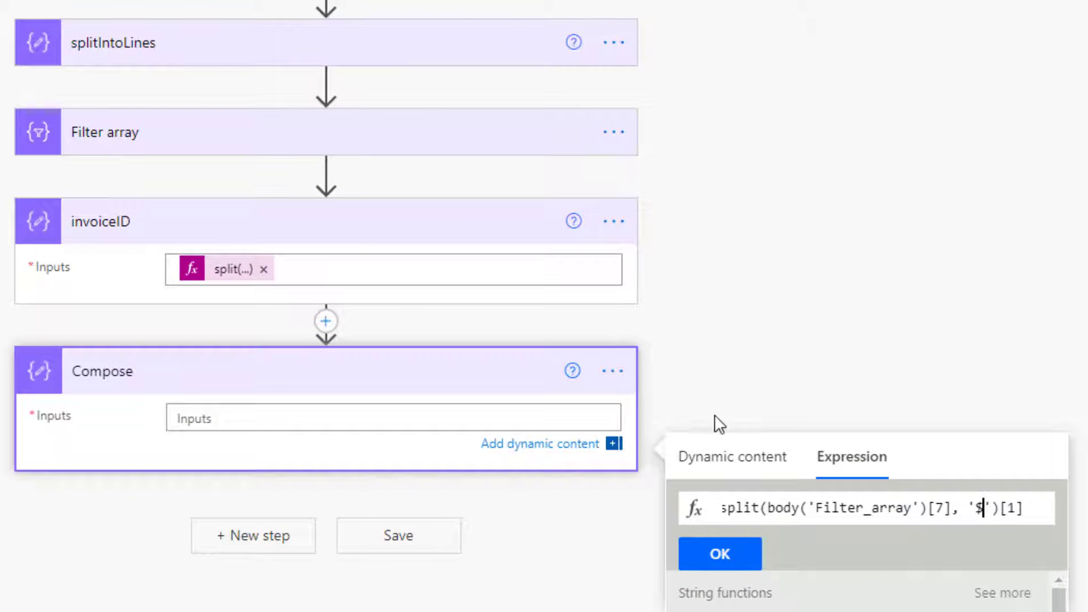
{"action": "left_click", "coordinate": [738, 564]}
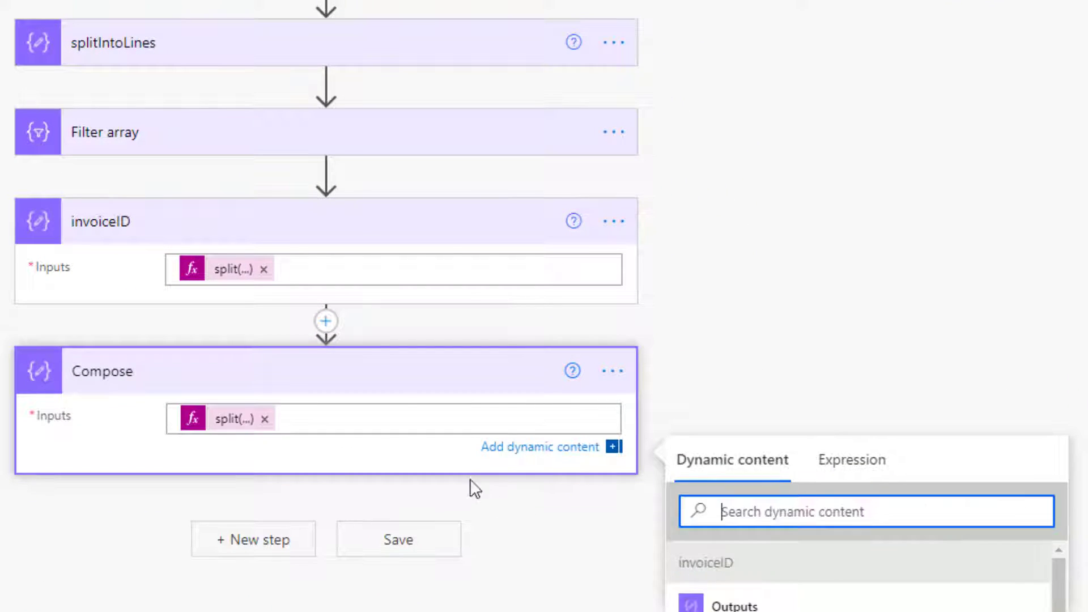
Step: Rename the new Compose action as invoiceAmount
{"action": "left_click", "coordinate": [613, 371]}
{"action": "left_click", "coordinate": [680, 390]}
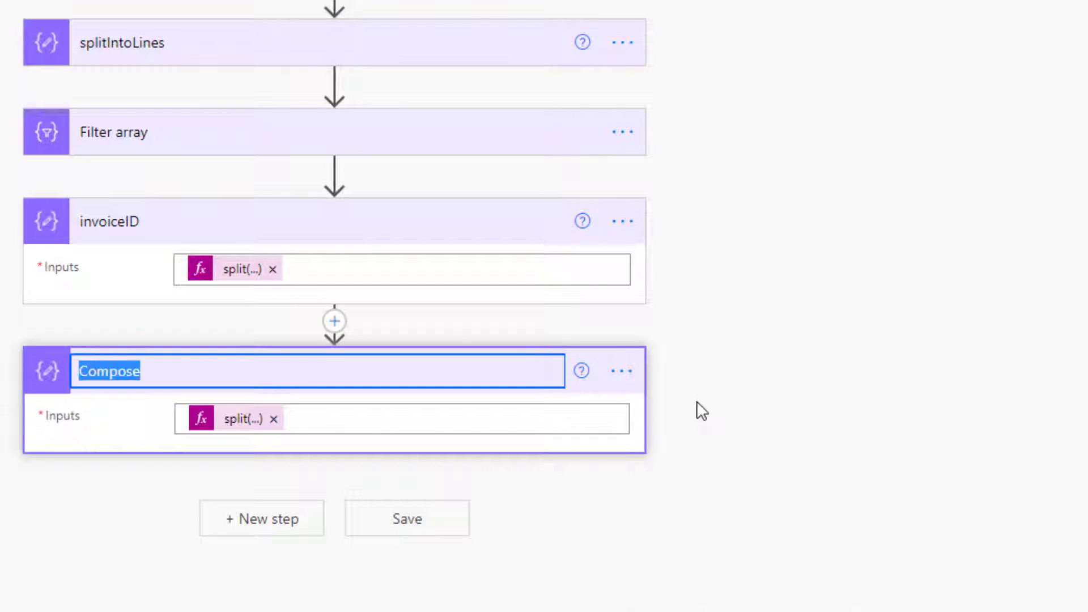
{"action": "type", "text": "invoie"}
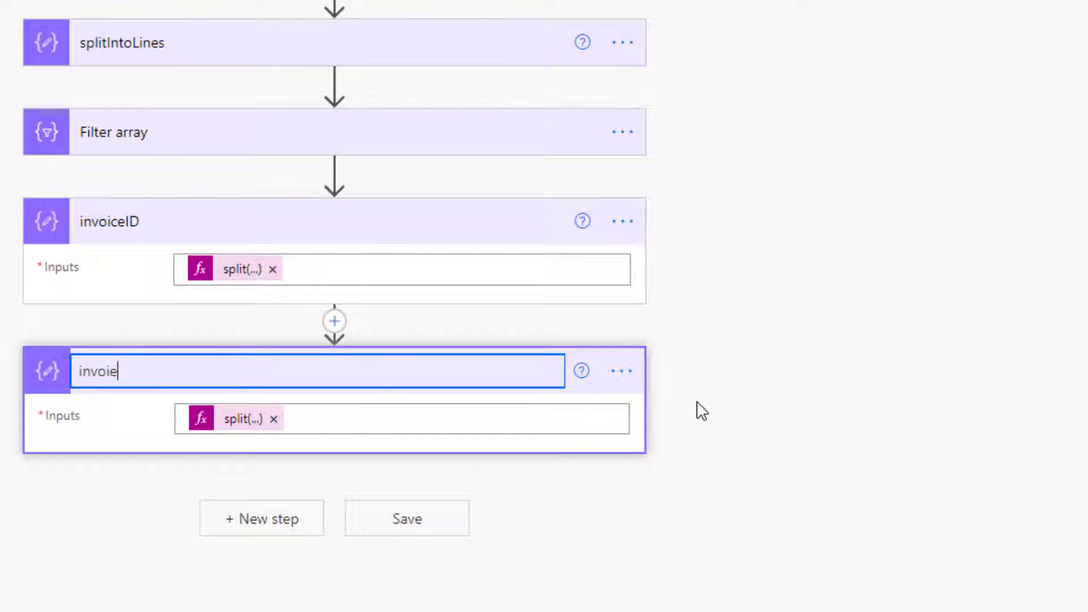
{"action": "type", "text": "eAmount"}
{"action": "key", "text": "Return"}
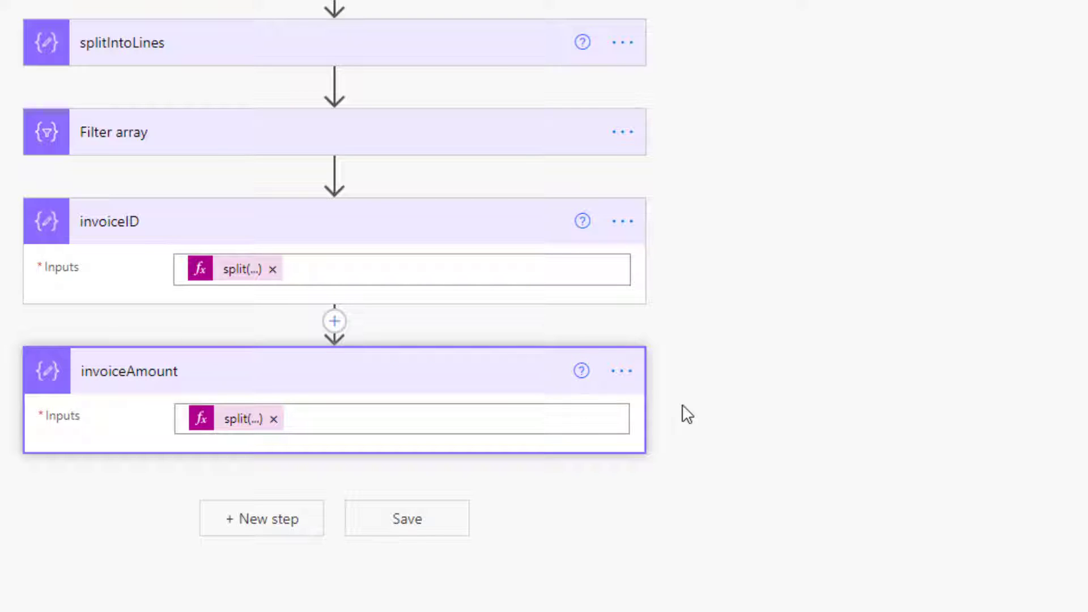
Step: Add another Compose action after invoiceAmount and name it invoiceDate
{"action": "left_click", "coordinate": [218, 520]}
{"action": "scroll", "coordinate": [318, 457], "scroll_direction": "down", "scroll_amount": 6}
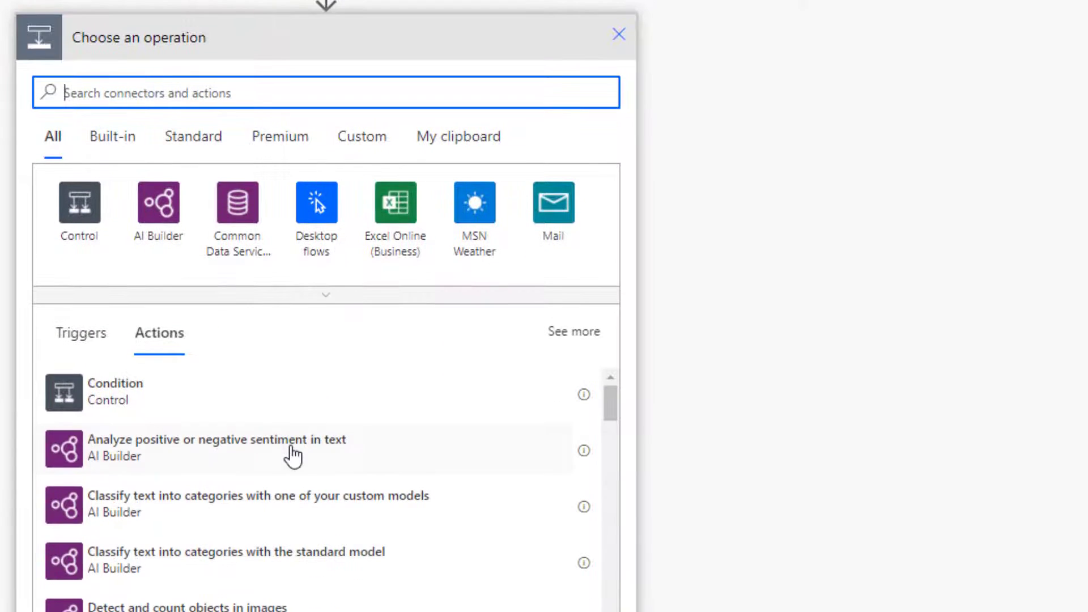
{"action": "type", "text": "compose"}
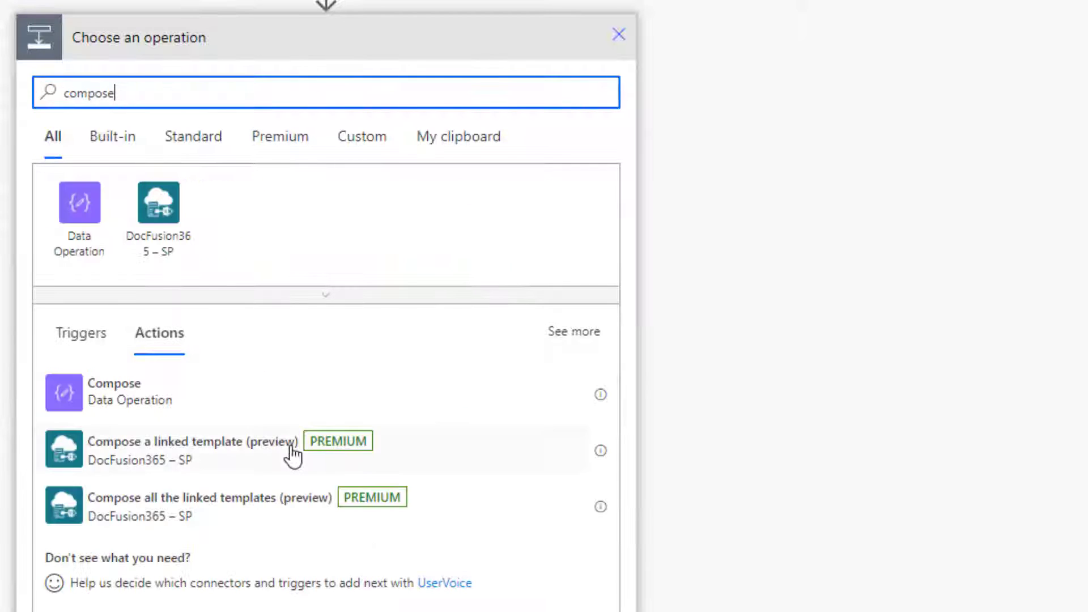
{"action": "left_click", "coordinate": [183, 403]}
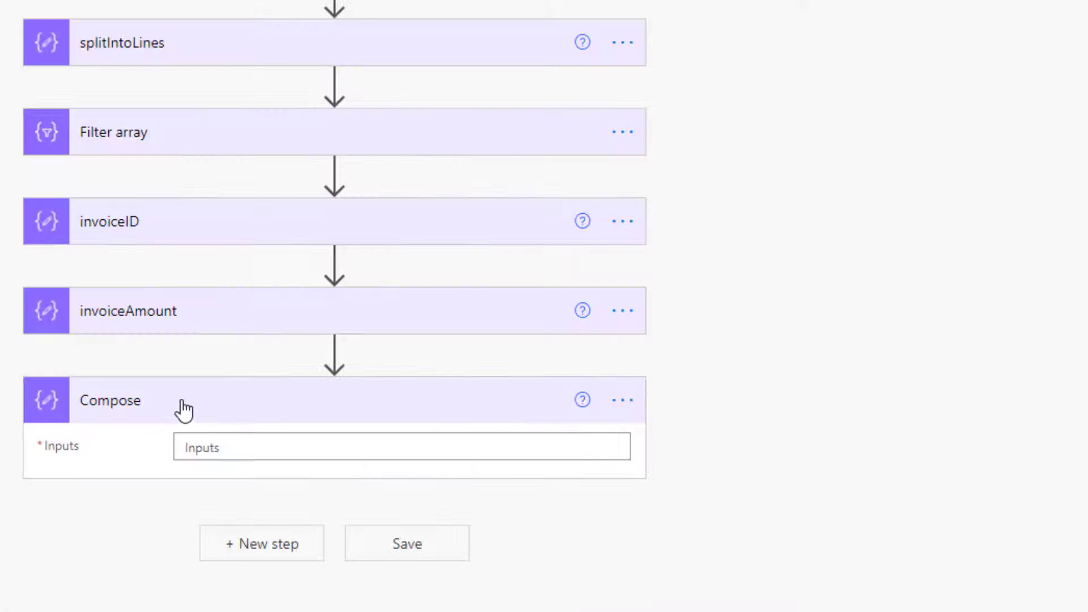
{"action": "left_click", "coordinate": [610, 400]}
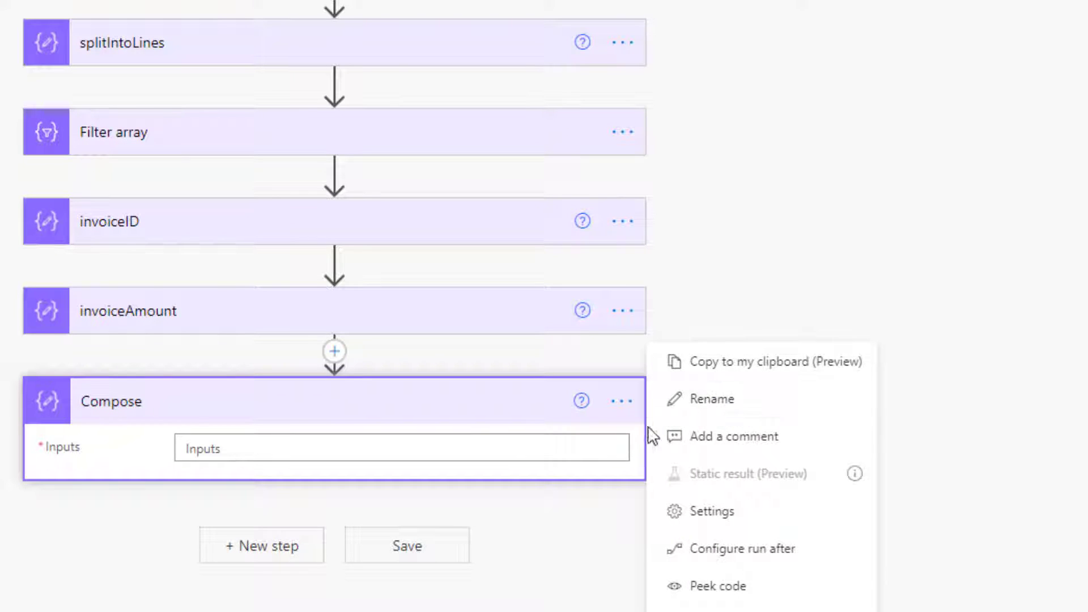
{"action": "left_click", "coordinate": [660, 399]}
{"action": "type", "text": "invoiceDate"}
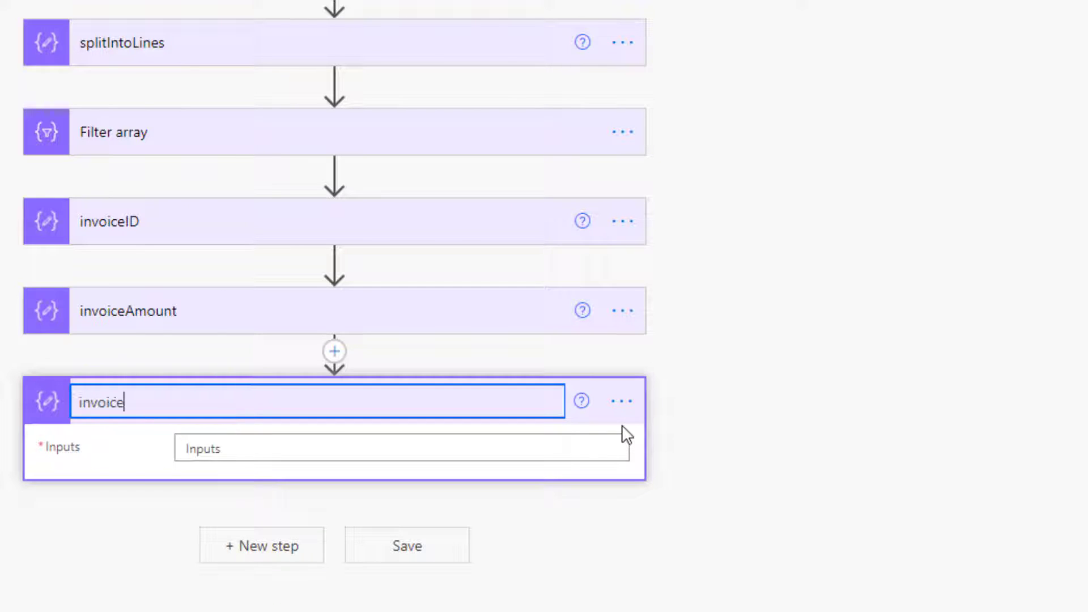
{"action": "key", "text": "Return"}
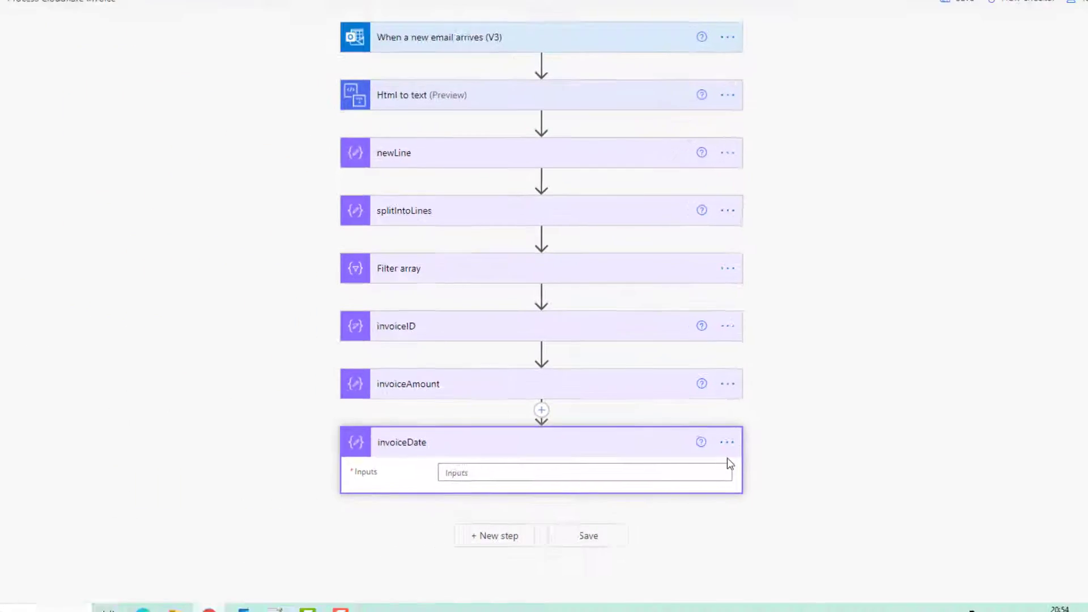
Step: Check the line position of the due date in Notepad++ and return to Power Automate
{"action": "key", "text": "alt+Tab"}
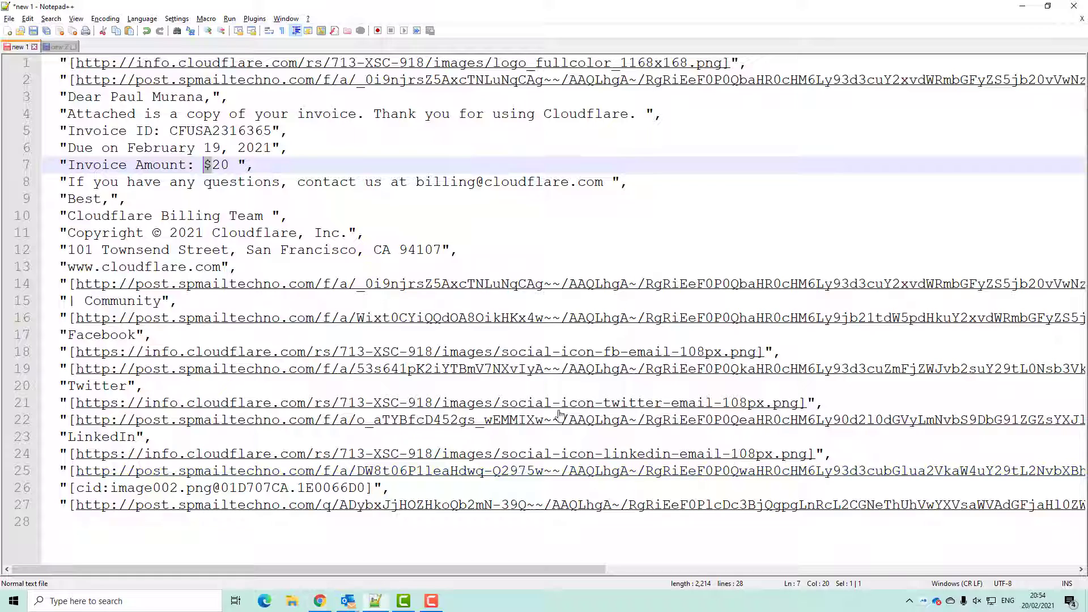
{"action": "key", "text": "Up"}
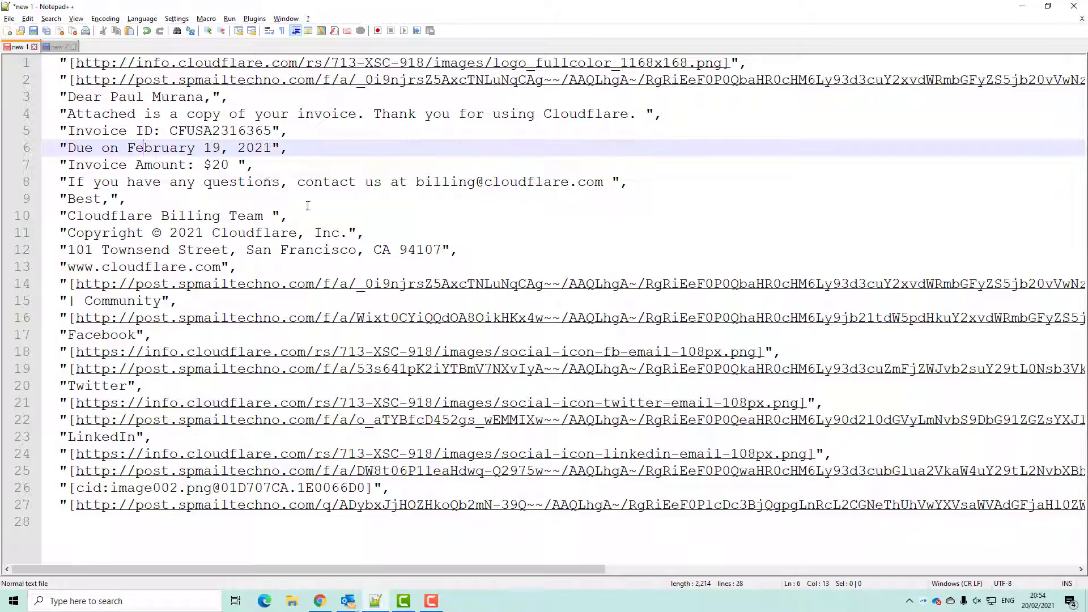
{"action": "key", "text": "alt+Tab"}
Step: Copy the split expression from the invoiceAmount inputs into the expression for the invoiceDate inputs
{"action": "left_click", "coordinate": [572, 409]}
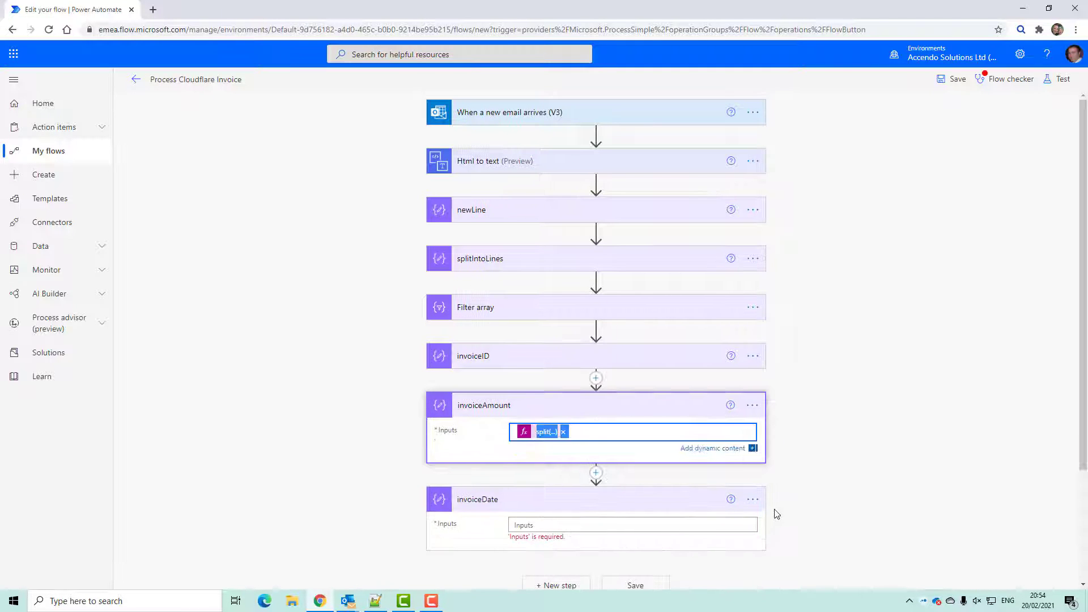
{"action": "key", "text": "ctrl+a"}
{"action": "key", "text": "ctrl+c"}
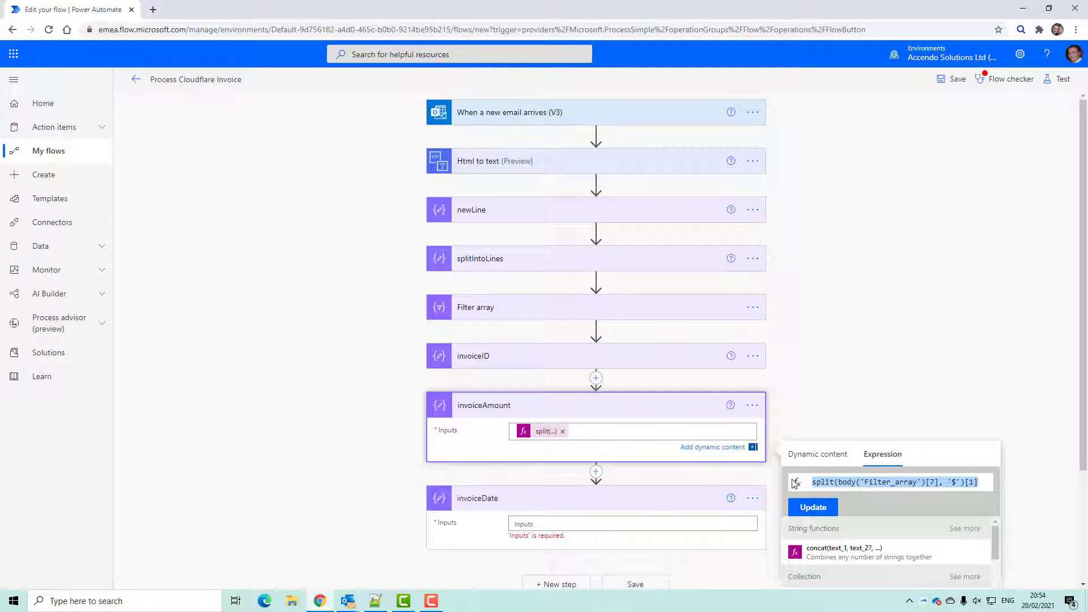
{"action": "left_click", "coordinate": [645, 519]}
{"action": "scroll", "coordinate": [729, 479], "scroll_direction": "down", "scroll_amount": 2}
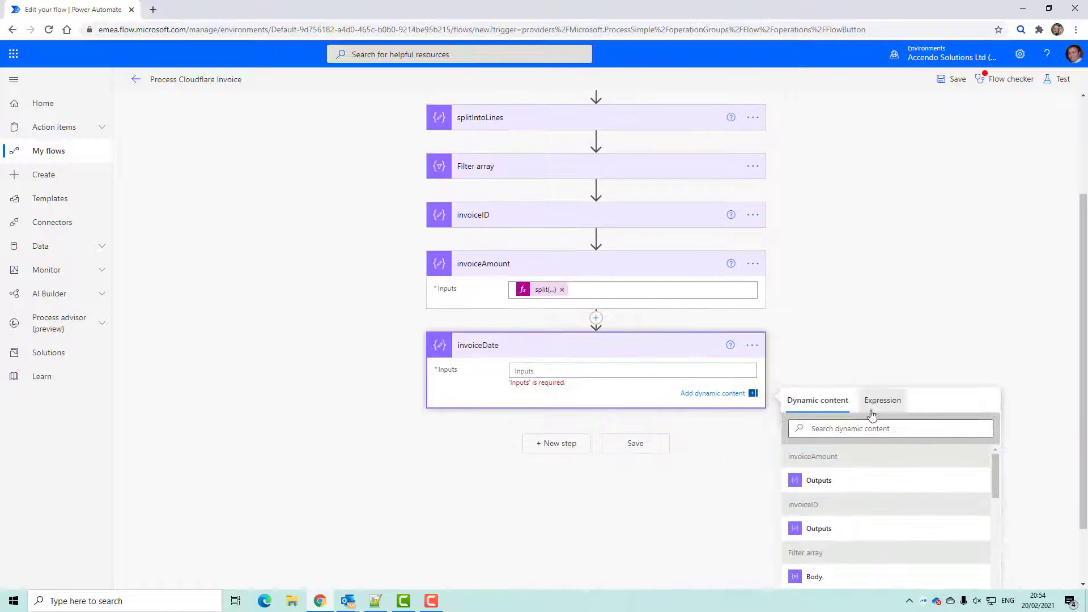
{"action": "left_click", "coordinate": [881, 403]}
{"action": "key", "text": "ctrl+v"}
Step: Set the Filter_array index in the invoiceDate expression to 6 and the split separator to a space
{"action": "left_click", "coordinate": [935, 408]}
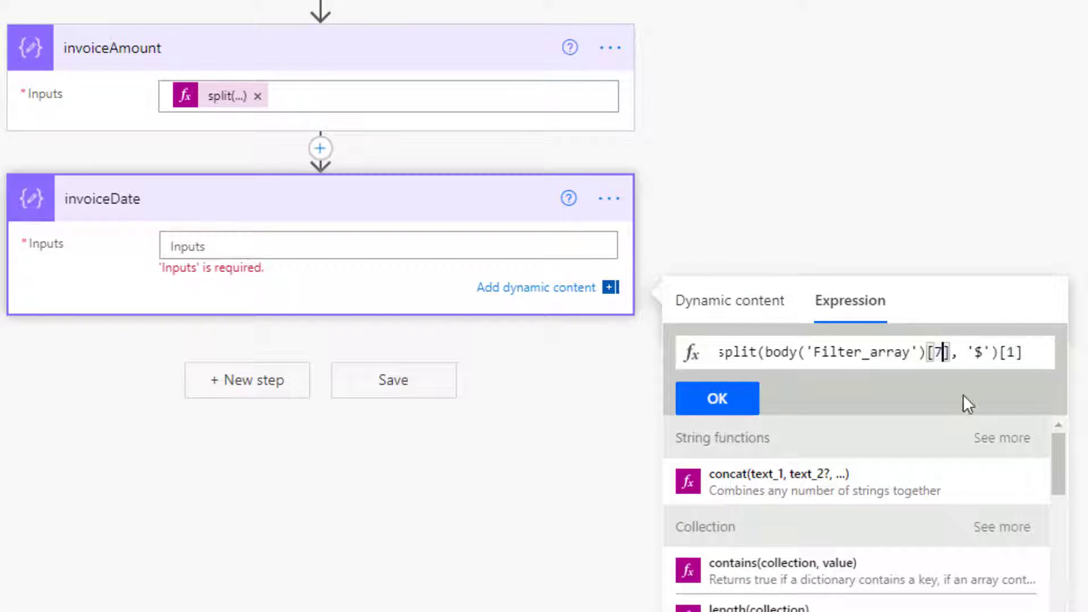
{"action": "key", "text": "BackSpace"}
{"action": "type", "text": "6"}
{"action": "key", "text": "Right"}
{"action": "key", "text": "Right"}
{"action": "key", "text": "Right"}
{"action": "key", "text": "Right"}
{"action": "key", "text": "Delete"}
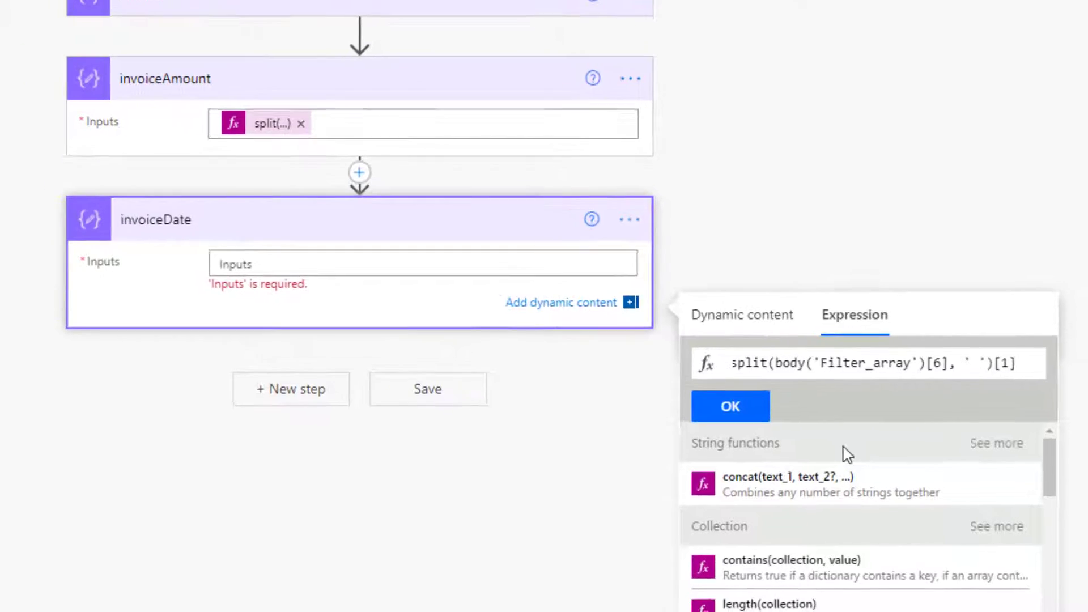
Step: Copy the text "Due on February 19, 2021" from the invoice lines in Notepad++ into the empty "new 2" document
{"action": "key", "text": "alt+Tab"}
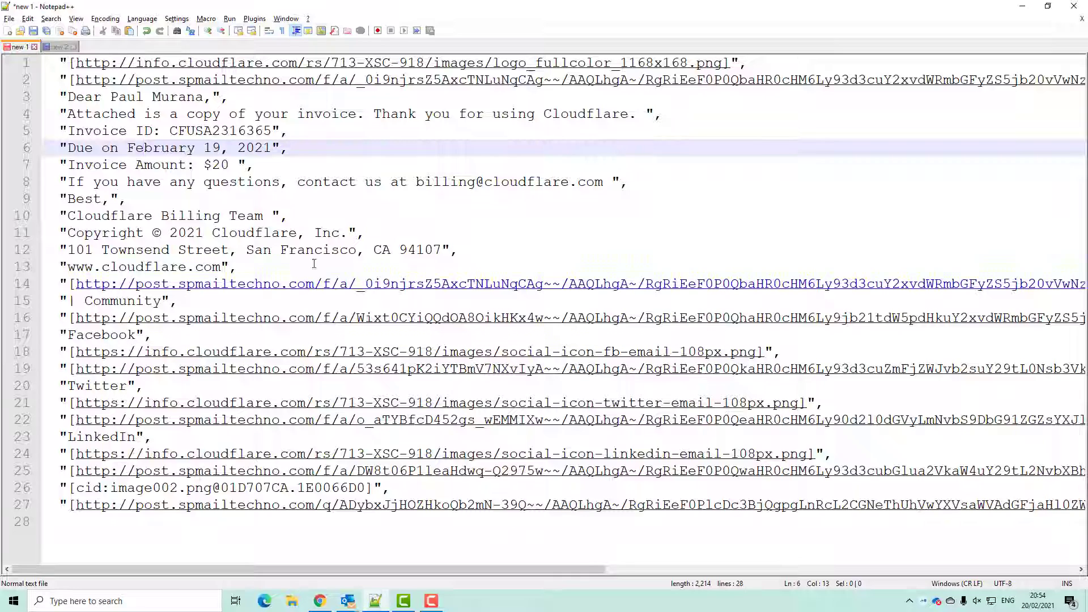
{"action": "left_click_drag", "start_coordinate": [67, 147], "coordinate": [270, 148]}
{"action": "key", "text": "ctrl+c"}
{"action": "left_click", "coordinate": [58, 47]}
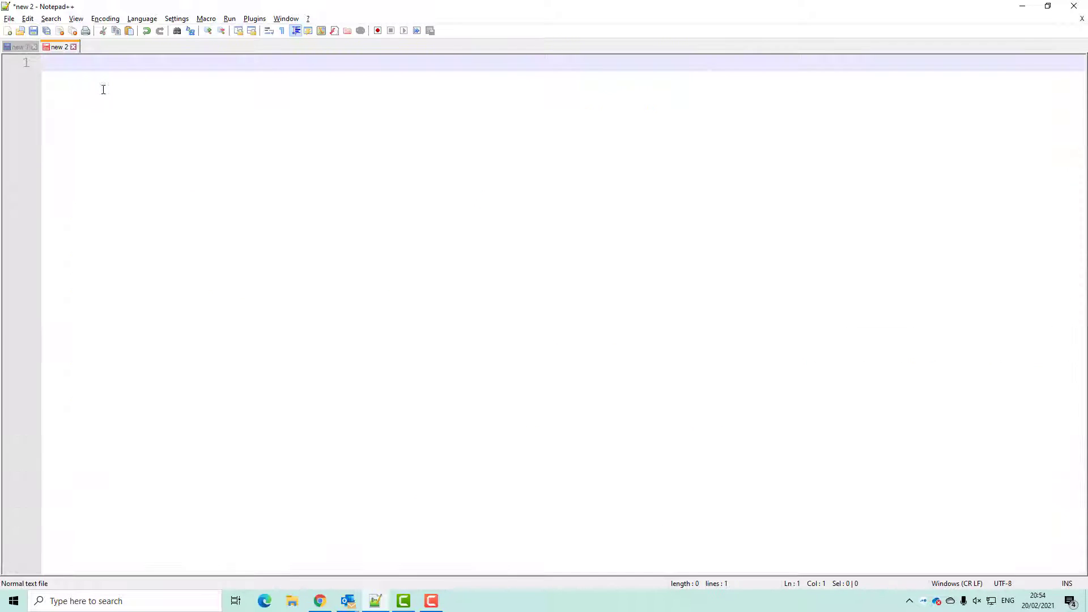
{"action": "key", "text": "ctrl+v"}
Step: Break the due date text at each space so that every word stands on its own line
{"action": "left_click", "coordinate": [72, 62]}
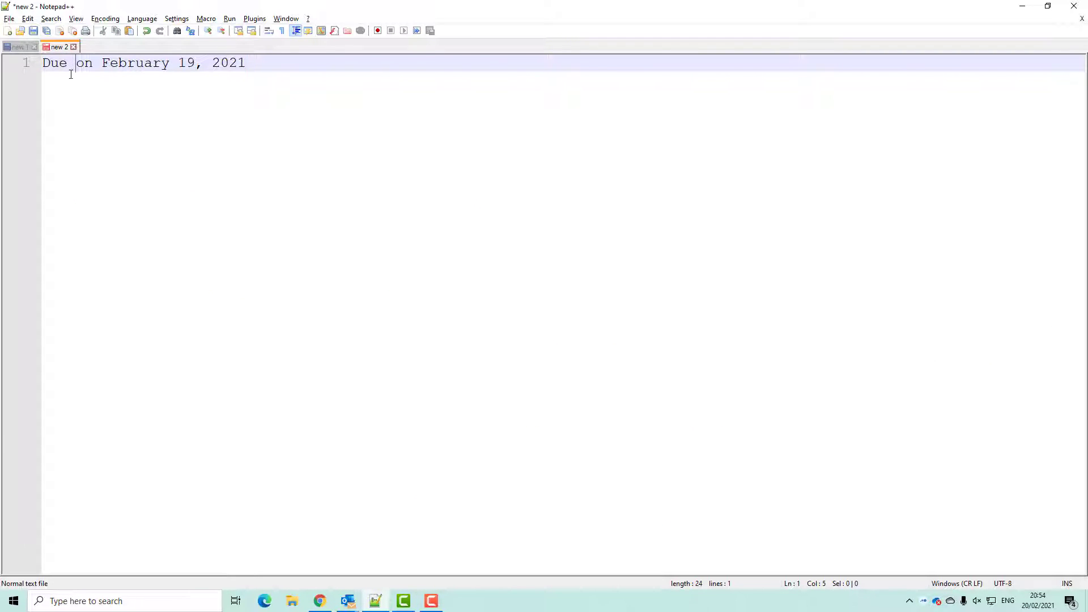
{"action": "key", "text": "Delete"}
{"action": "key", "text": "Return"}
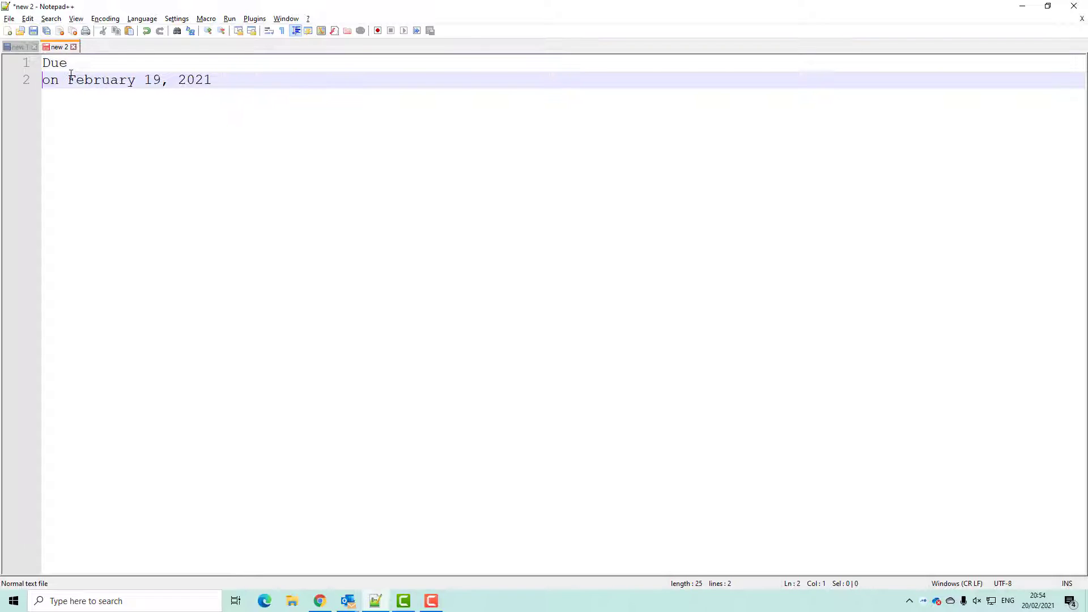
{"action": "key", "text": "Delete"}
{"action": "key", "text": "Return"}
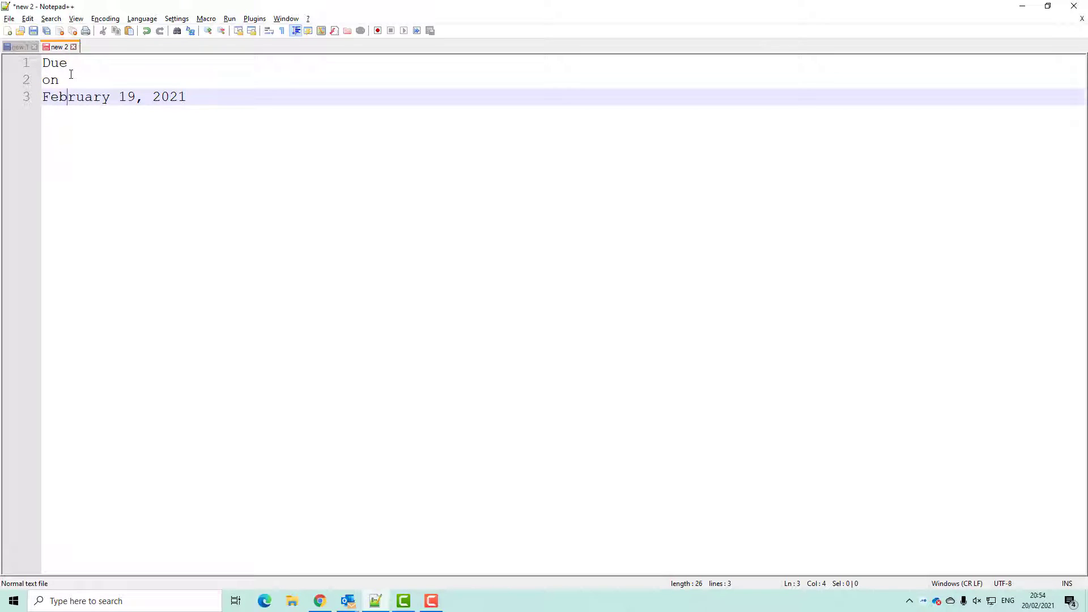
{"action": "key", "text": "ctrl+Right"}
{"action": "key", "text": "BackSpace"}
{"action": "key", "text": "Return"}
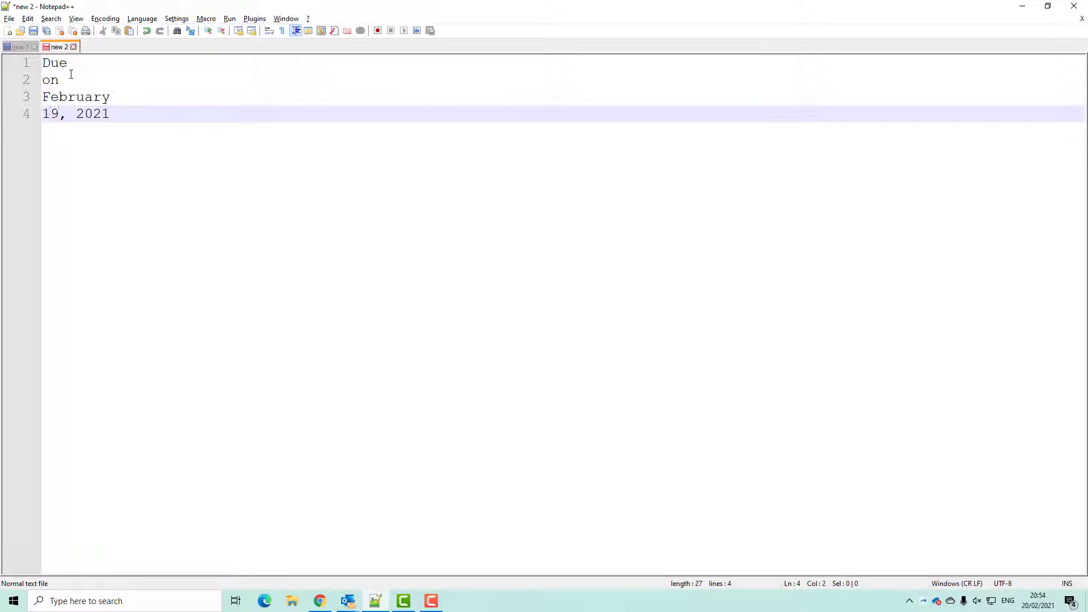
{"action": "key", "text": "Right"}
{"action": "key", "text": "Right"}
{"action": "key", "text": "Return"}
{"action": "key", "text": "Delete"}
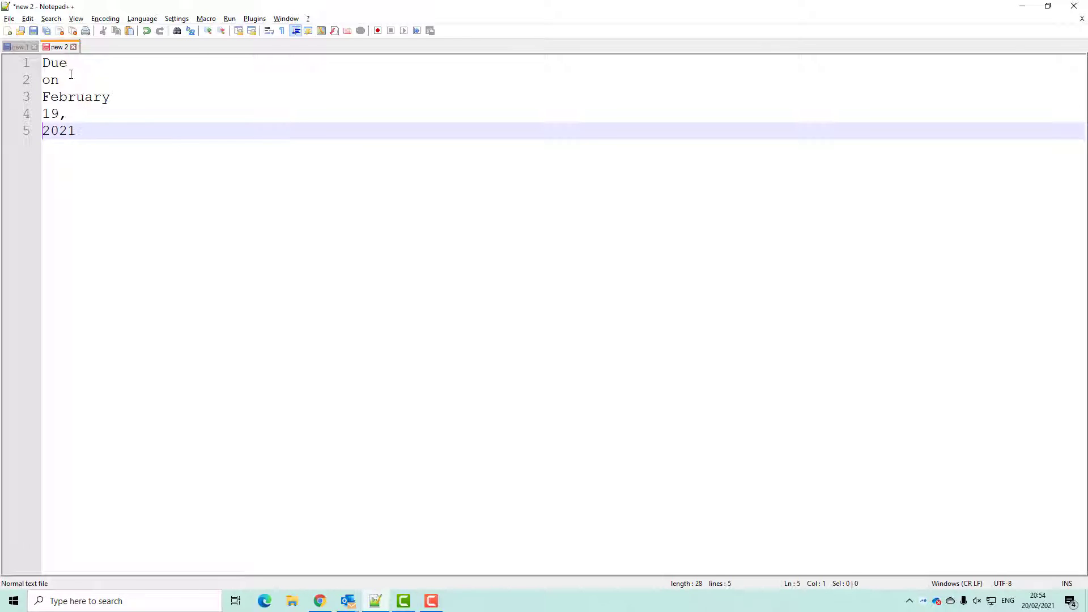
Step: Count through the separated words from Due to 2021 to determine the year's zero-based index
{"action": "left_click", "coordinate": [62, 67]}
{"action": "left_click", "coordinate": [58, 82]}
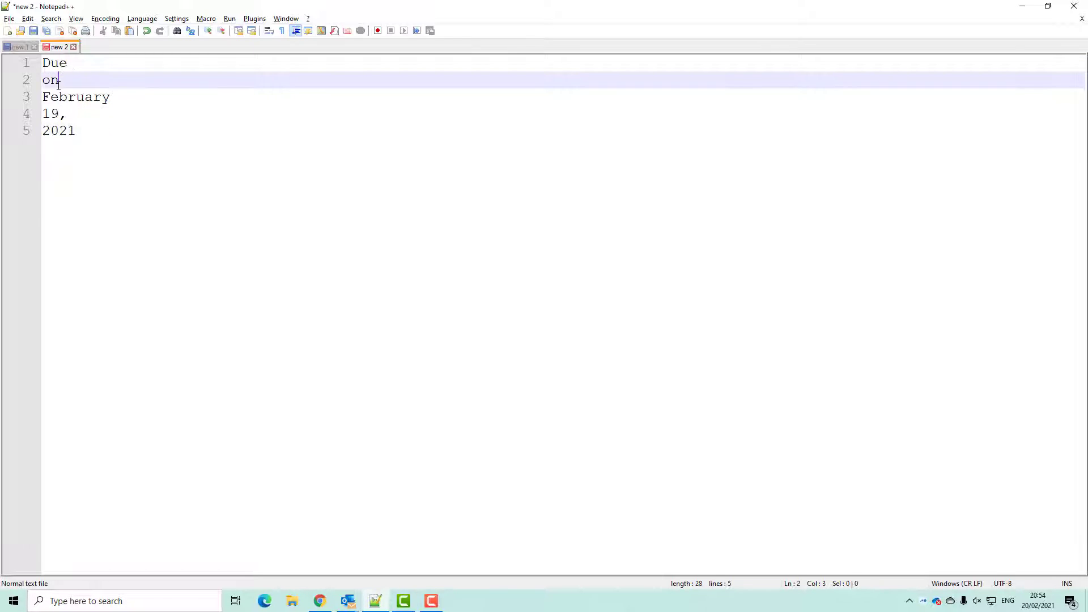
{"action": "left_click", "coordinate": [54, 98]}
{"action": "left_click", "coordinate": [53, 113]}
{"action": "left_click", "coordinate": [75, 130]}
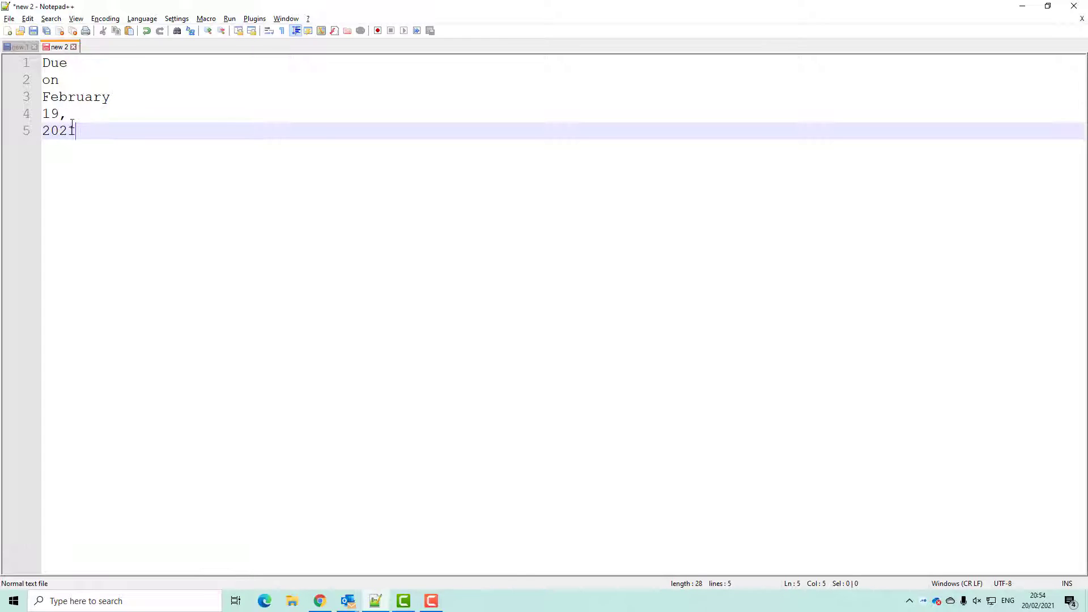
Step: Back in Power Automate, set the split index to 4, wrap the expression in trim() and insert it into the invoiceDate inputs followed by a hyphen
{"action": "key", "text": "alt+Tab"}
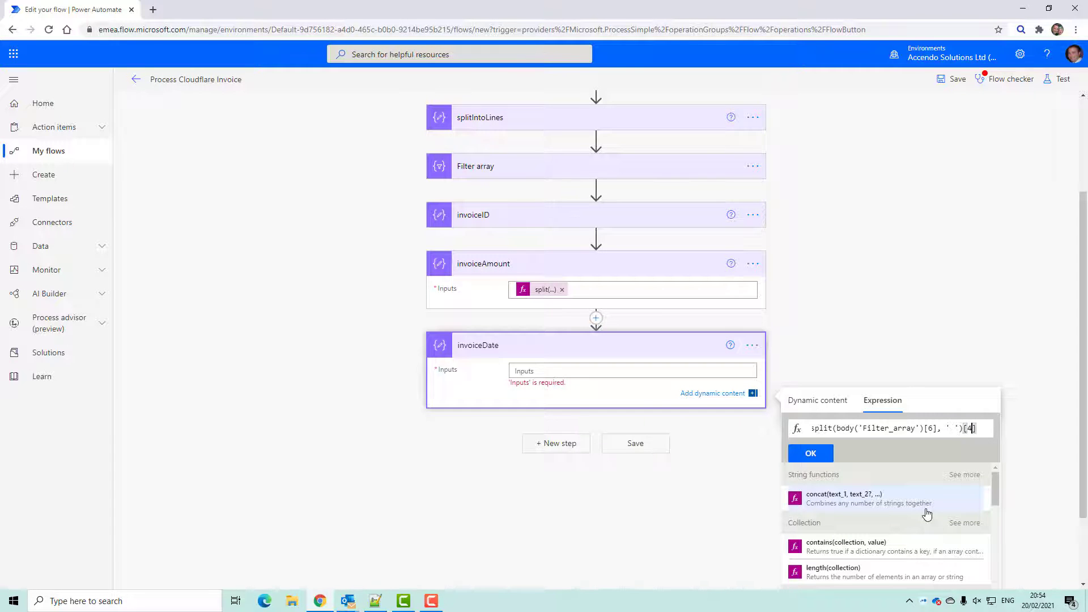
{"action": "key", "text": "Home"}
{"action": "type", "text": "trim("}
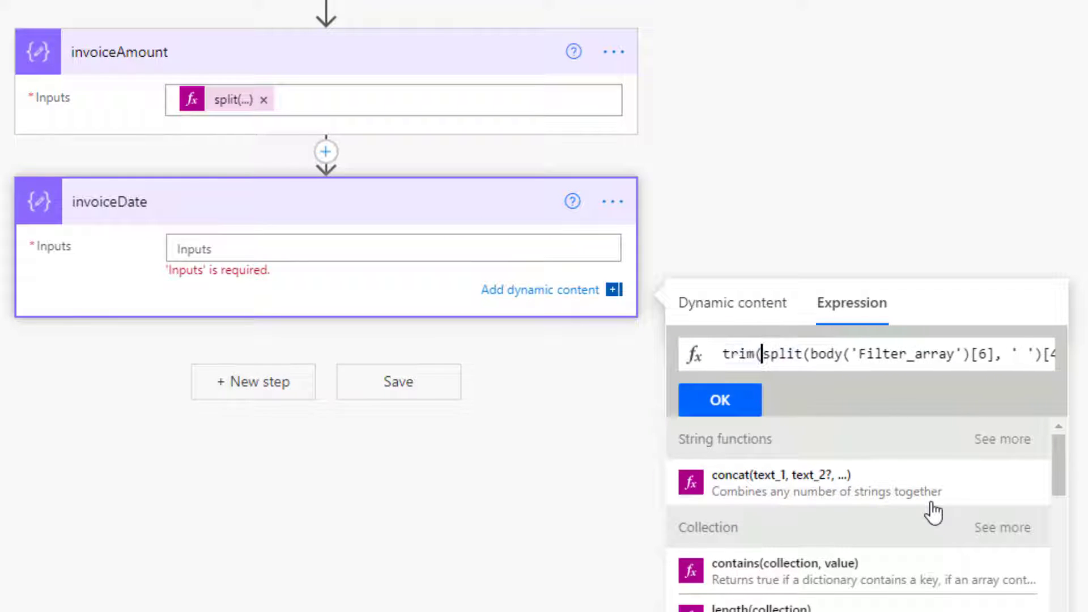
{"action": "key", "text": "End"}
{"action": "type", "text": ")"}
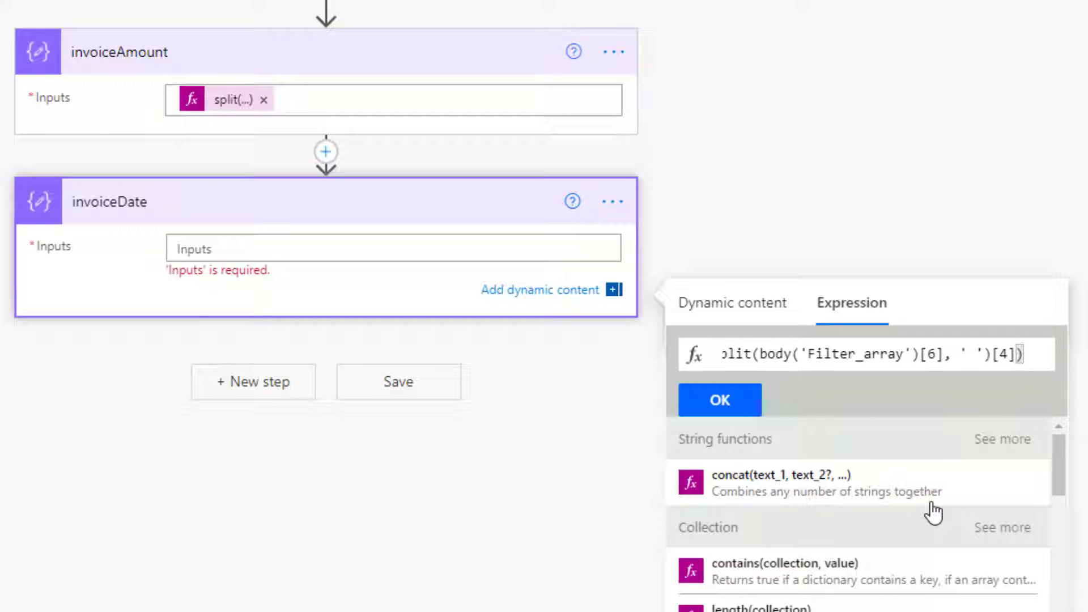
{"action": "left_click", "coordinate": [750, 412]}
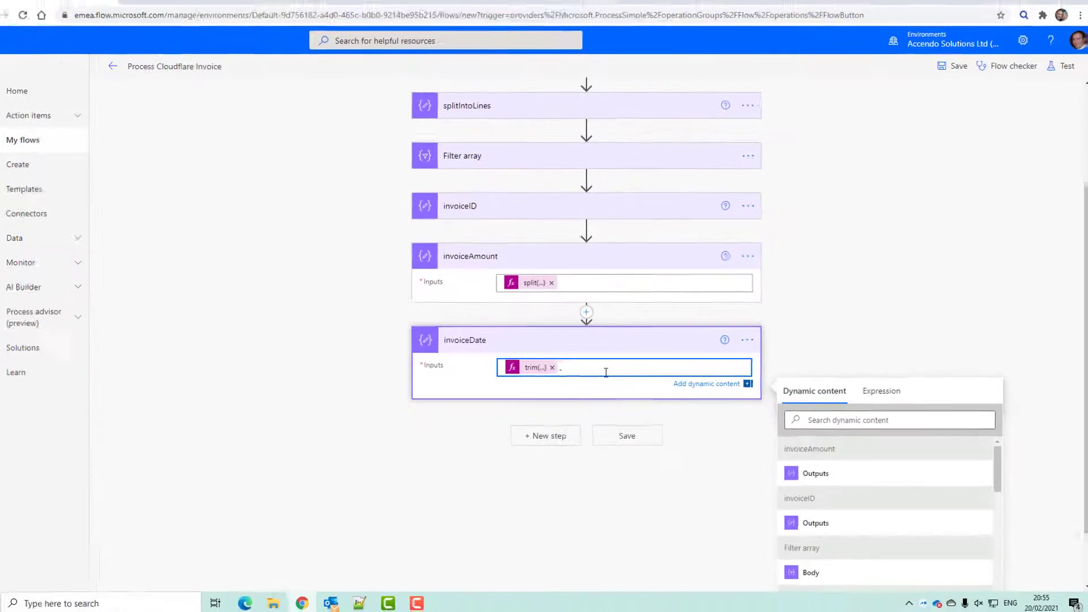
Step: Check the month's position in the Notepad++ word list and copy the trim expression from the invoiceDate inputs
{"action": "key", "text": "alt+Tab"}
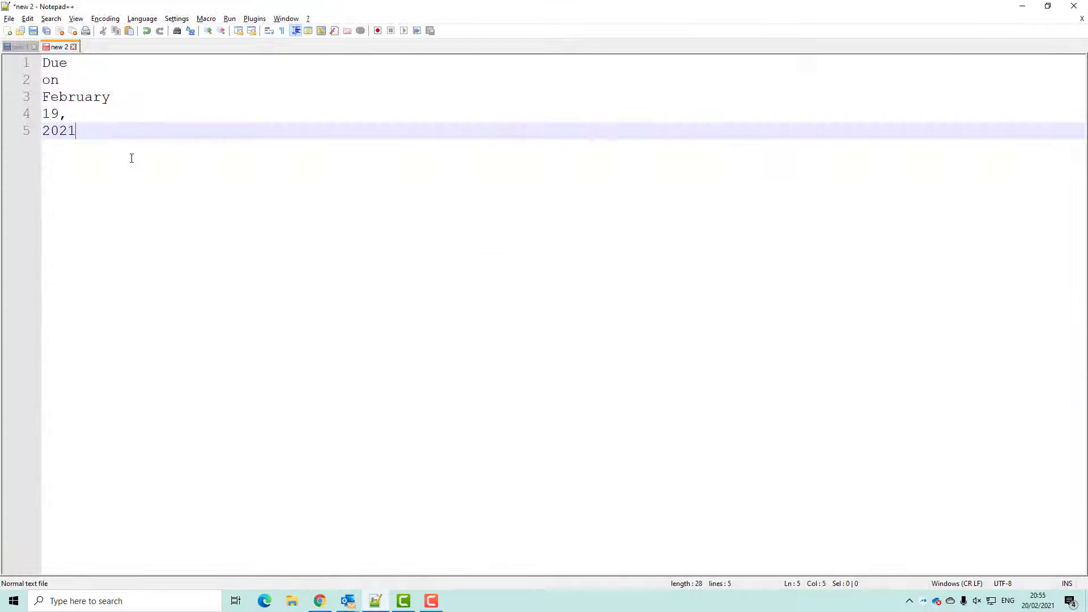
{"action": "key", "text": "alt+Tab"}
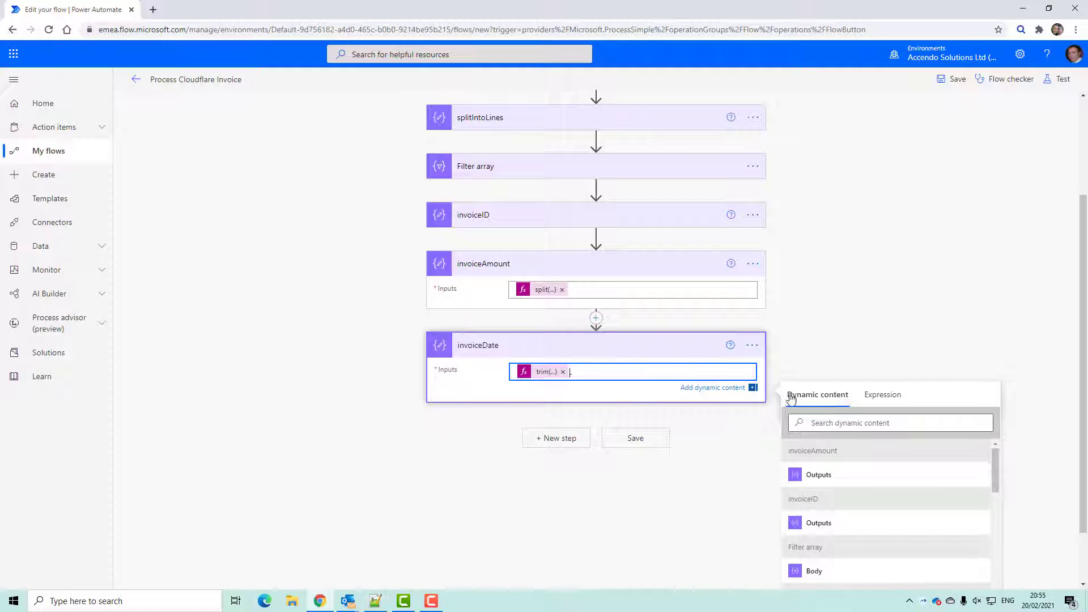
{"action": "left_click", "coordinate": [541, 372]}
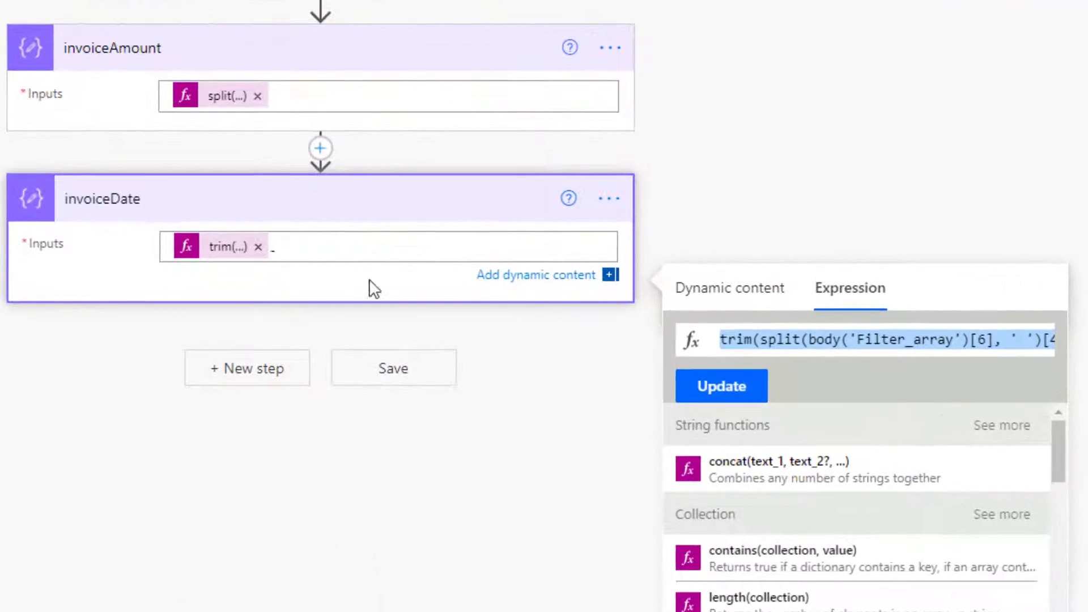
{"action": "left_click", "coordinate": [308, 253]}
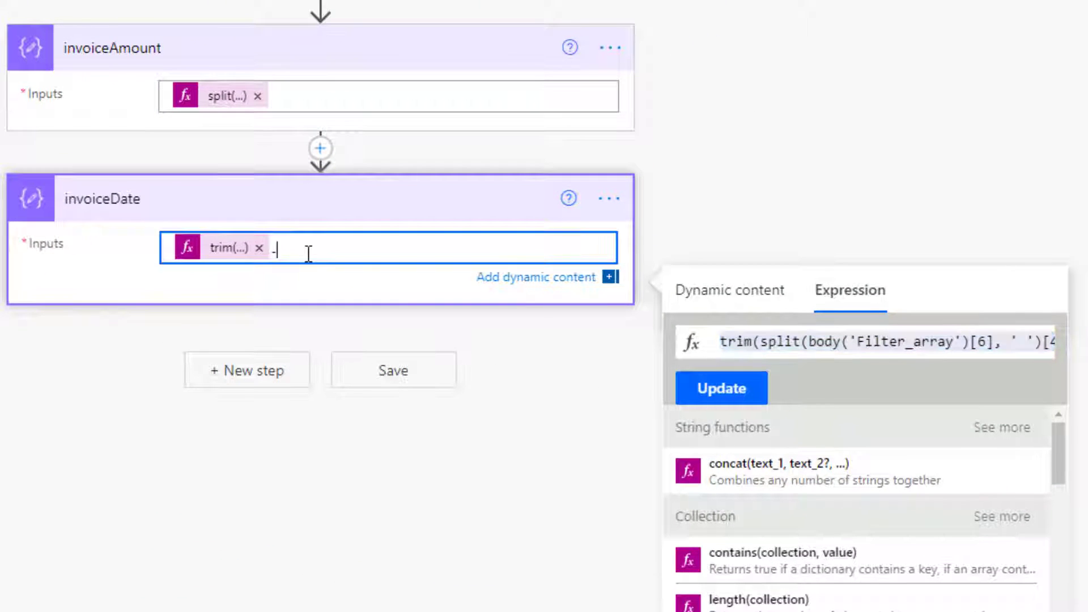
{"action": "left_click", "coordinate": [439, 95]}
{"action": "left_click", "coordinate": [374, 275]}
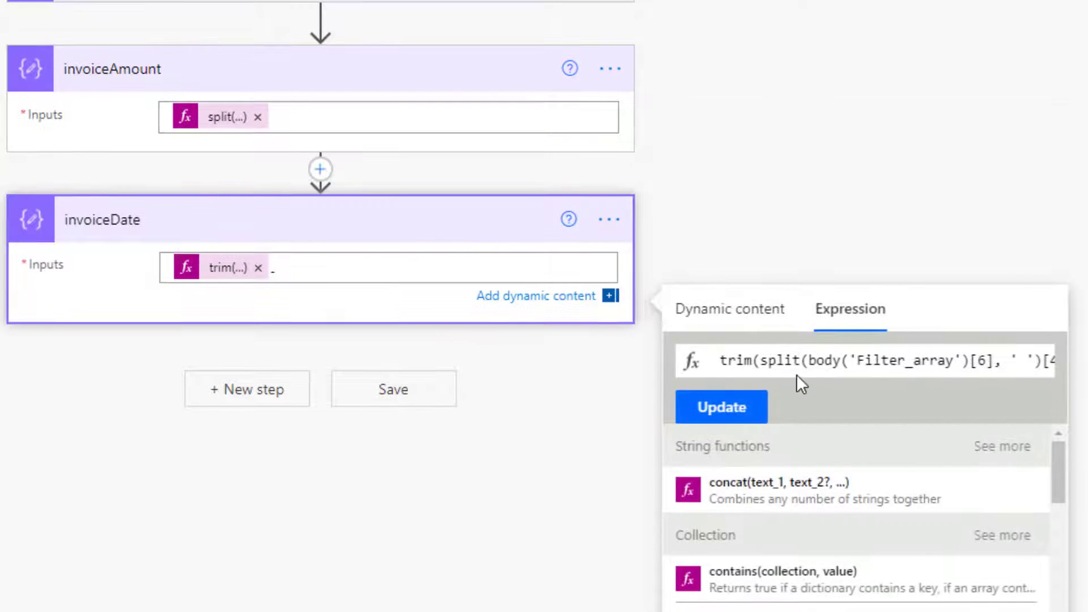
{"action": "left_click", "coordinate": [439, 269]}
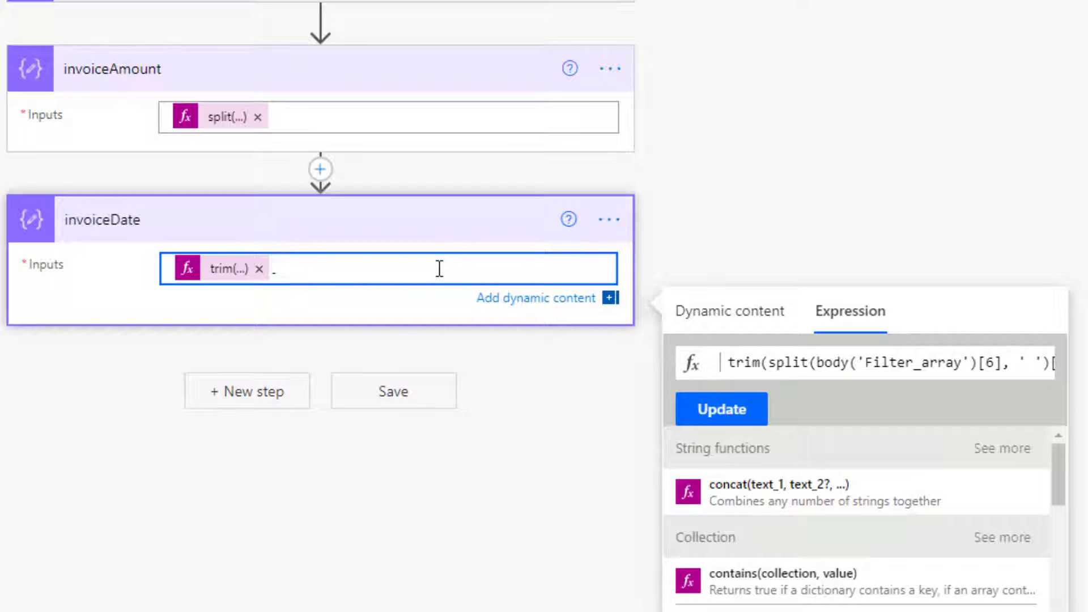
{"action": "left_click", "coordinate": [758, 409]}
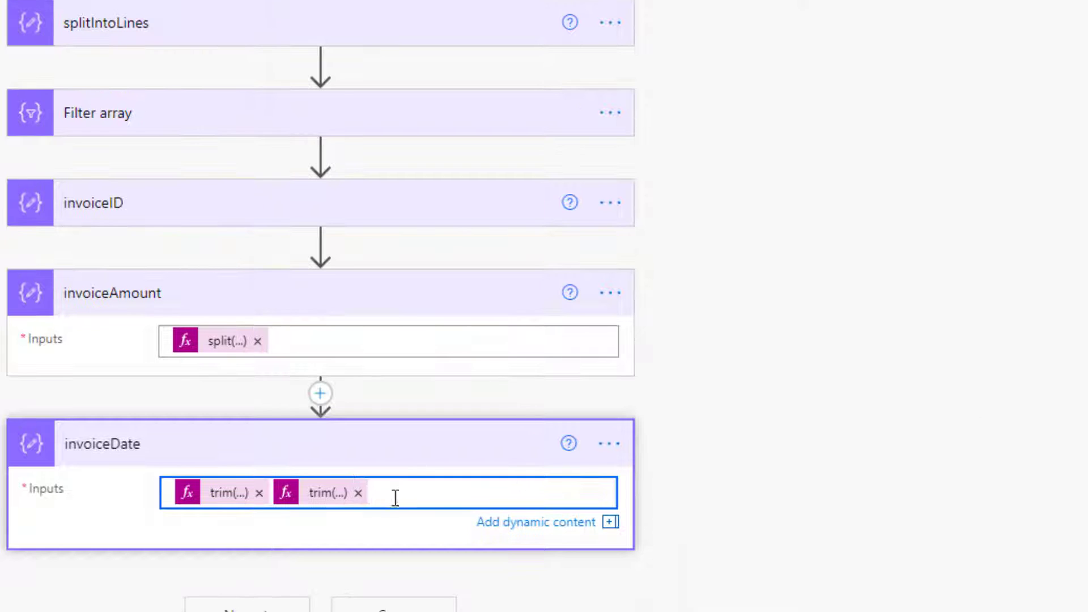
{"action": "left_click", "coordinate": [359, 493]}
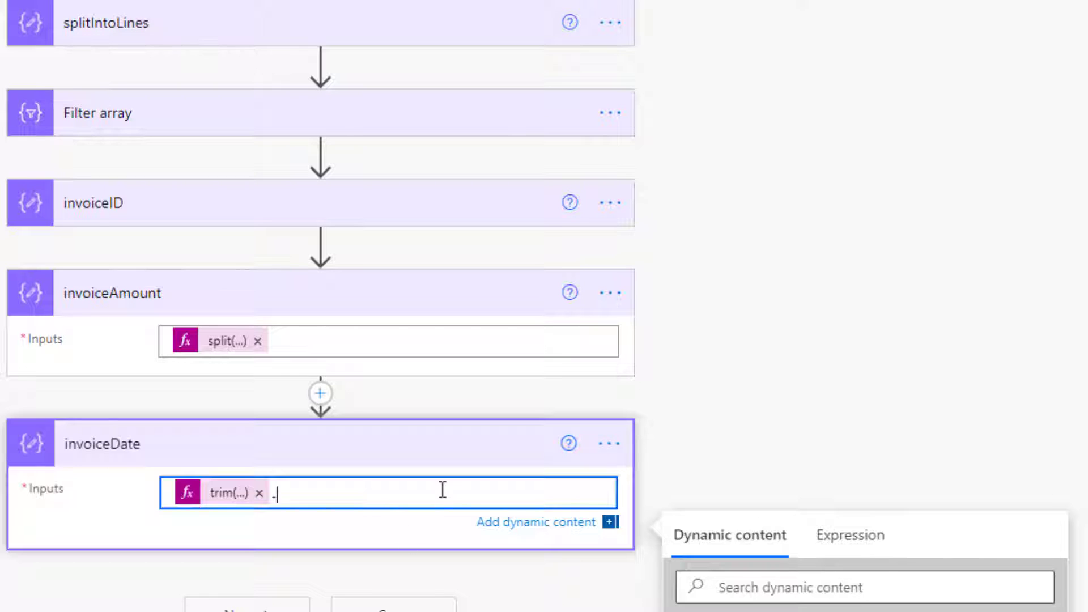
Step: Add the copied trim expression with split index 2 after the hyphen in the invoiceDate inputs, followed by another hyphen
{"action": "left_click", "coordinate": [848, 541]}
{"action": "key", "text": "ctrl+v"}
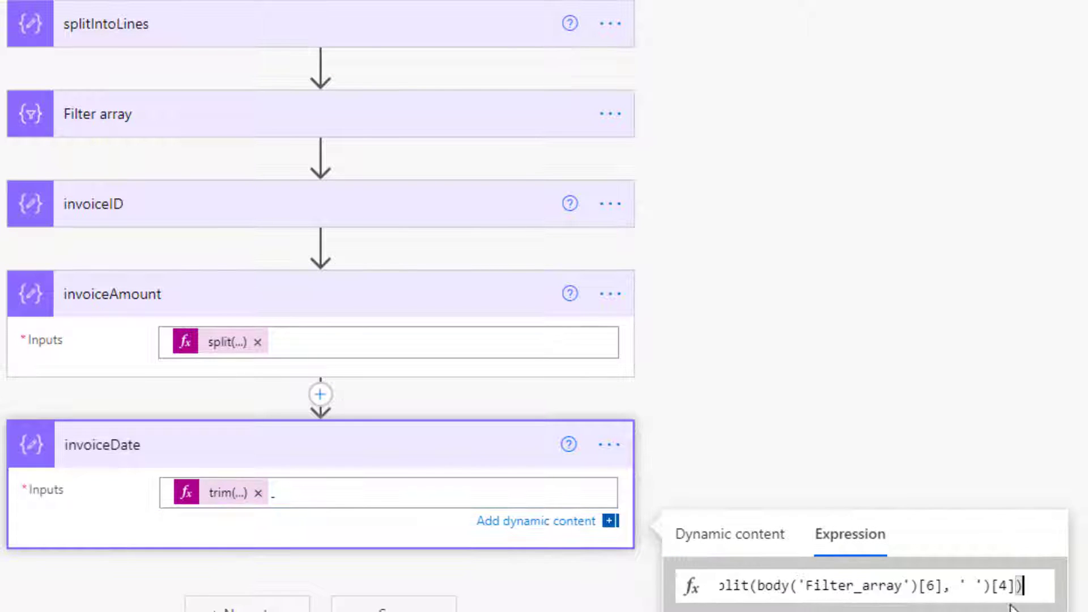
{"action": "scroll", "coordinate": [964, 453], "scroll_direction": "down", "scroll_amount": 5}
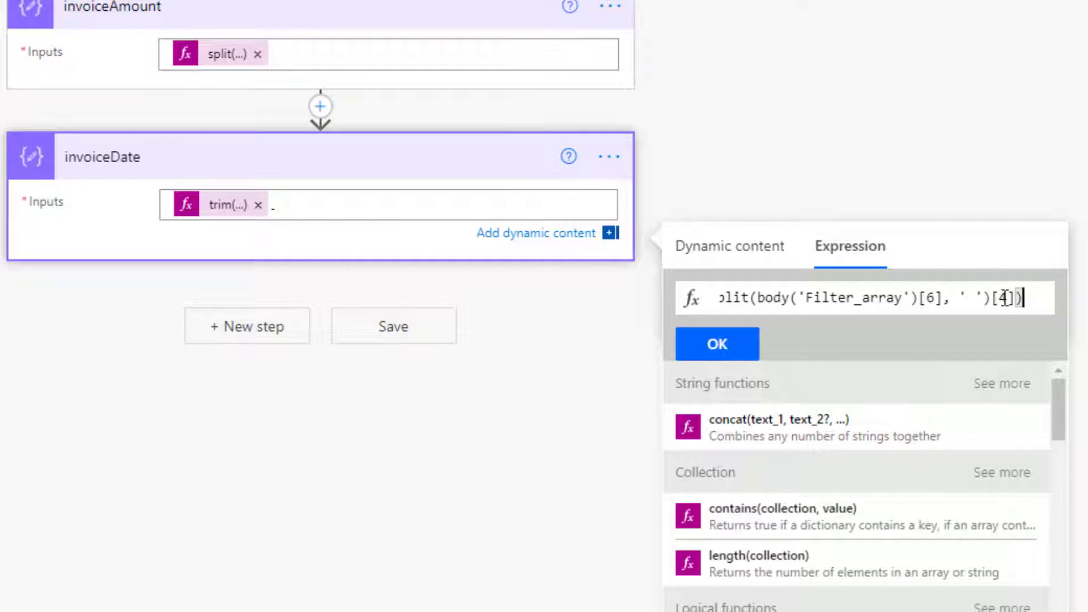
{"action": "left_click", "coordinate": [1004, 297]}
{"action": "key", "text": "BackSpace"}
{"action": "type", "text": "2"}
{"action": "left_click", "coordinate": [721, 340]}
{"action": "left_click", "coordinate": [424, 207]}
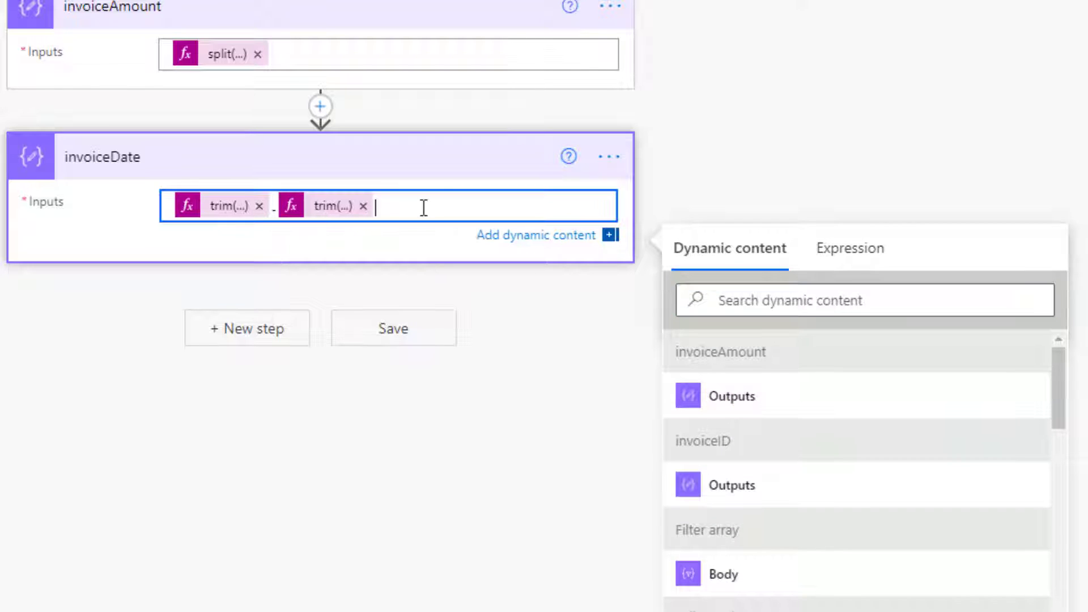
{"action": "type", "text": "-"}
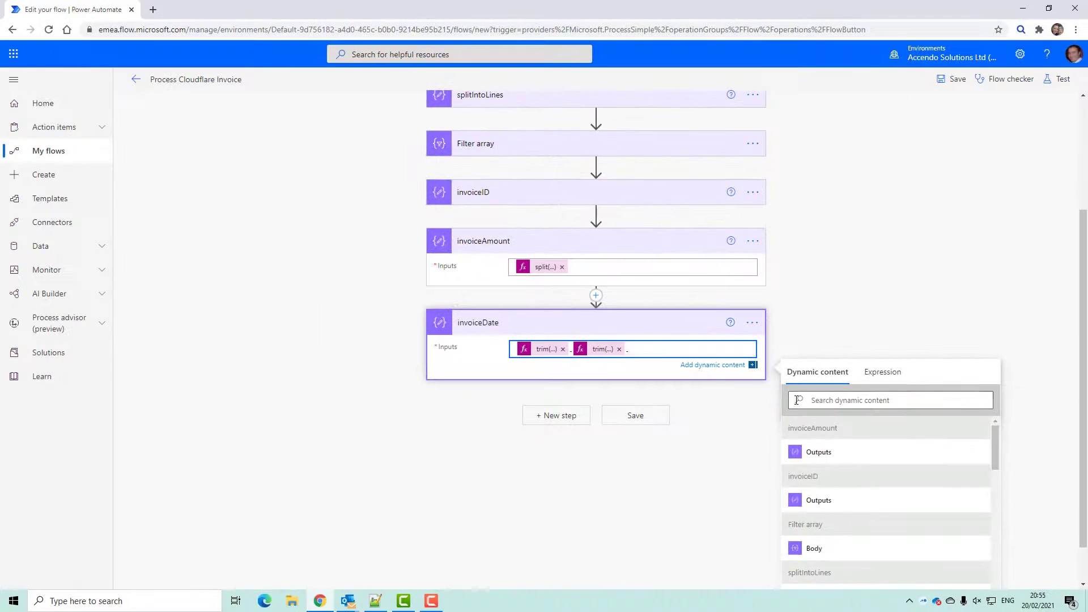
Step: Examine the day's position and trailing comma in the Notepad++ word list and return to Power Automate
{"action": "key", "text": "alt+Tab"}
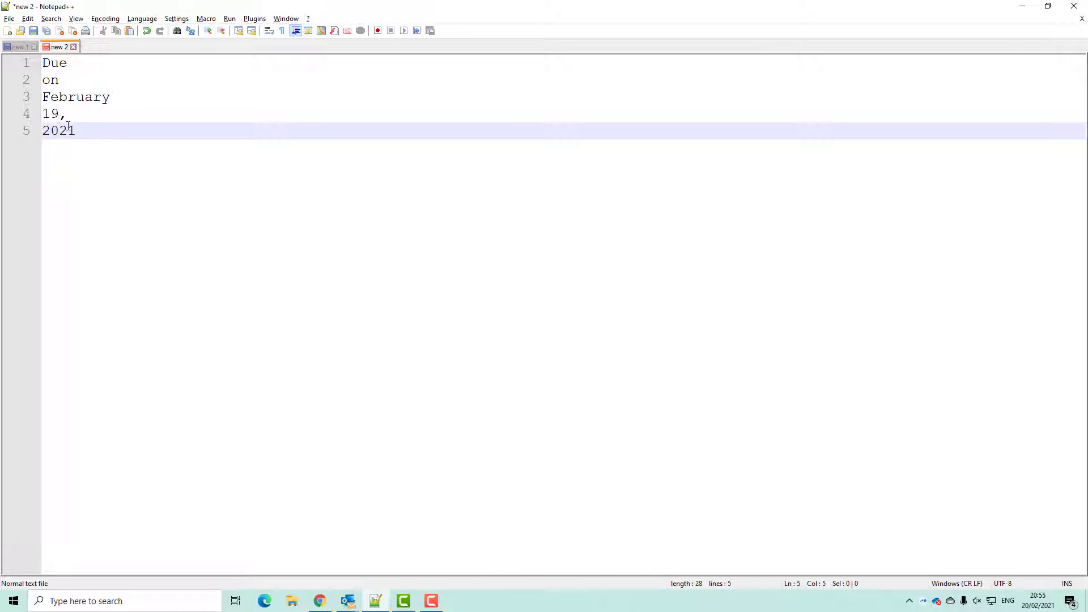
{"action": "left_click_drag", "start_coordinate": [59, 115], "coordinate": [69, 116]}
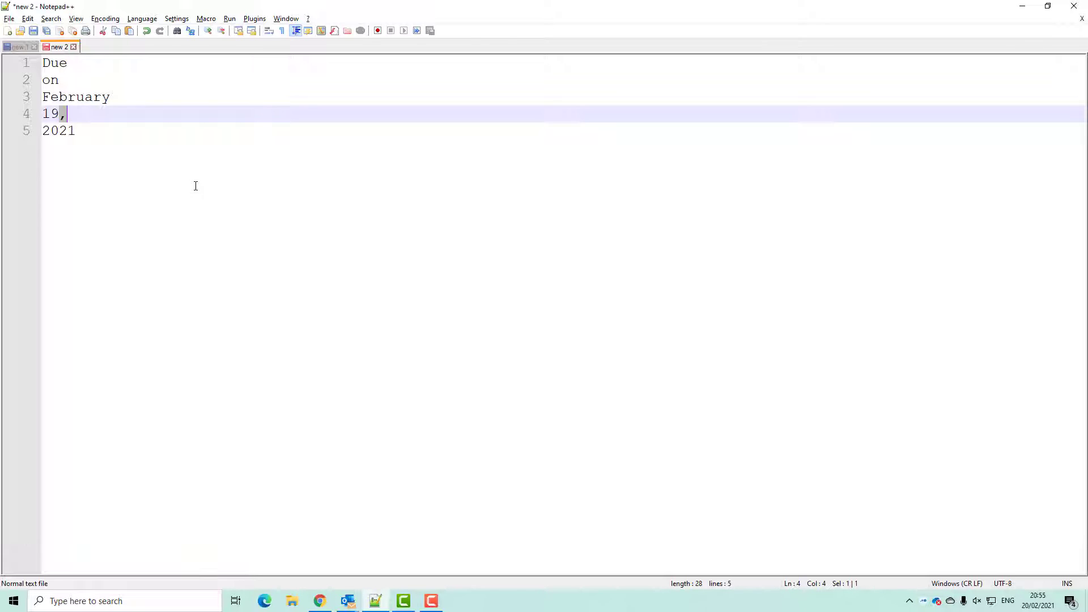
{"action": "key", "text": "alt+Tab"}
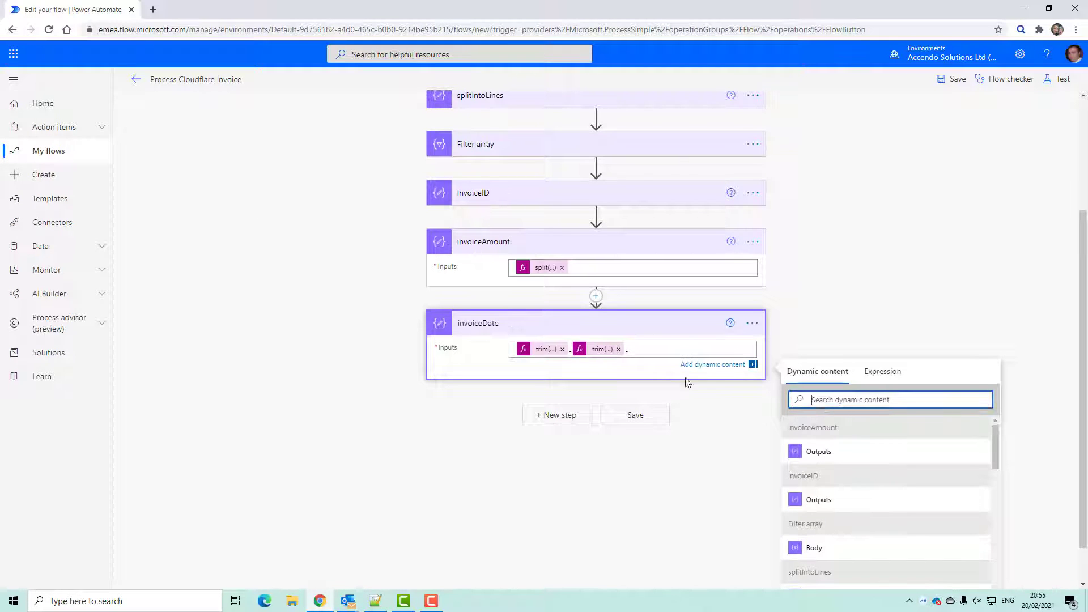
{"action": "key", "text": "alt+Tab"}
{"action": "key", "text": "alt+Tab"}
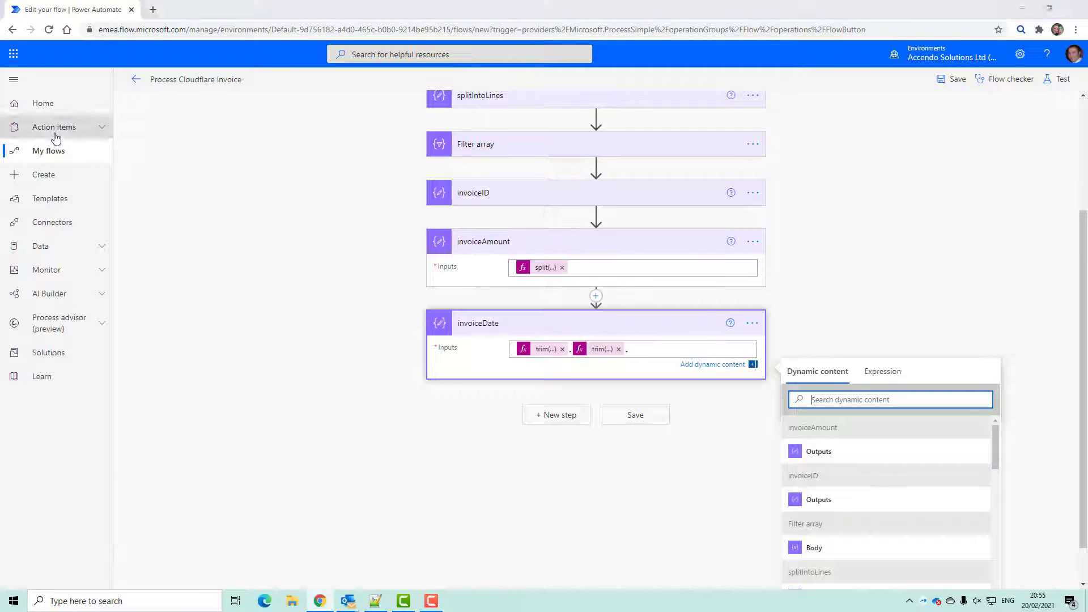
{"action": "key", "text": "alt+Tab"}
{"action": "key", "text": "alt+Tab"}
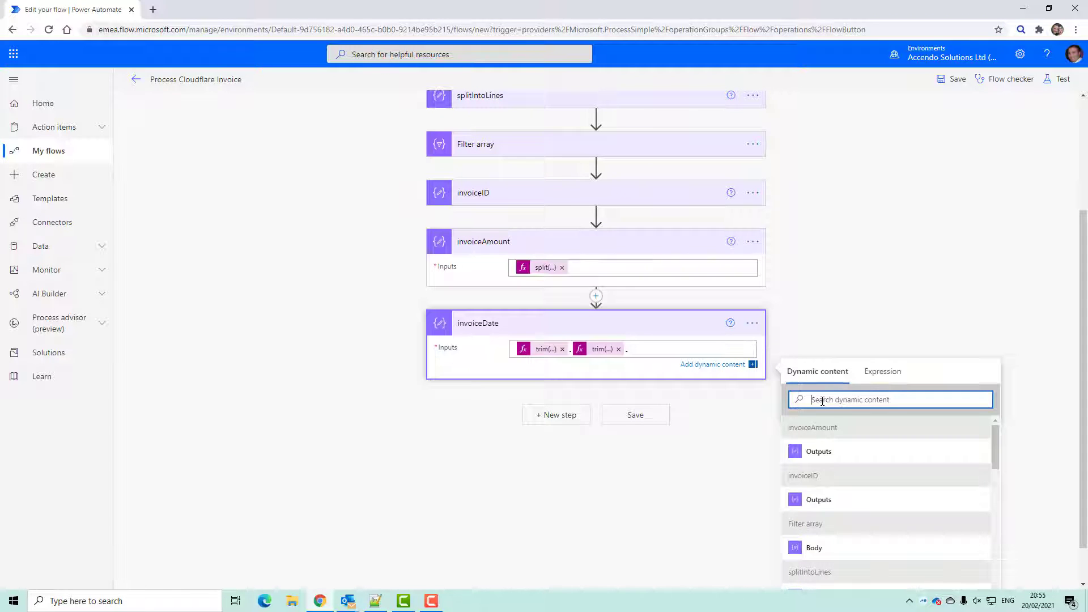
{"action": "type", "text": "trim(split(body('Filter_array')["}
{"action": "key", "text": "ctrl+a"}
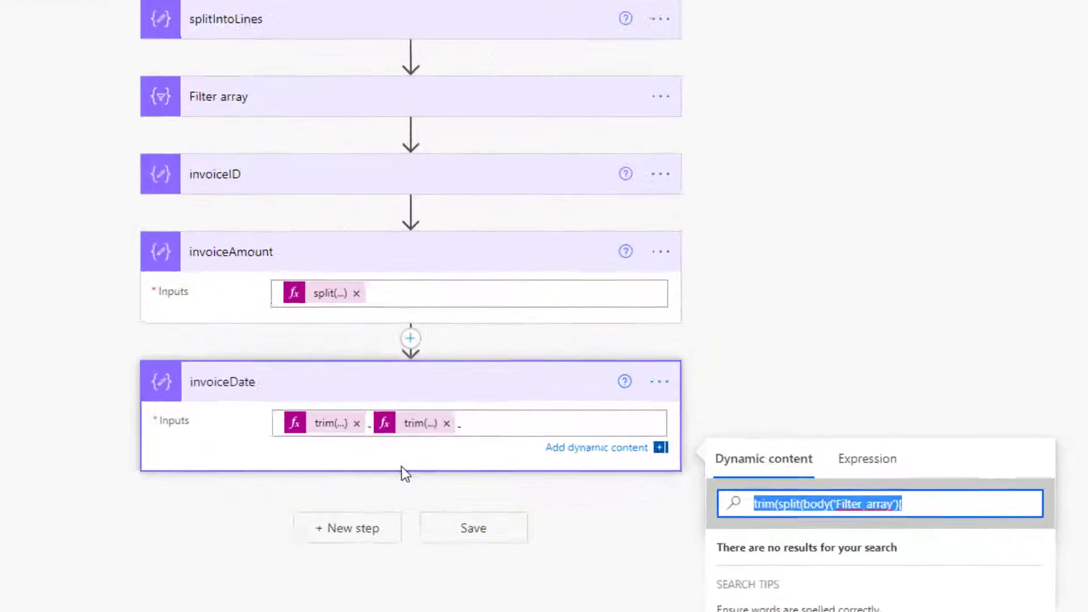
{"action": "key", "text": "BackSpace"}
Step: Insert replace(trim(split(body('Filter_array')[6], ' ')[3]), ',', '') as a further expression in the invoiceDate inputs
{"action": "left_click", "coordinate": [833, 283]}
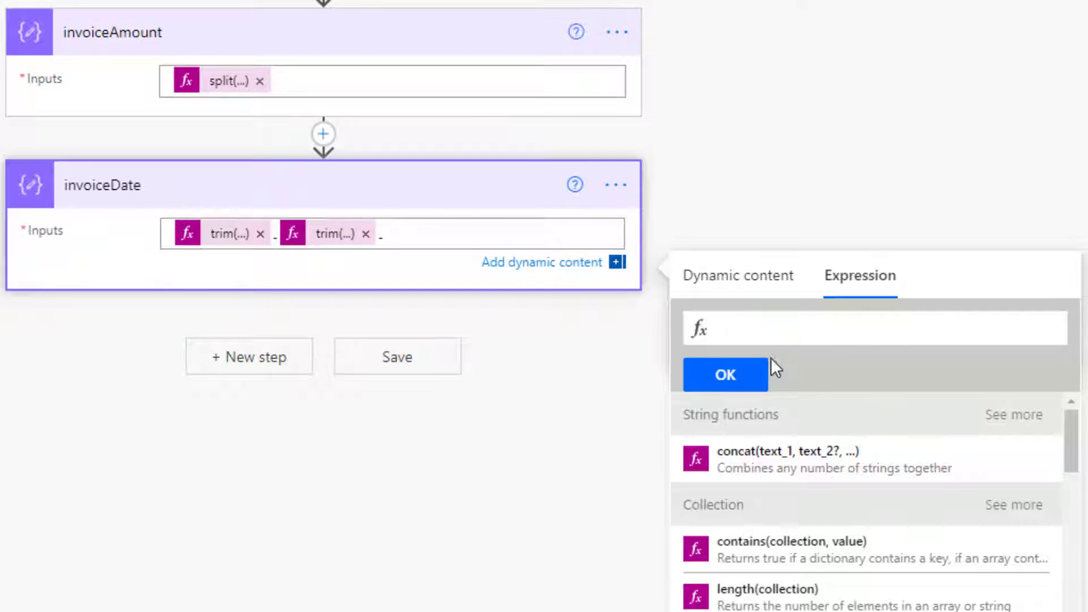
{"action": "type", "text": "trim(split(body('Filter_array')[6], ' ')[4])"}
{"action": "left_click", "coordinate": [1020, 327]}
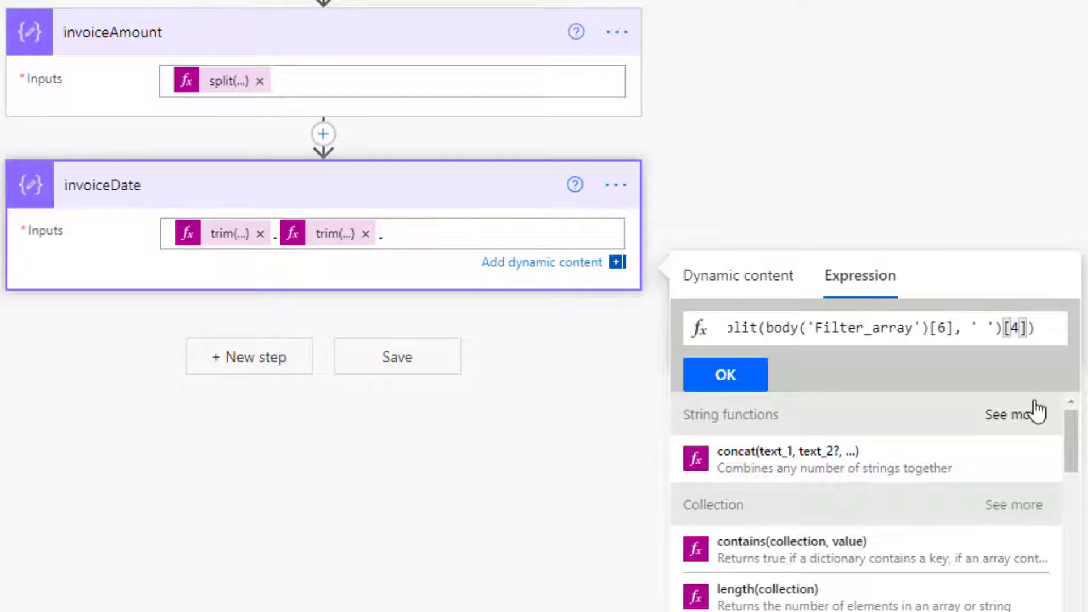
{"action": "key", "text": "Home"}
{"action": "type", "text": "replace"}
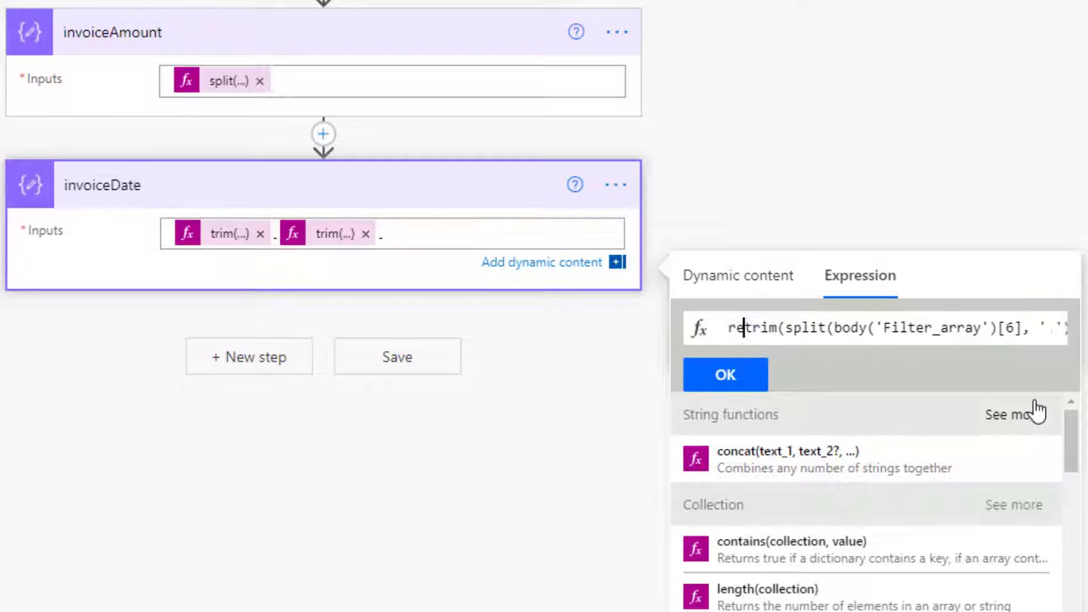
{"action": "type", "text": "("}
{"action": "key", "text": "End"}
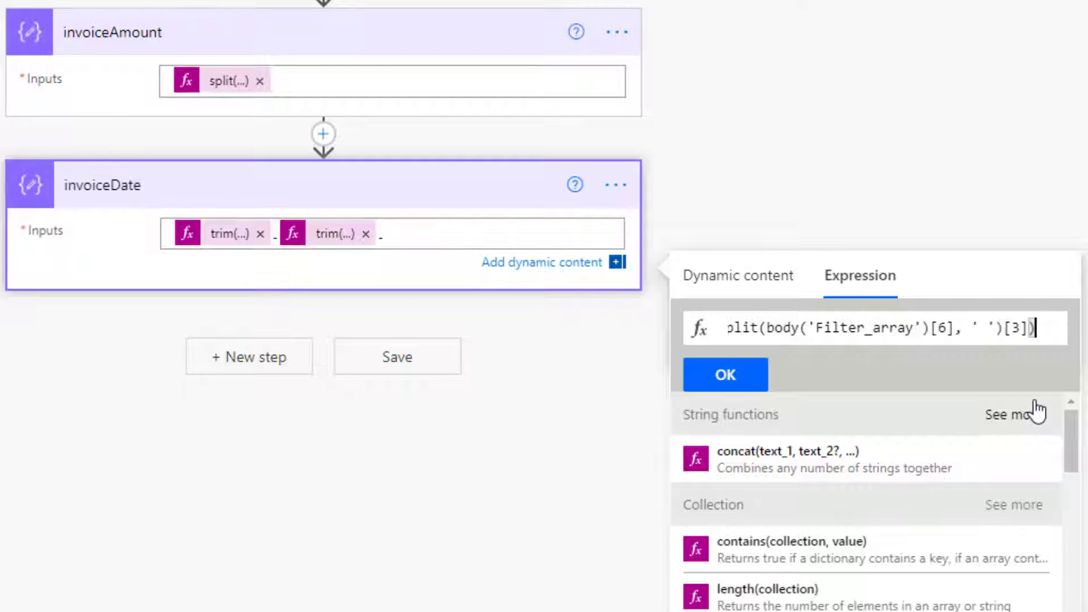
{"action": "type", "text": ", '"}
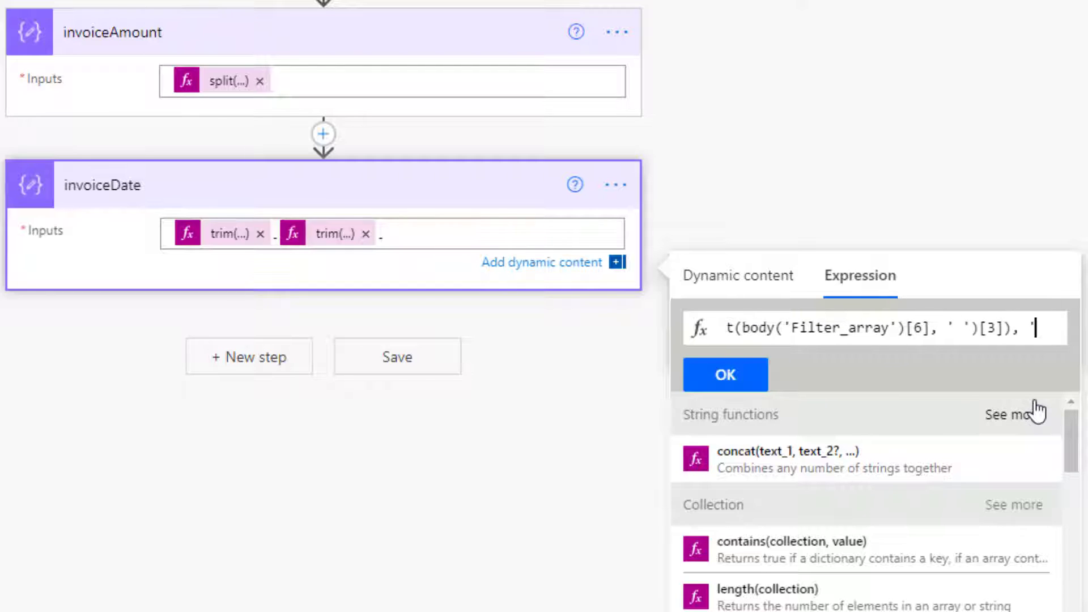
{"action": "type", "text": ",', "}
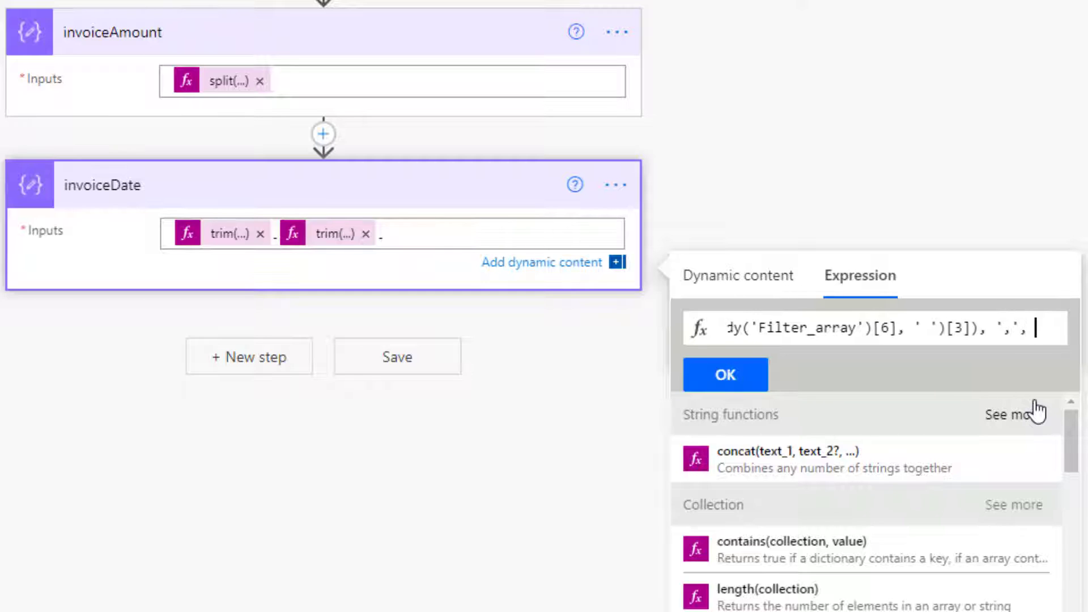
{"action": "type", "text": "'')"}
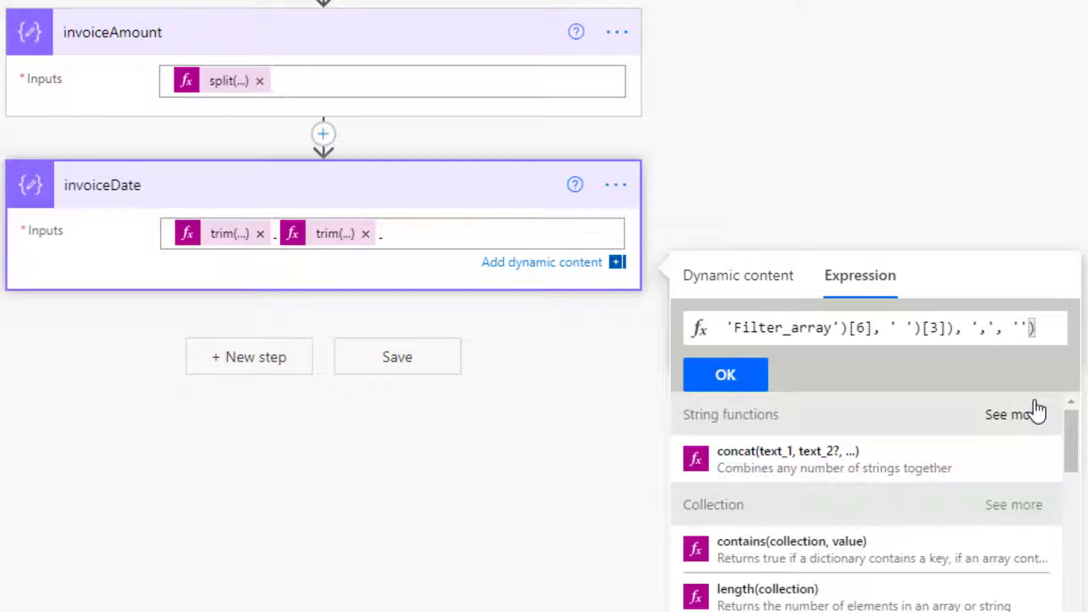
{"action": "left_click", "coordinate": [749, 377]}
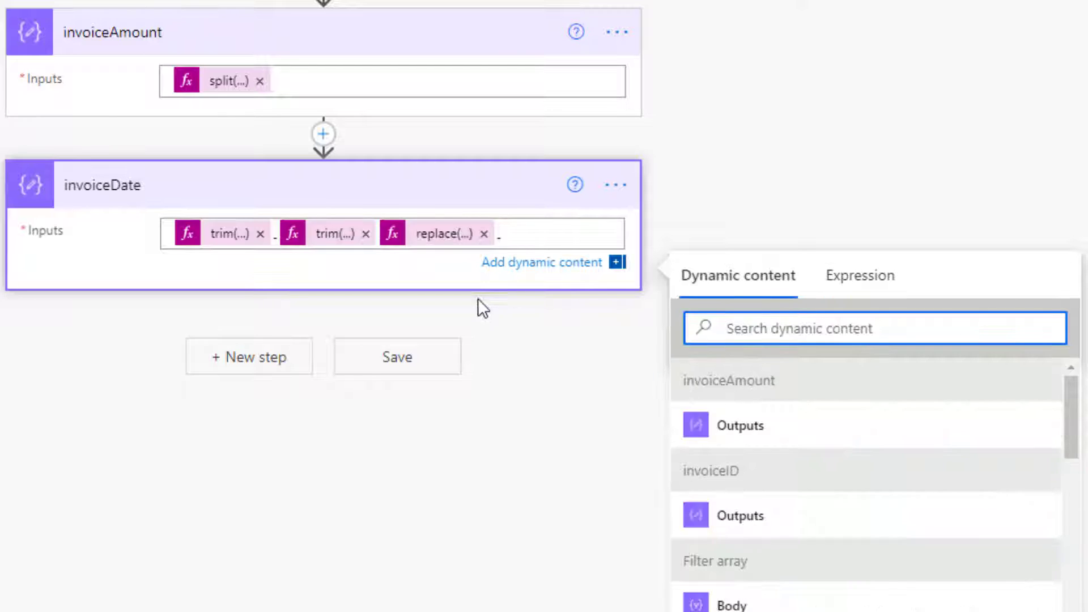
Step: Add a hyphen between the second trim expression and the replace expression in invoiceDate, and save the flow
{"action": "left_click", "coordinate": [380, 241]}
{"action": "type", "text": "-"}
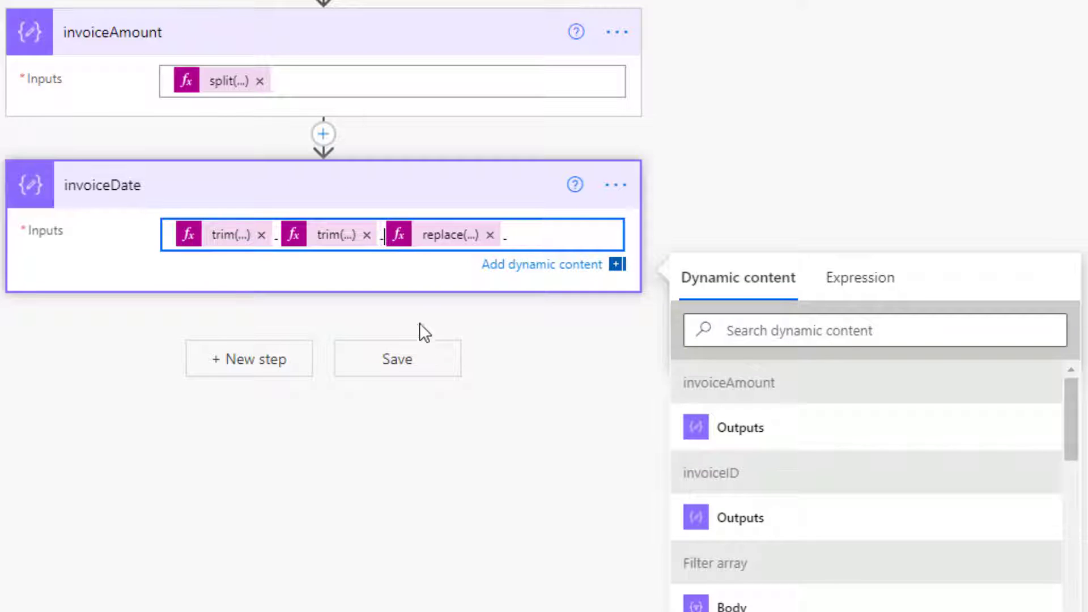
{"action": "left_click", "coordinate": [420, 367]}
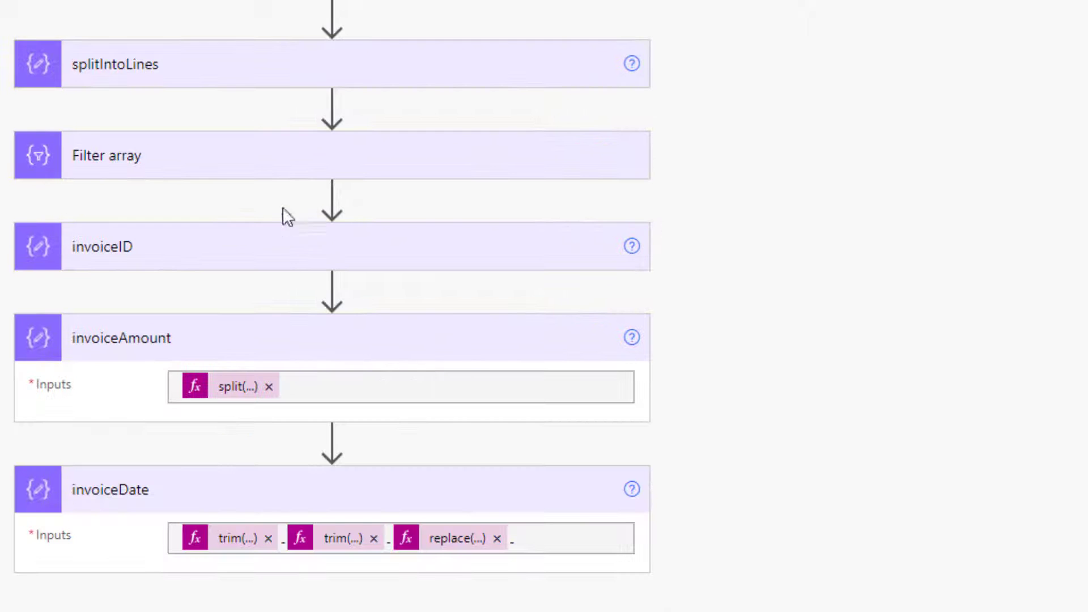
{"action": "left_click", "coordinate": [238, 358]}
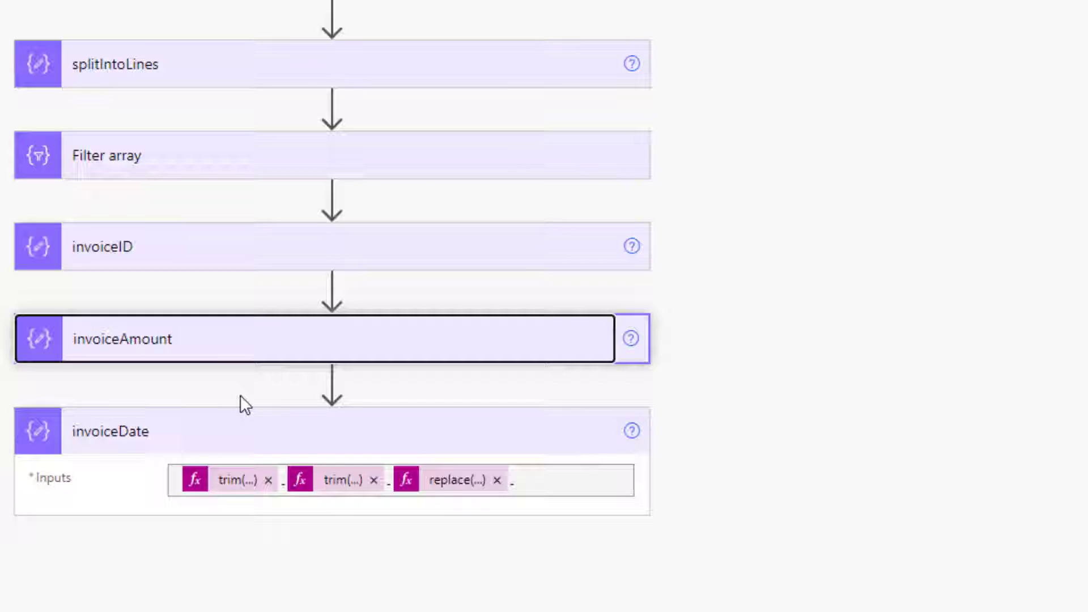
{"action": "left_click", "coordinate": [243, 429]}
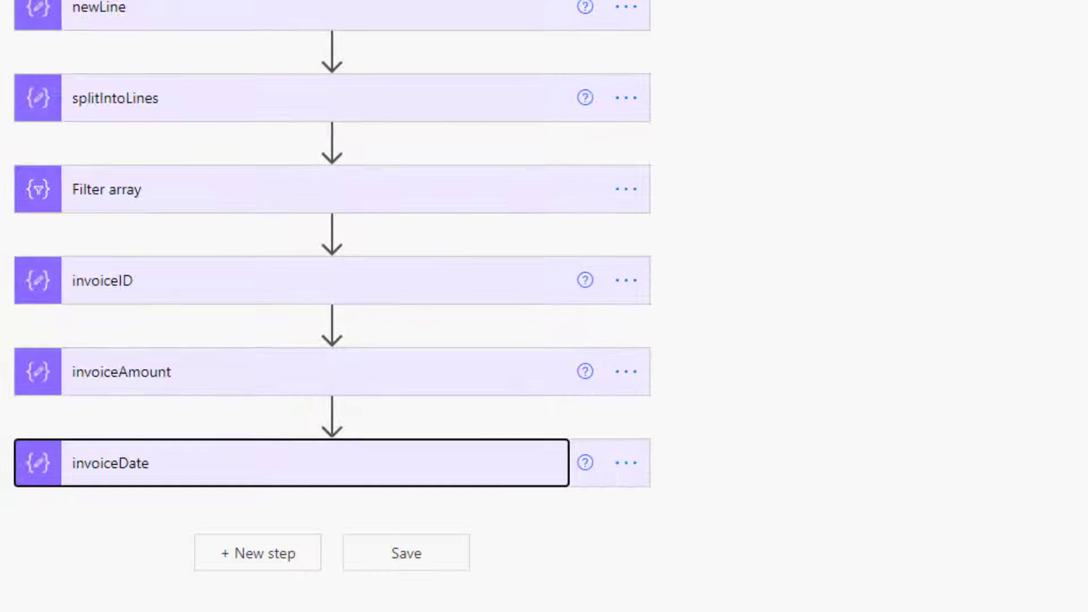
Step: Test the flow automatically with the data of a recently used trigger
{"action": "left_click", "coordinate": [1061, 79]}
{"action": "left_click", "coordinate": [912, 85]}
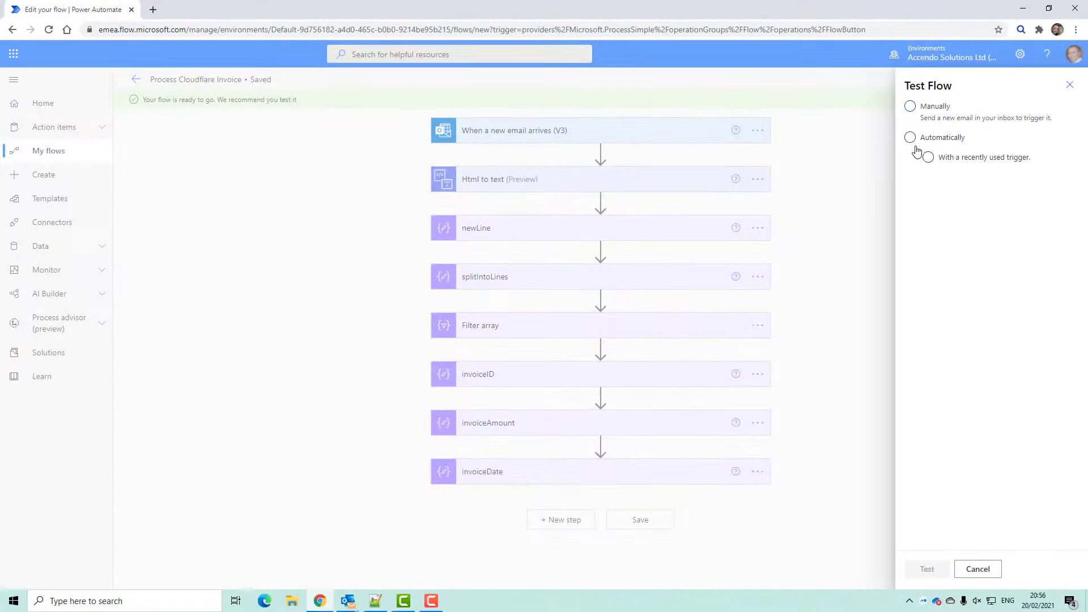
{"action": "left_click", "coordinate": [928, 157]}
{"action": "left_click", "coordinate": [940, 185]}
{"action": "left_click", "coordinate": [928, 570]}
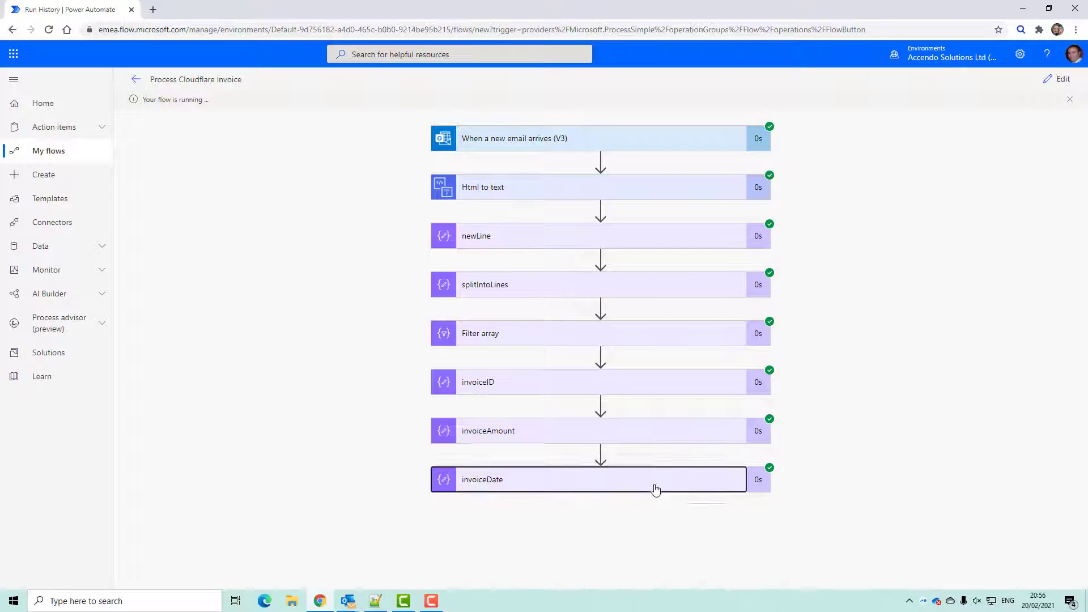
Step: Examine the invoiceDate and invoiceID values in the test run, looking for stray whitespace around the ID
{"action": "left_click", "coordinate": [653, 487]}
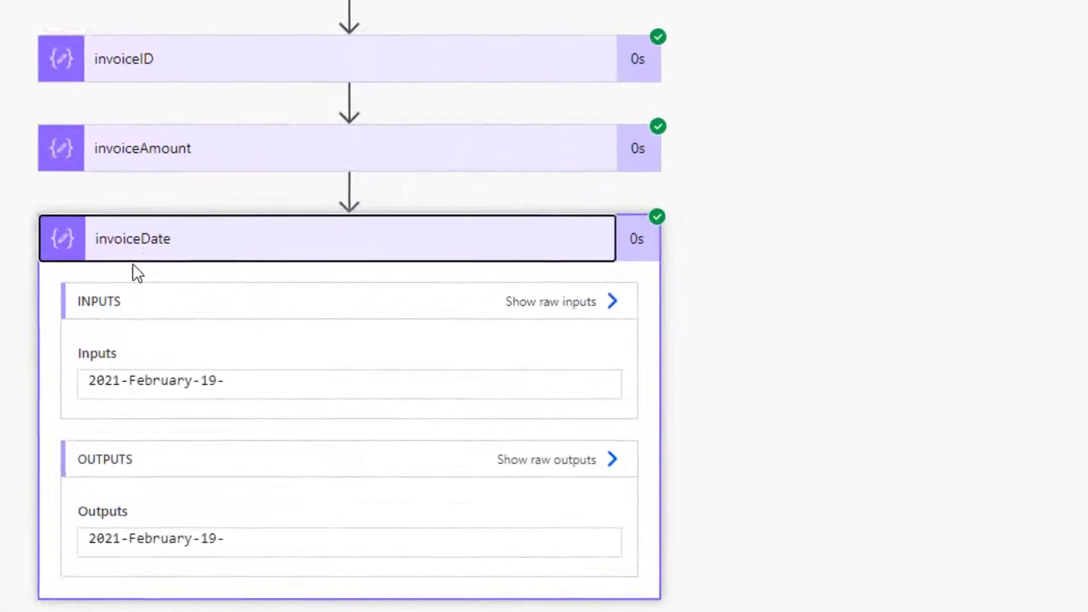
{"action": "left_click", "coordinate": [116, 68]}
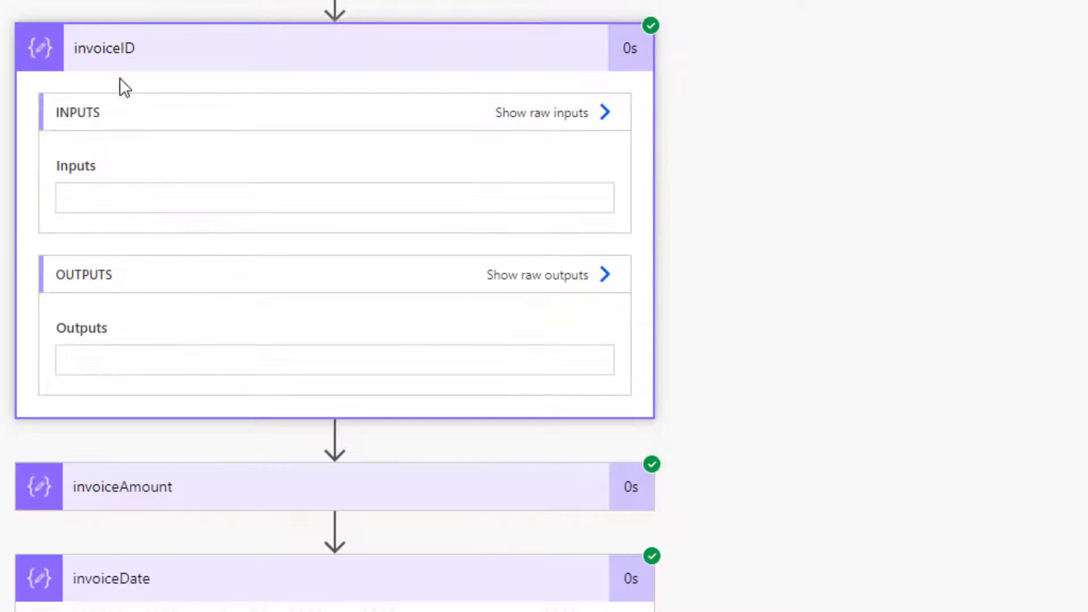
{"action": "scroll", "coordinate": [154, 218], "scroll_direction": "down", "scroll_amount": 3}
{"action": "scroll", "coordinate": [138, 148], "scroll_direction": "up", "scroll_amount": 3}
{"action": "left_click_drag", "start_coordinate": [68, 133], "coordinate": [192, 182]}
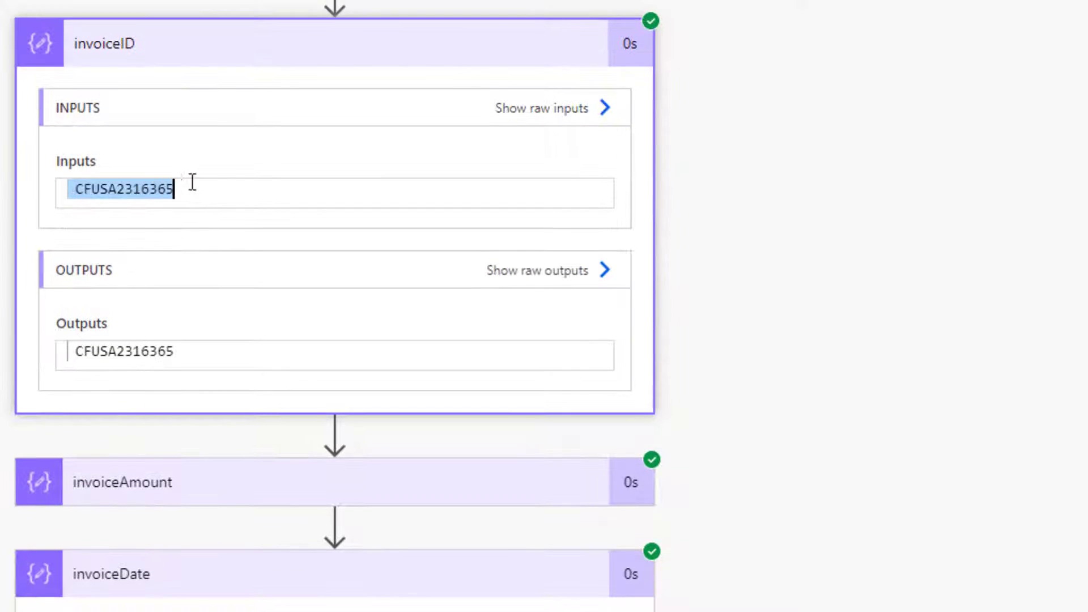
{"action": "left_click", "coordinate": [114, 68]}
Step: Examine the invoiceAmount value for surrounding whitespace and the invoiceDate value for surplus characters at its end
{"action": "left_click", "coordinate": [136, 397]}
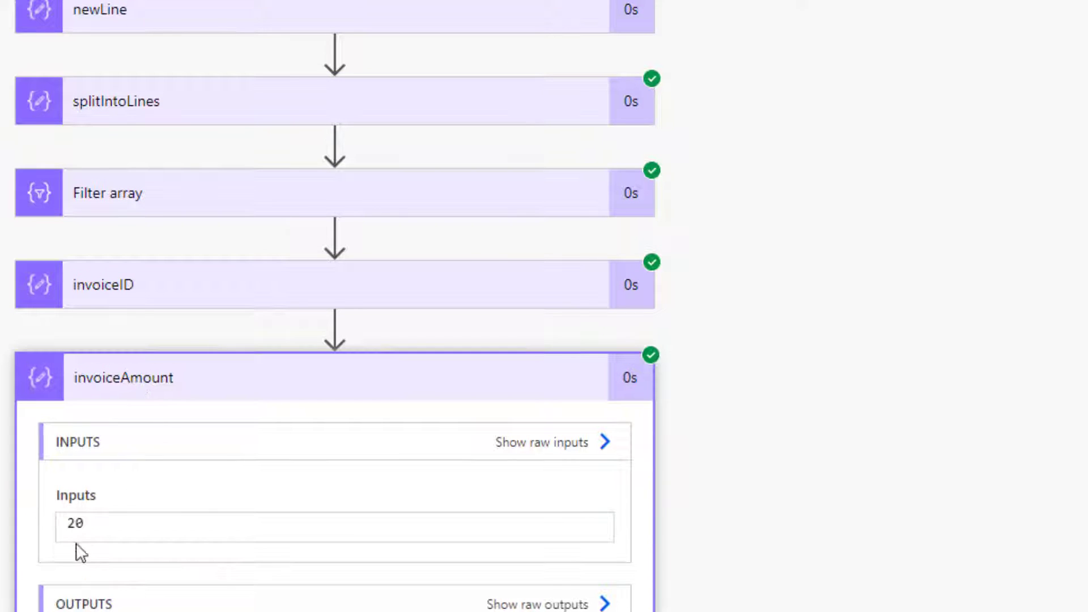
{"action": "left_click_drag", "start_coordinate": [91, 524], "coordinate": [28, 527]}
{"action": "left_click", "coordinate": [145, 396]}
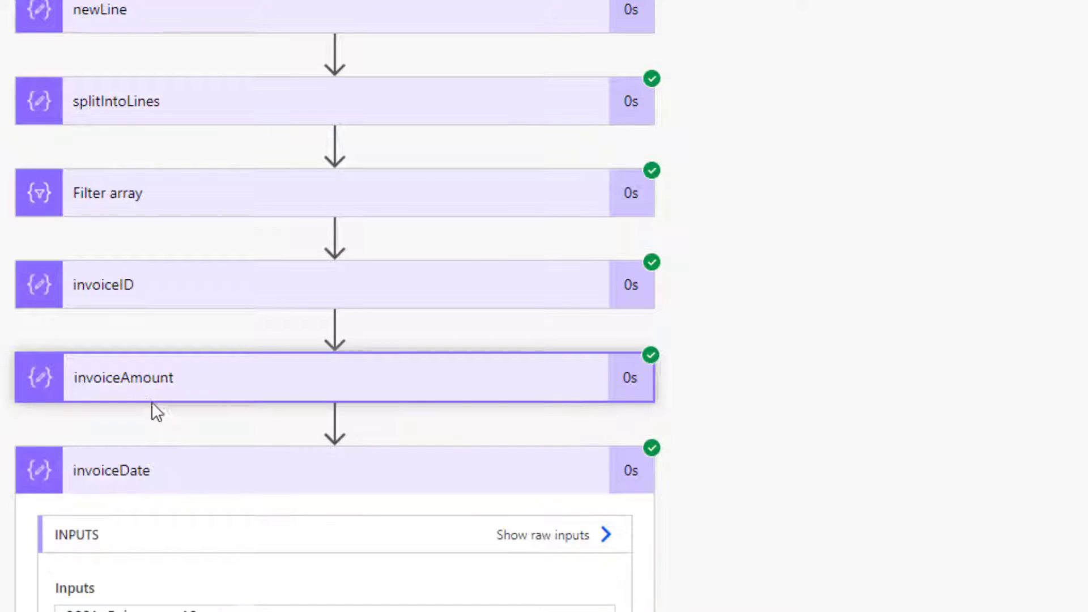
{"action": "left_click", "coordinate": [145, 396]}
{"action": "left_click_drag", "start_coordinate": [149, 529], "coordinate": [21, 529]}
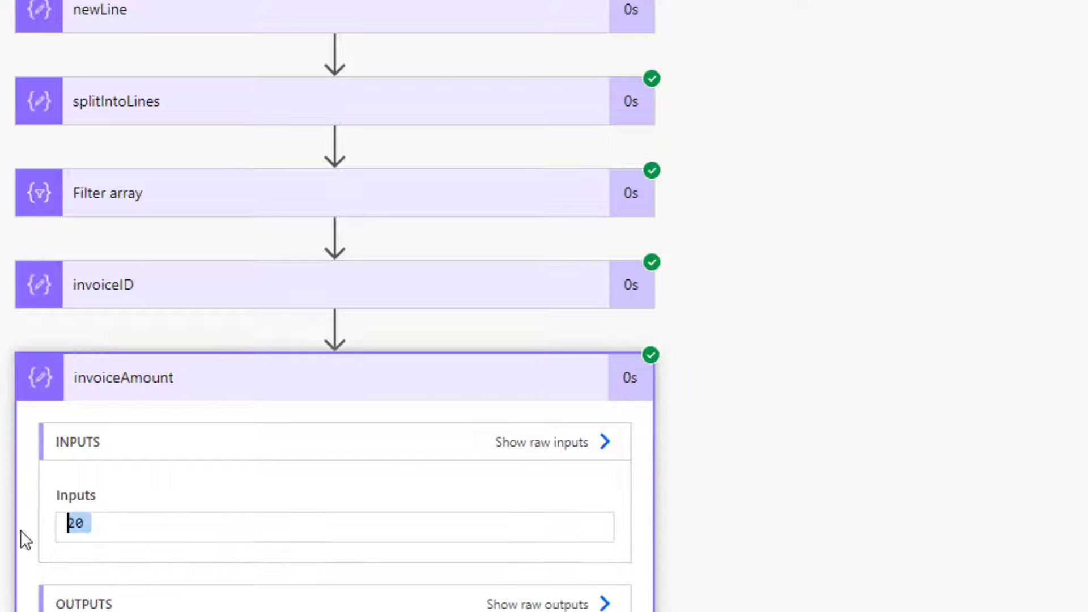
{"action": "left_click", "coordinate": [140, 394]}
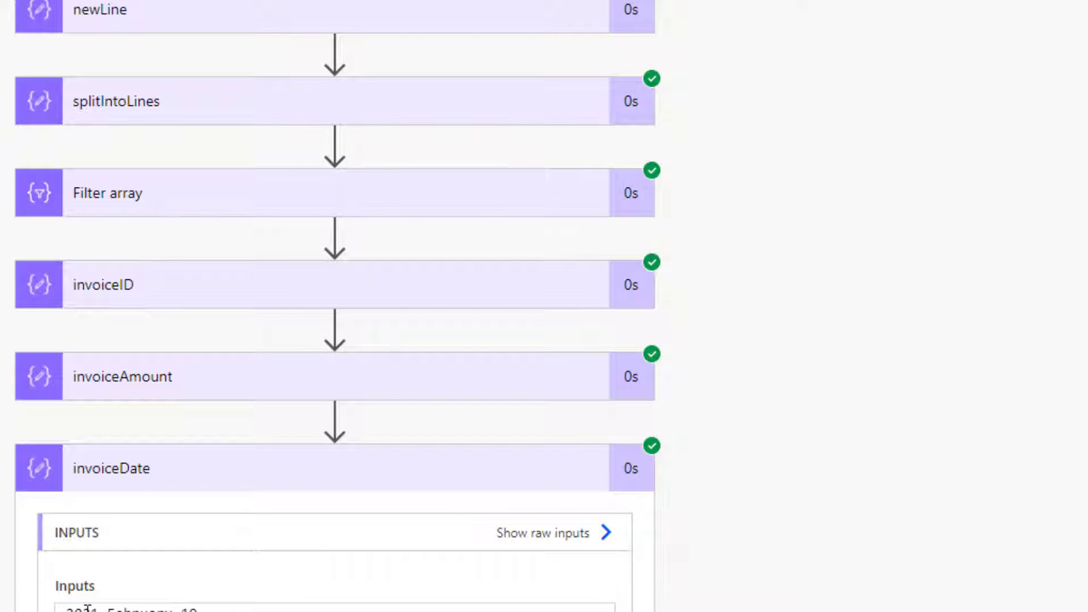
{"action": "scroll", "coordinate": [75, 607], "scroll_direction": "down", "scroll_amount": 4}
{"action": "left_click_drag", "start_coordinate": [110, 493], "coordinate": [173, 365]}
{"action": "left_click", "coordinate": [192, 372]}
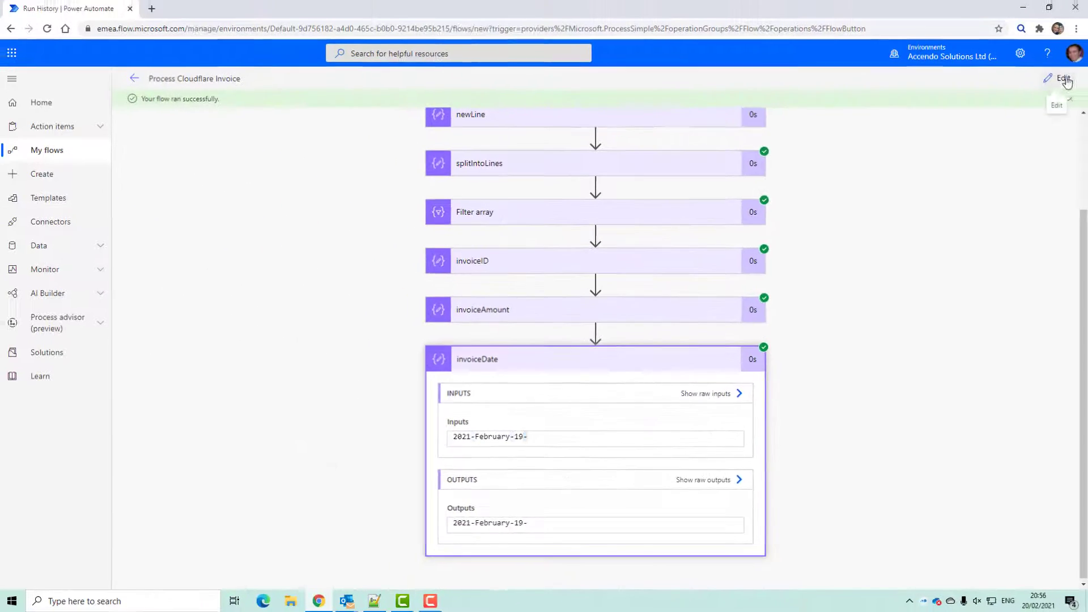
Step: Return to editing the flow and remove the trailing hyphen after the replace expression in the invoiceDate inputs
{"action": "left_click", "coordinate": [1067, 82]}
{"action": "left_click", "coordinate": [638, 454]}
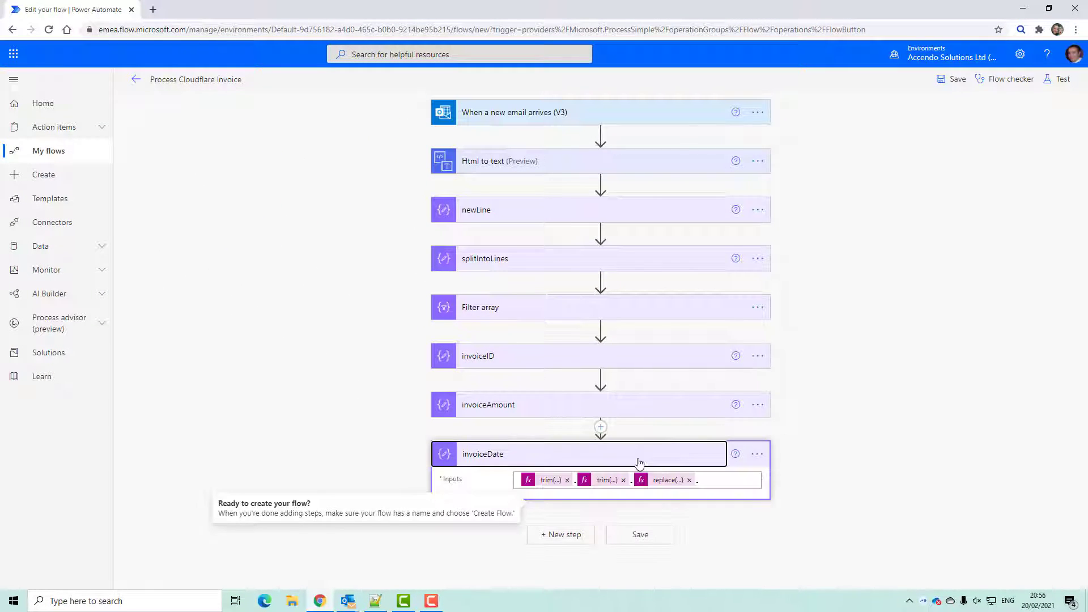
{"action": "left_click", "coordinate": [718, 484]}
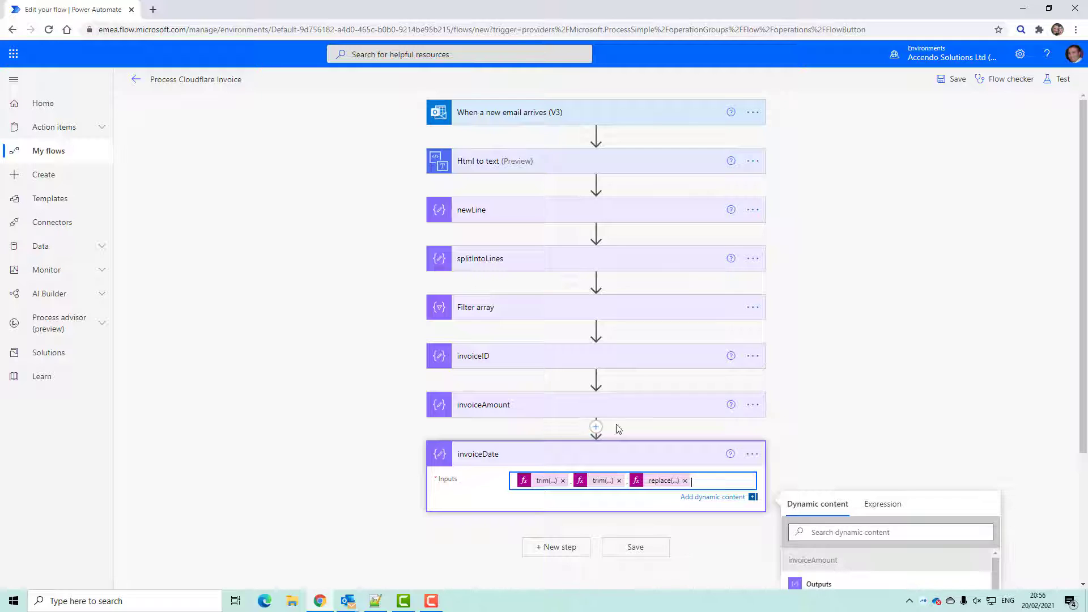
Step: Wrap the invoiceID split expression in trim() so it reads trim(split(body('Filter_array')[5], ':')[1]), and update it
{"action": "left_click", "coordinate": [513, 359]}
{"action": "left_click", "coordinate": [545, 383]}
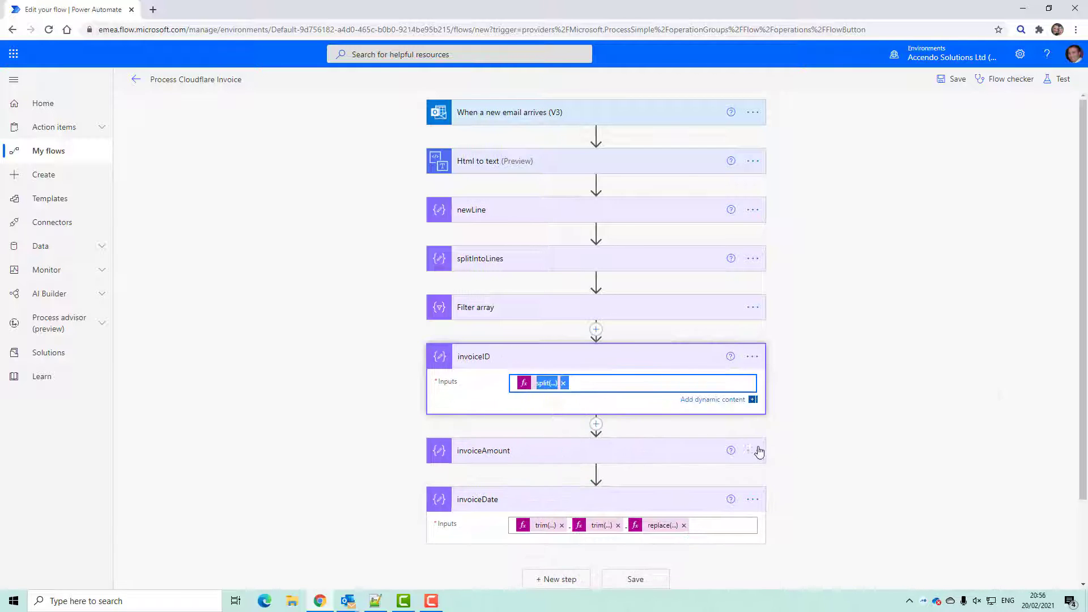
{"action": "left_click", "coordinate": [807, 430]}
{"action": "type", "text": "trim(split(body('Filter_array')[5], ':')[1"}
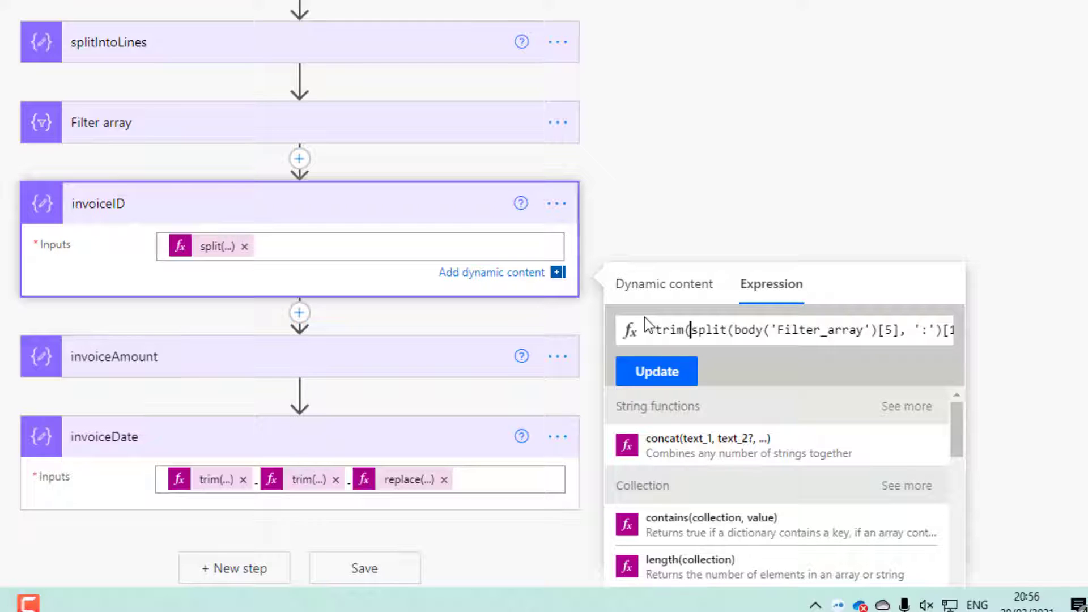
{"action": "key", "text": "End"}
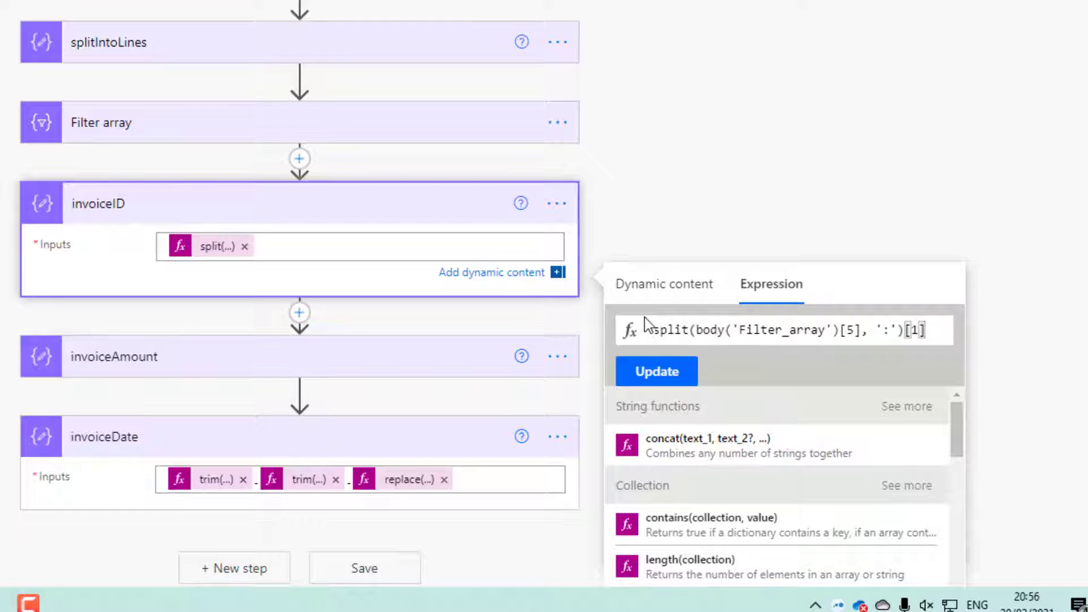
{"action": "type", "text": ")"}
{"action": "left_click", "coordinate": [651, 374]}
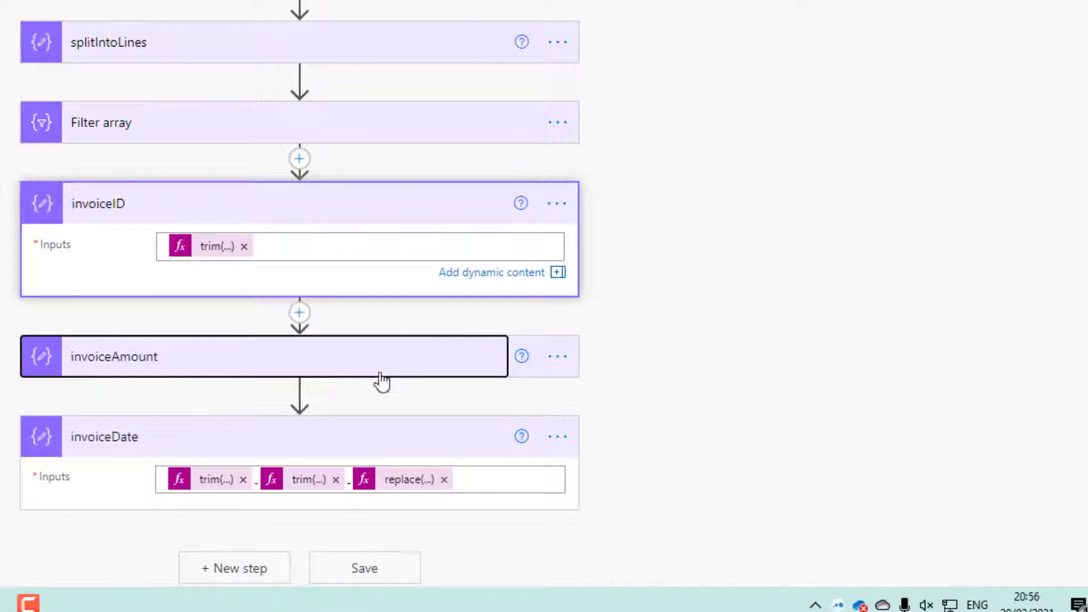
Step: Wrap the invoiceAmount split expression in trim() so it reads trim(split(body('Filter_array')[7], '$')[1]), and update it
{"action": "left_click", "coordinate": [379, 374]}
{"action": "left_click", "coordinate": [213, 410]}
{"action": "scroll", "coordinate": [554, 523], "scroll_direction": "down", "scroll_amount": 4}
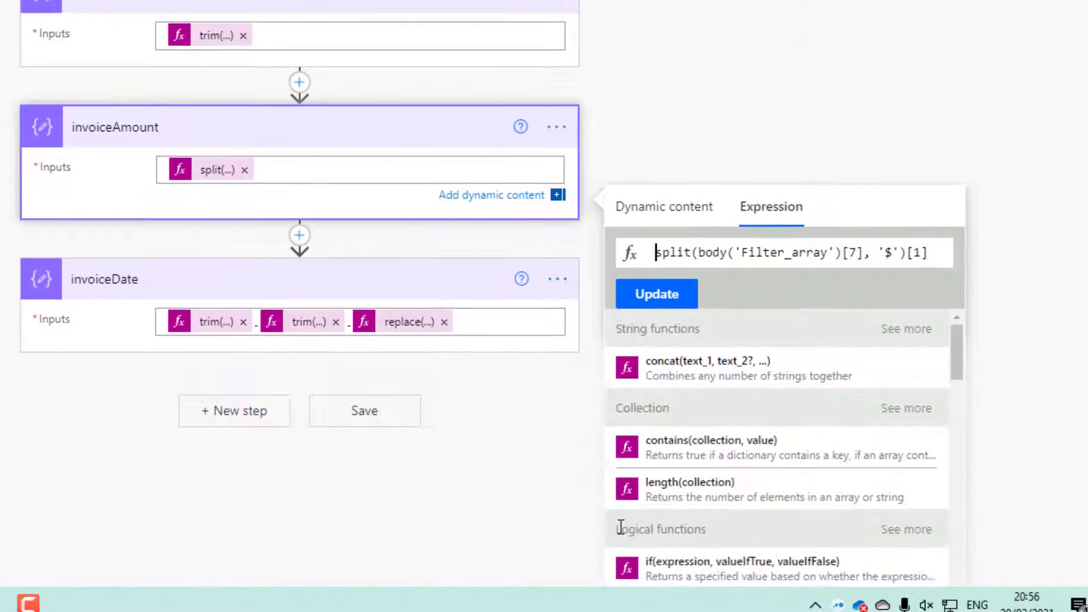
{"action": "type", "text": "trim("}
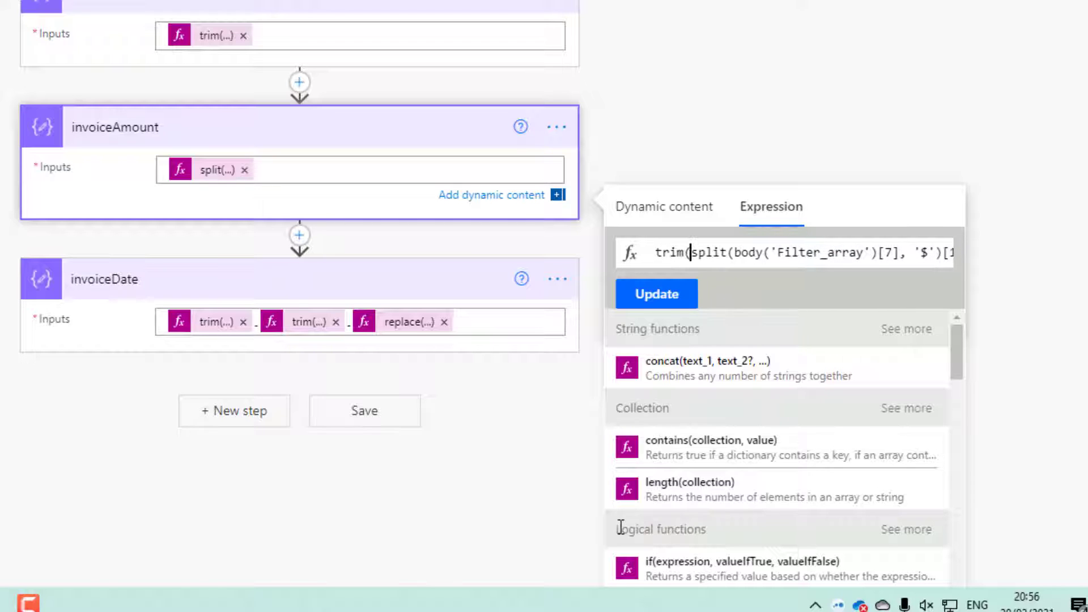
{"action": "key", "text": "End"}
{"action": "type", "text": ")"}
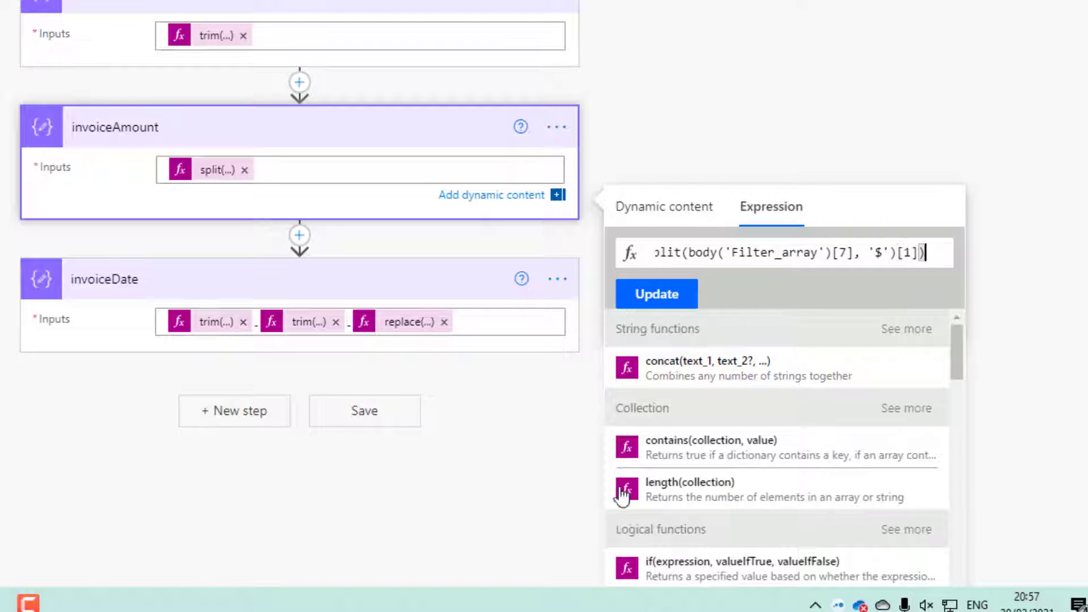
{"action": "left_click", "coordinate": [660, 299]}
Step: Collapse the invoiceAmount, invoiceID and invoiceDate actions
{"action": "left_click", "coordinate": [393, 280]}
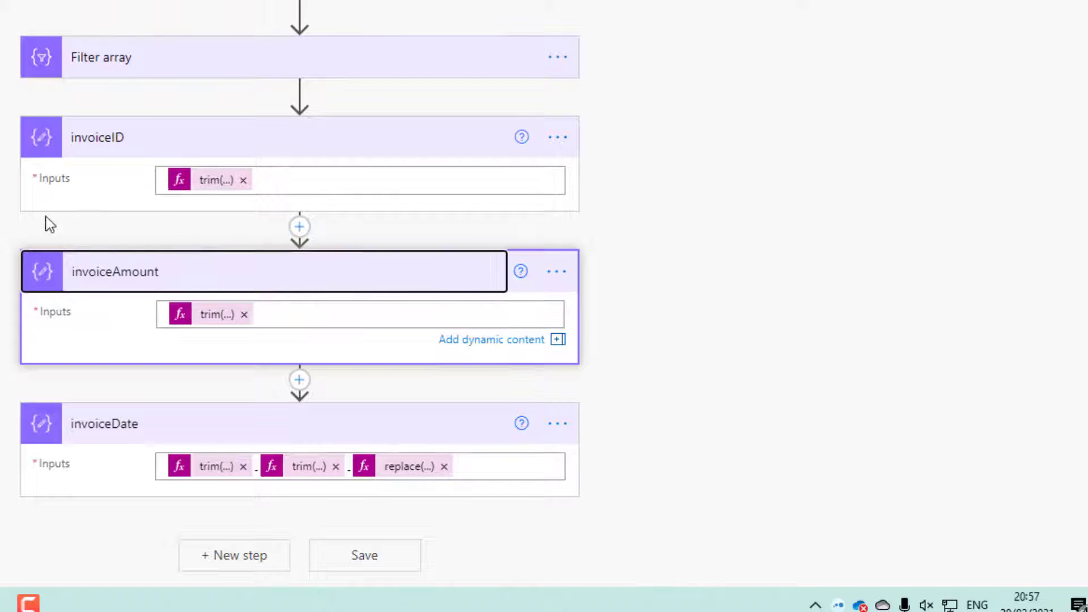
{"action": "left_click", "coordinate": [153, 219]}
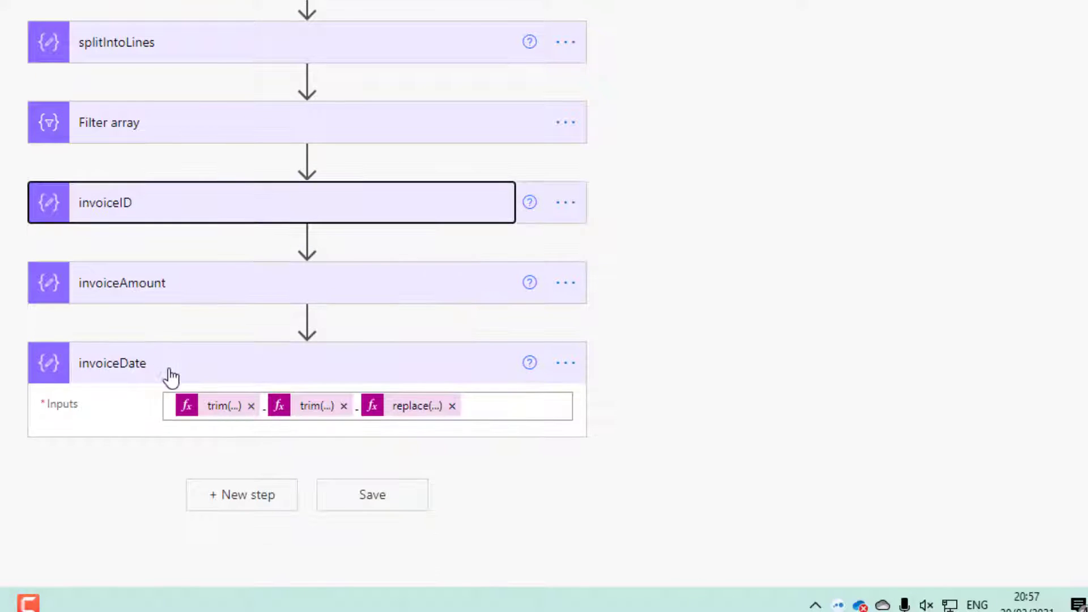
{"action": "left_click", "coordinate": [226, 364]}
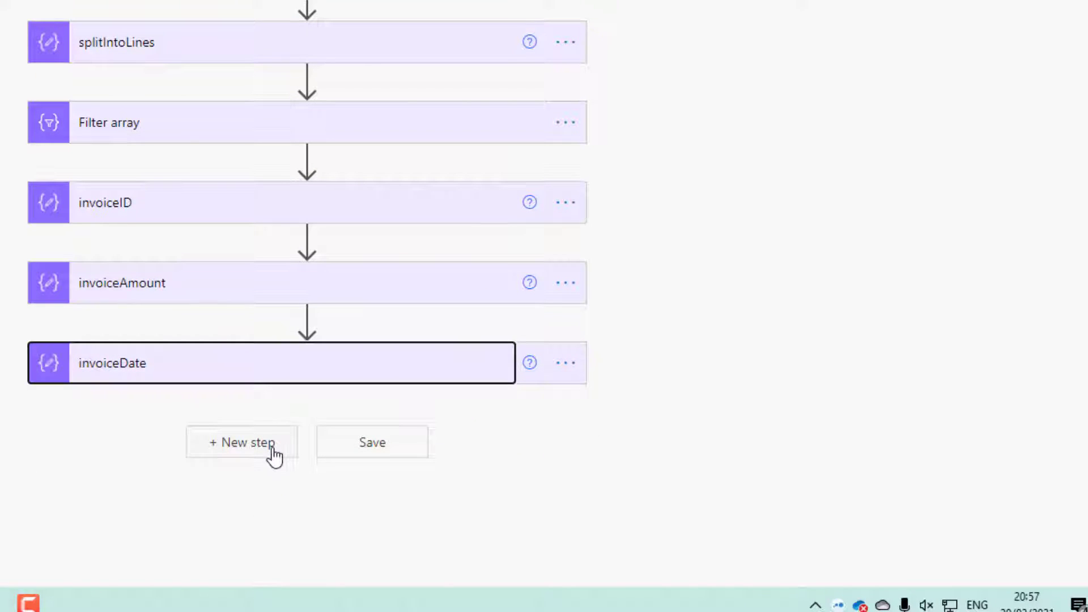
Step: Add the Excel Online (Business) action "Add a row into a table" after invoiceDate
{"action": "left_click", "coordinate": [274, 454]}
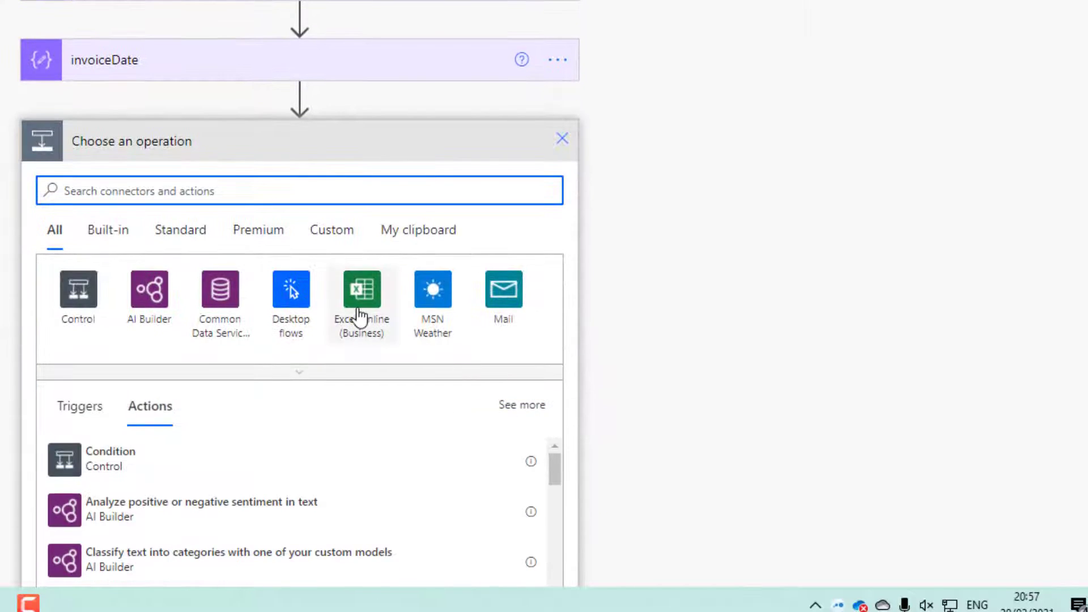
{"action": "left_click", "coordinate": [359, 316]}
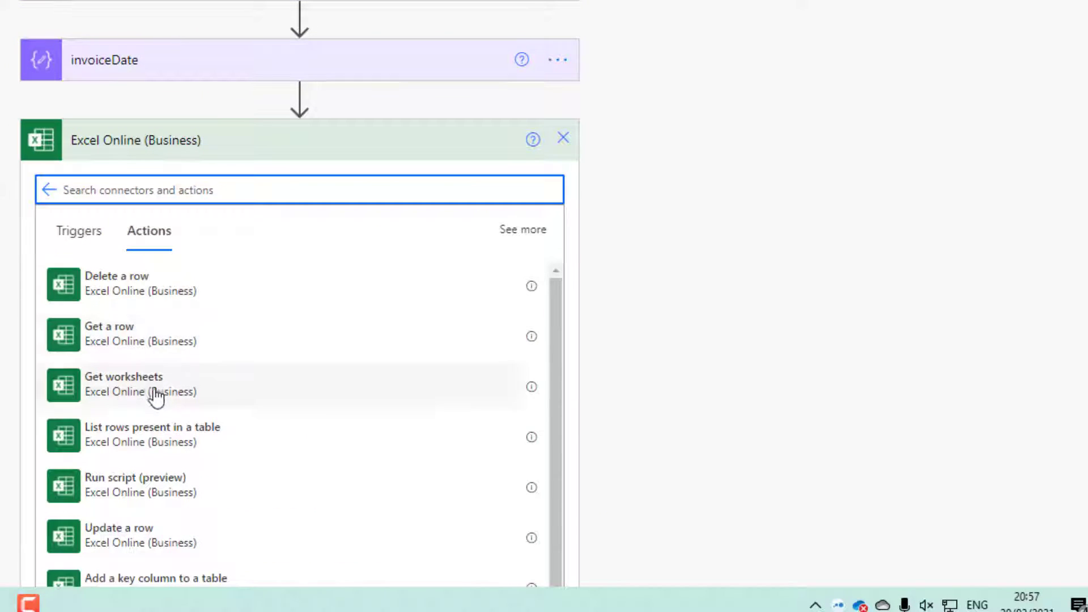
{"action": "scroll", "coordinate": [157, 397], "scroll_direction": "down", "scroll_amount": 3}
{"action": "left_click", "coordinate": [347, 522]}
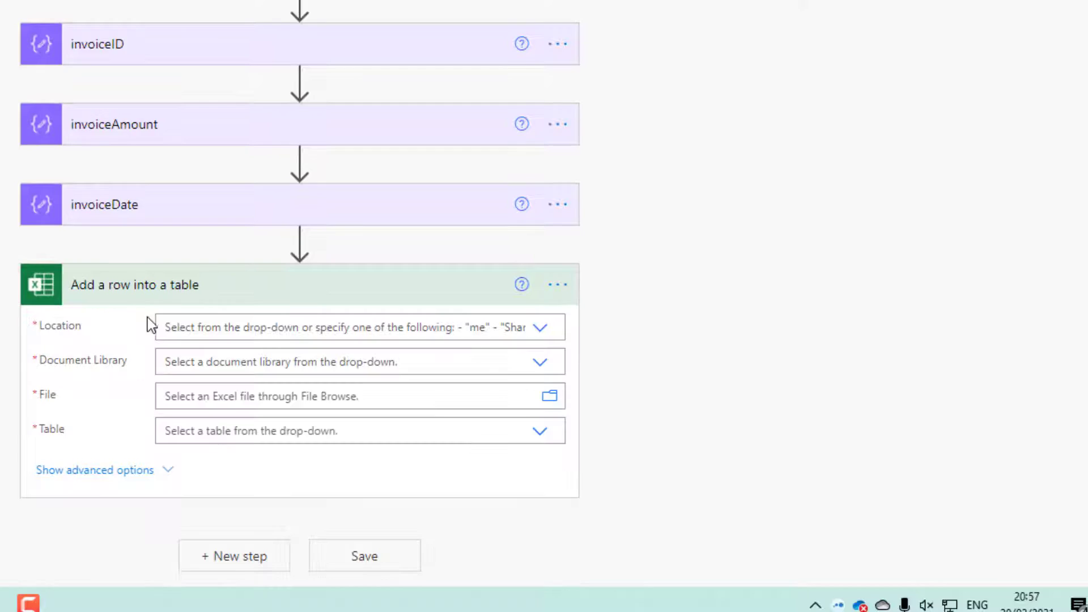
Step: Set the row action's Location to OneDrive for Business and its Document Library to OneDrive - ACCENDO1
{"action": "left_click", "coordinate": [540, 329]}
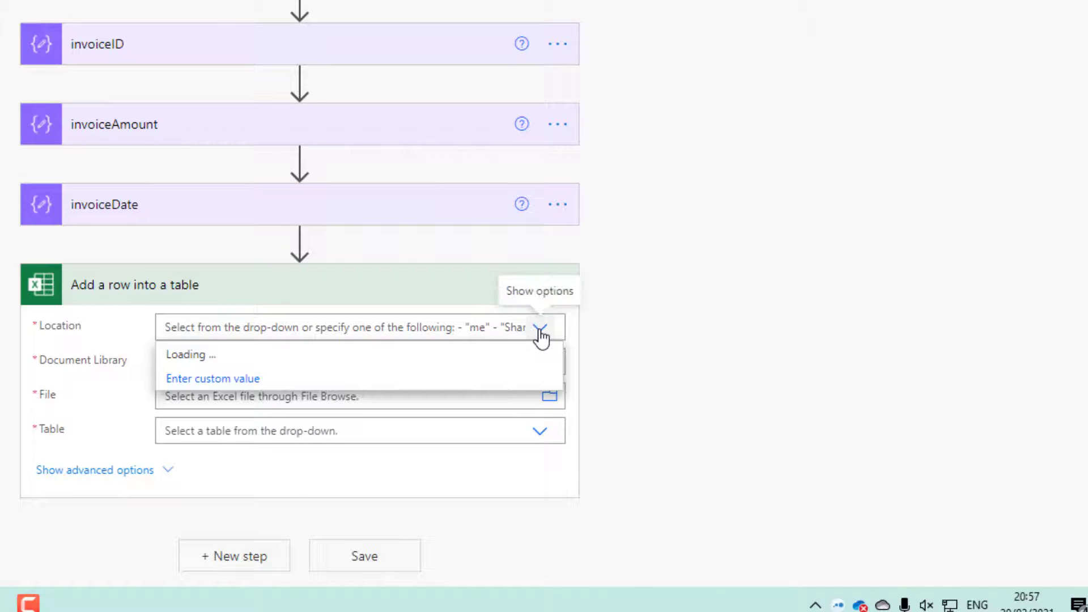
{"action": "left_click", "coordinate": [524, 355]}
{"action": "left_click", "coordinate": [546, 365]}
{"action": "left_click", "coordinate": [498, 391]}
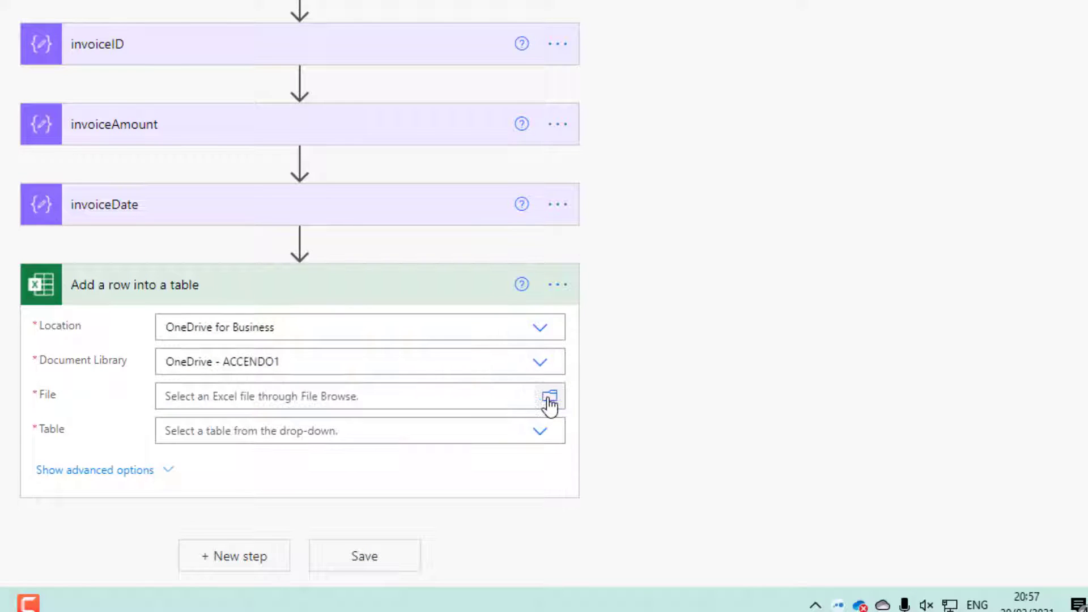
Step: Choose the file /PA Demo/cloudFlareInvoices.xlsx and its cloudFlare table for the new row
{"action": "left_click", "coordinate": [550, 397]}
{"action": "left_click_drag", "start_coordinate": [852, 76], "coordinate": [848, 213]}
{"action": "left_click", "coordinate": [821, 192]}
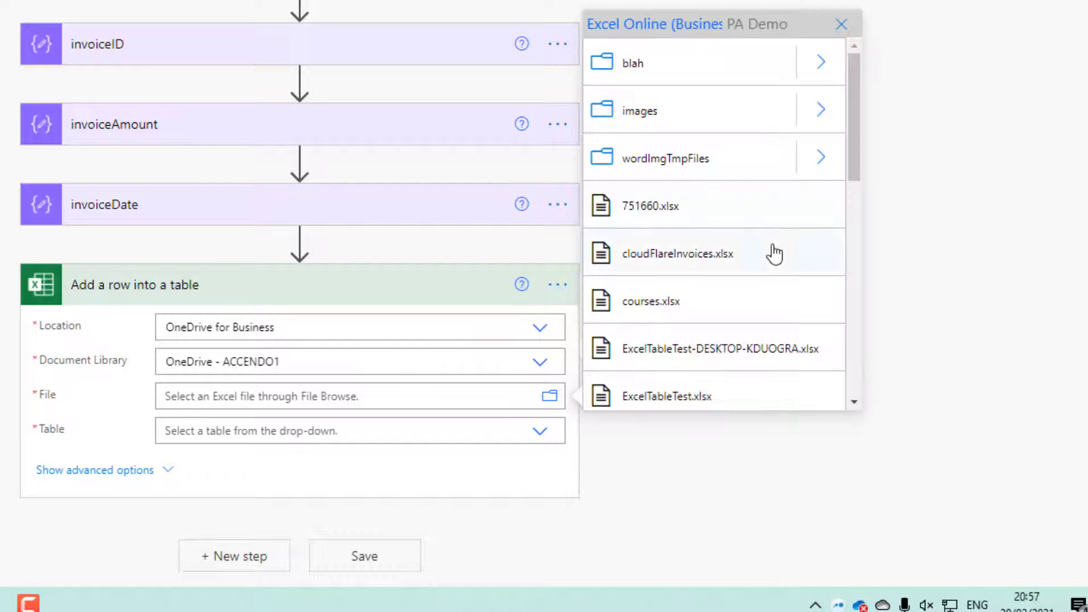
{"action": "left_click", "coordinate": [772, 250]}
{"action": "left_click", "coordinate": [457, 436]}
{"action": "left_click", "coordinate": [389, 462]}
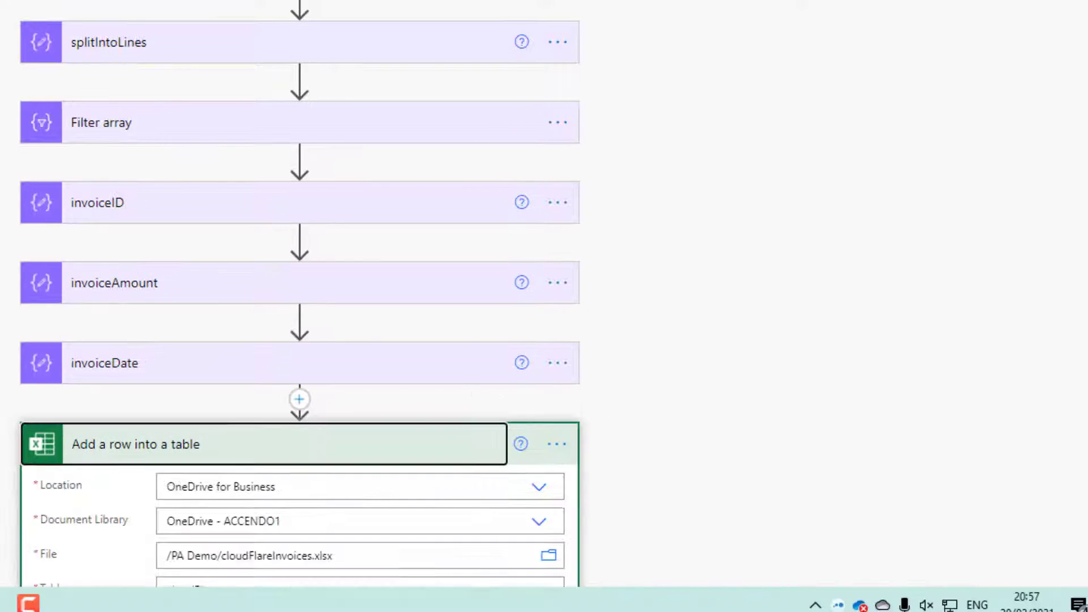
Step: Fill the row's Invoice ID with the invoiceID Outputs and its Amount with the invoiceAmount Outputs
{"action": "left_click", "coordinate": [243, 367]}
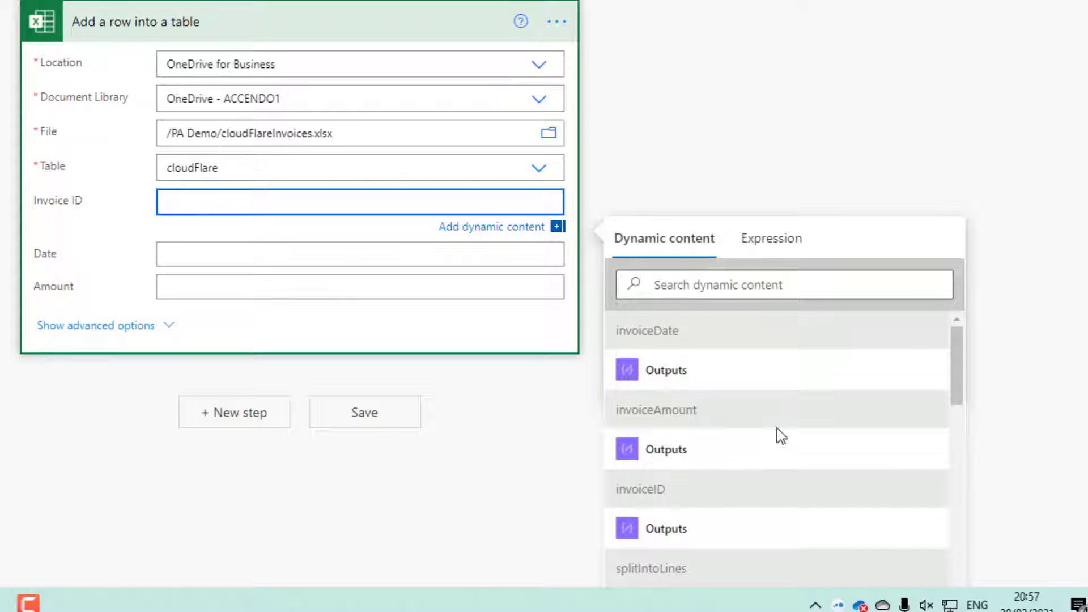
{"action": "left_click", "coordinate": [678, 524]}
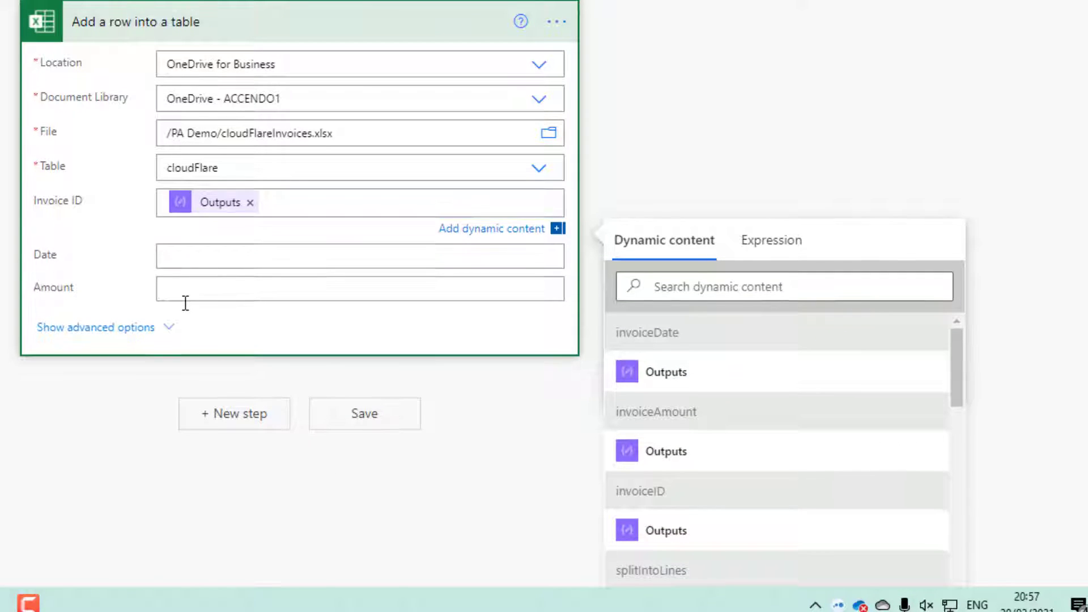
{"action": "left_click", "coordinate": [245, 292]}
{"action": "scroll", "coordinate": [775, 510], "scroll_direction": "down", "scroll_amount": 3}
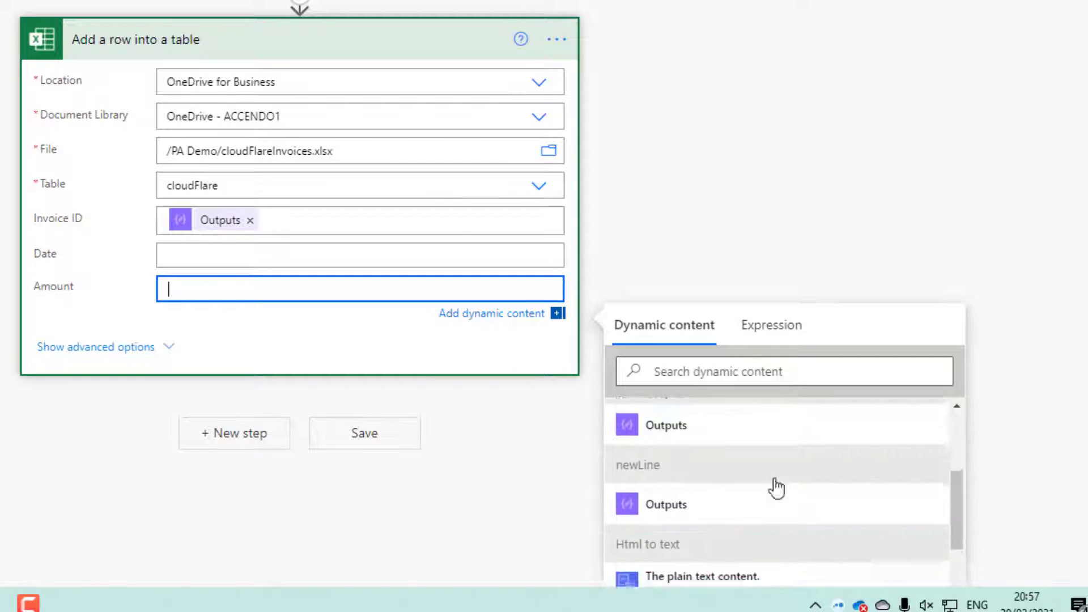
{"action": "scroll", "coordinate": [771, 486], "scroll_direction": "up", "scroll_amount": 2}
{"action": "left_click", "coordinate": [702, 474]}
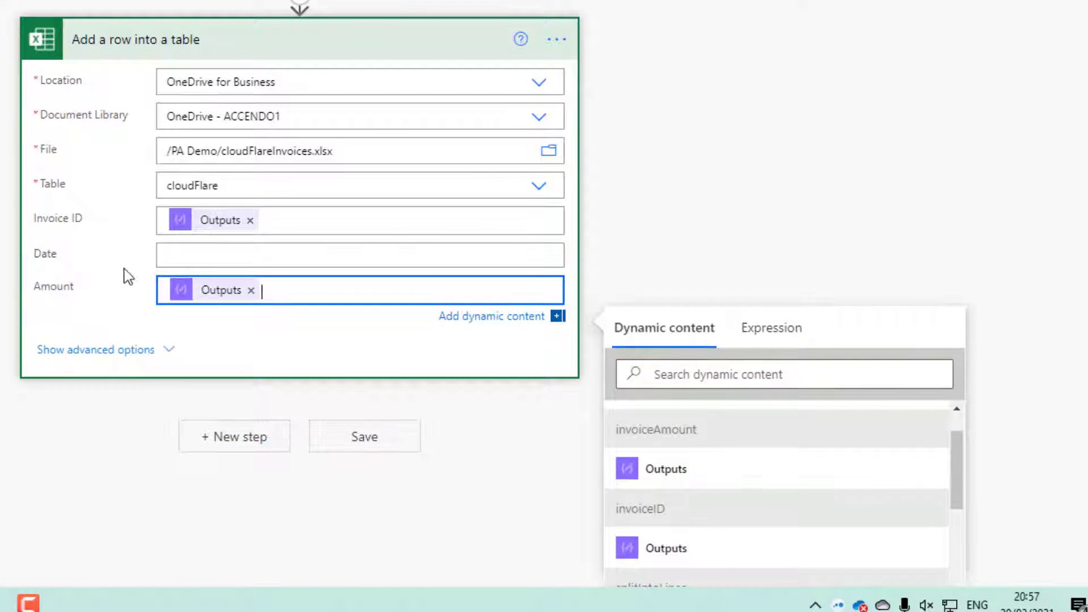
Step: Show the row action's advanced options and set its DateTime Format to ISO 8601
{"action": "left_click", "coordinate": [179, 256]}
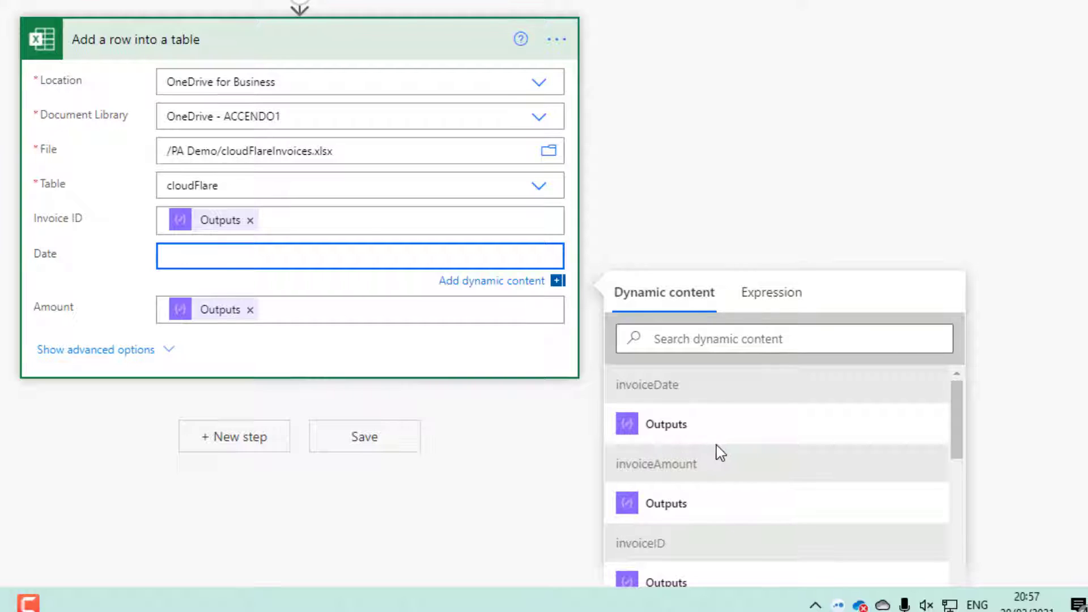
{"action": "scroll", "coordinate": [135, 356], "scroll_direction": "up", "scroll_amount": 3}
{"action": "left_click", "coordinate": [135, 356]}
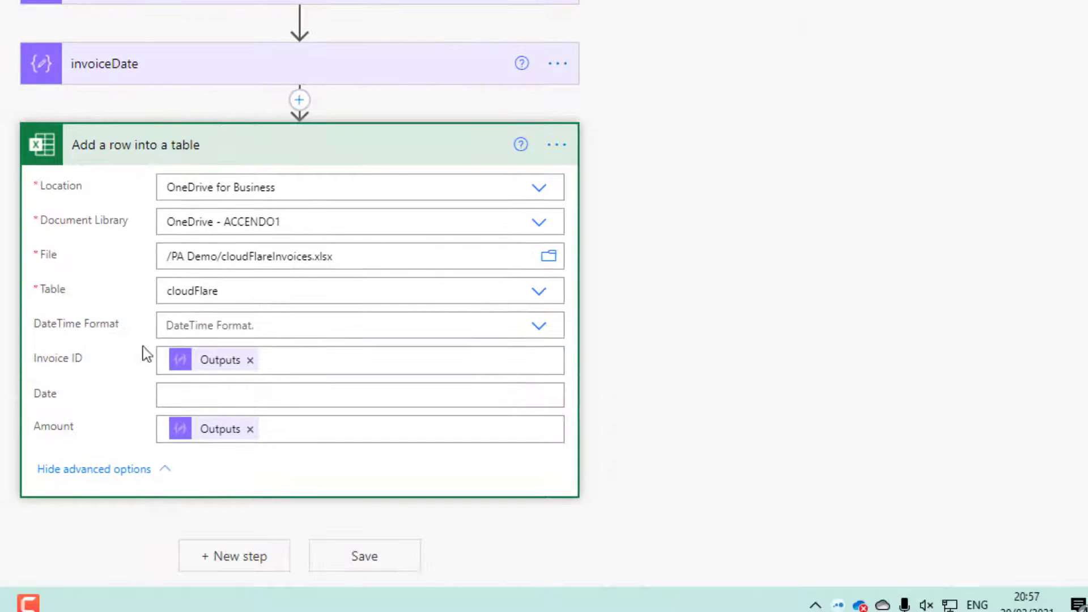
{"action": "left_click", "coordinate": [252, 327]}
{"action": "left_click", "coordinate": [213, 381]}
Step: Fill the row's Date with the expression formatDateTime(outputs('invoiceDate'), 'yyyy-MM-dd')
{"action": "left_click", "coordinate": [224, 392]}
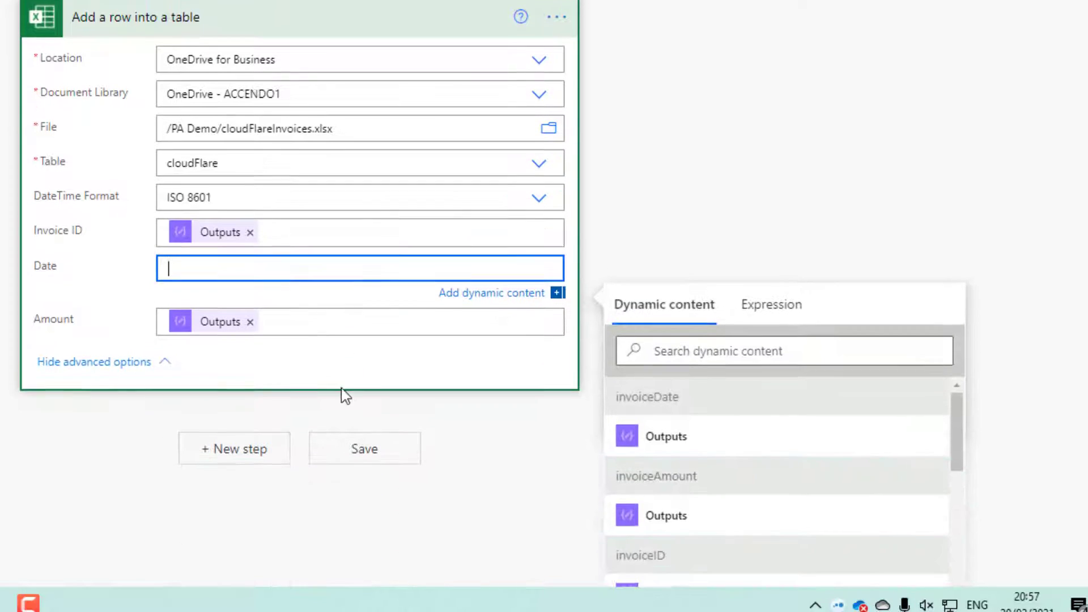
{"action": "left_click", "coordinate": [742, 307]}
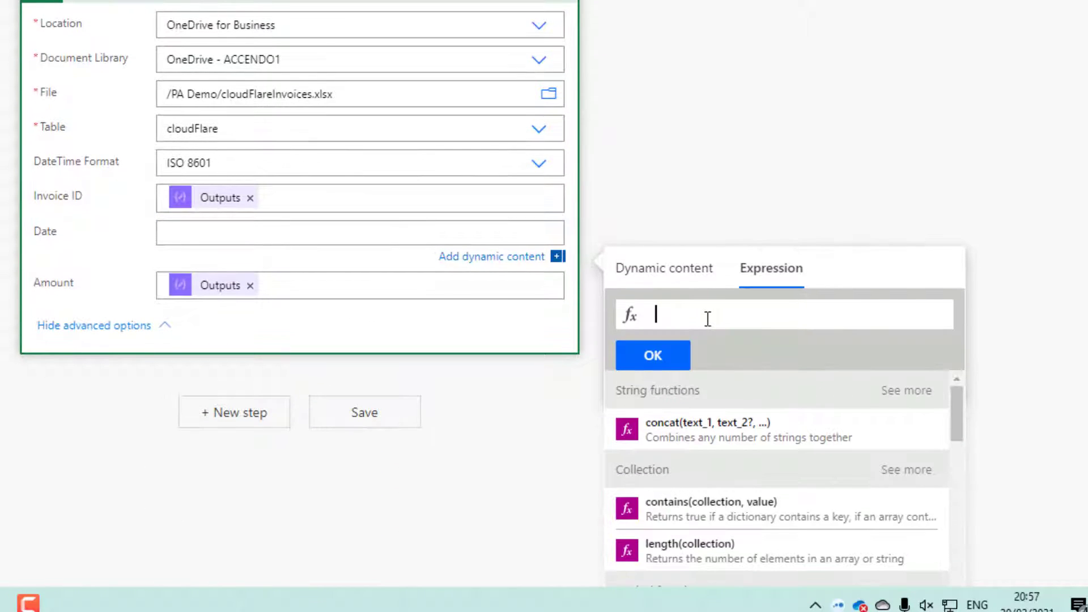
{"action": "type", "text": "formatDateTime("}
{"action": "left_click", "coordinate": [668, 272]}
{"action": "left_click", "coordinate": [652, 430]}
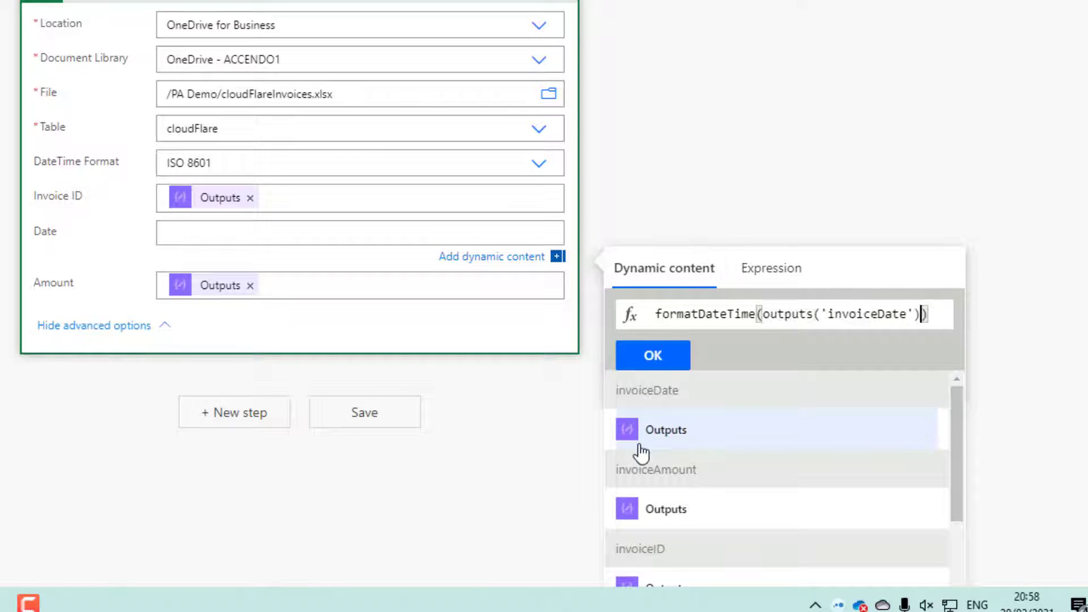
{"action": "type", "text": ", '"}
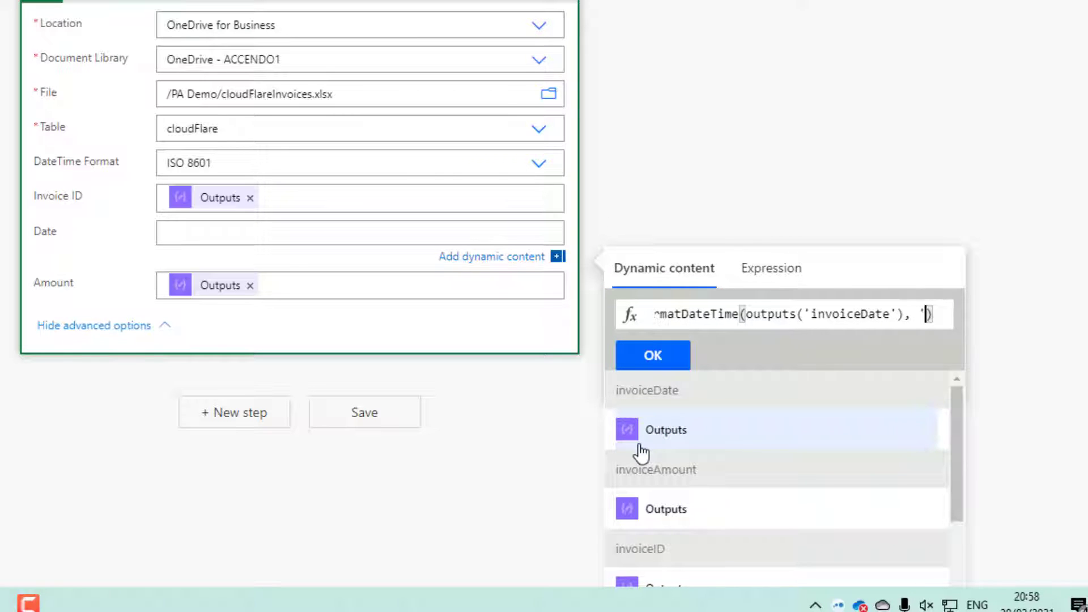
{"action": "type", "text": "yyyy"}
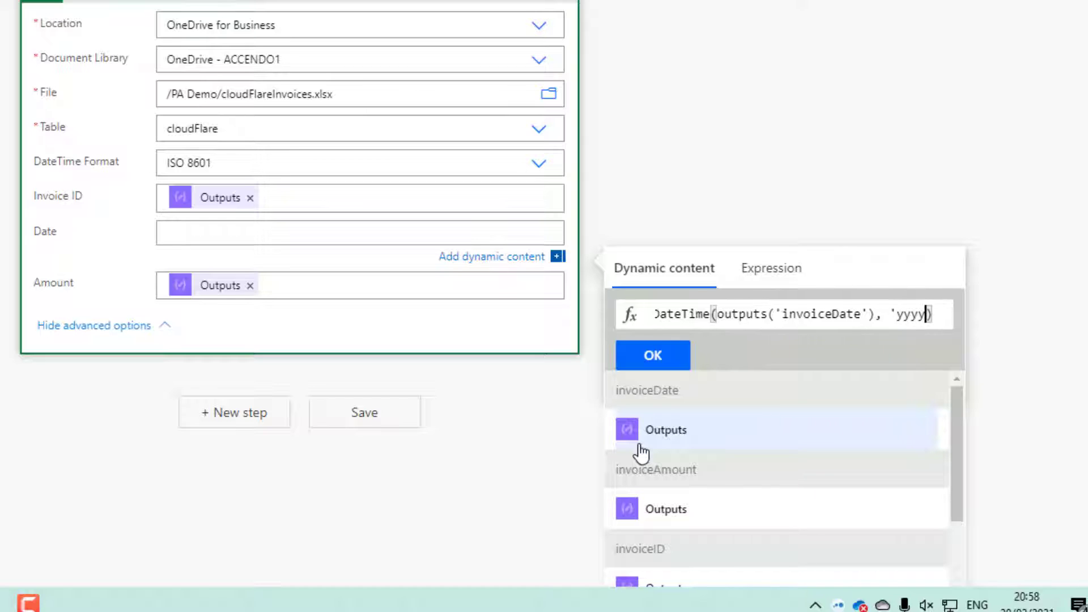
{"action": "type", "text": "-MM"}
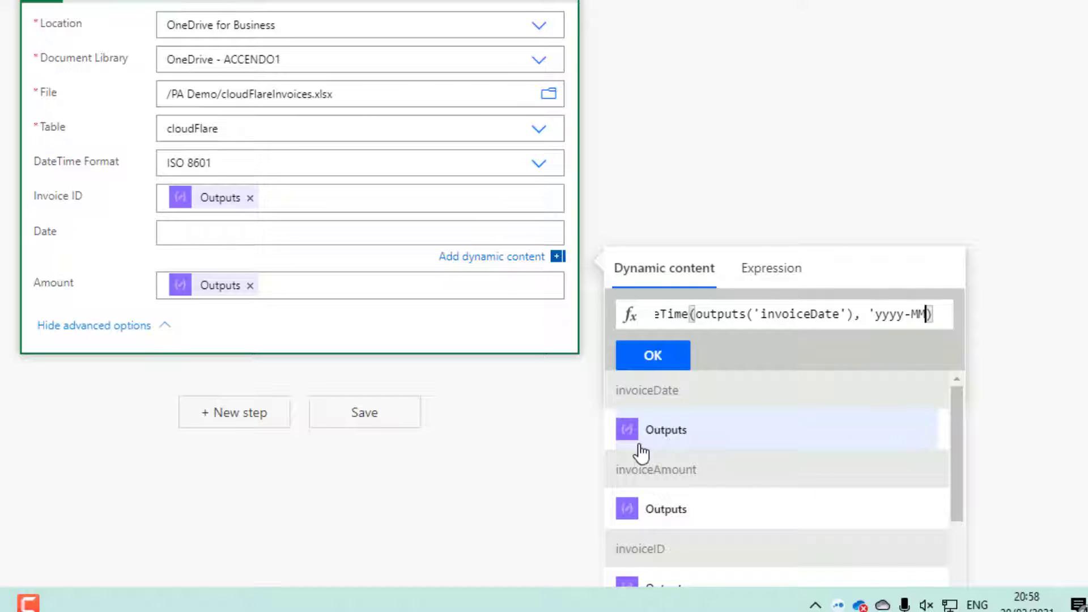
{"action": "type", "text": "-"}
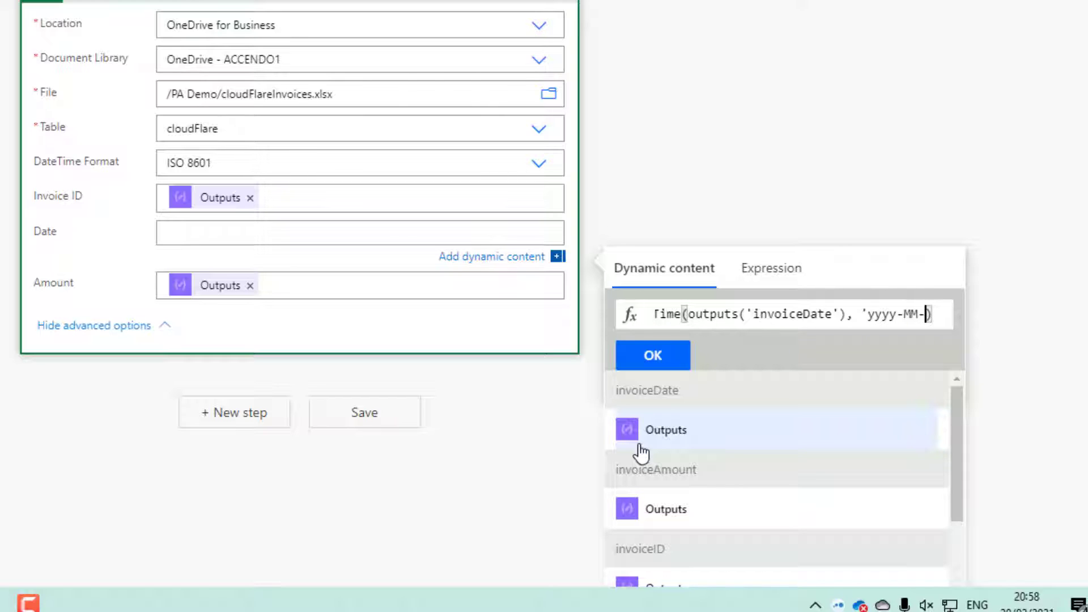
{"action": "type", "text": "dd"}
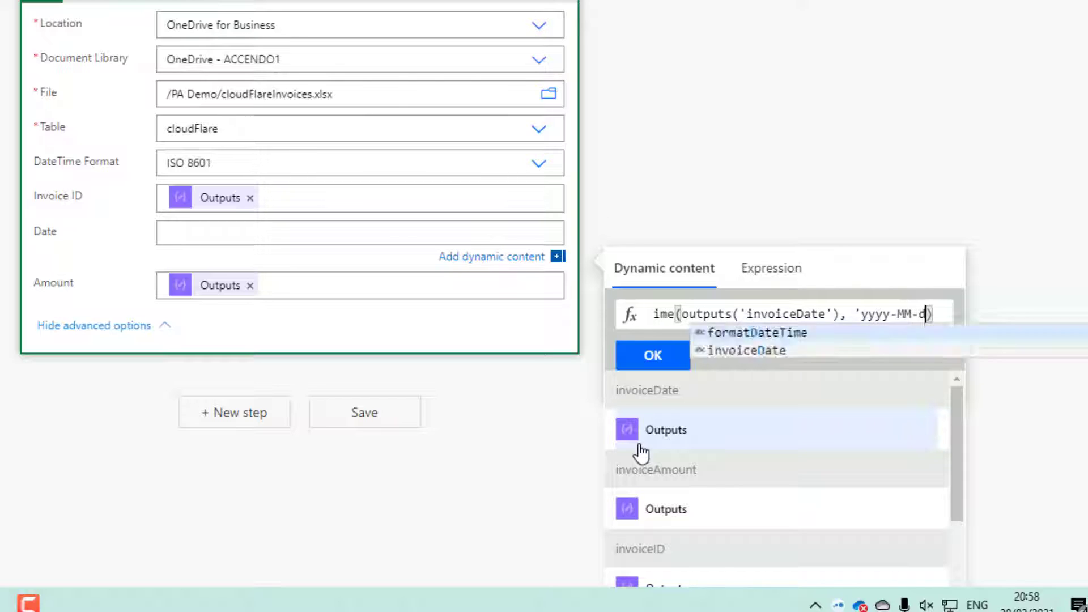
{"action": "type", "text": "'"}
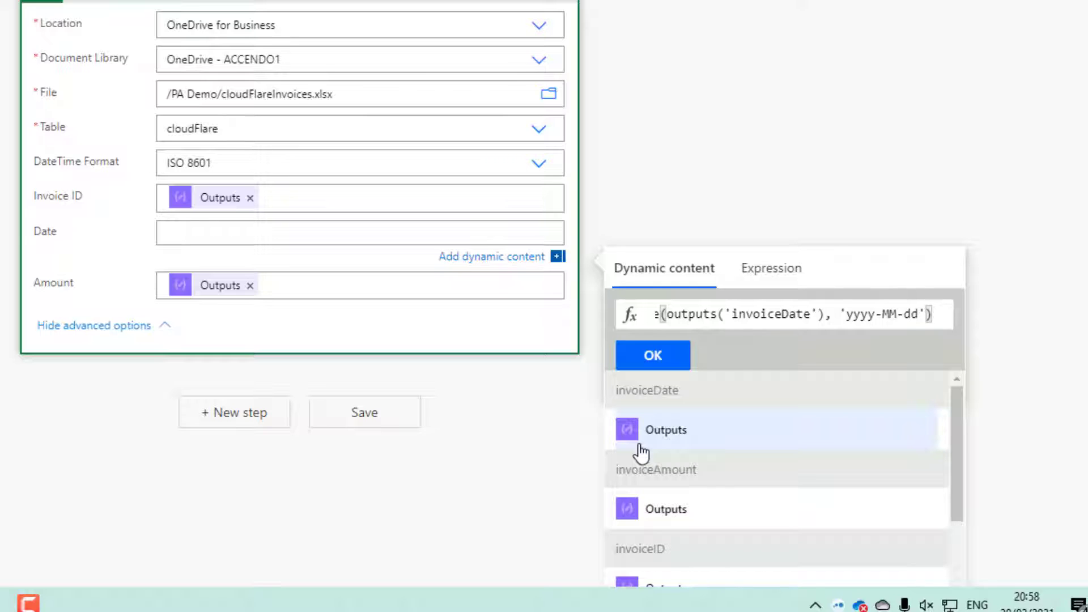
{"action": "left_click", "coordinate": [680, 362]}
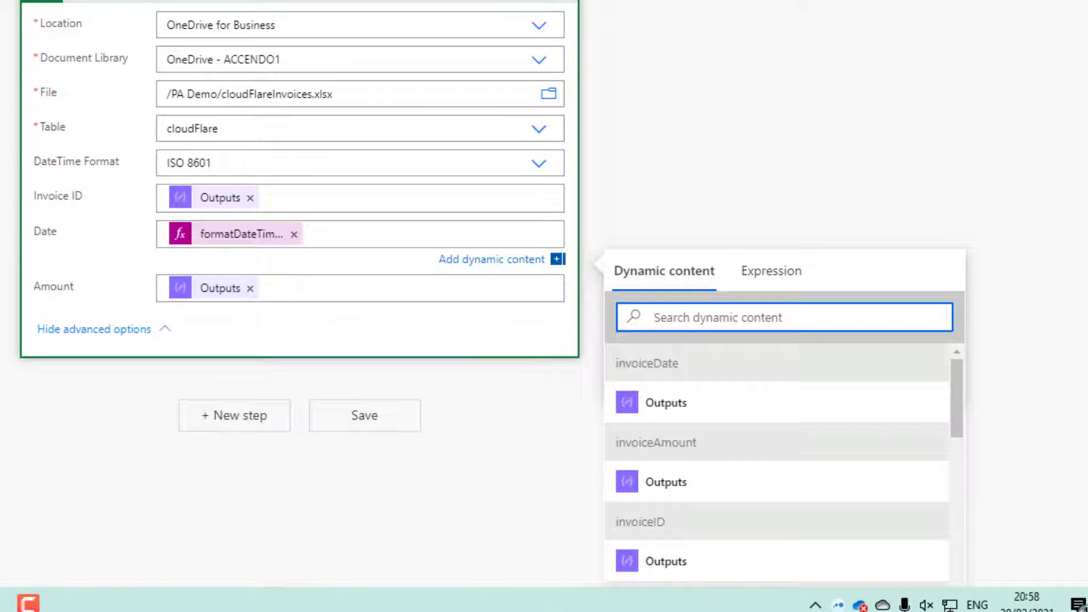
Step: Collapse the row action and add the Office 365 Outlook action "Move email (V2)" after it
{"action": "left_click", "coordinate": [156, 6]}
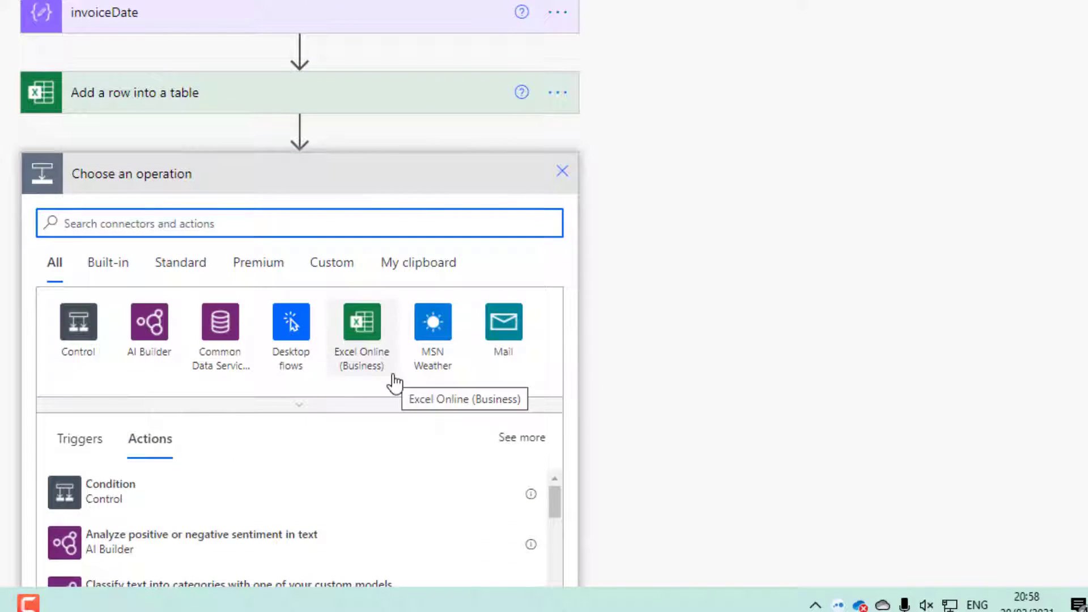
{"action": "scroll", "coordinate": [374, 340], "scroll_direction": "down", "scroll_amount": 3}
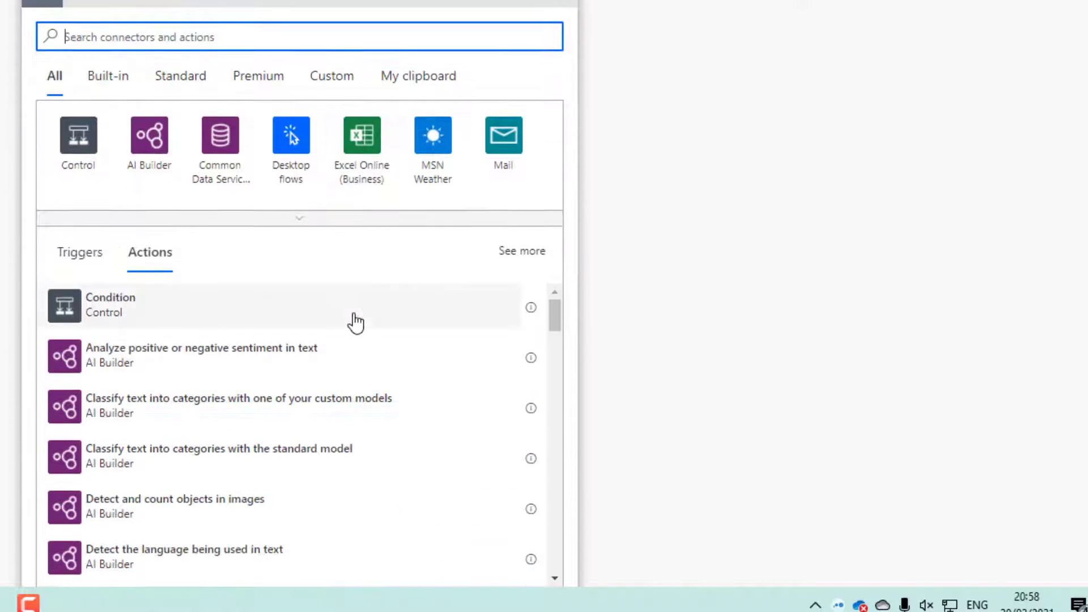
{"action": "type", "text": "outlook"}
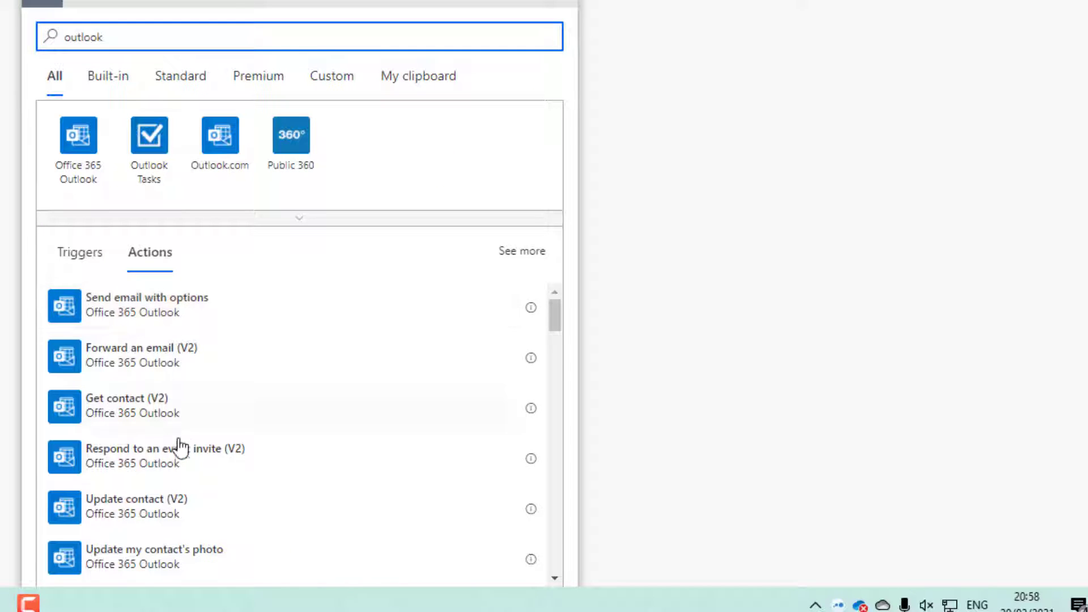
{"action": "scroll", "coordinate": [222, 489], "scroll_direction": "down", "scroll_amount": 1}
{"action": "scroll", "coordinate": [221, 488], "scroll_direction": "down", "scroll_amount": 3}
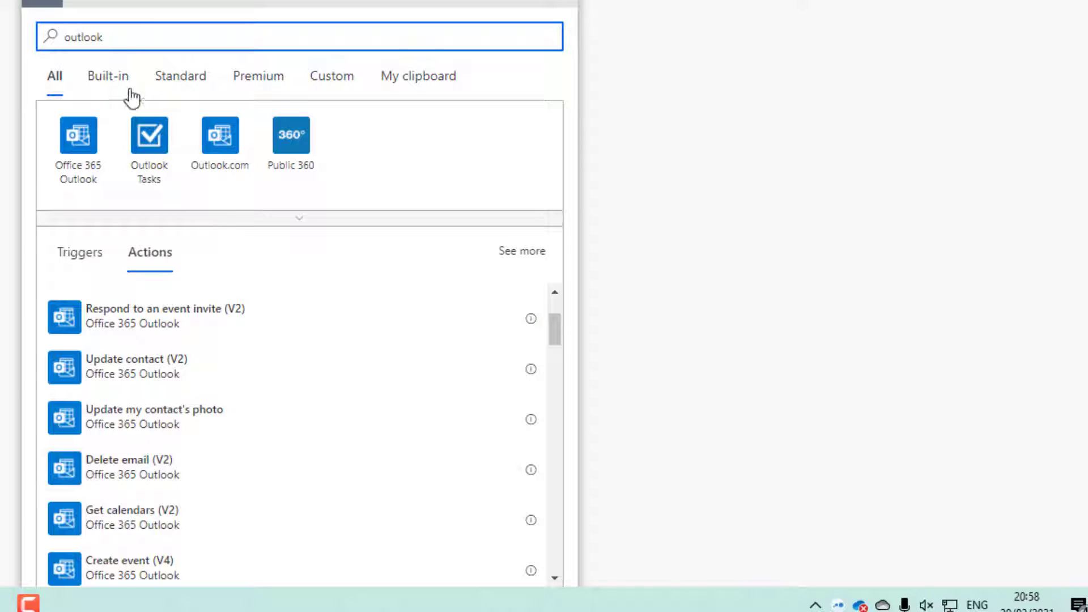
{"action": "left_click", "coordinate": [77, 139]}
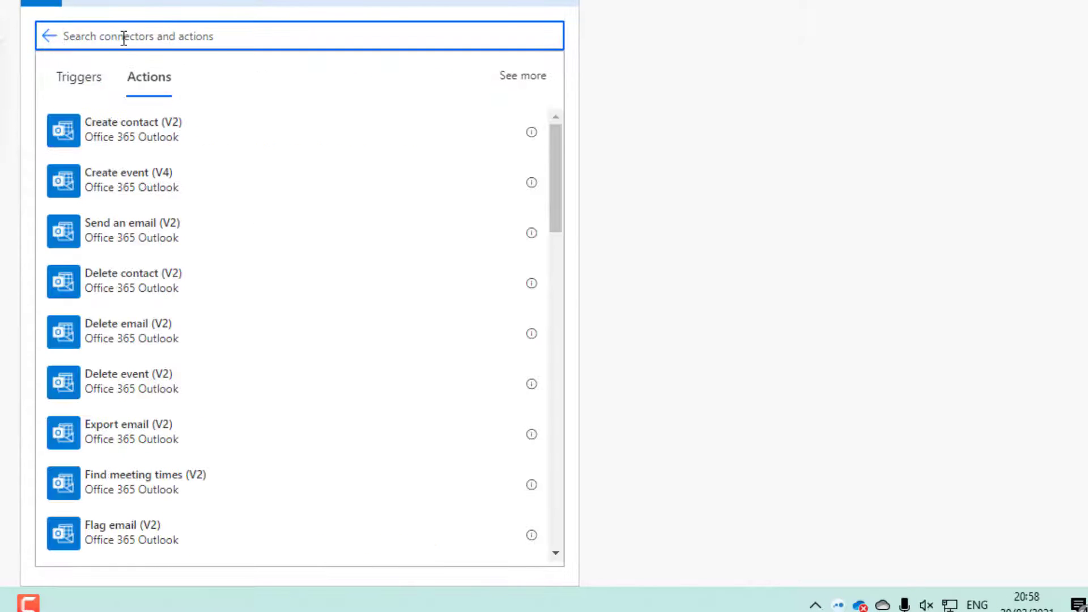
{"action": "type", "text": "move"}
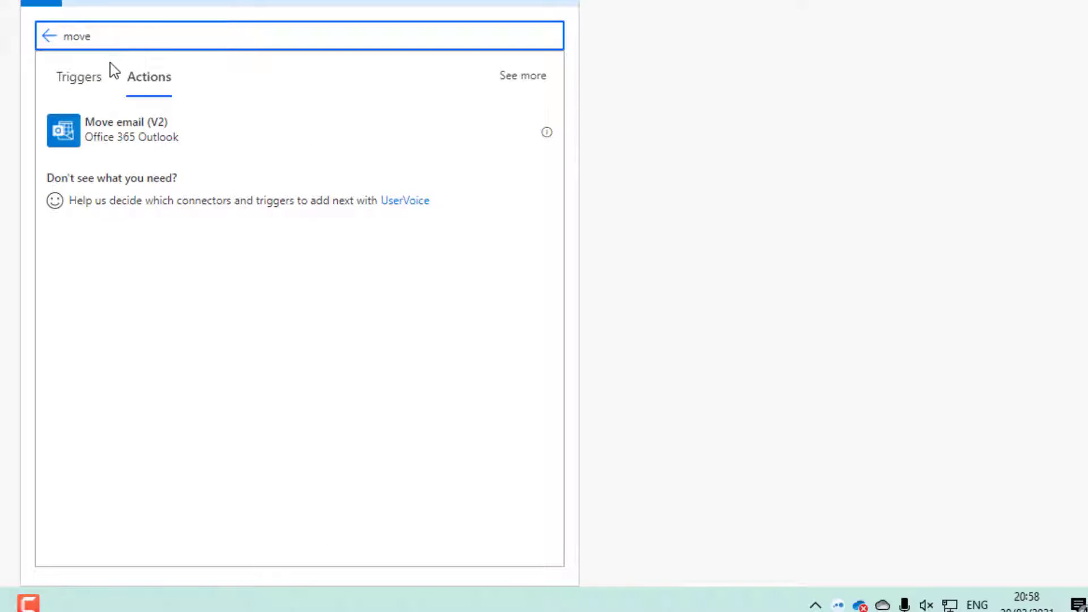
{"action": "left_click", "coordinate": [126, 136]}
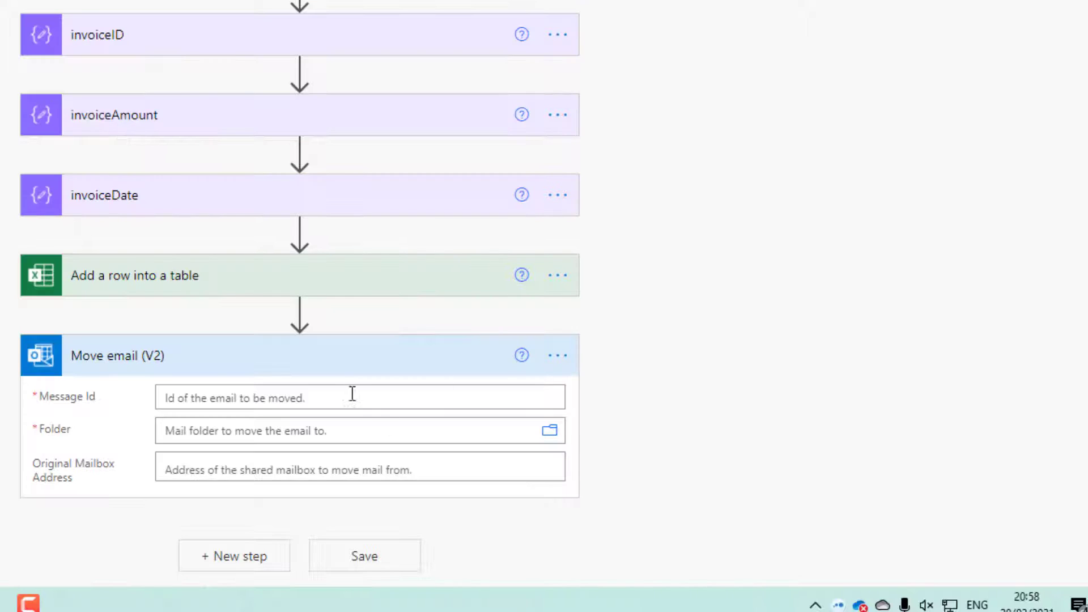
Step: Fill the Message Id of the Move email (V2) action with the email trigger's Message Id
{"action": "left_click", "coordinate": [352, 396]}
{"action": "scroll", "coordinate": [788, 238], "scroll_direction": "down", "scroll_amount": 3}
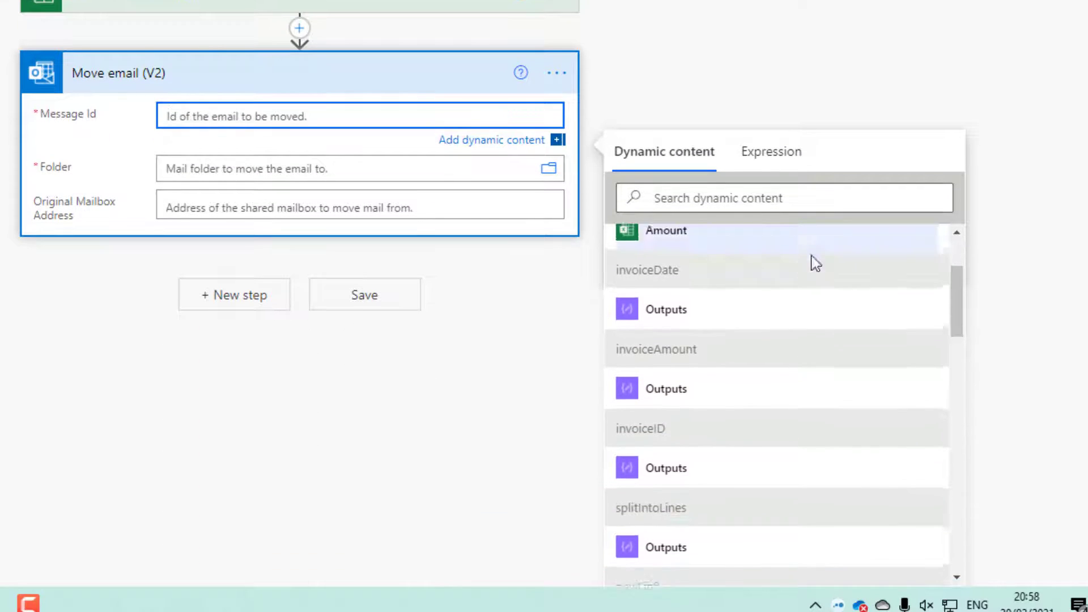
{"action": "left_click", "coordinate": [774, 198]}
{"action": "type", "text": "id"}
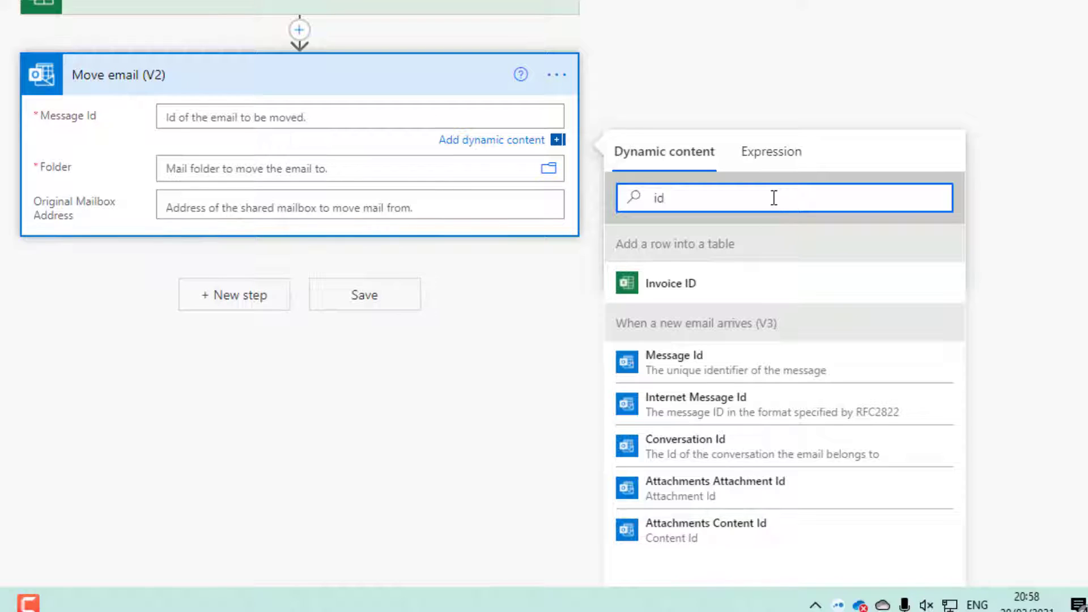
{"action": "left_click", "coordinate": [721, 364]}
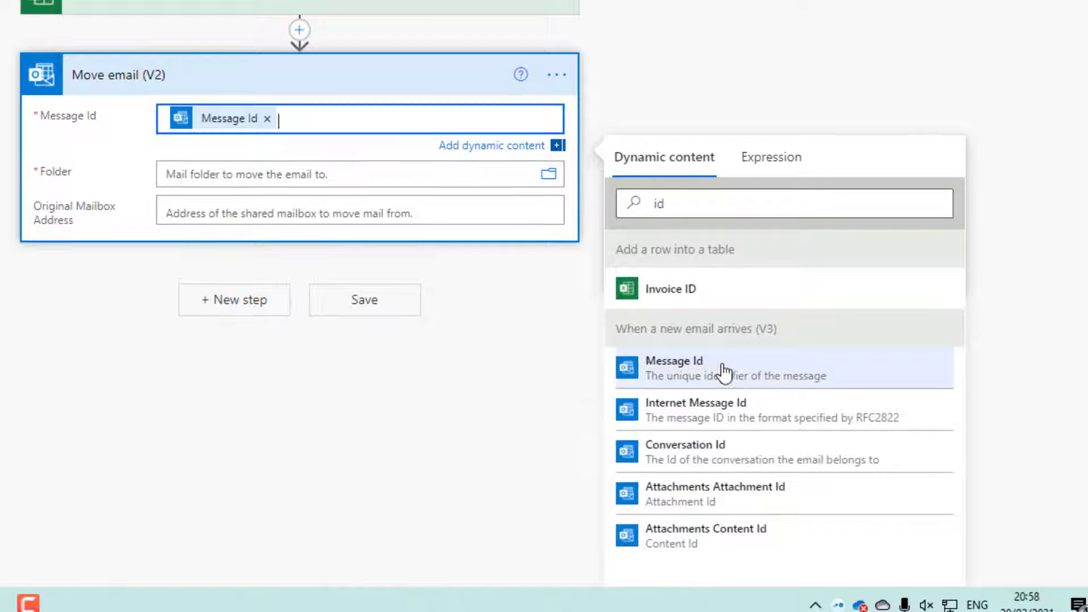
Step: Set the Move email action's destination folder to CloudFlare inside the _Suppliers mail folder
{"action": "left_click", "coordinate": [264, 173]}
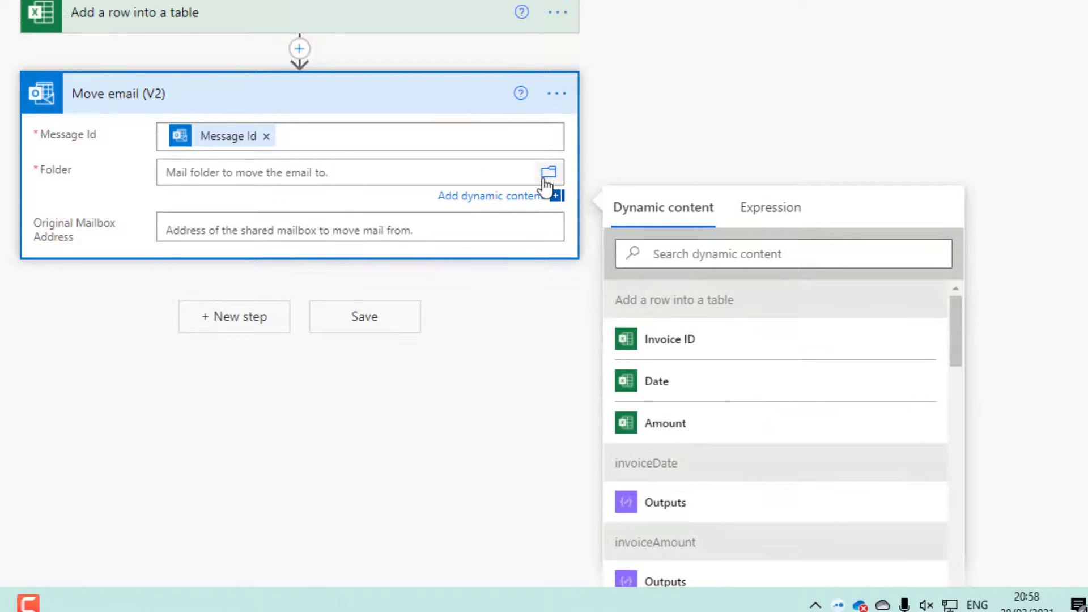
{"action": "left_click", "coordinate": [547, 174]}
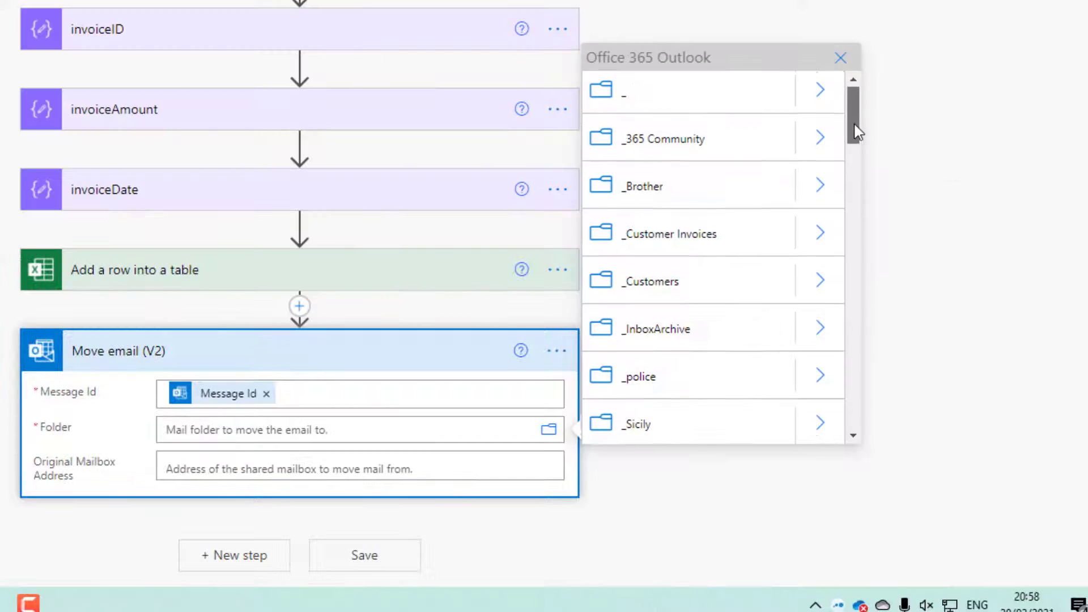
{"action": "scroll", "coordinate": [736, 255], "scroll_direction": "down", "scroll_amount": 4}
{"action": "left_click", "coordinate": [820, 255]}
{"action": "scroll", "coordinate": [838, 227], "scroll_direction": "down", "scroll_amount": 5}
{"action": "scroll", "coordinate": [852, 162], "scroll_direction": "down", "scroll_amount": 3}
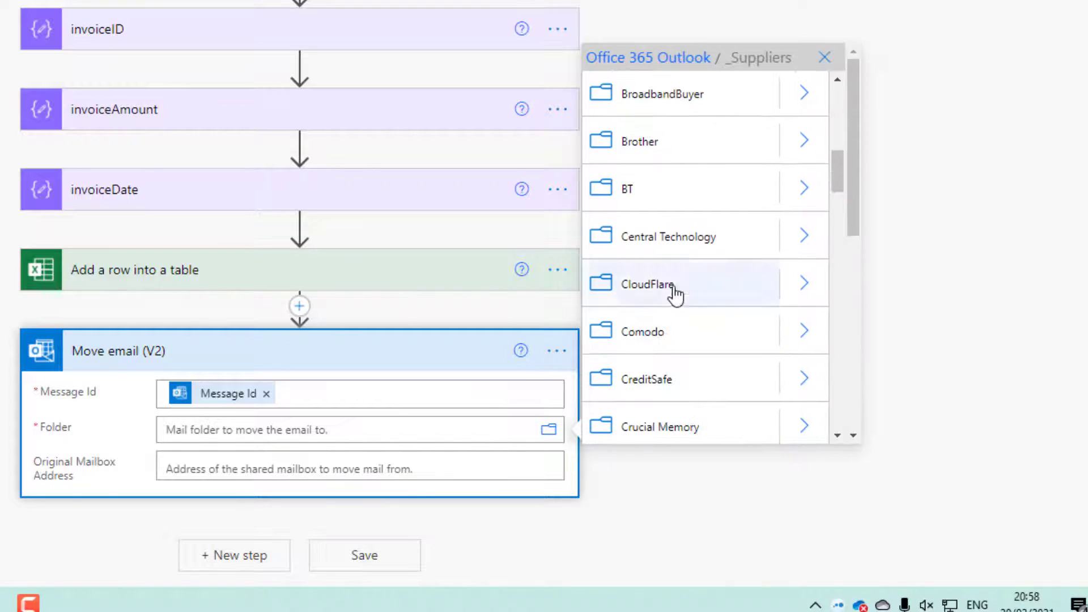
{"action": "left_click", "coordinate": [675, 296]}
Step: Save the flow and test it automatically with the most recently used trigger, bringing up the Outlook inbox as a smaller window before running
{"action": "scroll", "coordinate": [660, 357], "scroll_direction": "down", "scroll_amount": 4}
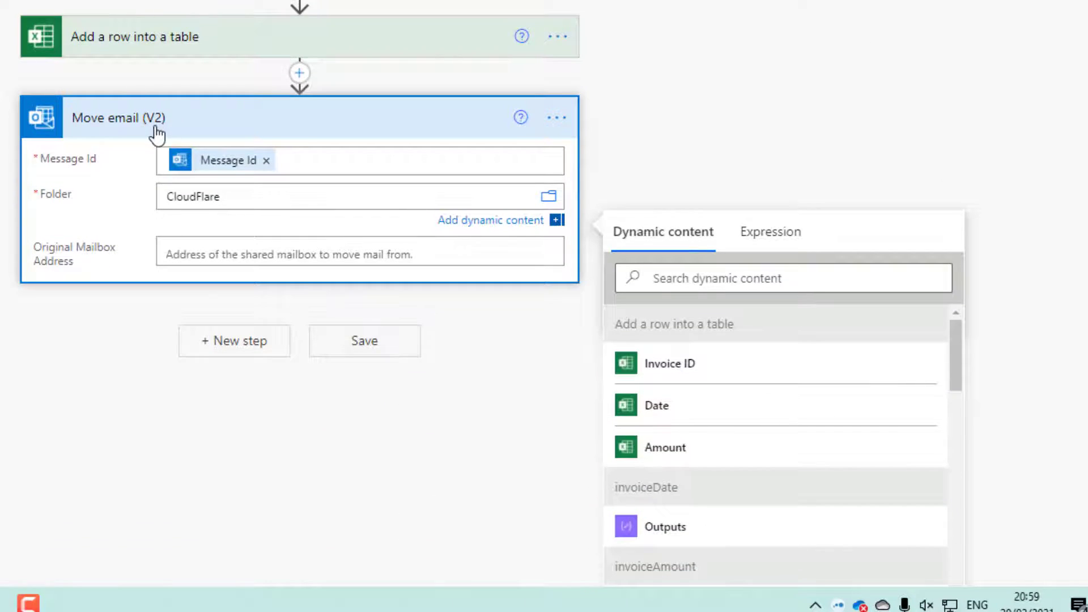
{"action": "left_click", "coordinate": [357, 341]}
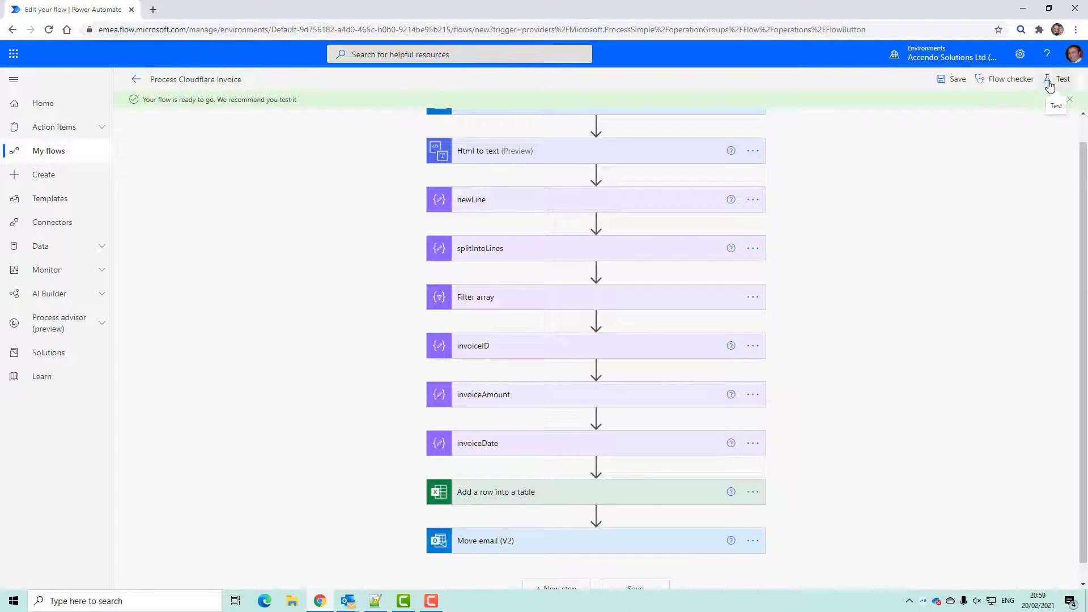
{"action": "left_click", "coordinate": [1049, 85]}
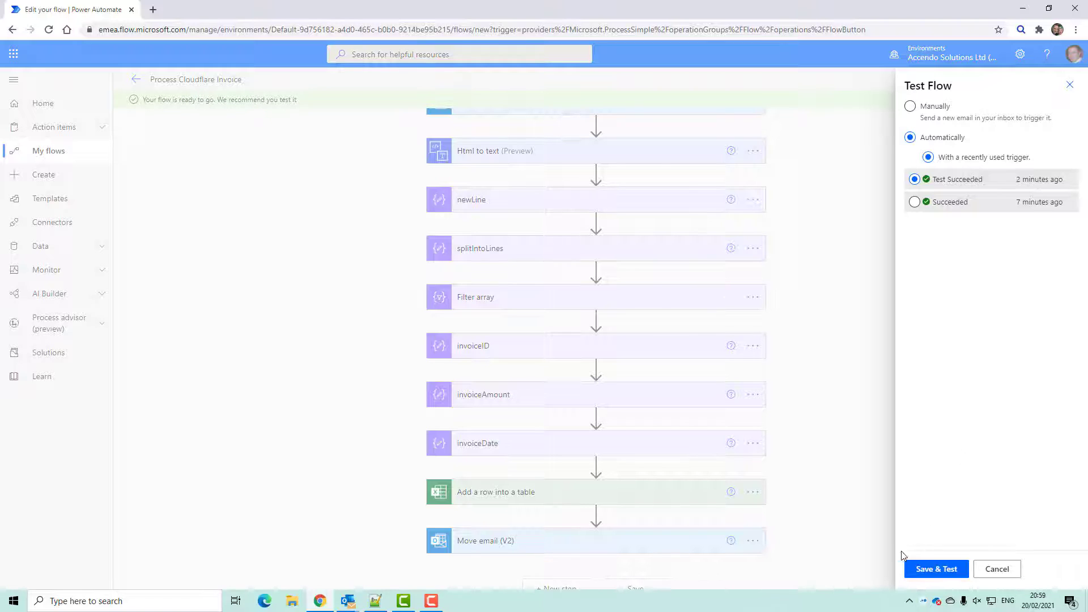
{"action": "mouse_move", "coordinate": [350, 605]}
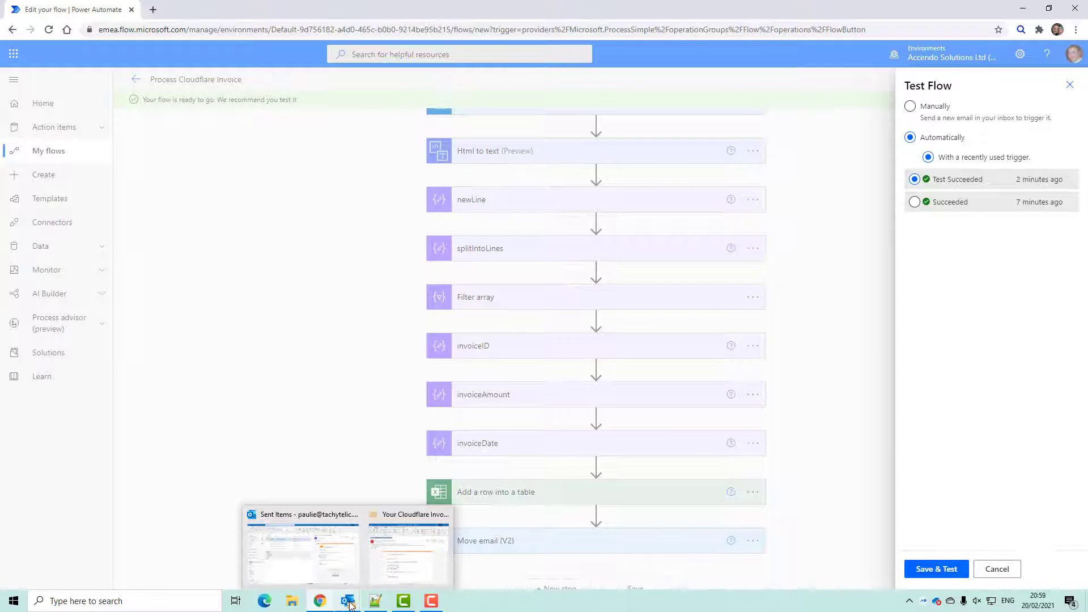
{"action": "left_click", "coordinate": [343, 580]}
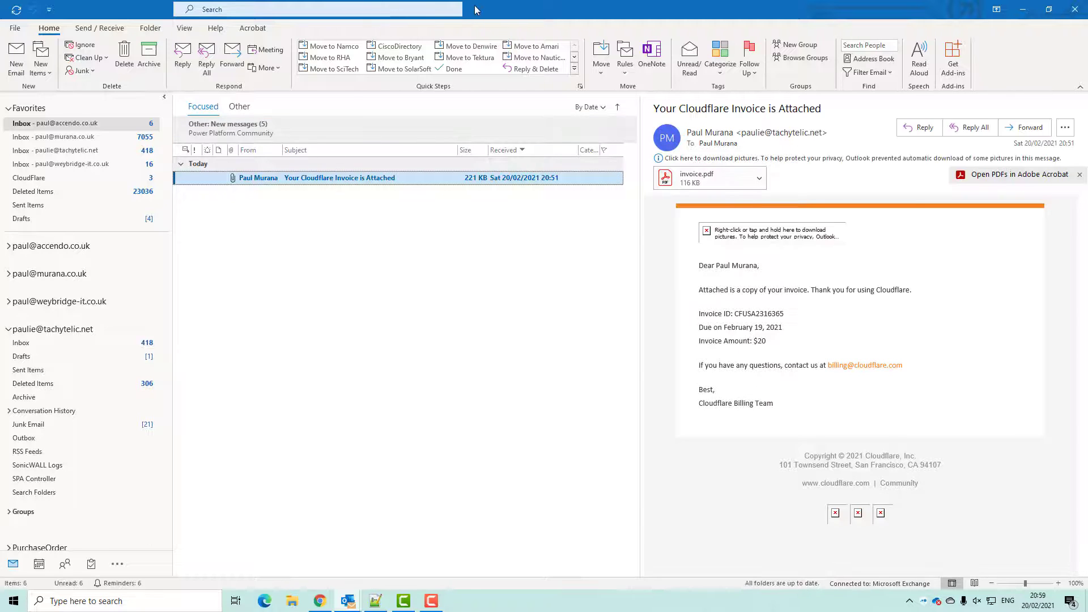
{"action": "left_click_drag", "start_coordinate": [475, 9], "coordinate": [463, 71]}
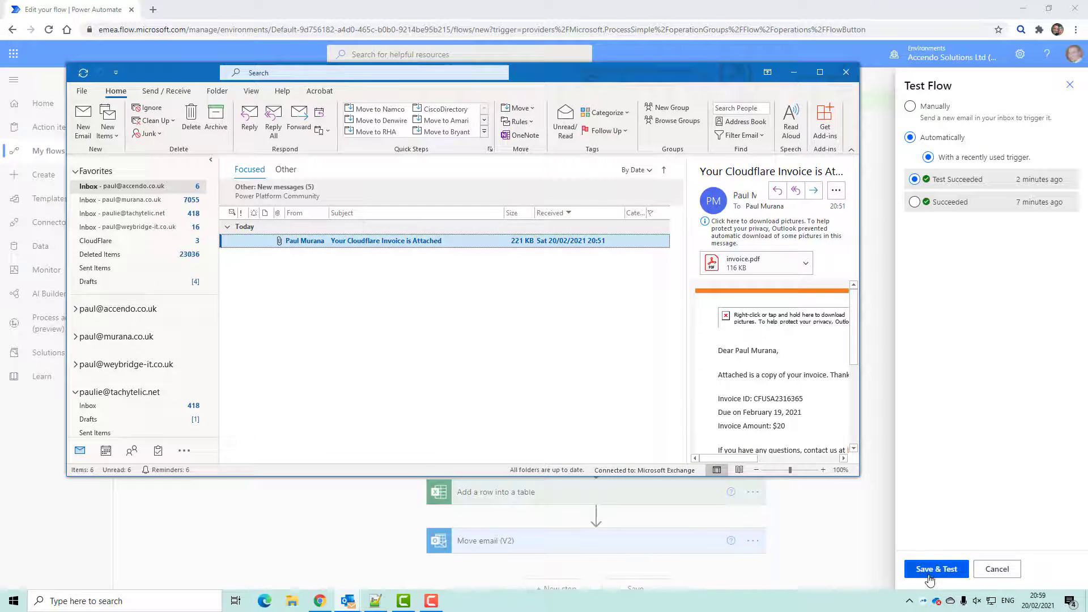
{"action": "left_click", "coordinate": [930, 574]}
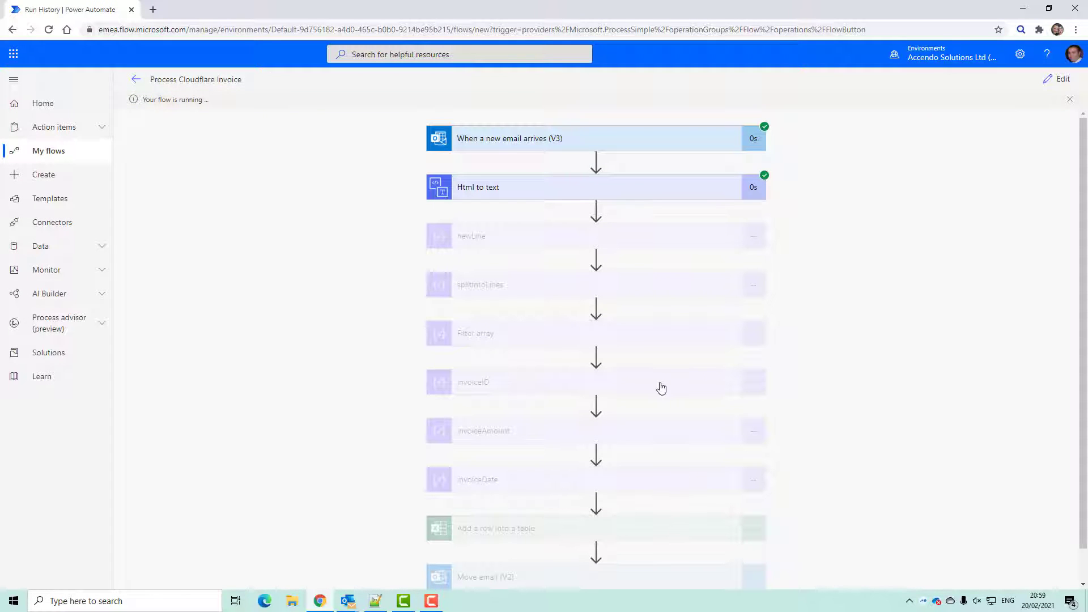
{"action": "scroll", "coordinate": [663, 391], "scroll_direction": "down", "scroll_amount": 1}
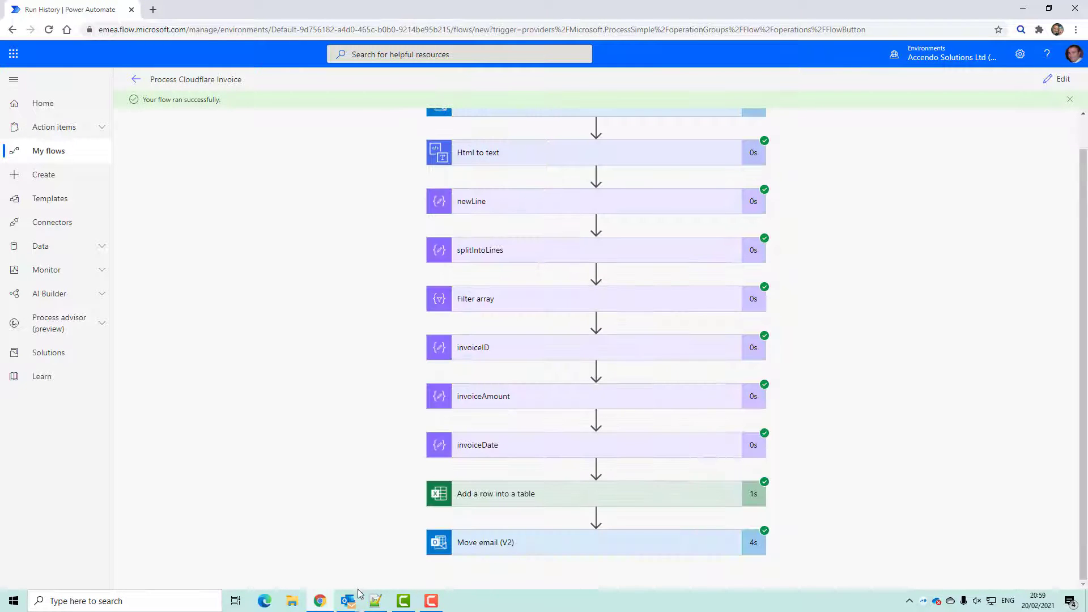
Step: Switch to Outlook to check the inbox, and open the cloudFlareInvoices workbook in Excel to examine the table's last row
{"action": "mouse_move", "coordinate": [348, 600]}
{"action": "left_click", "coordinate": [295, 555]}
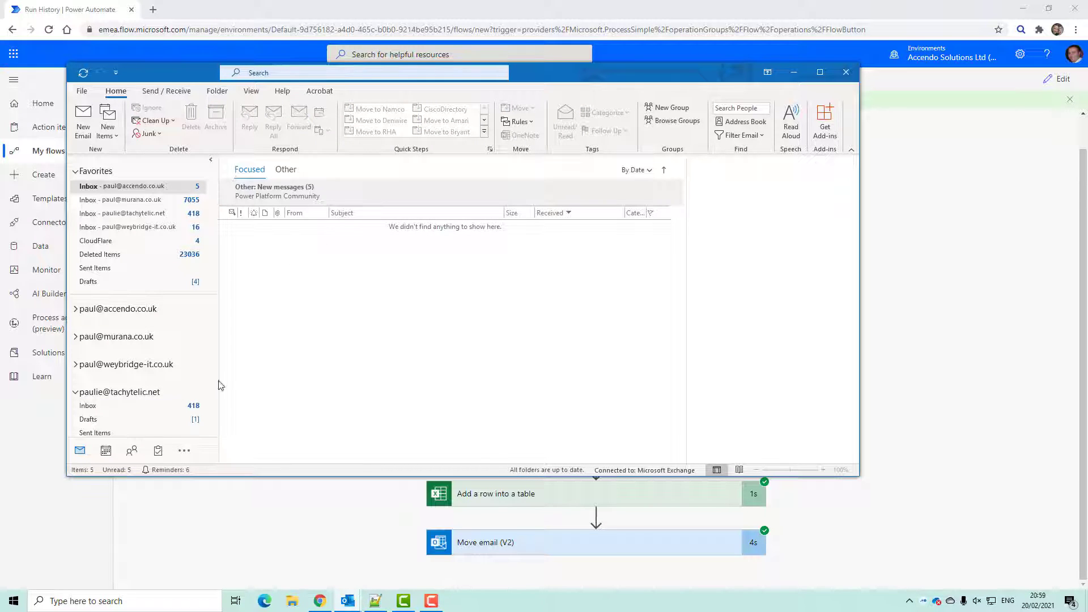
{"action": "left_click", "coordinate": [14, 599]}
{"action": "type", "text": "ex"}
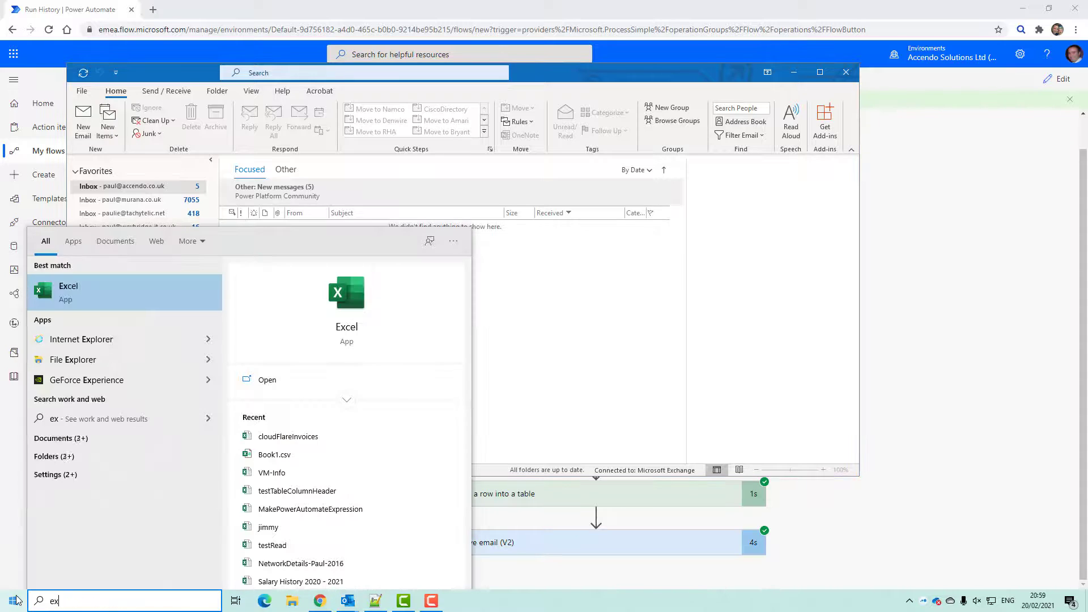
{"action": "type", "text": "c"}
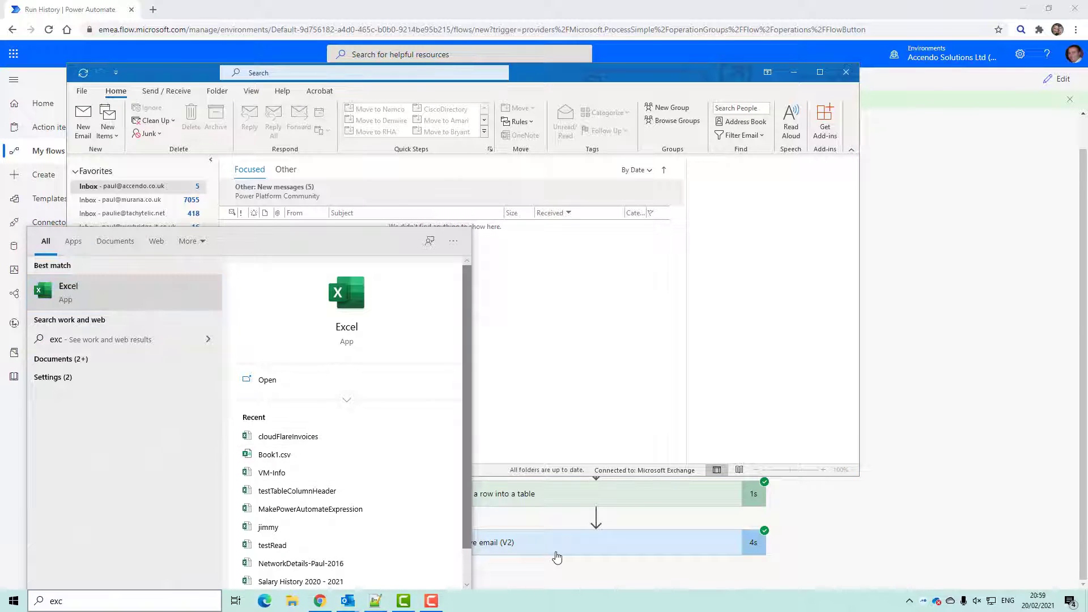
{"action": "key", "text": "Return"}
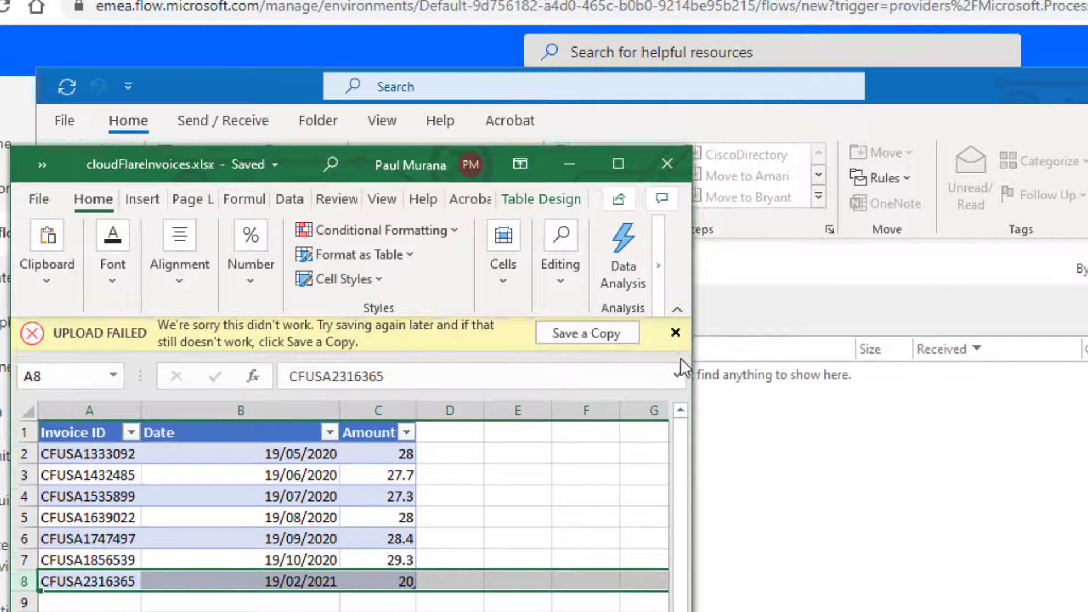
{"action": "left_click", "coordinate": [675, 334]}
{"action": "left_click_drag", "start_coordinate": [106, 547], "coordinate": [371, 552]}
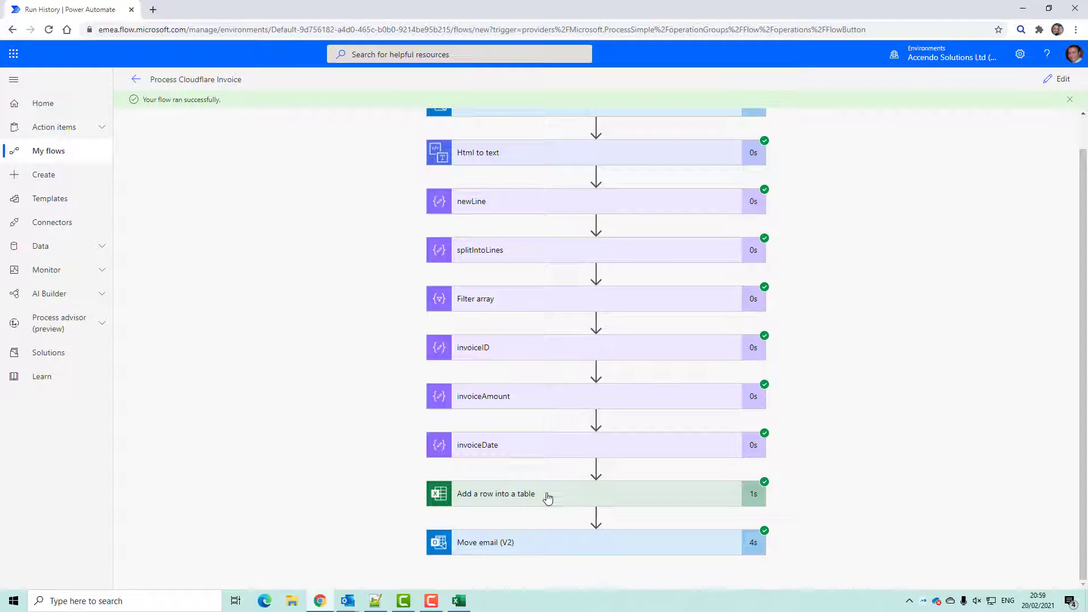
Step: Examine the date passed to the "Add a row into a table" action in the flow run, and collapse the action again
{"action": "left_click", "coordinate": [548, 497]}
{"action": "scroll", "coordinate": [634, 453], "scroll_direction": "down", "scroll_amount": 5}
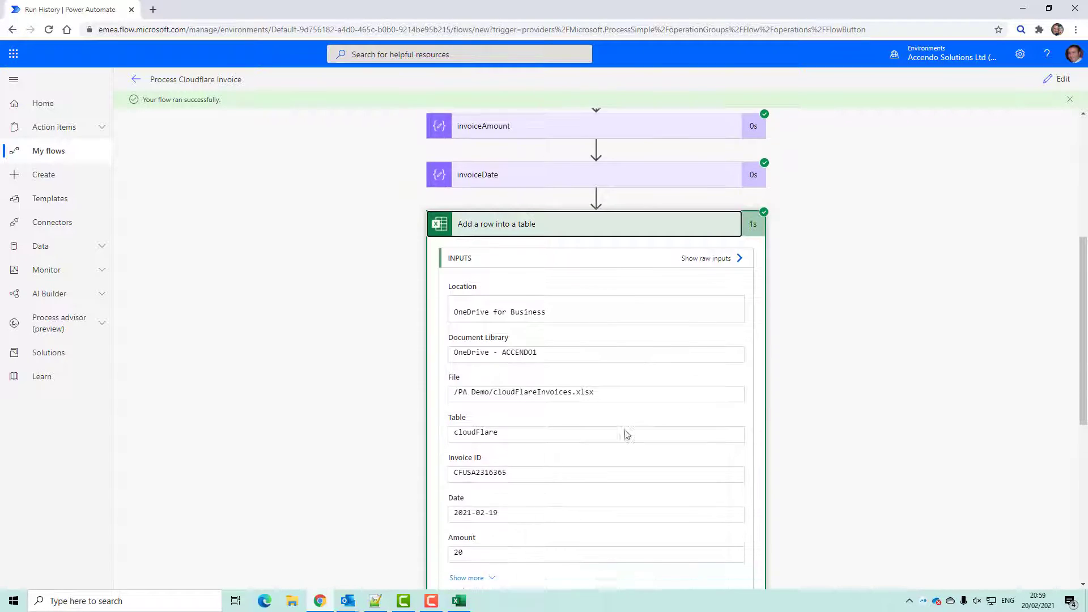
{"action": "scroll", "coordinate": [627, 434], "scroll_direction": "down", "scroll_amount": 1}
{"action": "mouse_move", "coordinate": [500, 457]}
{"action": "left_mouse_down"}
{"action": "mouse_move", "coordinate": [475, 457]}
{"action": "mouse_move", "coordinate": [503, 459]}
{"action": "left_mouse_up"}
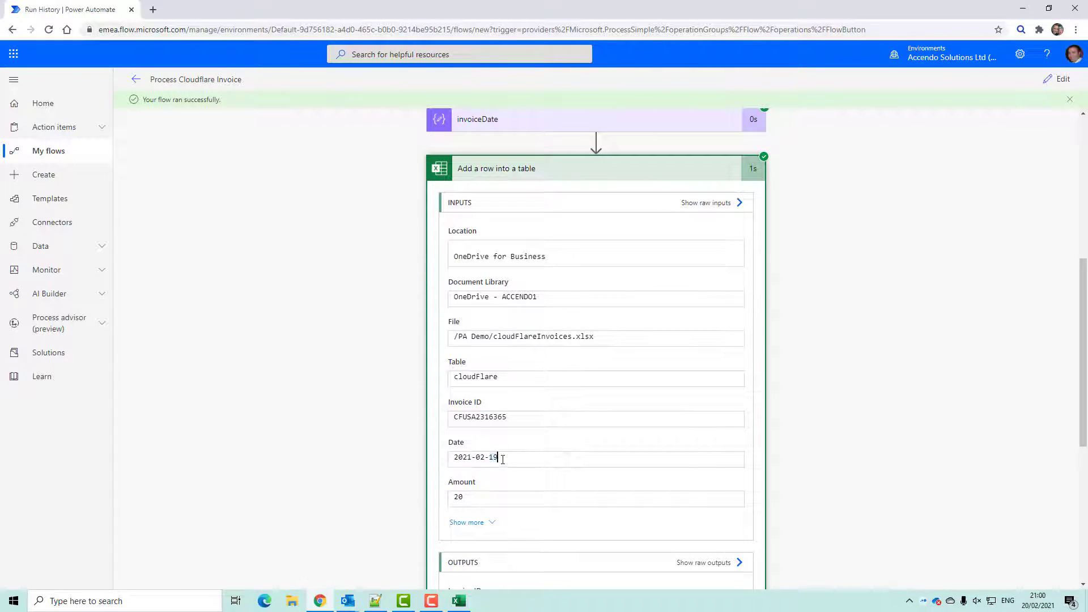
{"action": "triple_click", "coordinate": [502, 459]}
{"action": "left_click", "coordinate": [513, 459]}
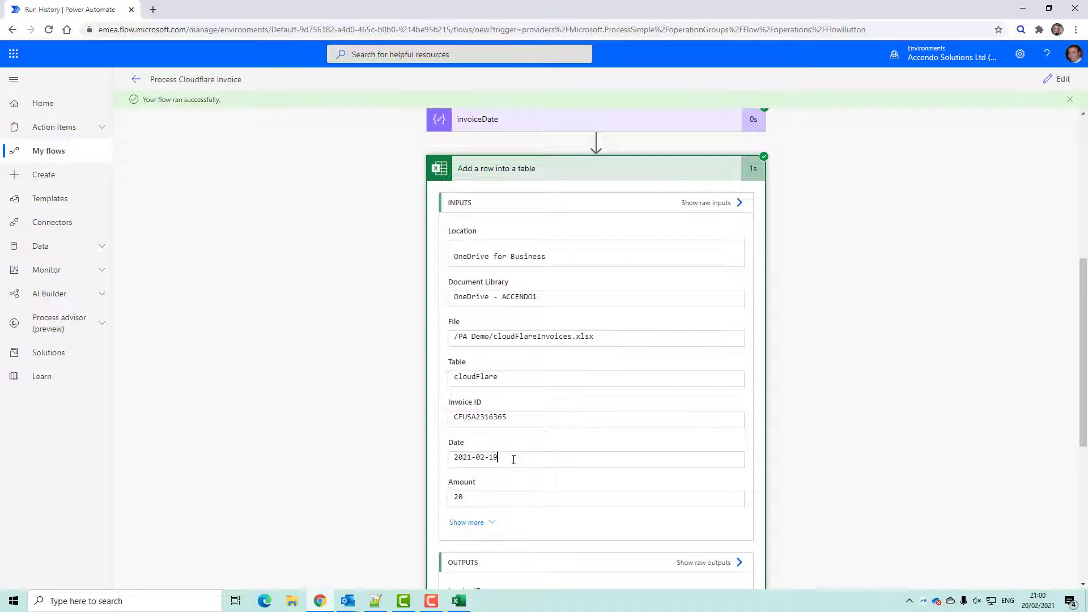
{"action": "left_click", "coordinate": [526, 209]}
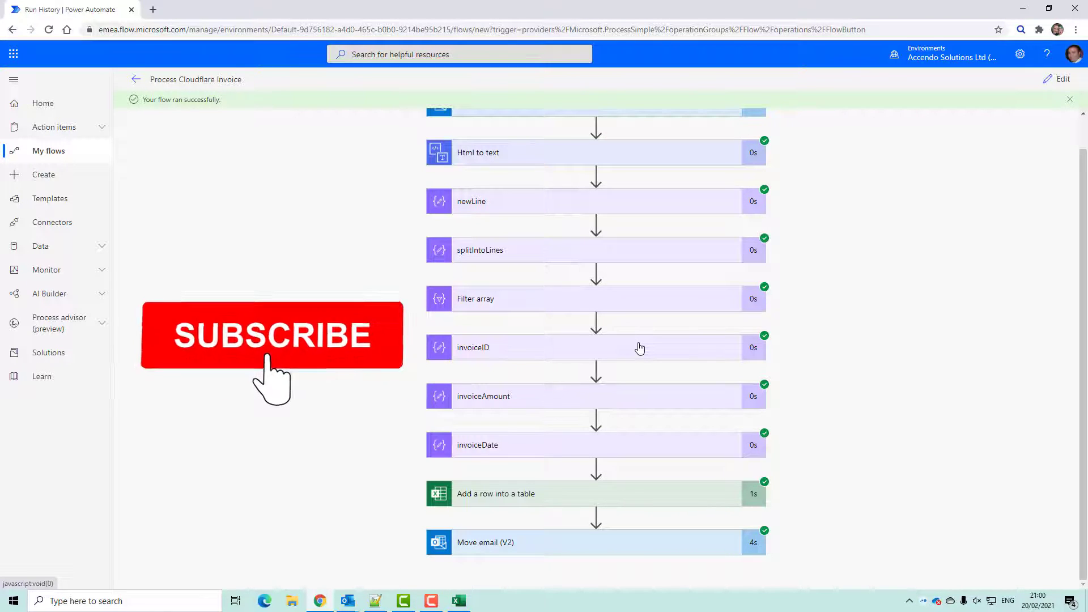
Step: Reopen the flow for editing and insert a Compose action between invoiceDate and "Add a row into a table"
{"action": "scroll", "coordinate": [646, 347], "scroll_direction": "up", "scroll_amount": 1}
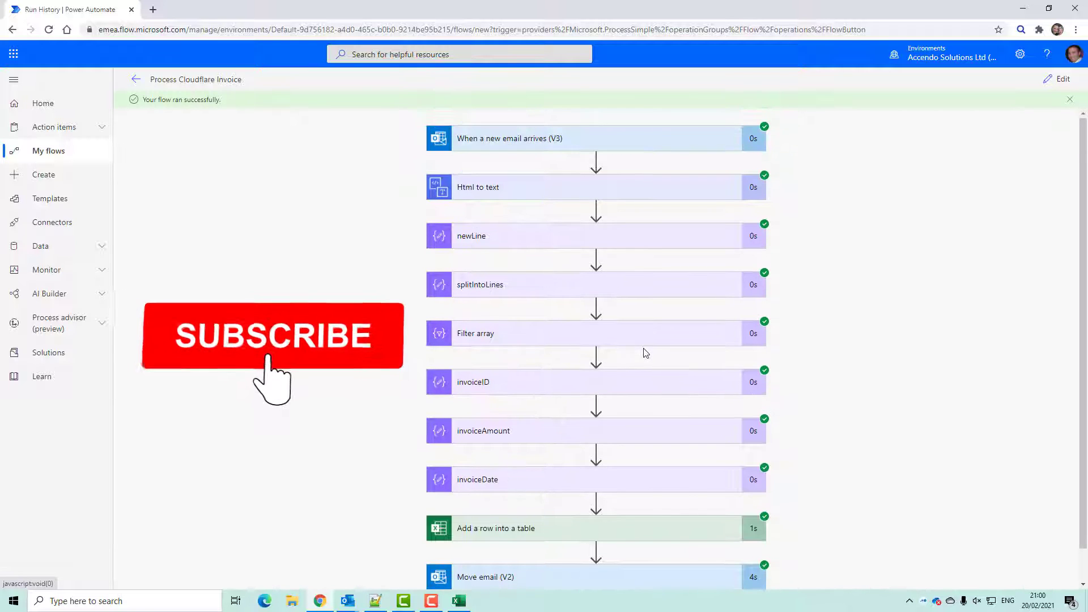
{"action": "scroll", "coordinate": [646, 347], "scroll_direction": "down", "scroll_amount": 1}
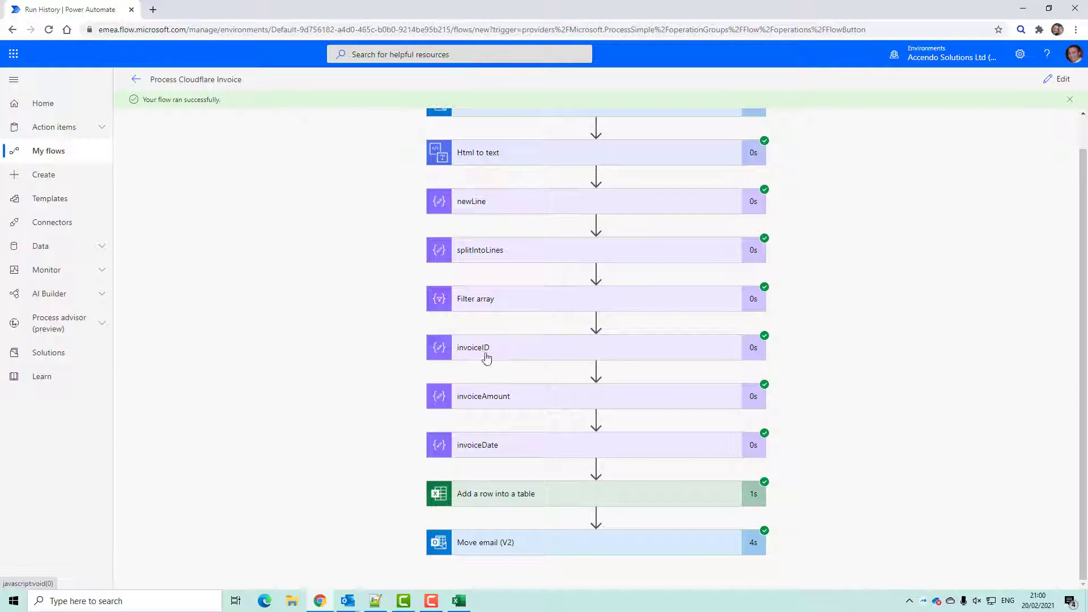
{"action": "left_click", "coordinate": [1060, 80]}
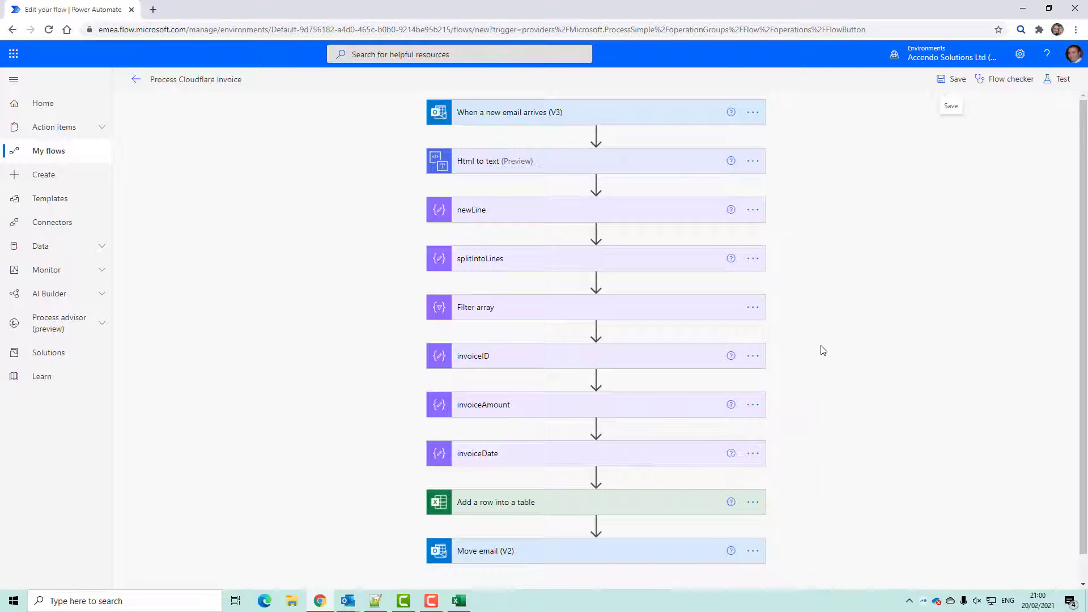
{"action": "left_click", "coordinate": [594, 479]}
{"action": "left_click", "coordinate": [613, 493]}
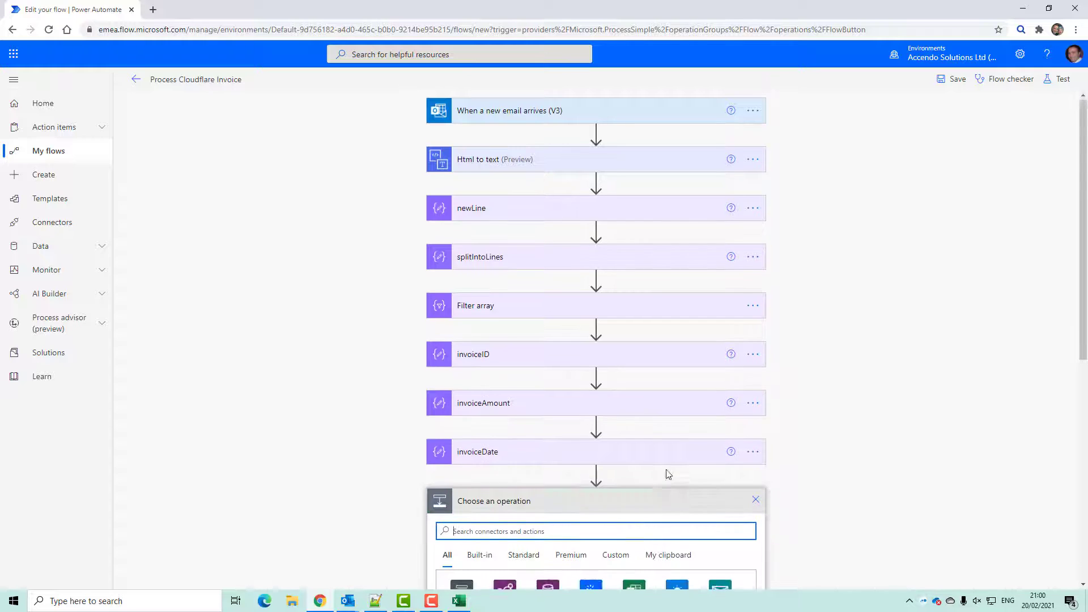
{"action": "type", "text": "compose"}
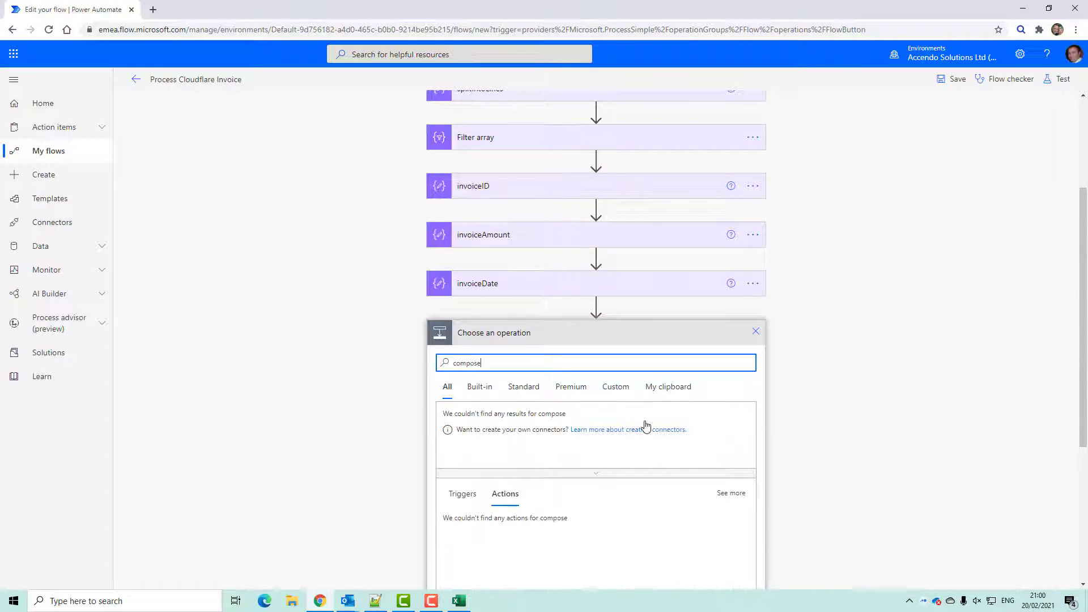
{"action": "left_click", "coordinate": [538, 531]}
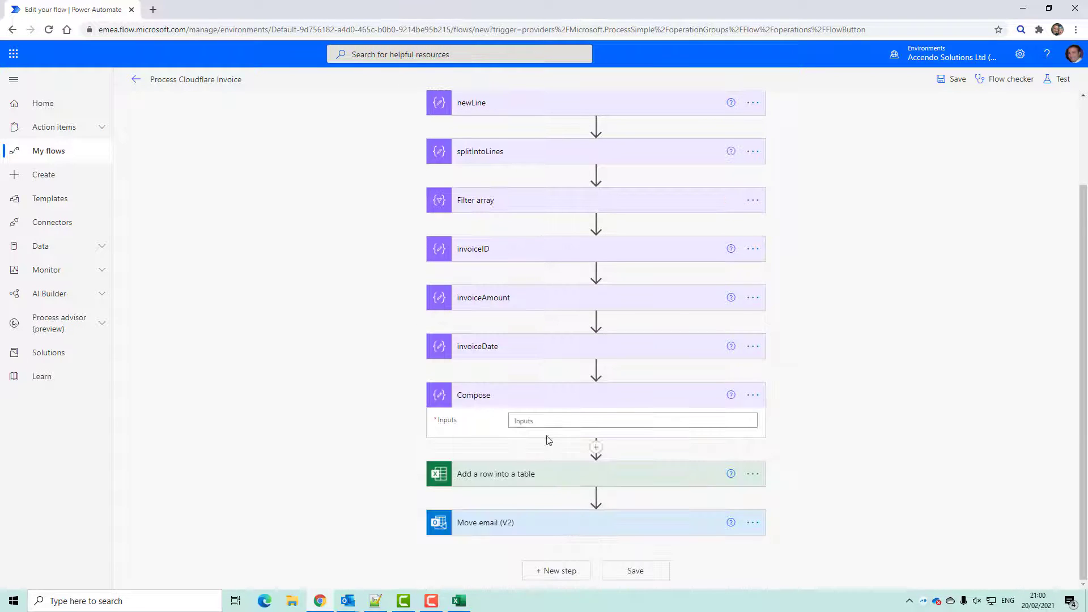
Step: Rename the new Compose action as invoiceDetails
{"action": "left_click", "coordinate": [753, 395]}
{"action": "left_click", "coordinate": [794, 413]}
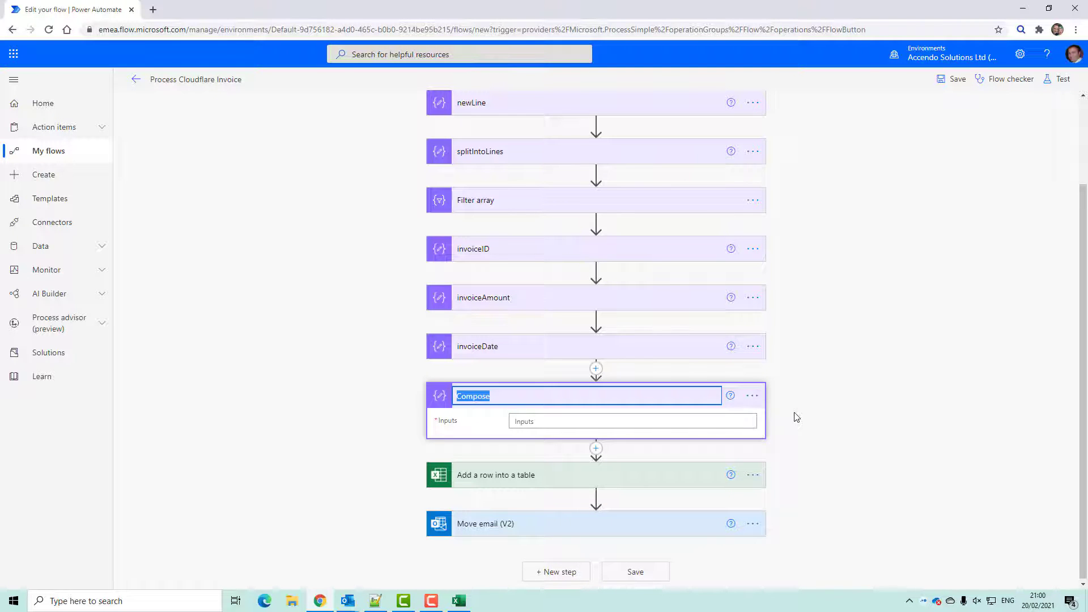
{"action": "type", "text": "invoiceDetails"}
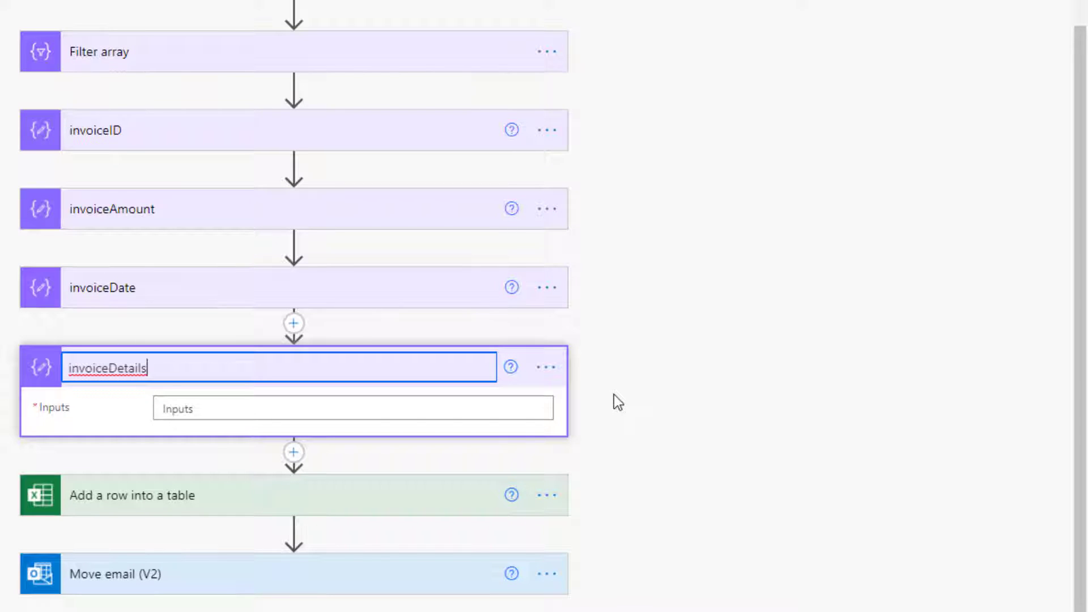
Step: Start a JSON object in the inputs of invoiceDetails with an "invoiceID" key and an empty quoted value
{"action": "left_click", "coordinate": [304, 403]}
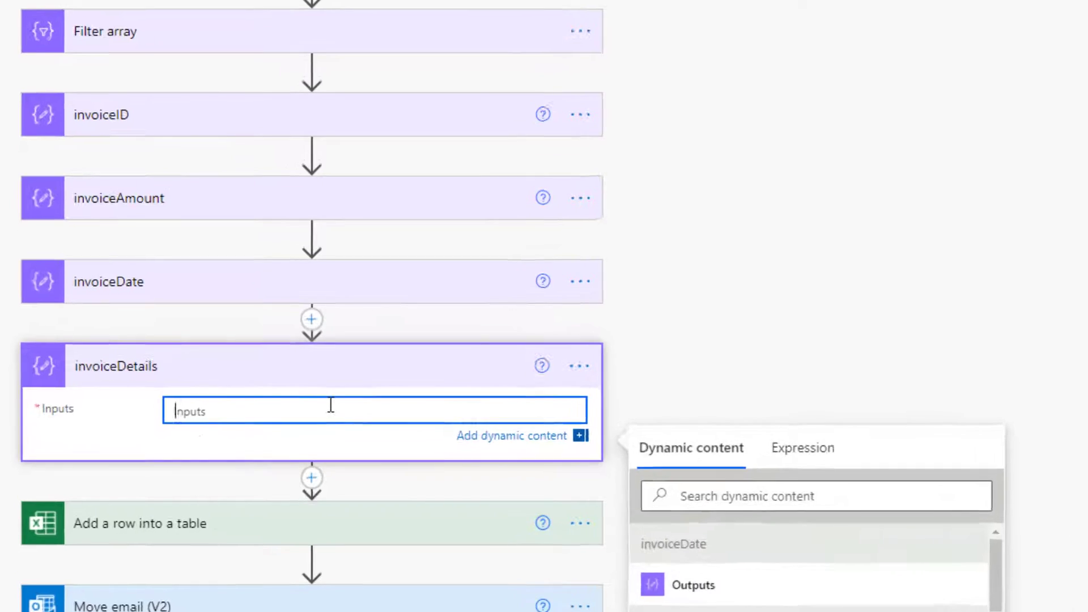
{"action": "type", "text": "{"}
{"action": "key", "text": "Return"}
{"action": "key", "text": "Return"}
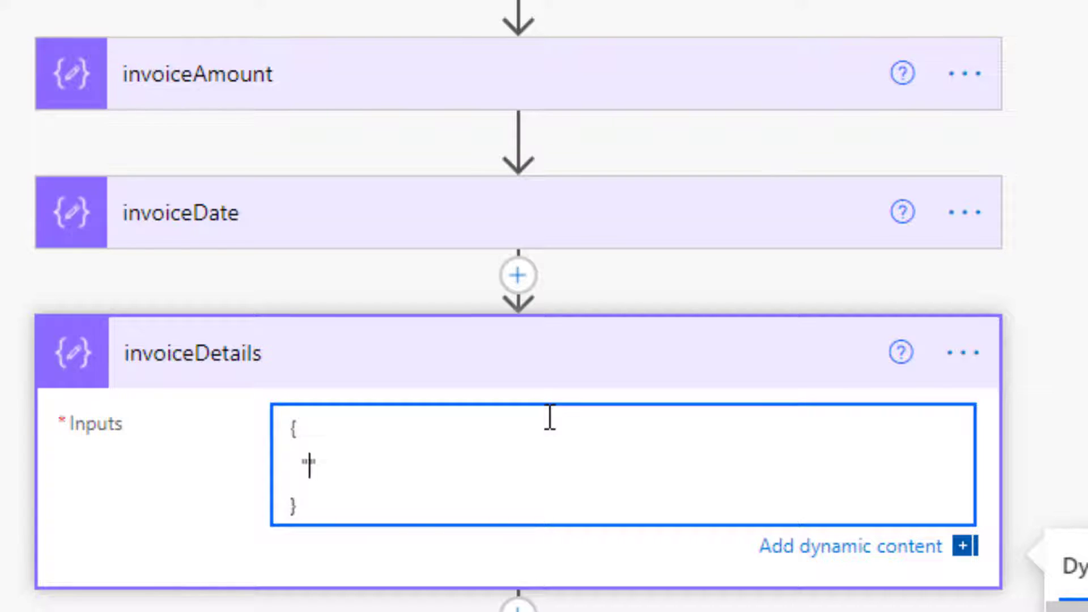
{"action": "type", "text": "invoiceID\": \""}
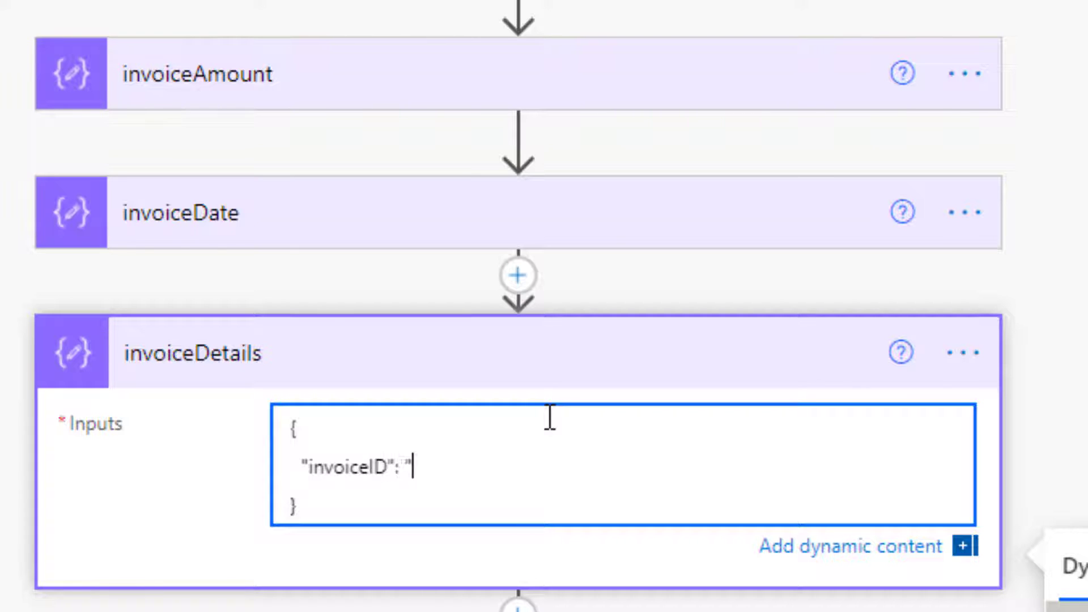
{"action": "type", "text": "\","}
Step: Add invoiceAmount and invoiceDate entries with empty quoted values to the JSON object in invoiceDetails
{"action": "key", "text": "Return"}
{"action": "type", "text": "\"i"}
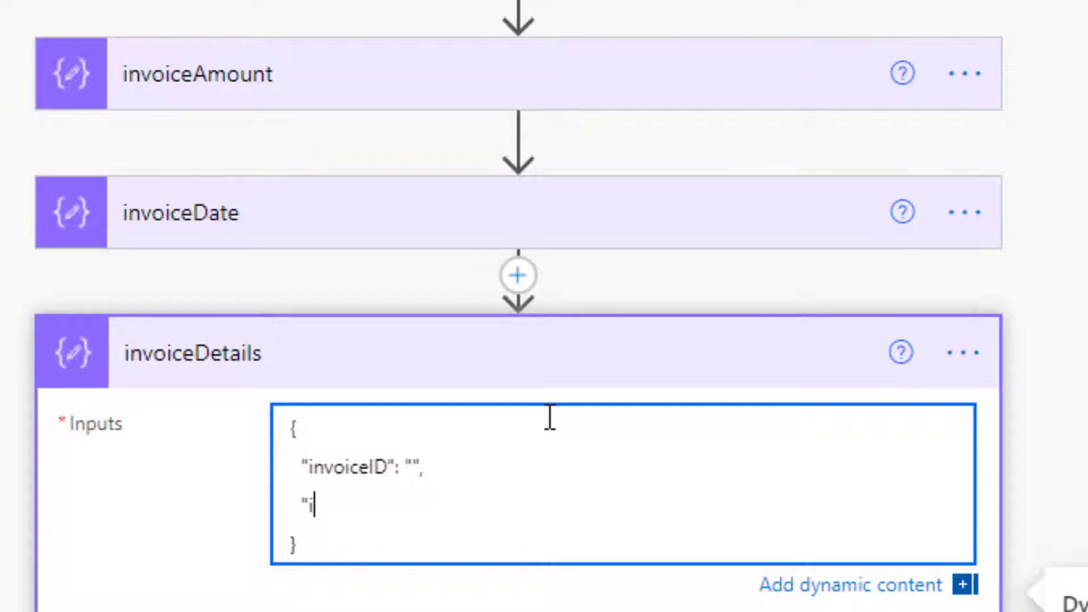
{"action": "type", "text": "nvoiceAmount"}
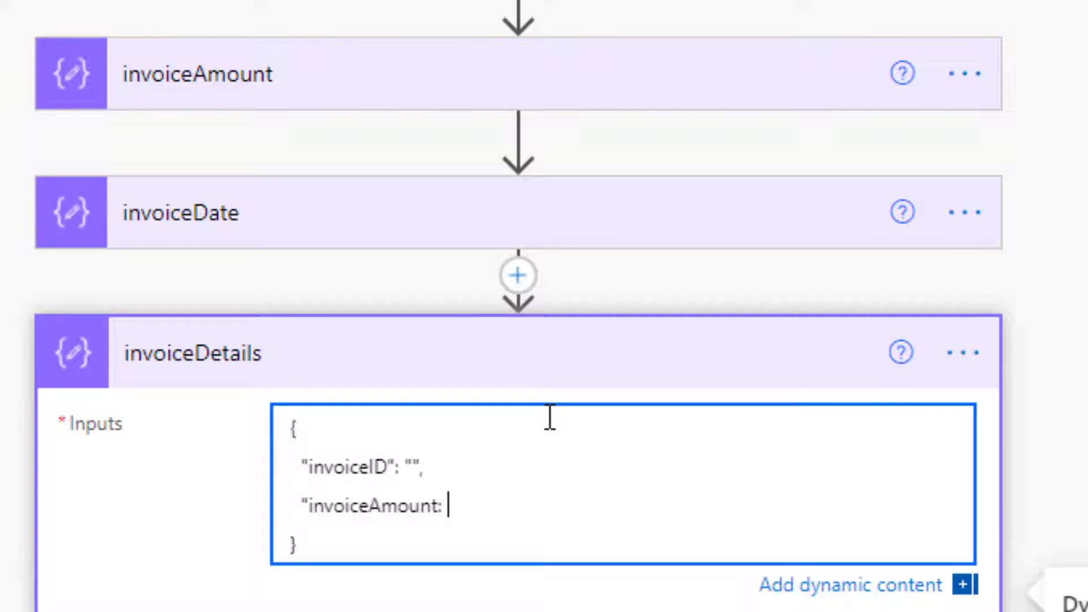
{"action": "type", "text": ": \"\","}
{"action": "key", "text": "Return"}
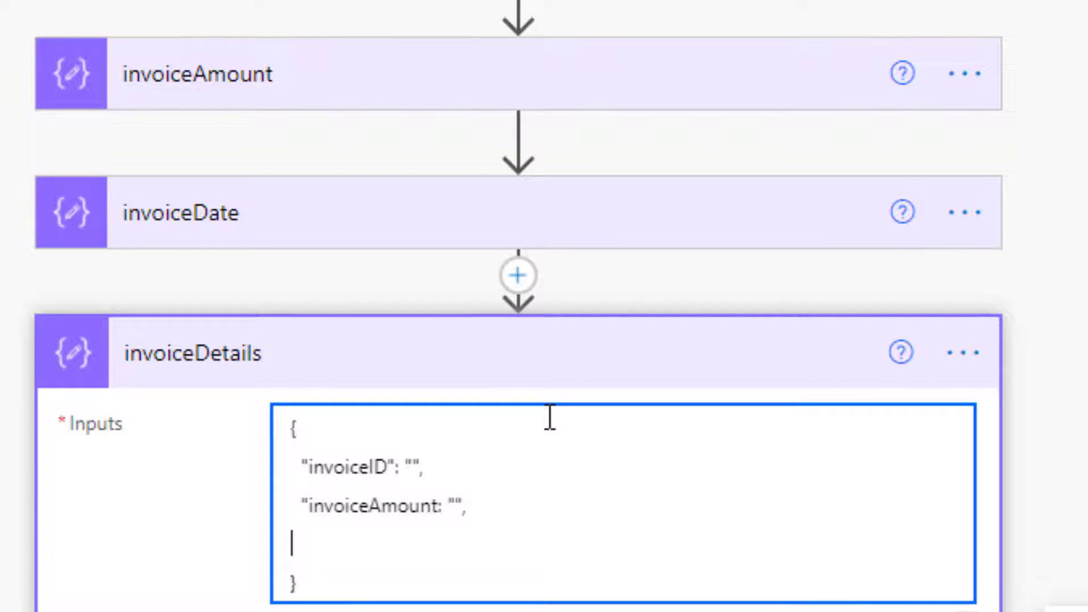
{"action": "type", "text": "\"invoice D"}
{"action": "key", "text": "BackSpace"}
{"action": "key", "text": "BackSpace"}
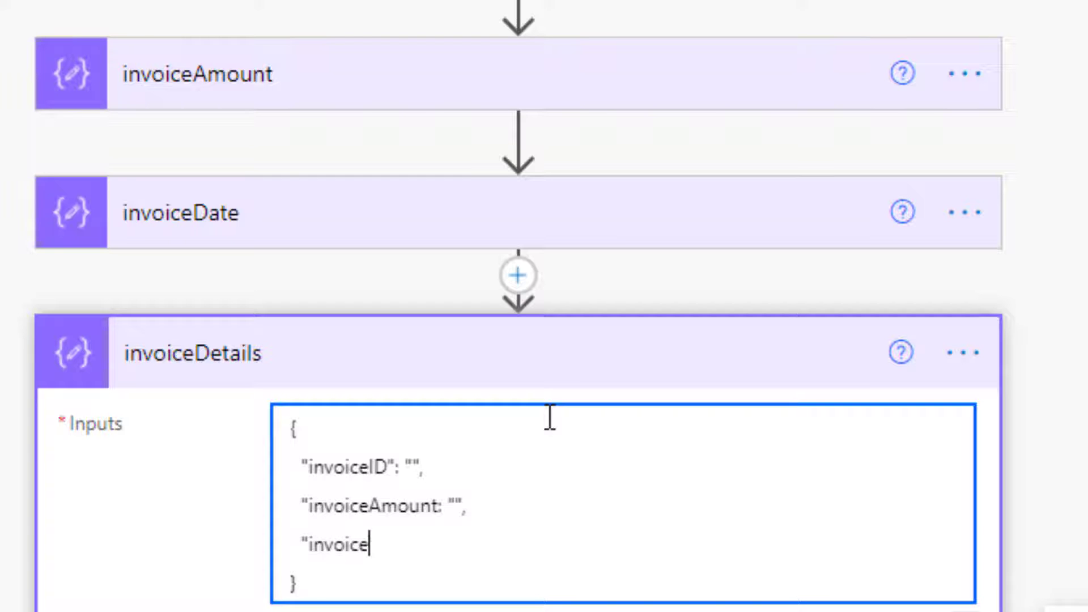
{"action": "type", "text": "Date: "}
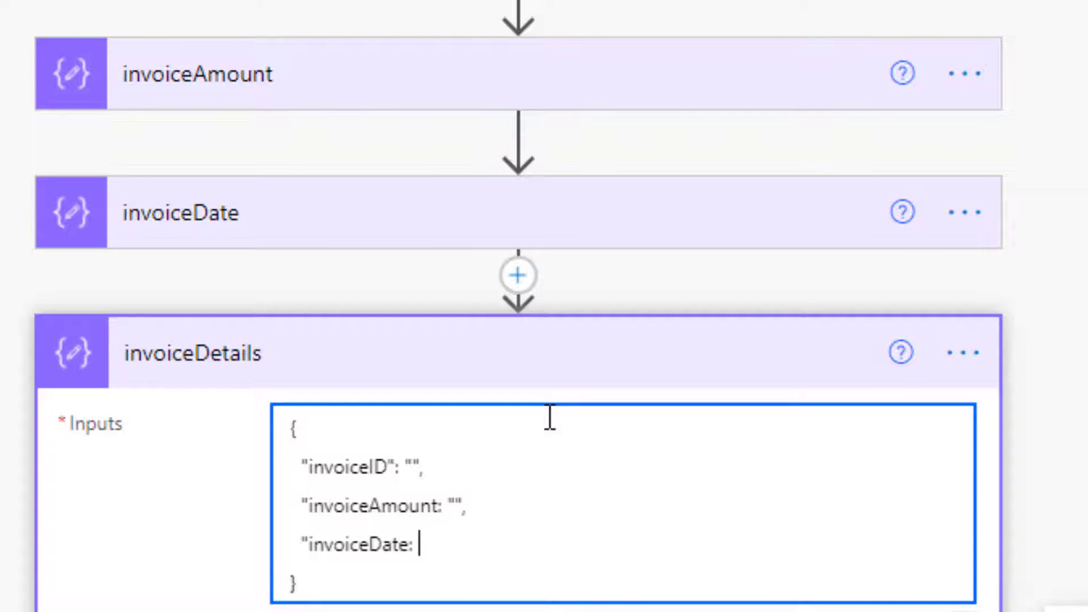
{"action": "type", "text": "\"\""}
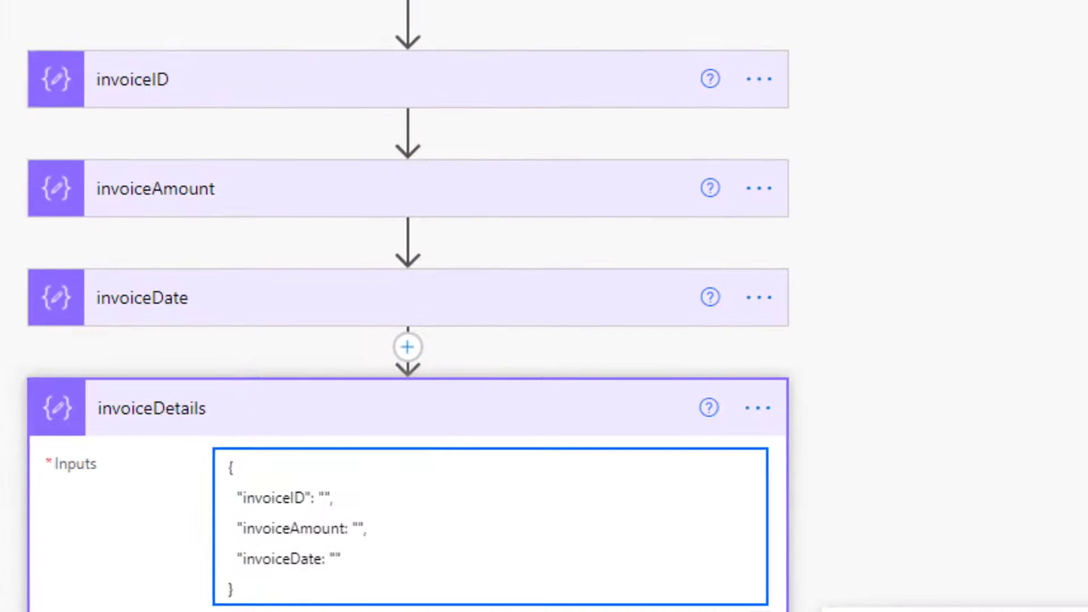
Step: Copy the trim expression from the invoiceID action and insert it as the invoiceID value in invoiceDetails
{"action": "left_click", "coordinate": [291, 85]}
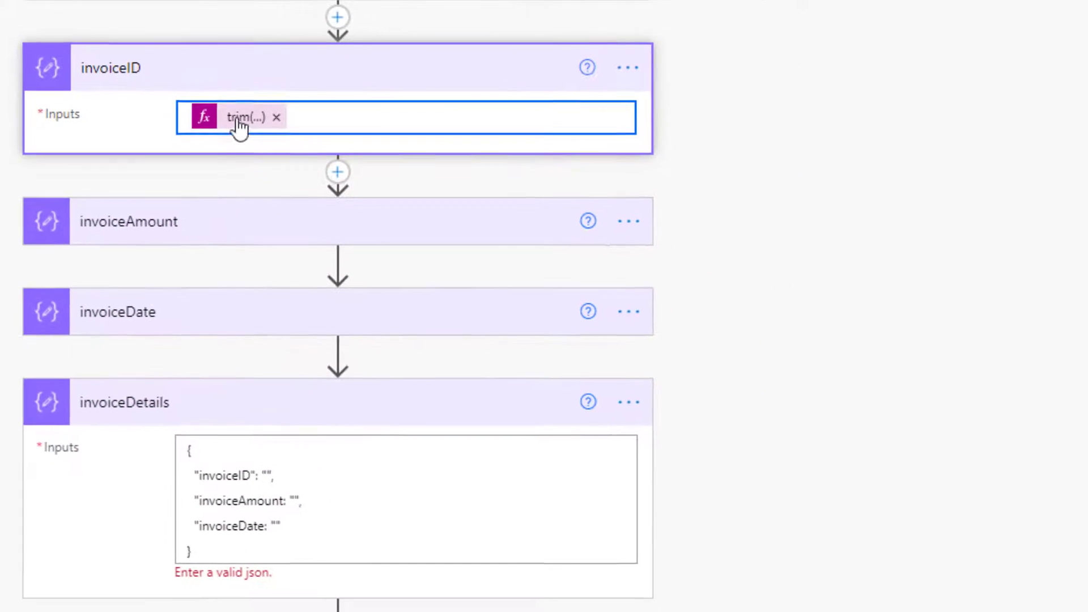
{"action": "left_click", "coordinate": [238, 118]}
{"action": "triple_click", "coordinate": [843, 207]}
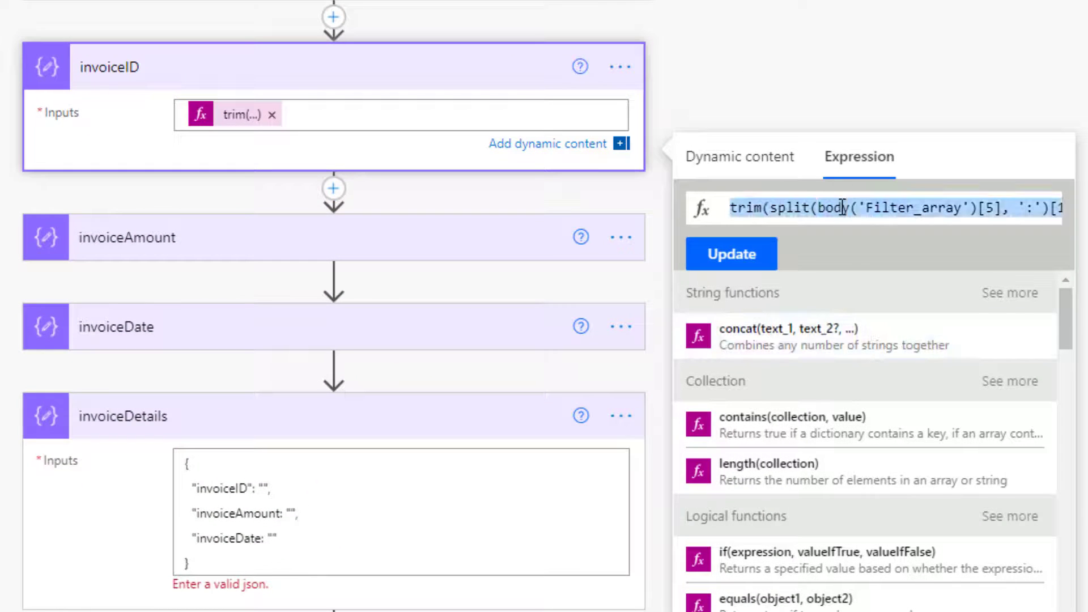
{"action": "left_click", "coordinate": [371, 539]}
{"action": "left_click", "coordinate": [265, 487]}
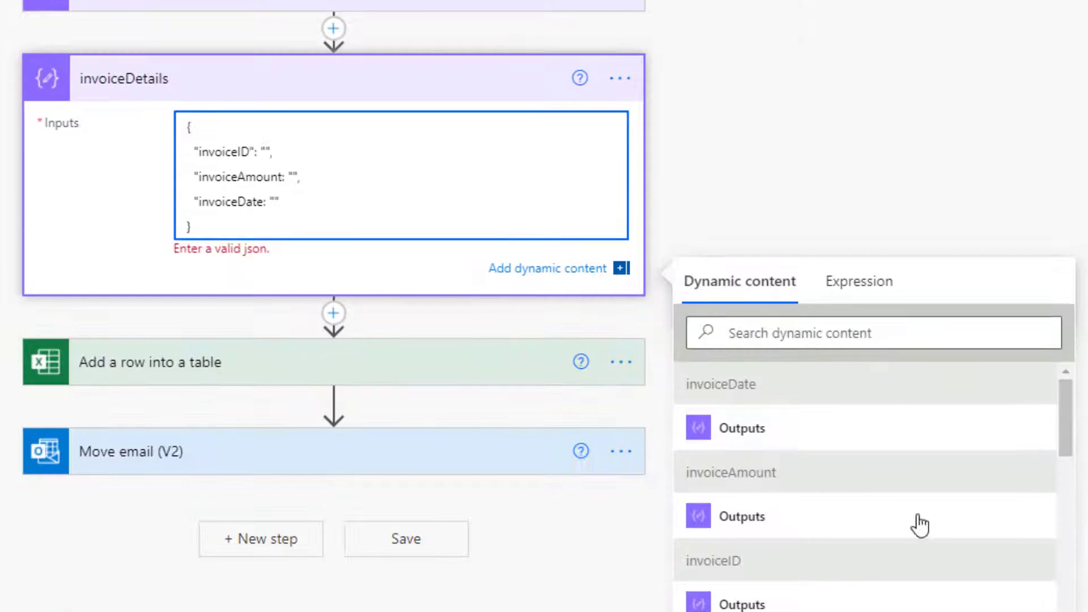
{"action": "left_click", "coordinate": [867, 287]}
{"action": "key", "text": "ctrl+v"}
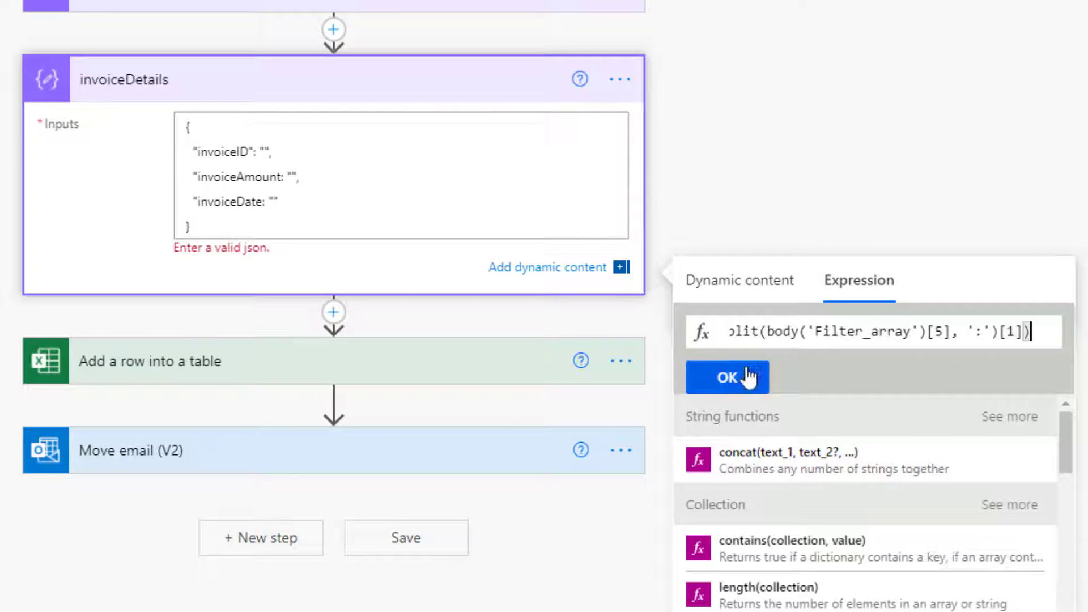
{"action": "left_click", "coordinate": [699, 381]}
Step: Copy the expression trim(split(body('Filter_array')[7], '$')[1]) from invoiceAmount and insert it as the invoiceAmount value in invoiceDetails
{"action": "scroll", "coordinate": [597, 414], "scroll_direction": "up", "scroll_amount": 5}
{"action": "left_click", "coordinate": [234, 182]}
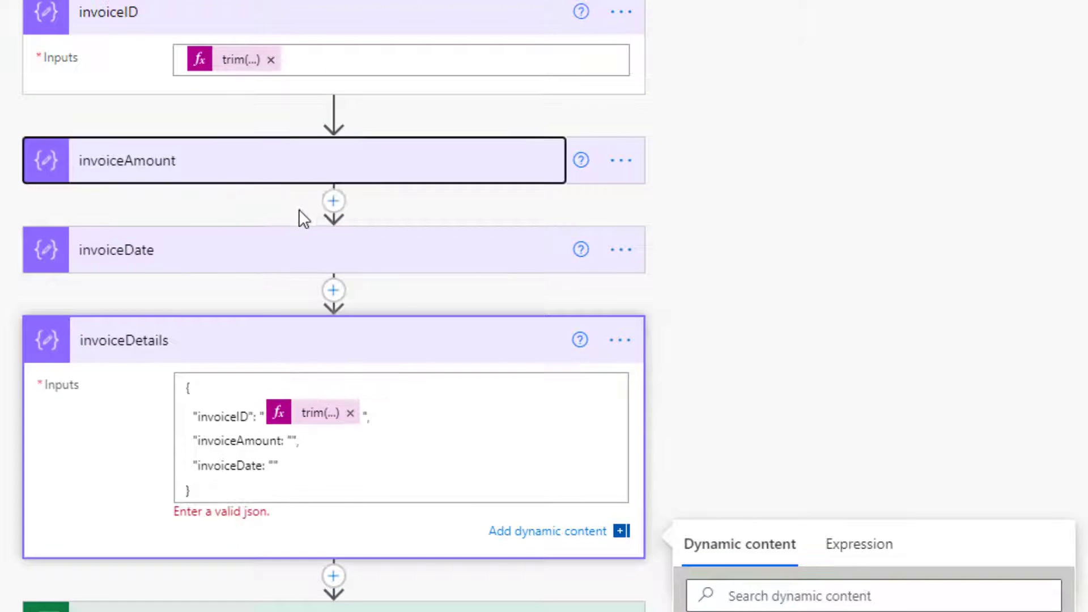
{"action": "scroll", "coordinate": [312, 238], "scroll_direction": "down", "scroll_amount": 3}
{"action": "left_click_drag", "start_coordinate": [230, 29], "coordinate": [283, 83]}
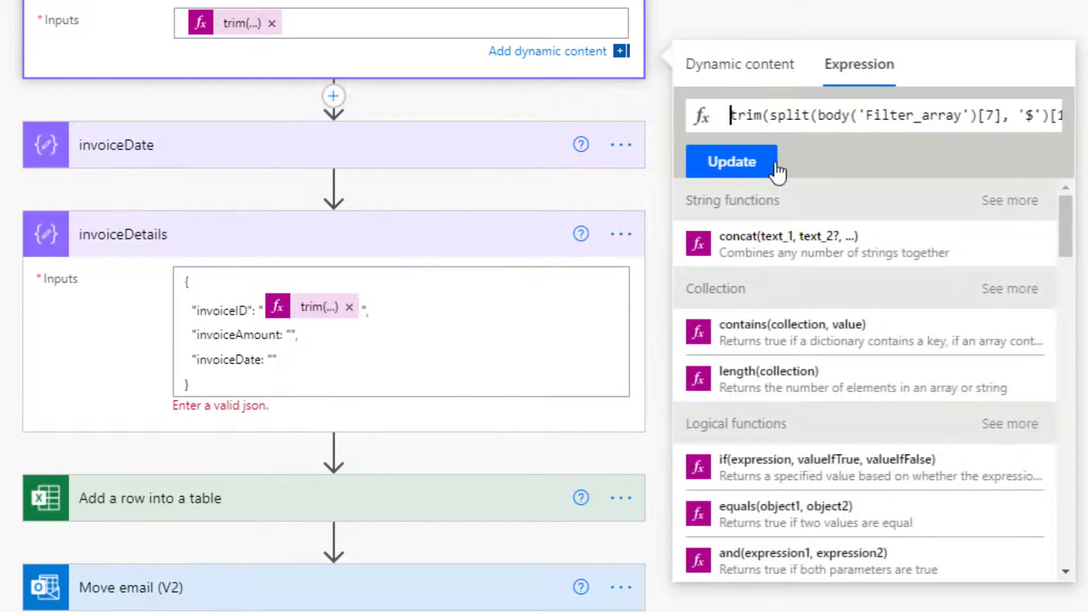
{"action": "left_click", "coordinate": [780, 114]}
{"action": "key", "text": "ctrl+a"}
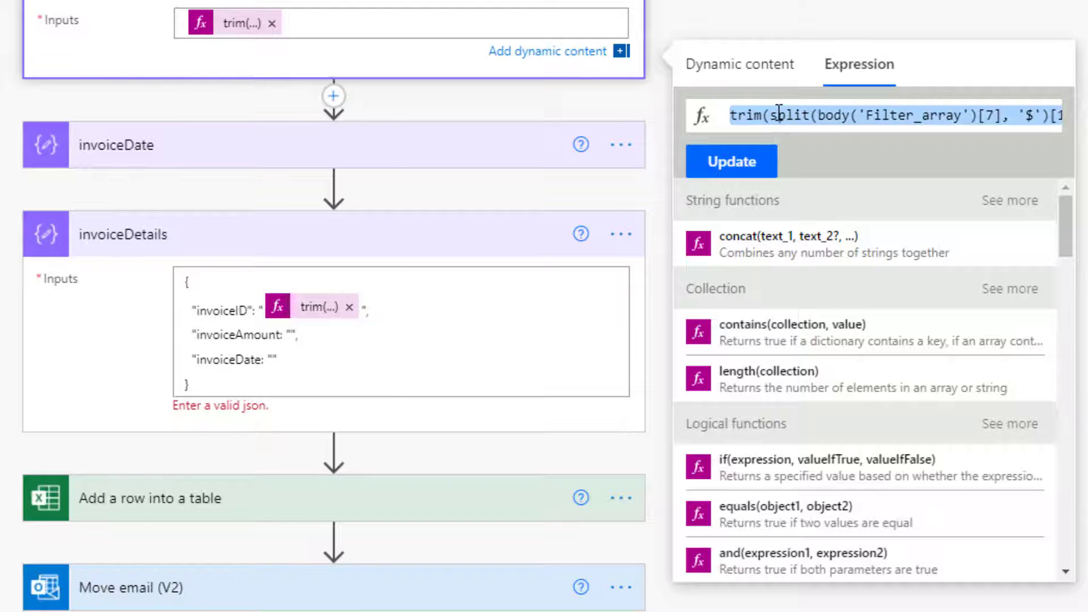
{"action": "left_click", "coordinate": [291, 335]}
{"action": "left_click", "coordinate": [842, 452]}
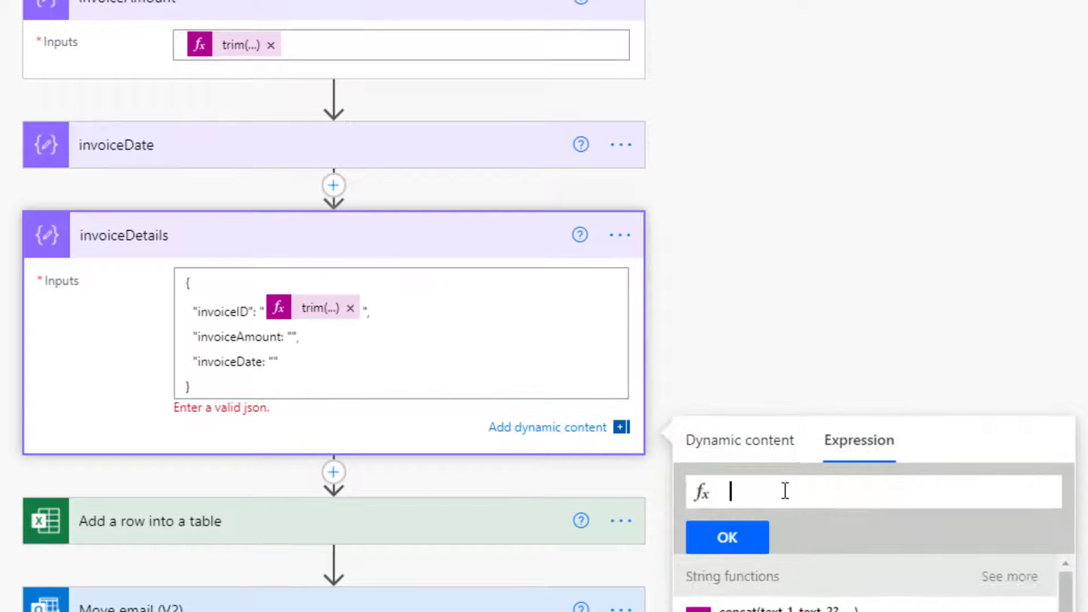
{"action": "type", "text": "trim(split(body('Filter_array')[7], '$')[1])"}
{"action": "left_click", "coordinate": [727, 538]}
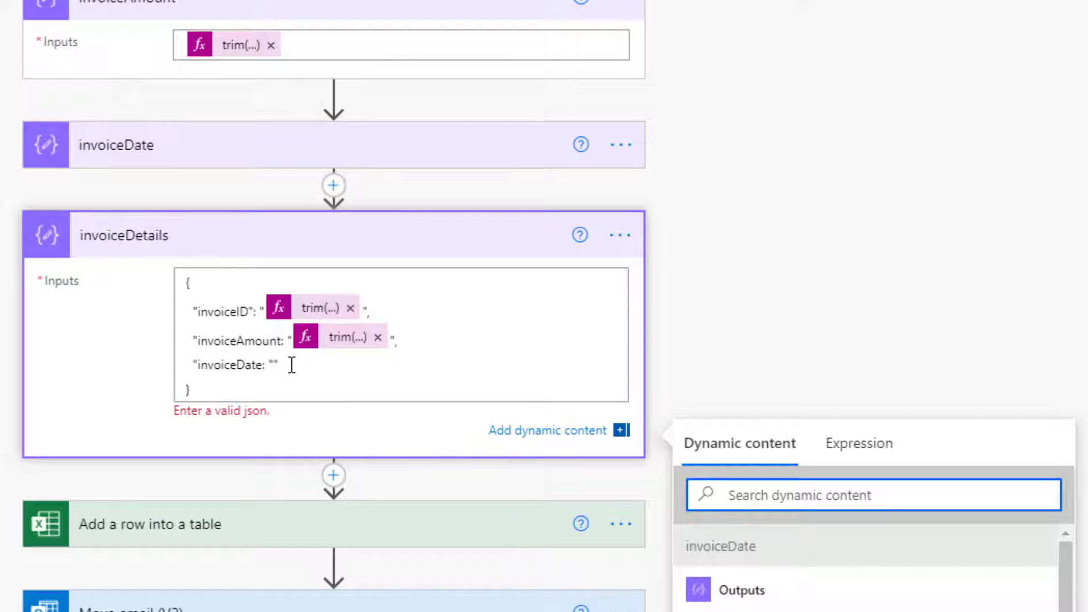
Step: Expand the invoiceDate action to show its expressions, and open a blank Notepad document
{"action": "left_click", "coordinate": [201, 154]}
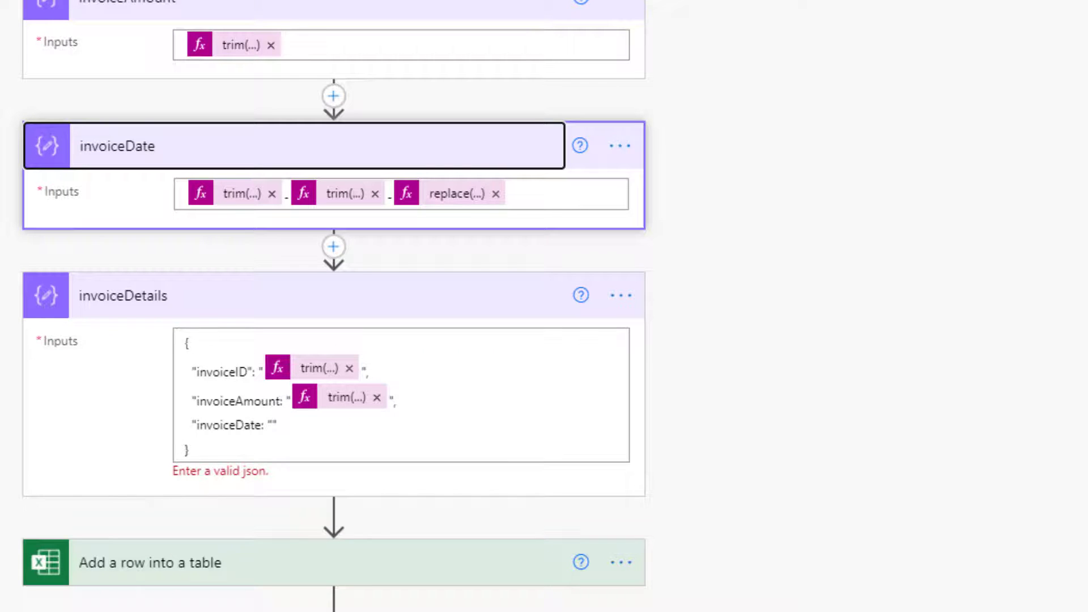
{"action": "left_click", "coordinate": [12, 601]}
{"action": "type", "text": "n"}
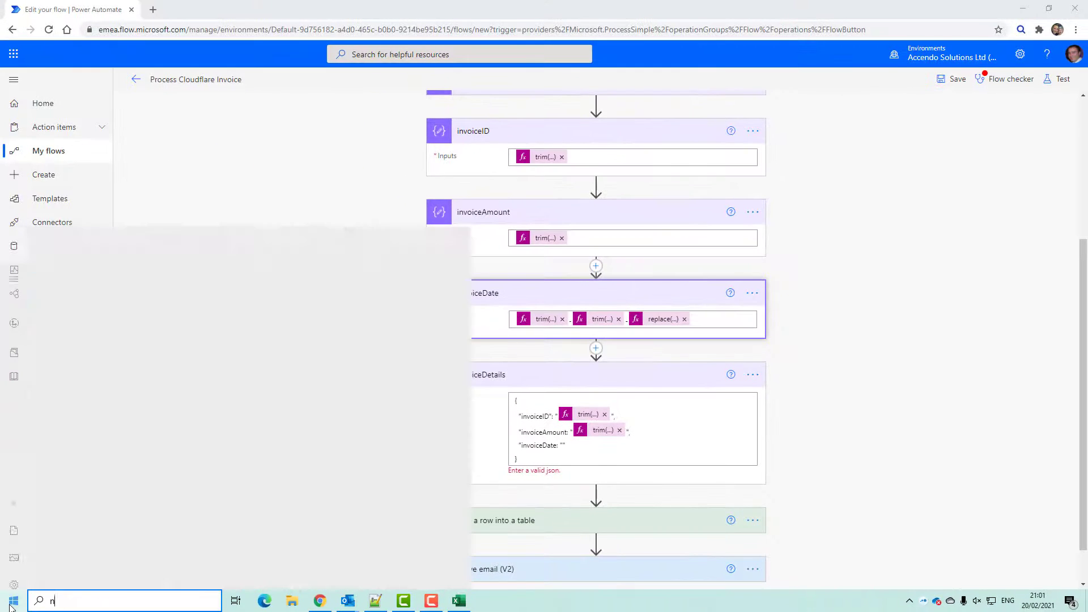
{"action": "type", "text": "o"}
{"action": "left_click", "coordinate": [66, 339]}
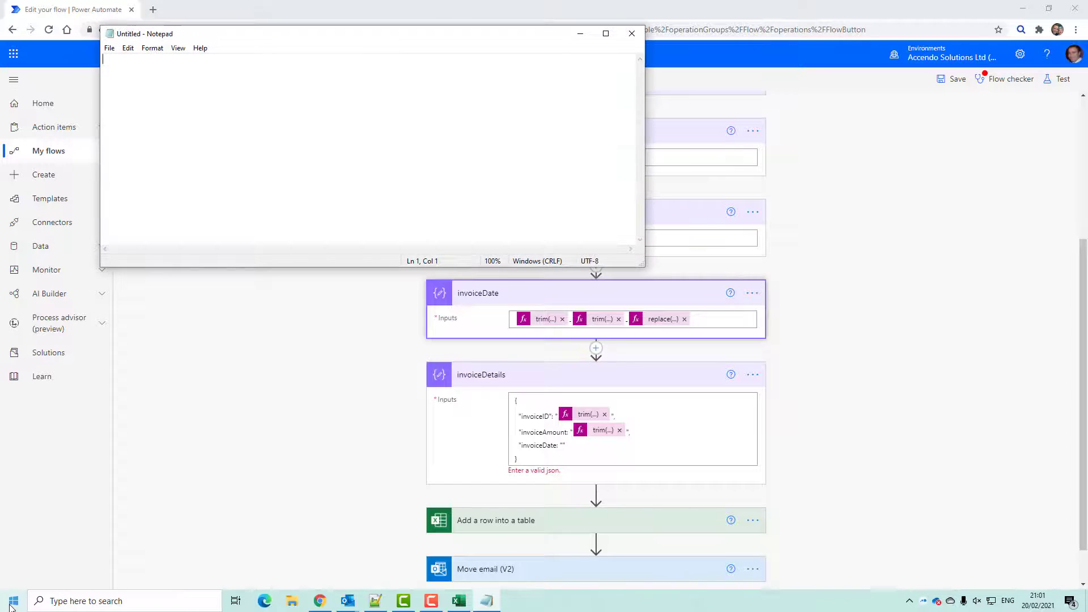
Step: Copy invoiceDate's first expression, trim(split(body('Filter_array')[6], ' ')[4]), and paste it on the second line of the Notepad document
{"action": "left_click", "coordinate": [533, 320]}
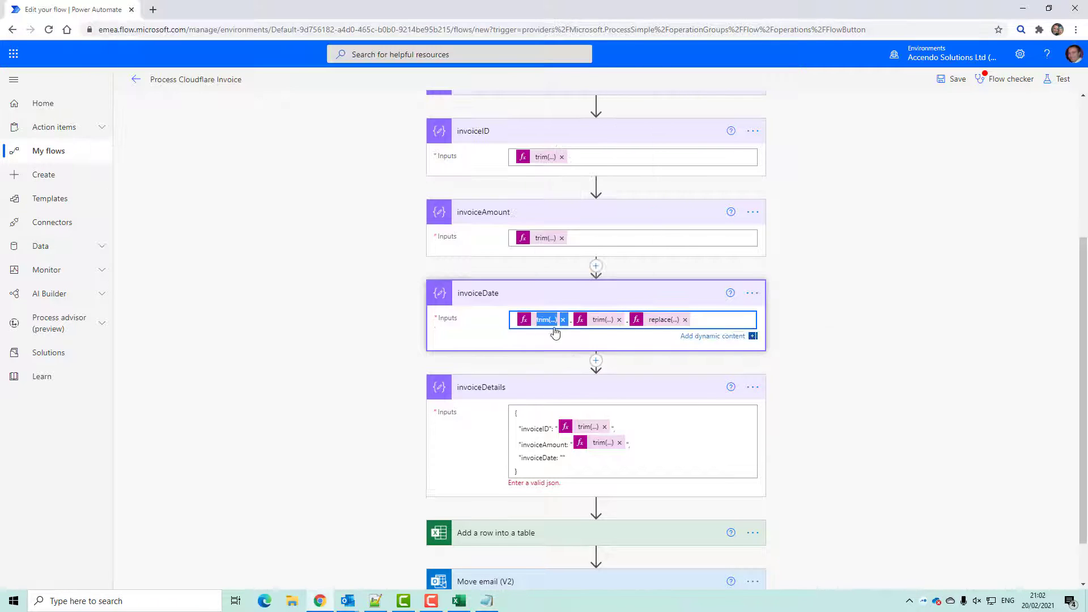
{"action": "key", "text": "ctrl+a"}
{"action": "key", "text": "ctrl+c"}
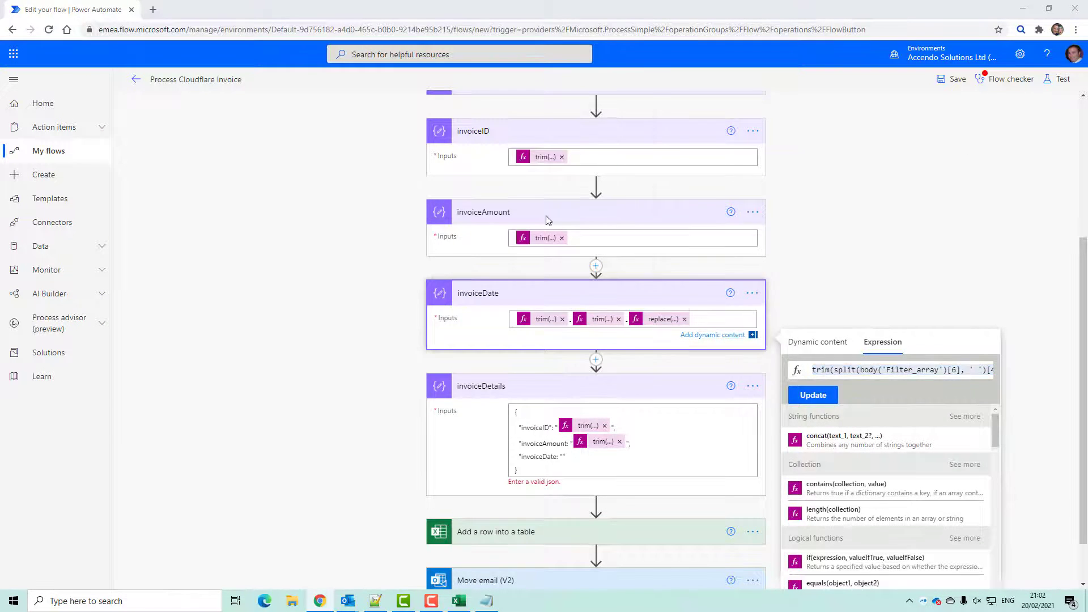
{"action": "key", "text": "alt+Tab"}
{"action": "key", "text": "Return"}
{"action": "key", "text": "ctrl+v"}
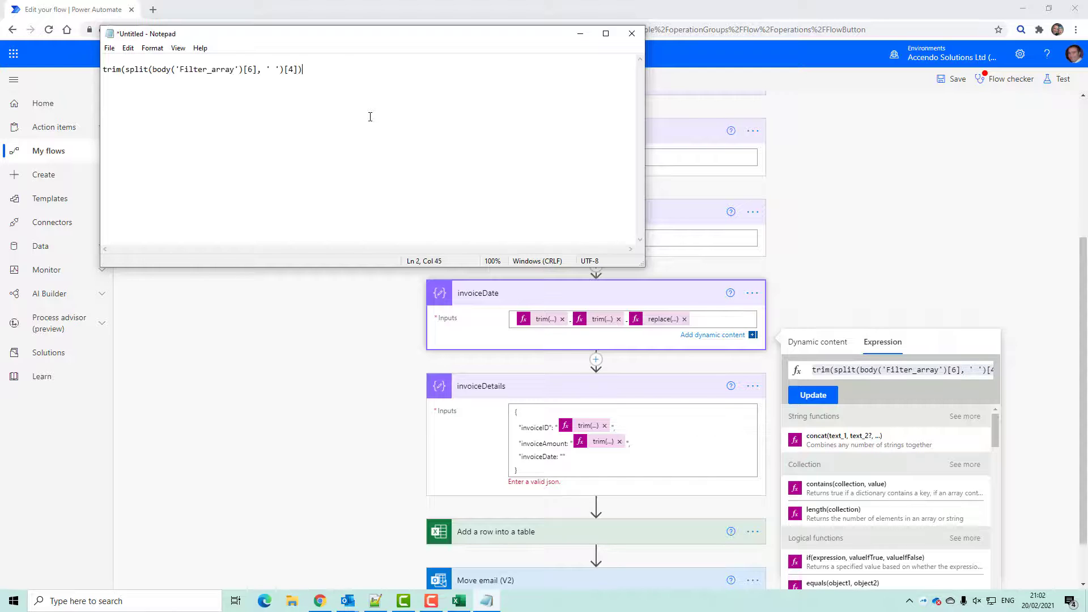
Step: Copy all three expressions from the invoiceDate inputs together and paste them over the expression in Notepad
{"action": "key", "text": "alt+Tab"}
{"action": "left_click_drag", "start_coordinate": [703, 319], "coordinate": [486, 324]}
{"action": "key", "text": "alt+Tab"}
{"action": "key", "text": "ctrl+a"}
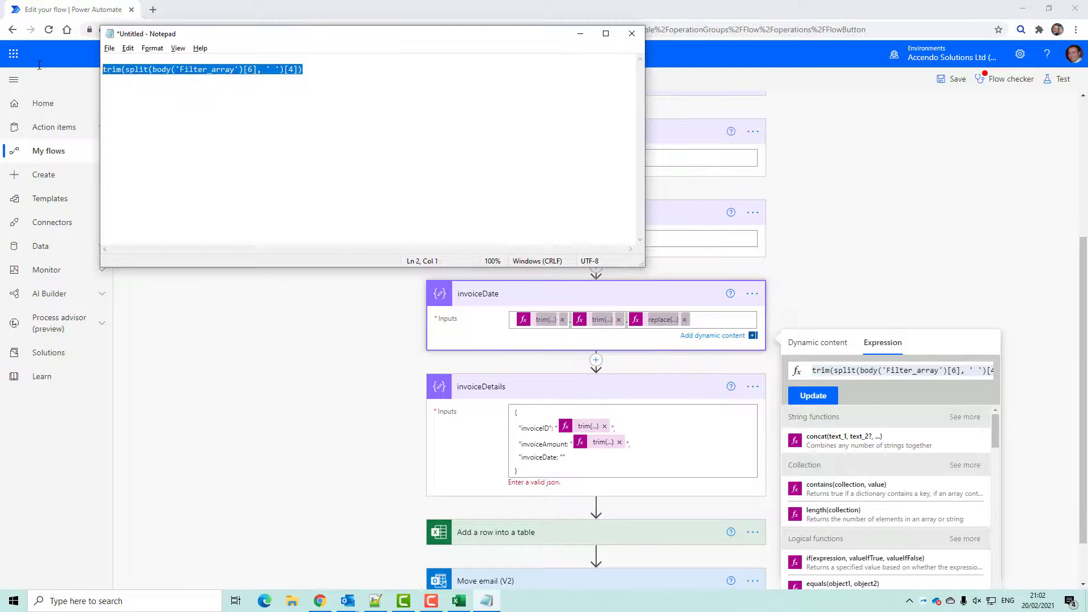
{"action": "key", "text": "Right"}
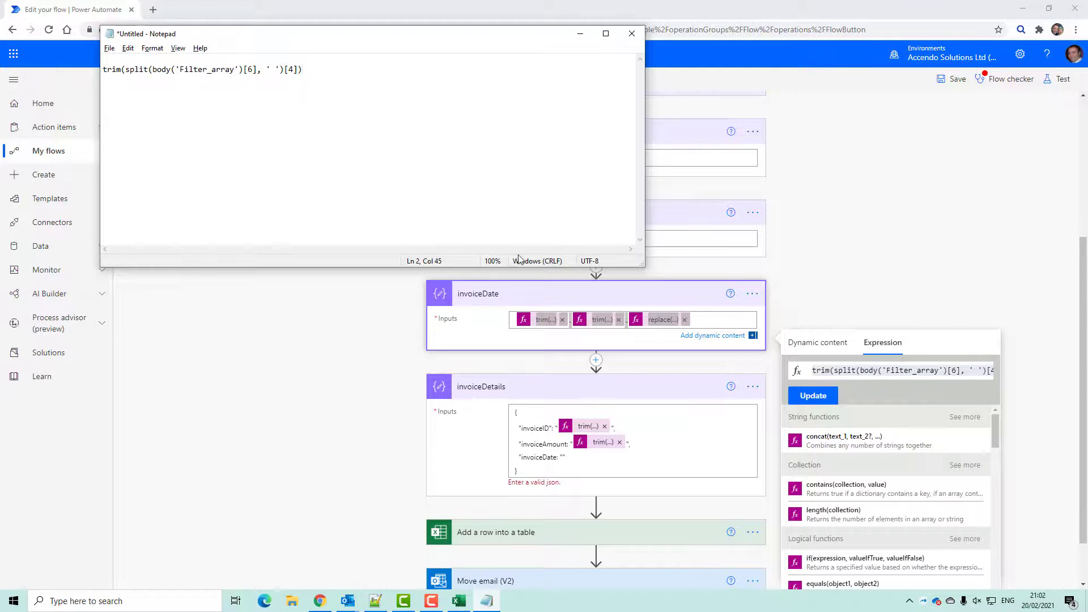
{"action": "key", "text": "alt+Tab"}
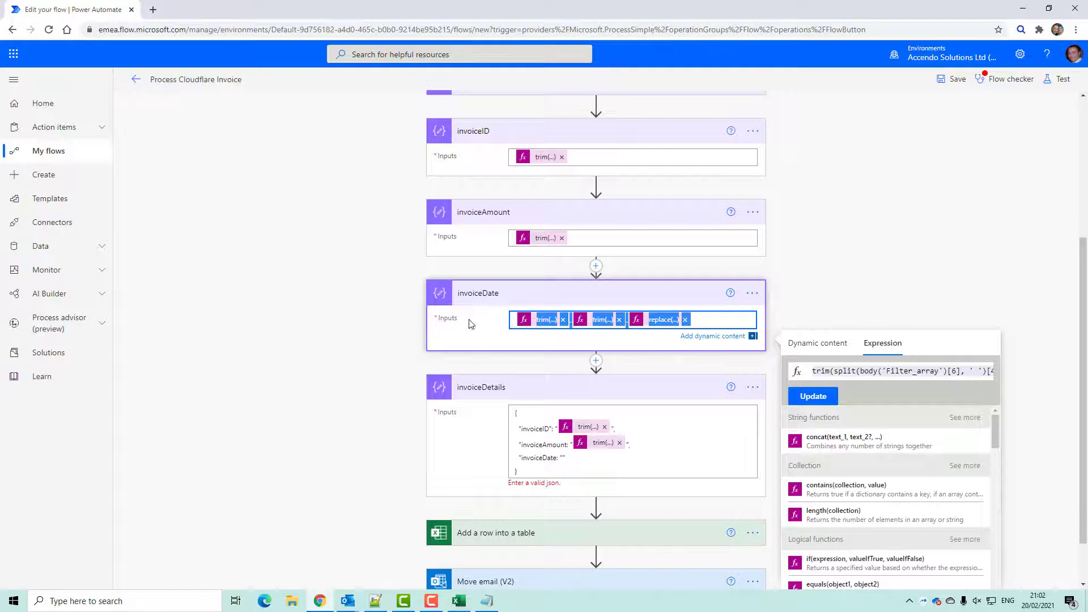
{"action": "key", "text": "alt+Tab"}
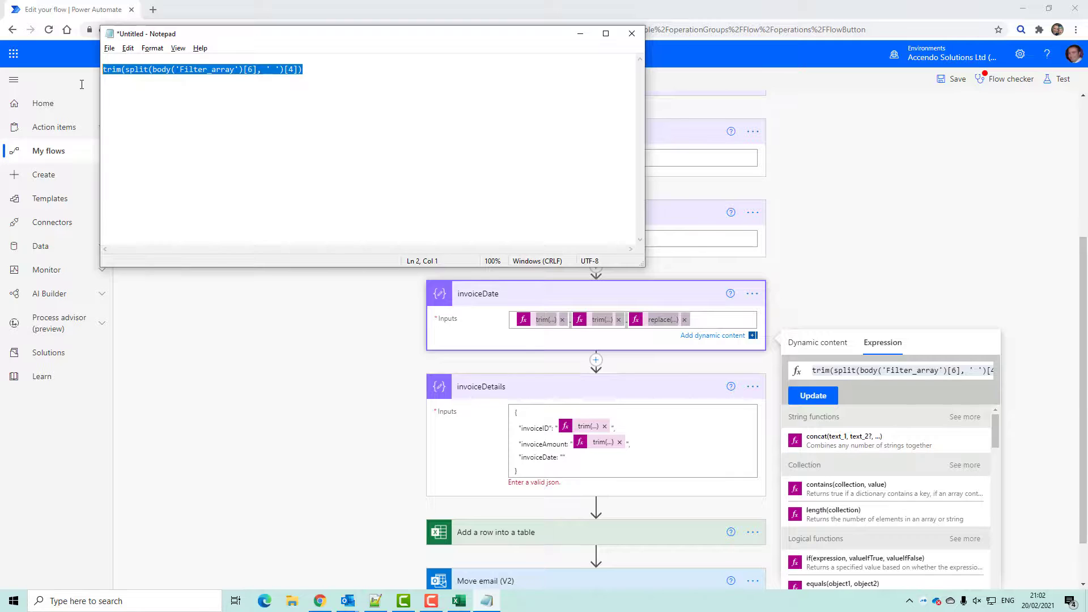
{"action": "key", "text": "ctrl+v"}
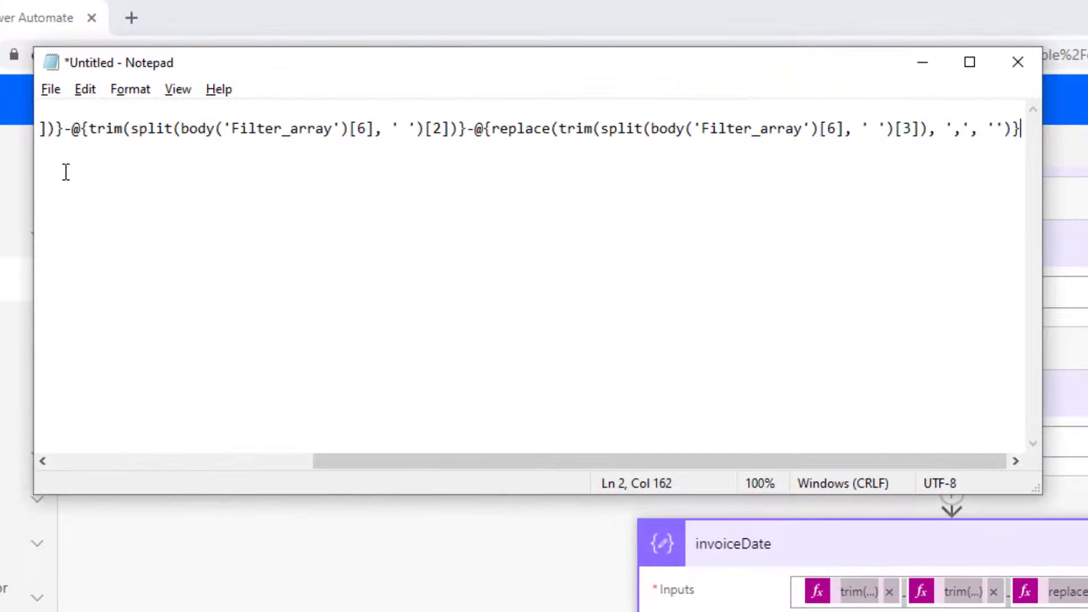
Step: Strip the @{ and } wrapper from the first trim expression in Notepad and move the second trim expression to its own line
{"action": "left_click", "coordinate": [117, 92]}
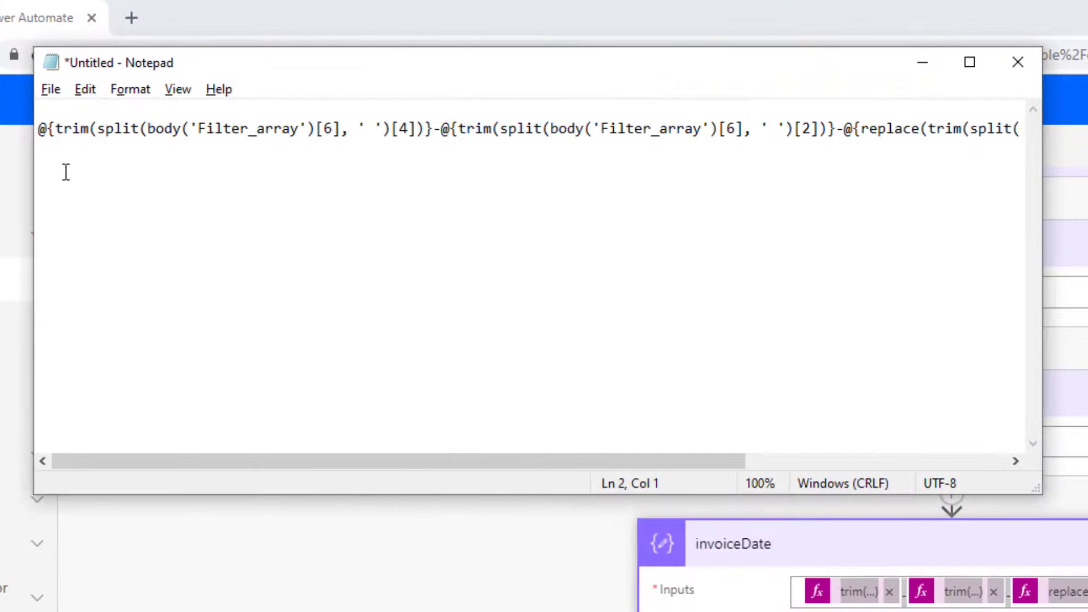
{"action": "key", "text": "Delete"}
{"action": "key", "text": "Right"}
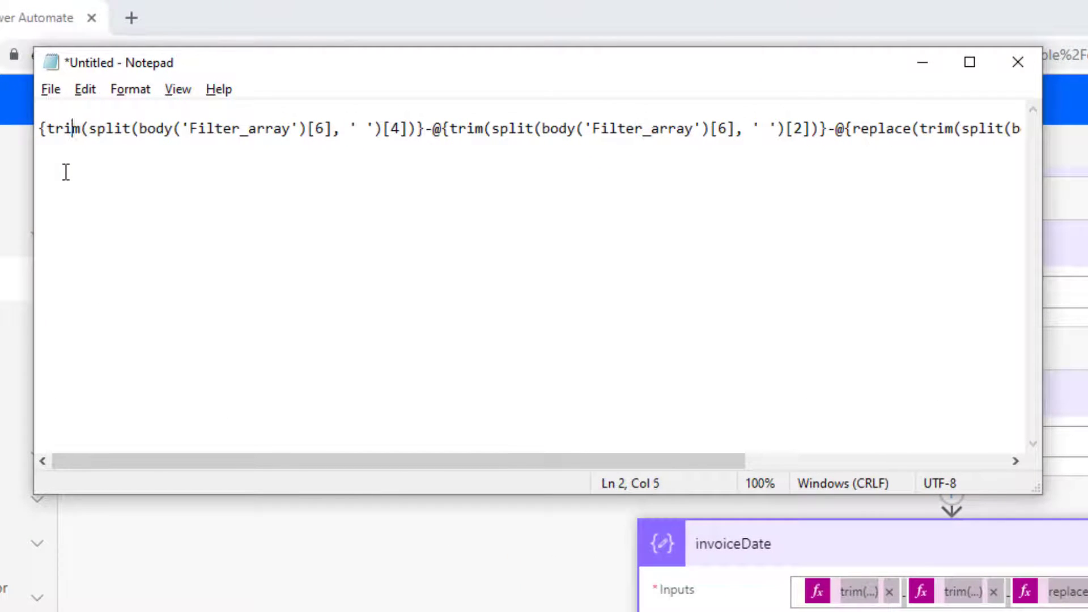
{"action": "key", "text": "BackSpace"}
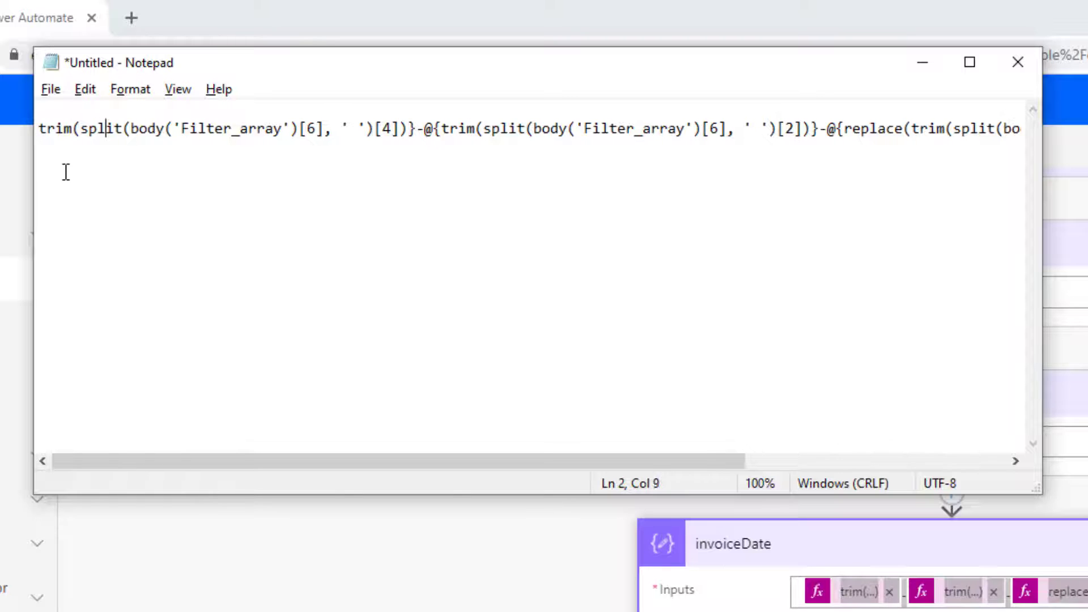
{"action": "key", "text": "Right"}
{"action": "key", "text": "Right"}
{"action": "key", "text": "Delete"}
{"action": "key", "text": "Delete"}
{"action": "key", "text": "Delete"}
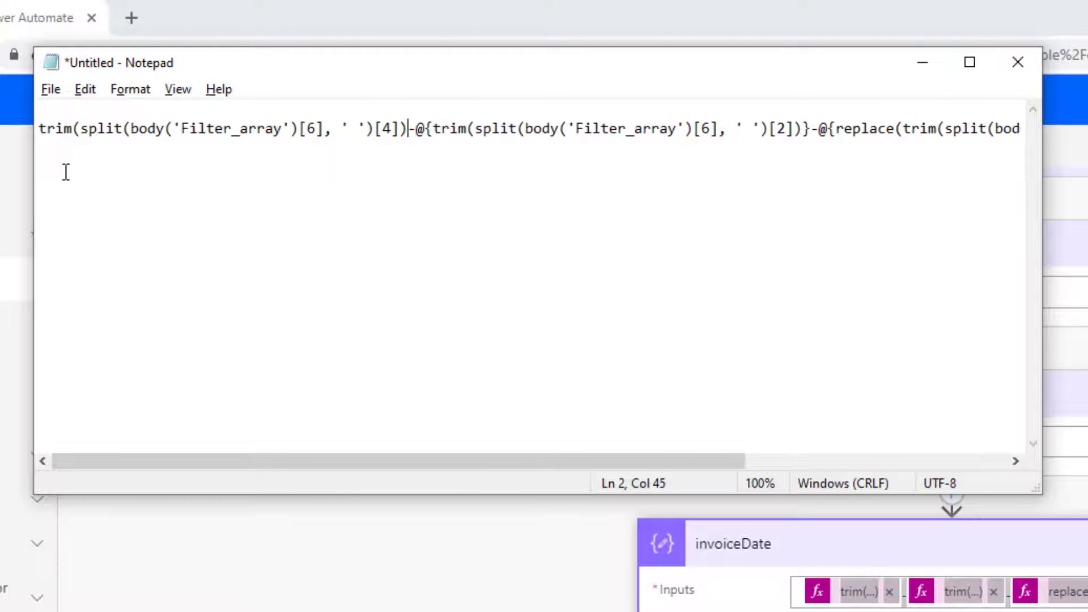
{"action": "key", "text": "Return"}
{"action": "key", "text": "Delete"}
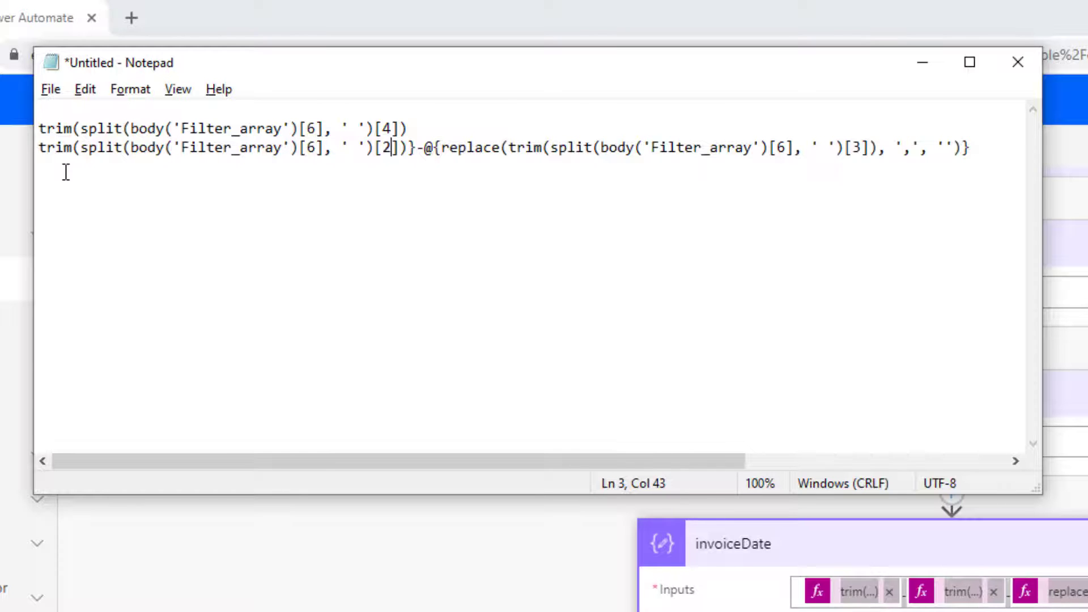
Step: Remove the }-@{ characters after the second trim expression in Notepad and put the replace expression on its own line
{"action": "key", "text": "Delete"}
{"action": "key", "text": "Delete"}
{"action": "key", "text": "Delete"}
{"action": "key", "text": "Return"}
{"action": "key", "text": "Delete"}
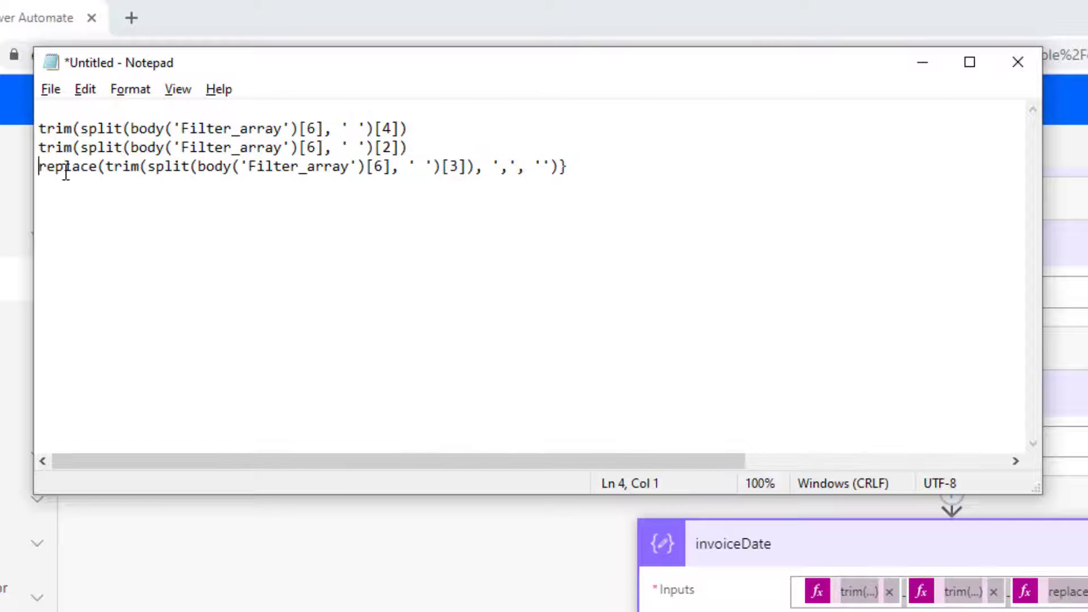
Step: Remove the trailing closing brace from the replace expression in Notepad and wrap all three expressions in concat( and )
{"action": "key", "text": "Right"}
{"action": "key", "text": "End"}
{"action": "key", "text": "BackSpace"}
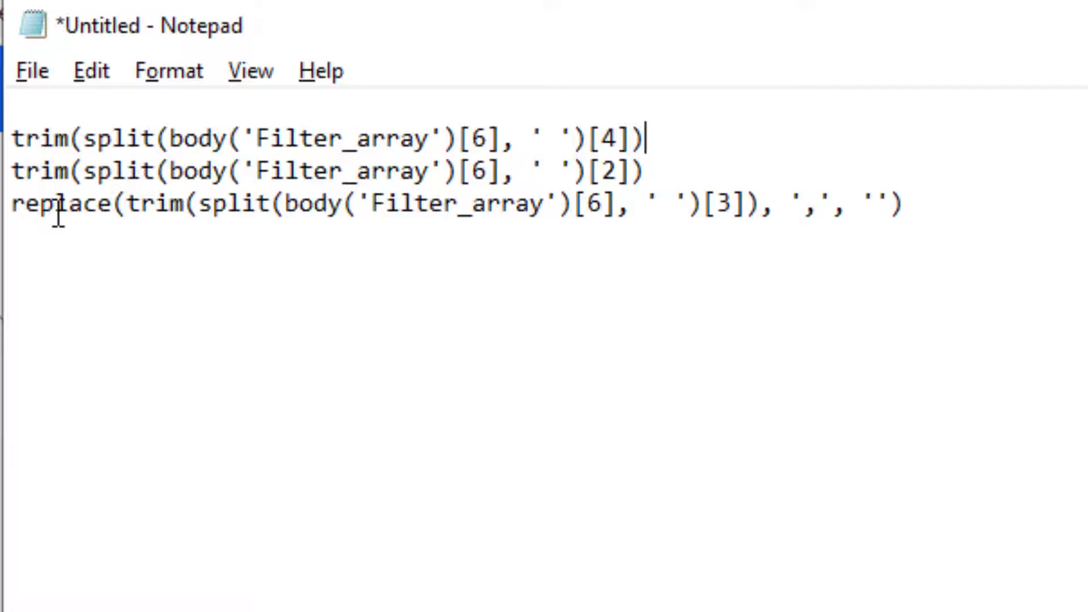
{"action": "type", "text": "concat("}
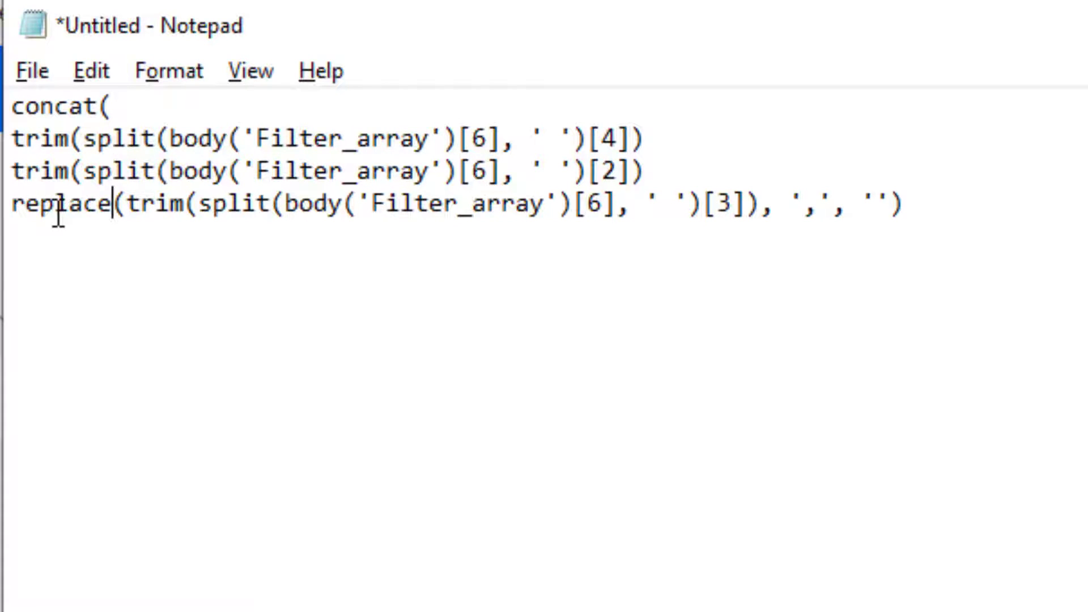
{"action": "type", "text": ")"}
Step: Separate the three concat arguments with commas and add a '-', line after each of the two trim expressions
{"action": "key", "text": "Up"}
{"action": "key", "text": "End"}
{"action": "type", "text": ","}
{"action": "key", "text": "Return"}
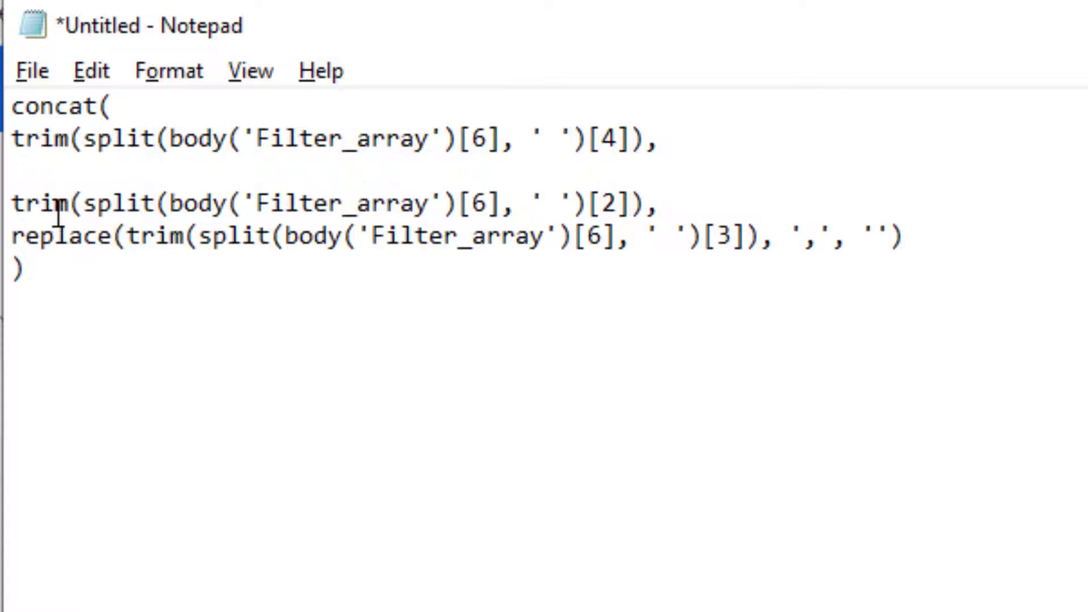
{"action": "type", "text": "'-',"}
{"action": "key", "text": "Return"}
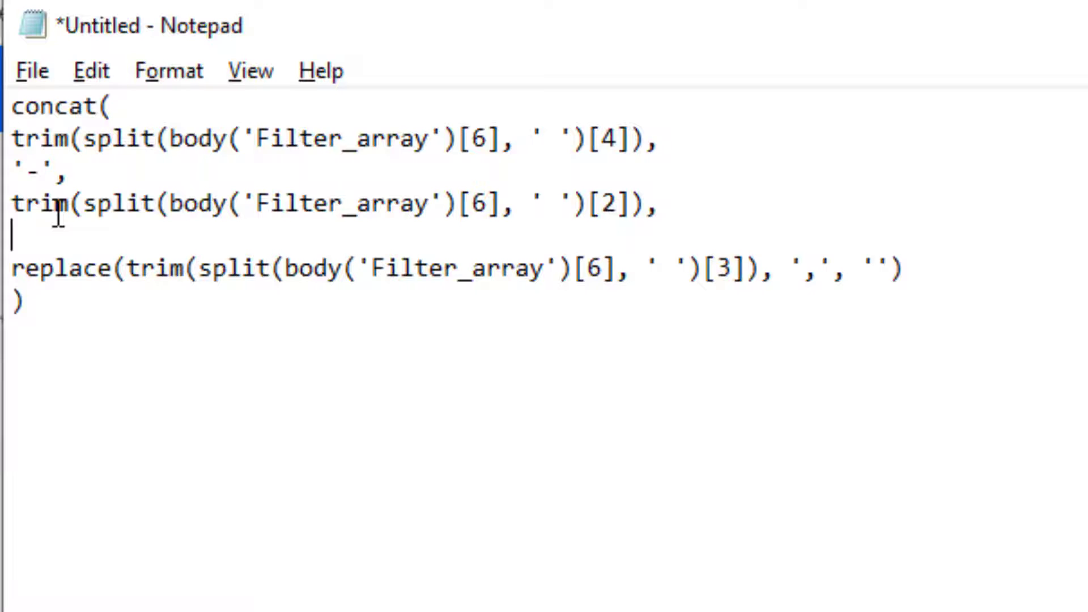
{"action": "type", "text": "'-',"}
Step: Wrap the concat expression in Notepad in formatDateTime( with the format 'yyyy-MM-dd'
{"action": "scroll", "coordinate": [59, 217], "scroll_direction": "up", "scroll_amount": 1}
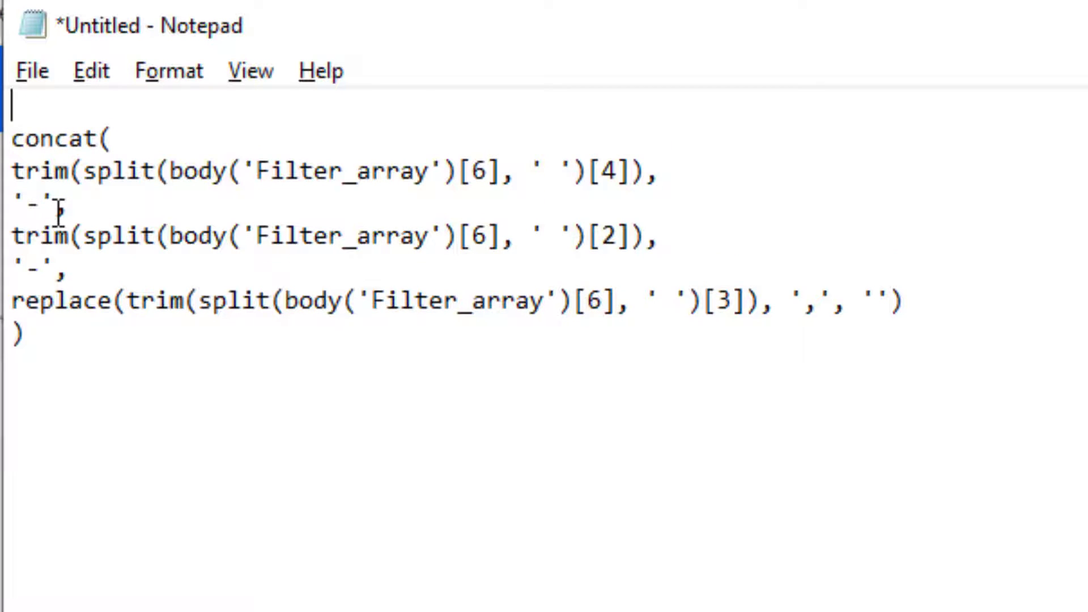
{"action": "type", "text": "formatDa"}
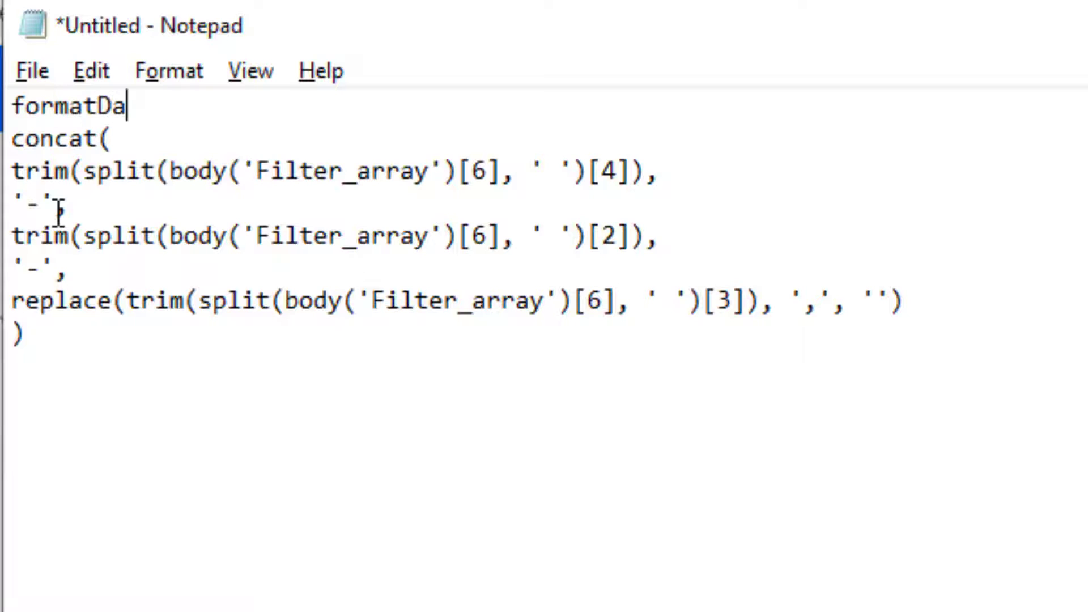
{"action": "type", "text": "teTime("}
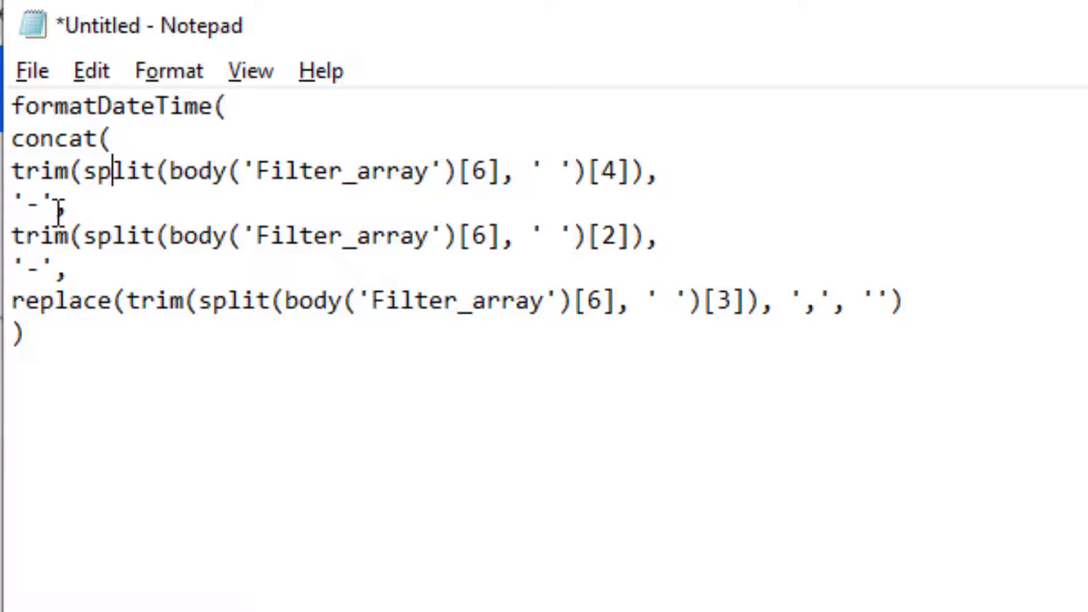
{"action": "type", "text": ", 'yyyyy"}
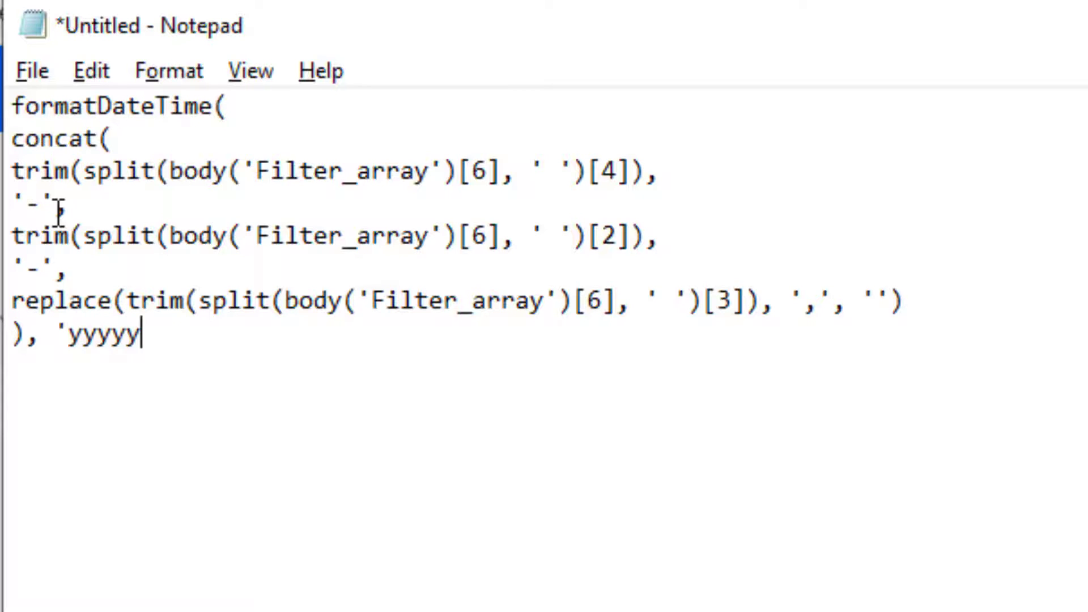
{"action": "key", "text": "BackSpace"}
{"action": "type", "text": "-MM-dd"}
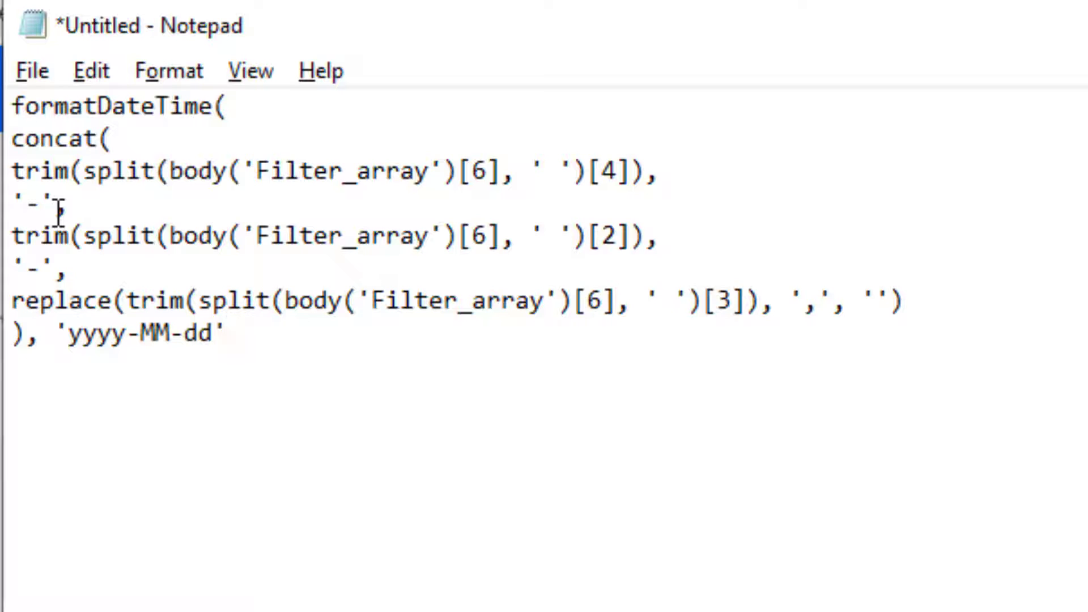
Step: Copy the whole formatDateTime expression from Notepad and insert it as the invoiceDate value between the quotes in invoiceDetails
{"action": "left_click_drag", "start_coordinate": [240, 333], "coordinate": [11, 107]}
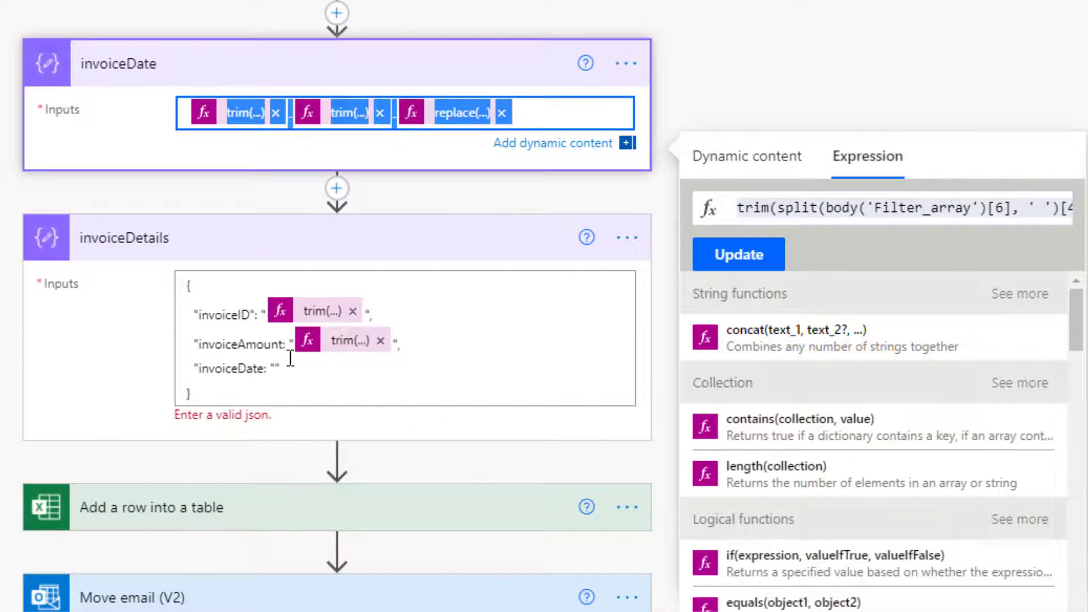
{"action": "left_click", "coordinate": [275, 364]}
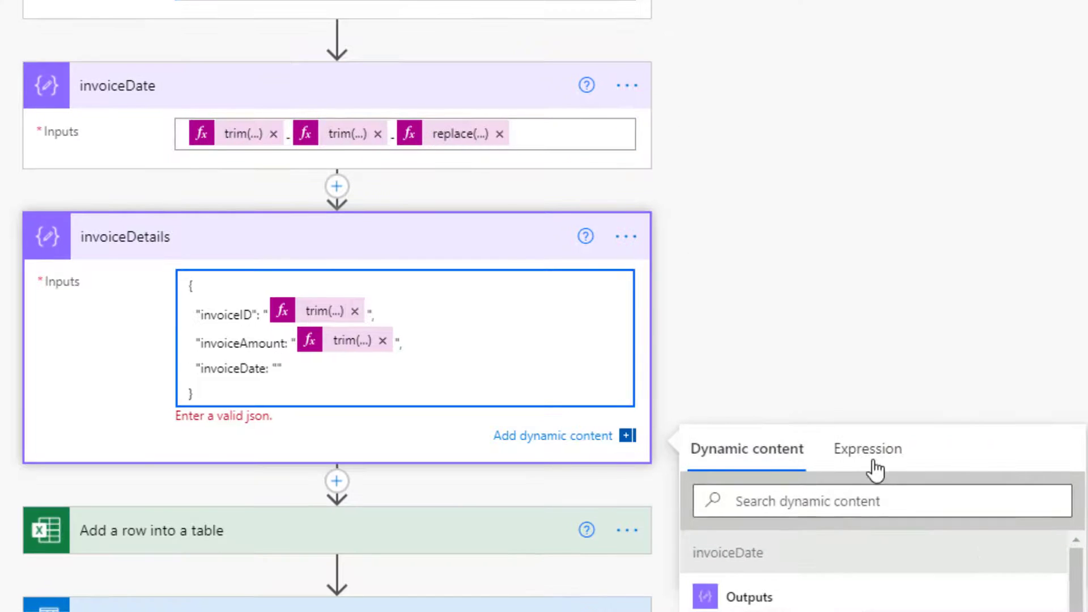
{"action": "left_click", "coordinate": [873, 460]}
{"action": "key", "text": "ctrl+v"}
{"action": "left_click", "coordinate": [757, 554]}
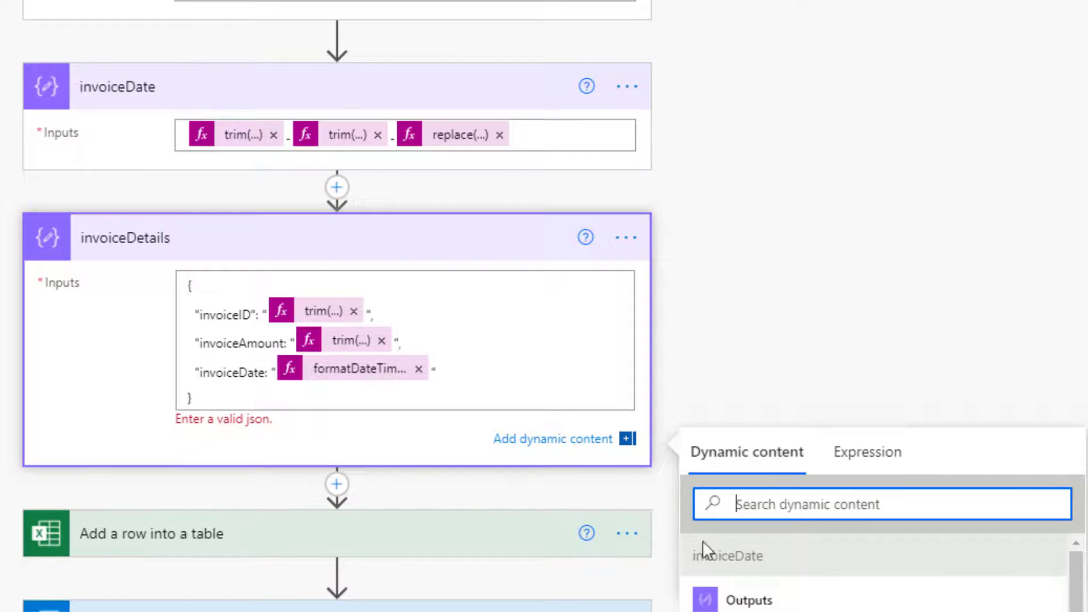
Step: Add the missing closing quotes after the invoiceAmount and invoiceDate keys in the invoiceDetails JSON
{"action": "scroll", "coordinate": [284, 383], "scroll_direction": "down", "scroll_amount": 4}
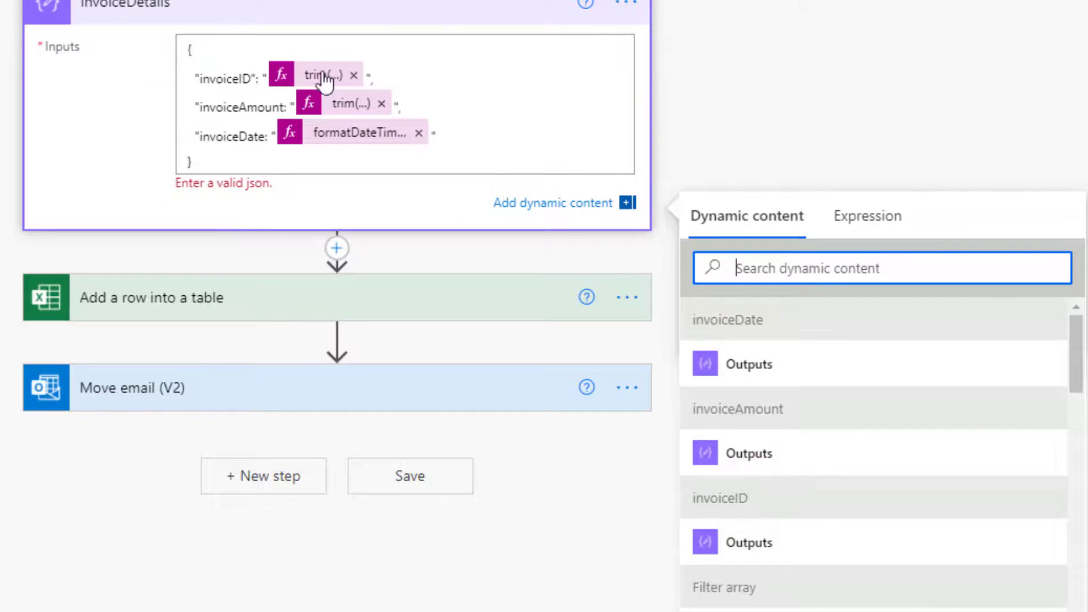
{"action": "left_click", "coordinate": [287, 106]}
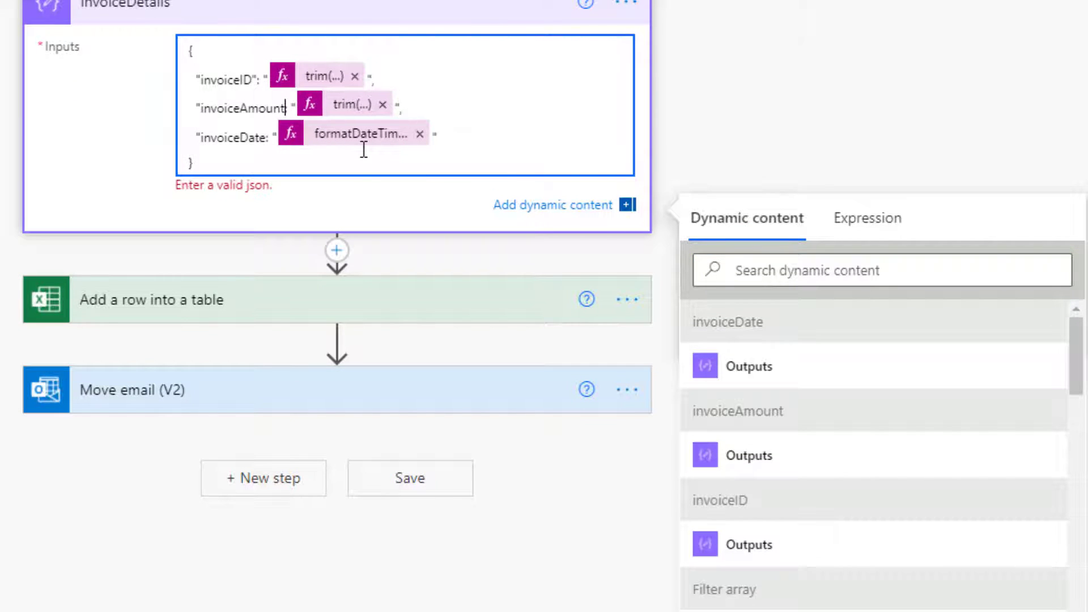
{"action": "type", "text": "\" \""}
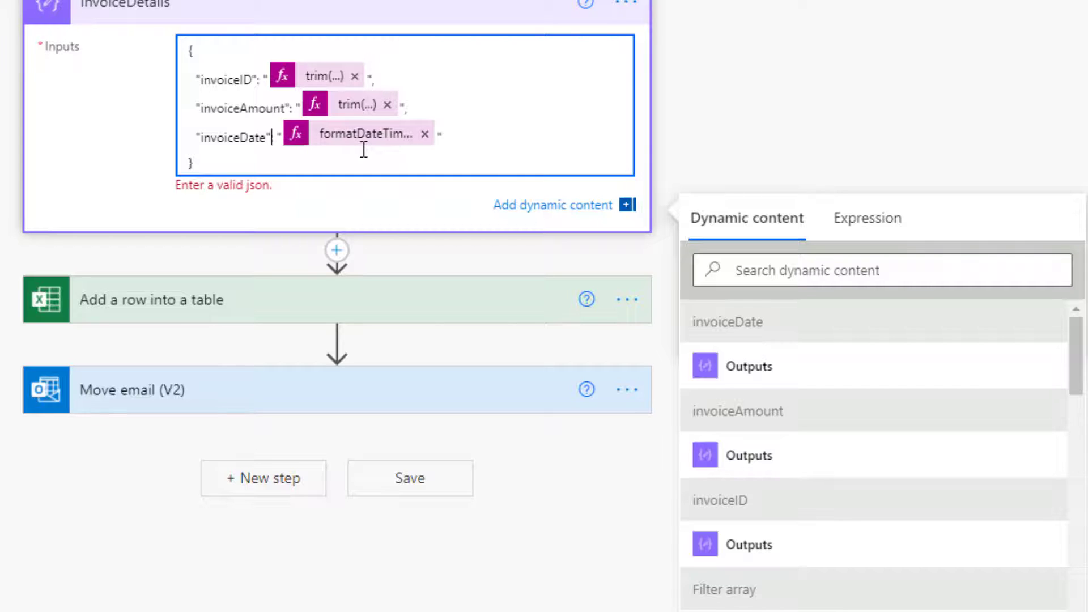
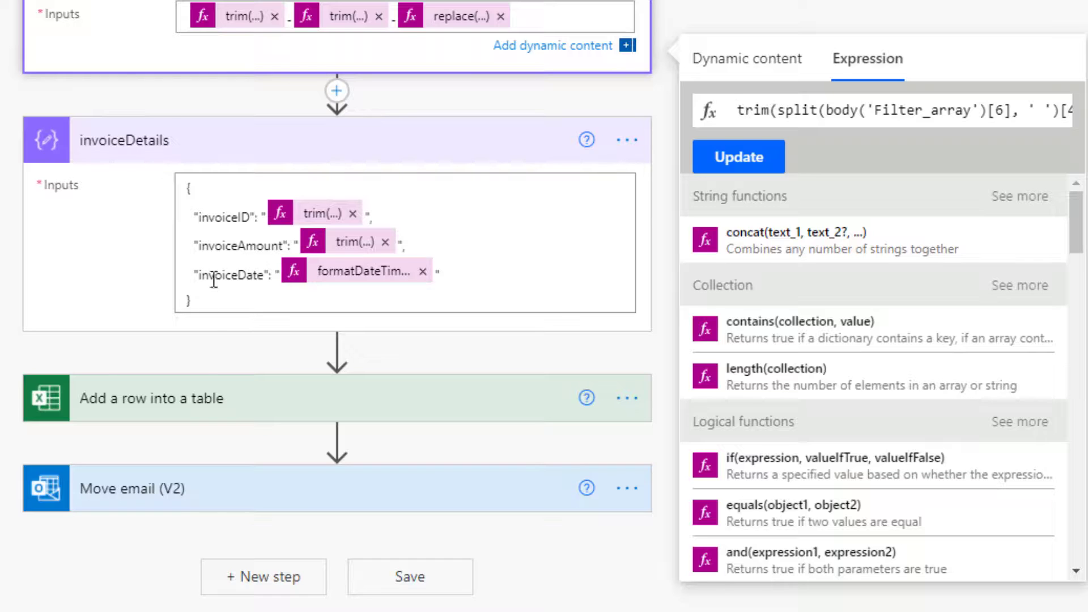
Step: Insert a Terminate action directly after invoiceDetails and set its status to Succeeded
{"action": "left_click", "coordinate": [337, 352]}
{"action": "left_click", "coordinate": [331, 373]}
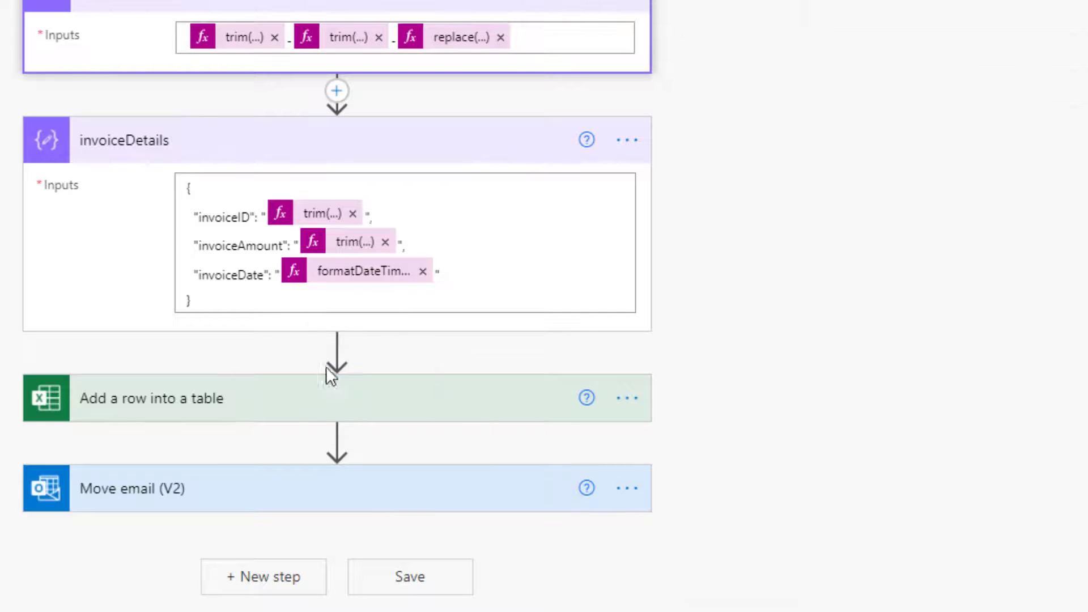
{"action": "left_click", "coordinate": [337, 348]}
{"action": "left_click", "coordinate": [328, 372]}
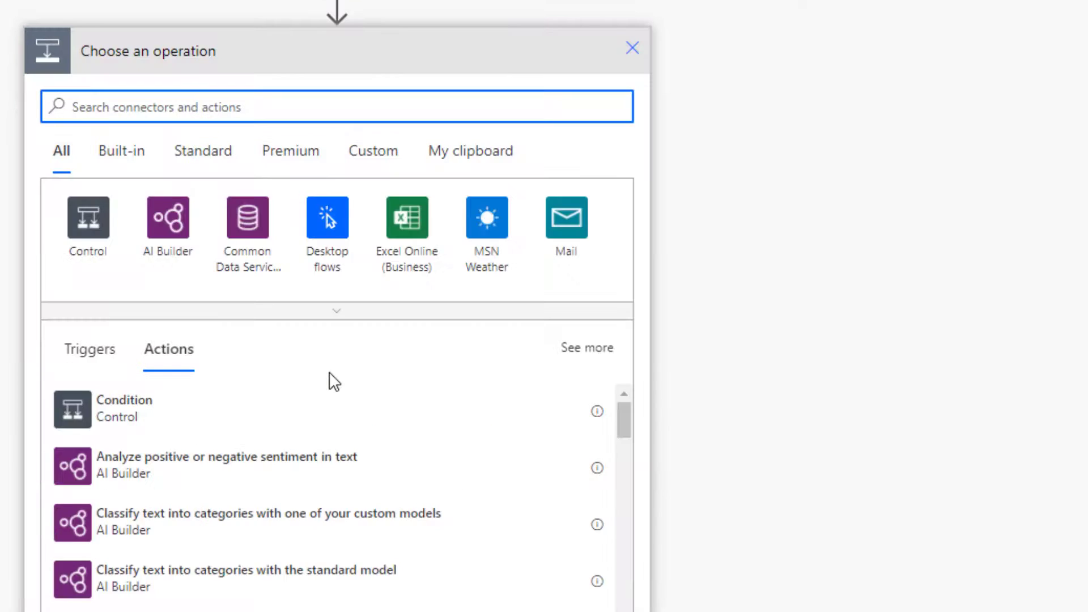
{"action": "type", "text": "termina"}
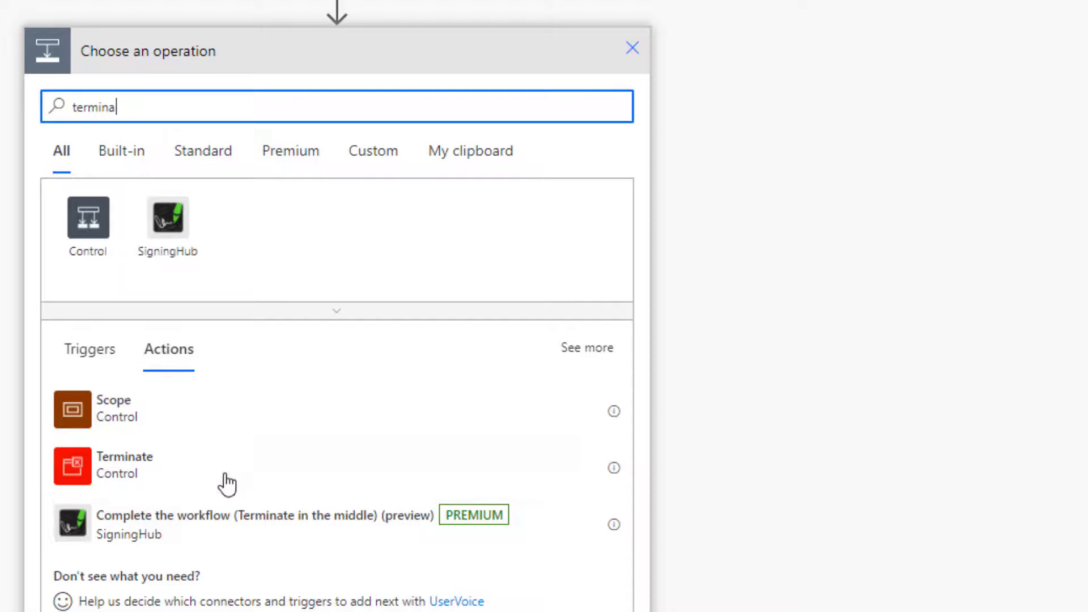
{"action": "left_click", "coordinate": [234, 489]}
{"action": "left_click", "coordinate": [359, 227]}
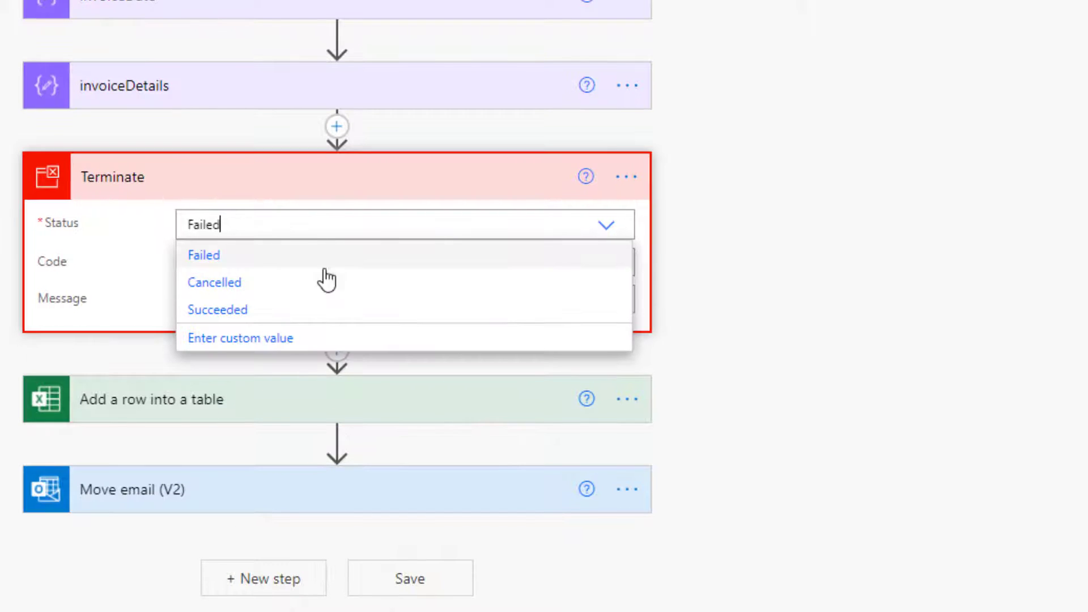
{"action": "left_click", "coordinate": [297, 311]}
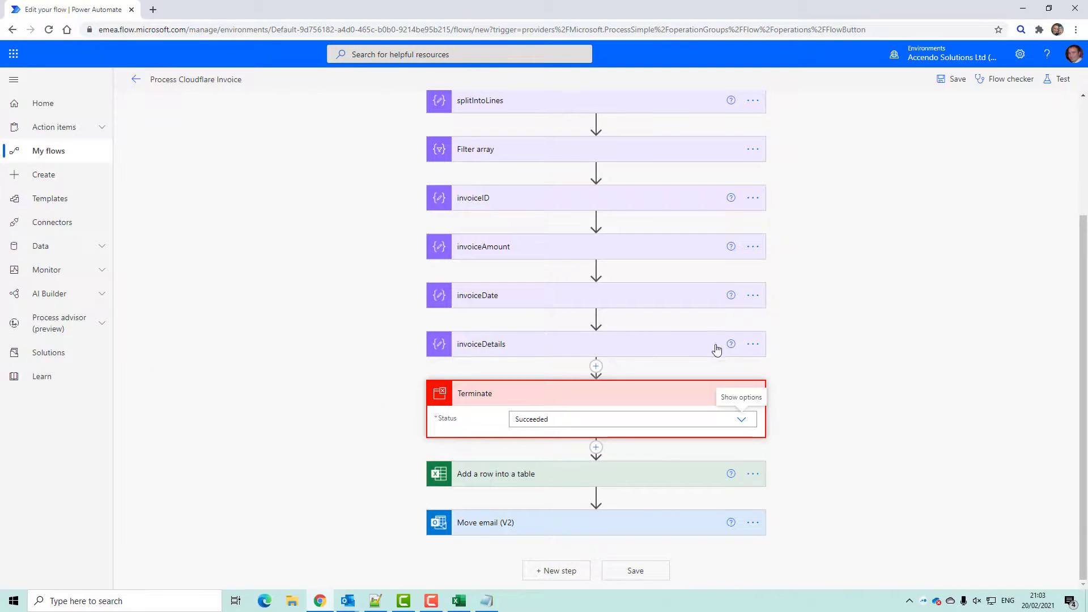
Step: Delete the separate invoiceDate Compose action from the flow
{"action": "left_click", "coordinate": [753, 344]}
{"action": "left_click", "coordinate": [753, 295]}
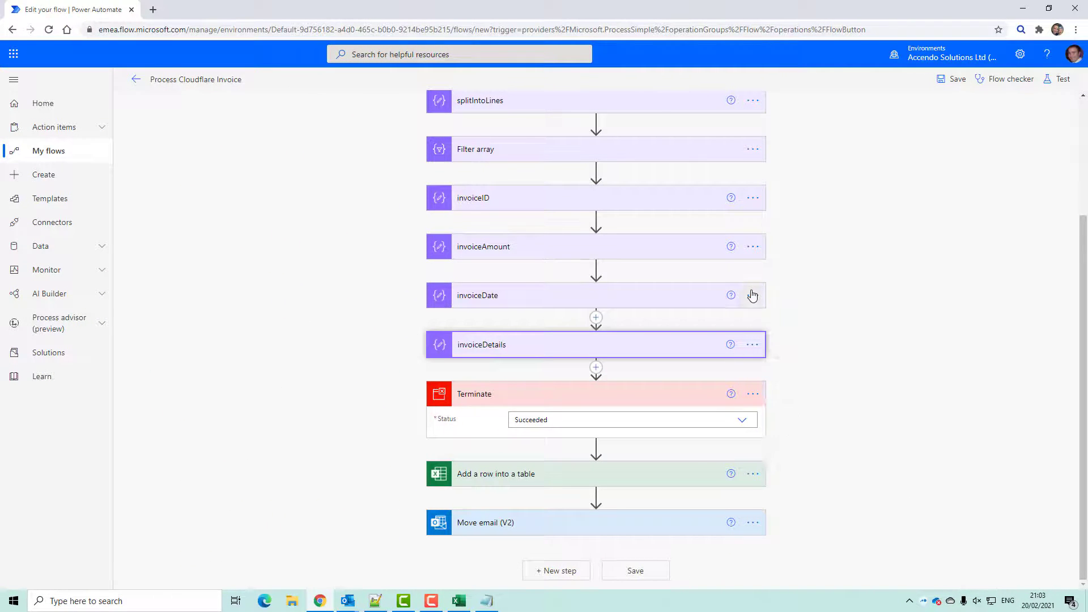
{"action": "left_click", "coordinate": [752, 295]}
{"action": "left_click", "coordinate": [799, 435]}
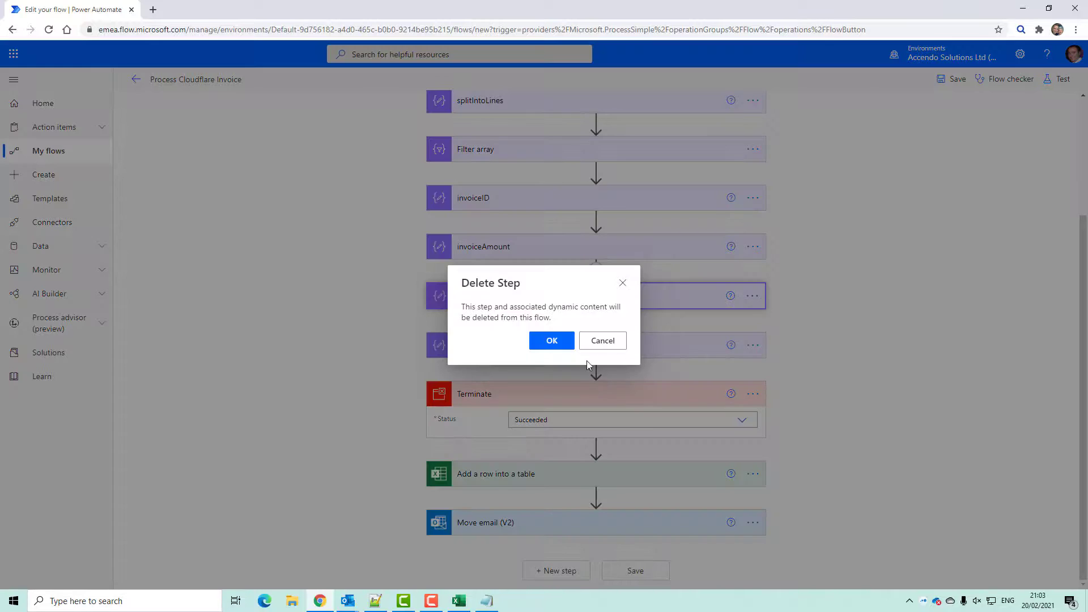
{"action": "left_click", "coordinate": [551, 342]}
Step: Delete the separate invoiceAmount and invoiceID Compose actions from the flow
{"action": "left_click", "coordinate": [751, 297]}
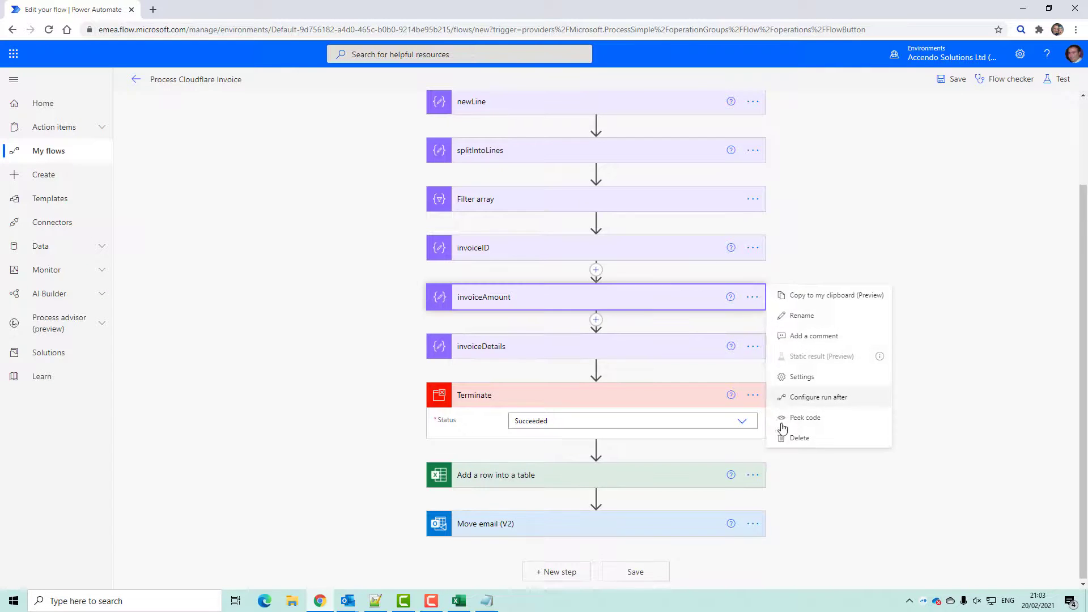
{"action": "left_click", "coordinate": [791, 436]}
{"action": "left_click", "coordinate": [550, 343]}
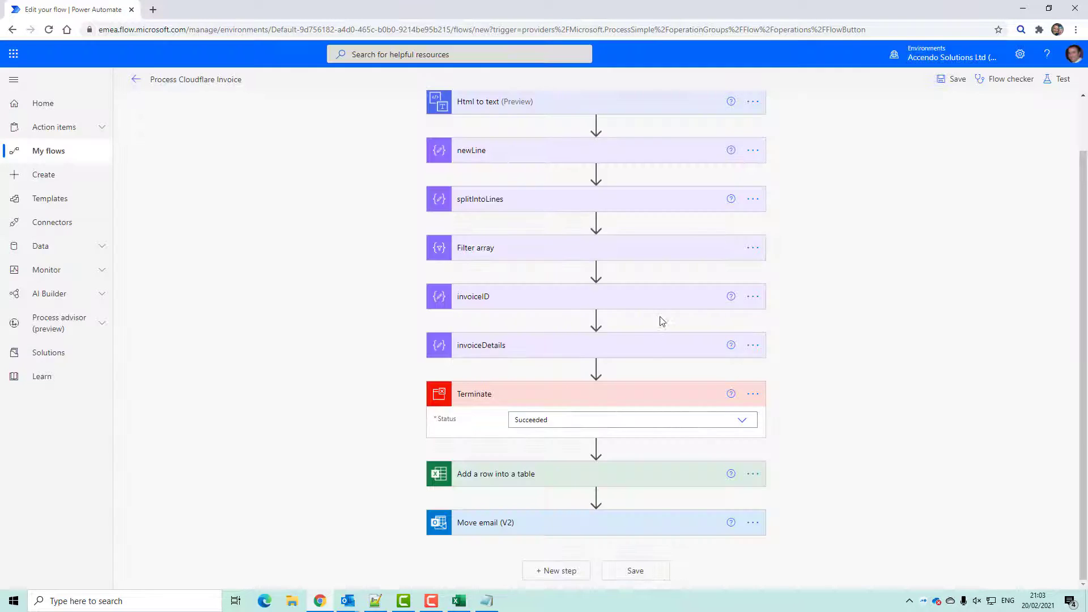
{"action": "left_click", "coordinate": [754, 297]}
{"action": "left_click", "coordinate": [805, 435]}
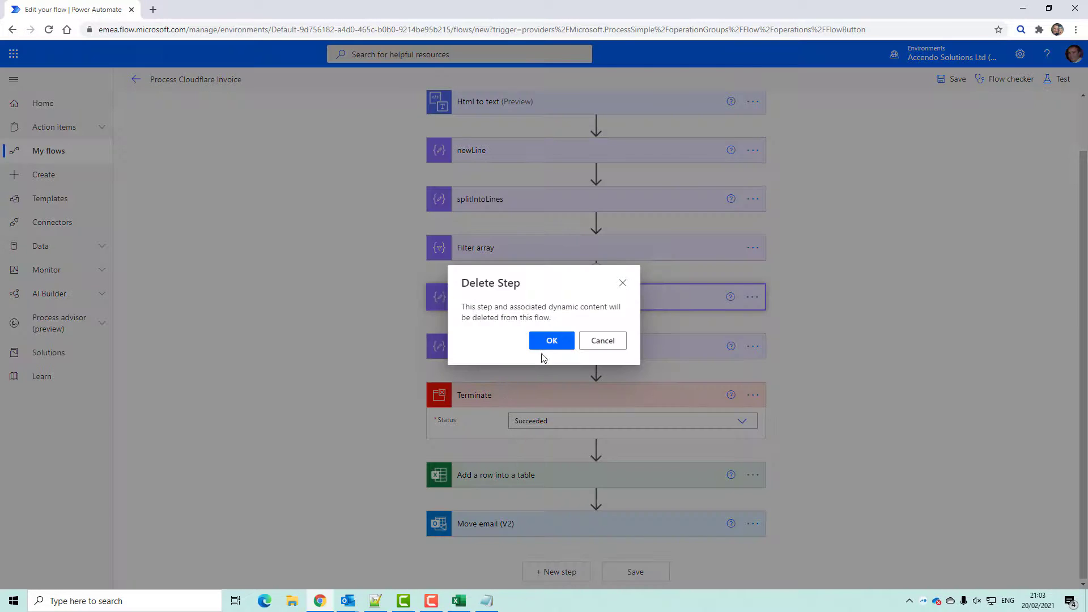
{"action": "left_click", "coordinate": [552, 342]}
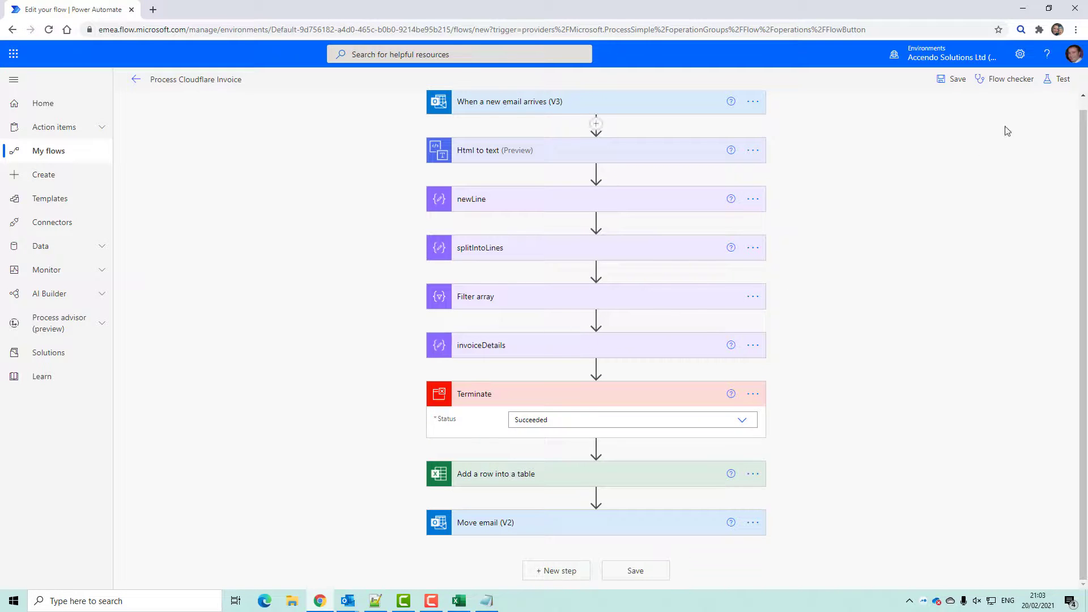
Step: Try to save and test the flow automatically with the most recent trigger run, and close the flow checker
{"action": "left_click", "coordinate": [1056, 80]}
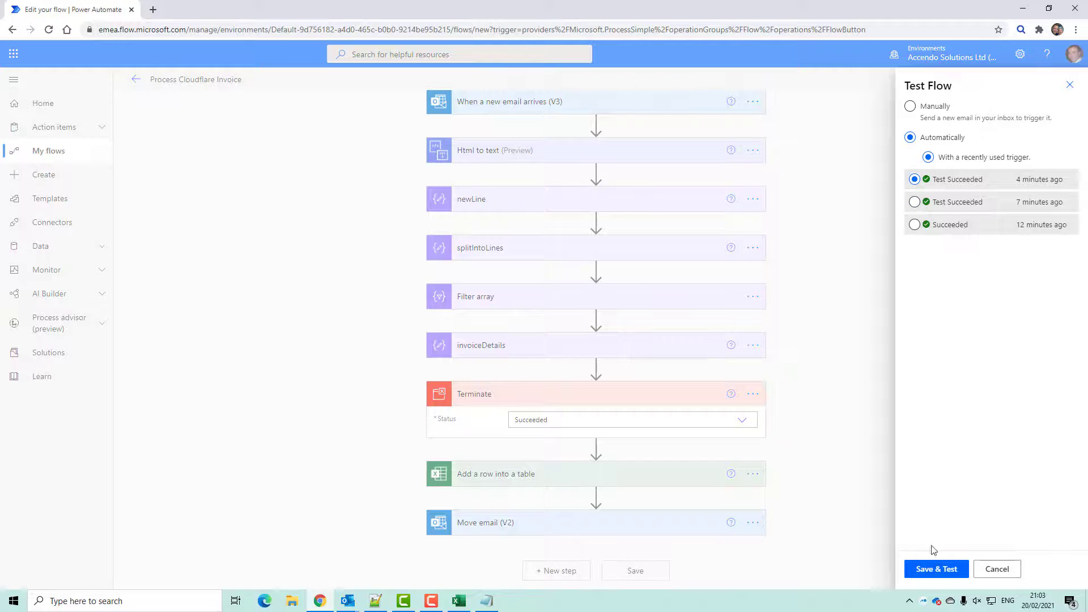
{"action": "left_click", "coordinate": [933, 569]}
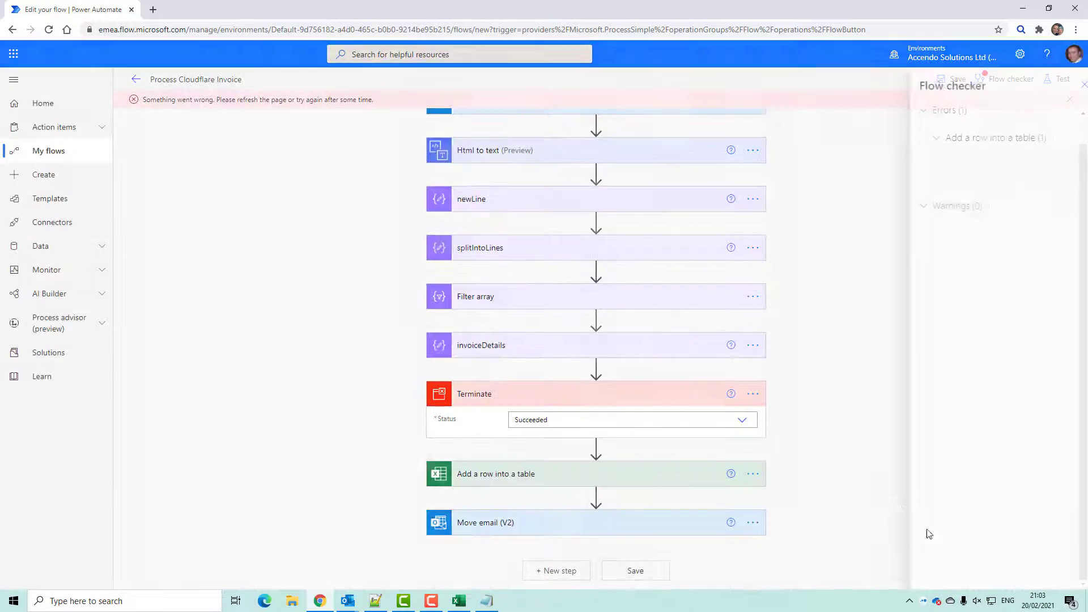
{"action": "left_click", "coordinate": [827, 299]}
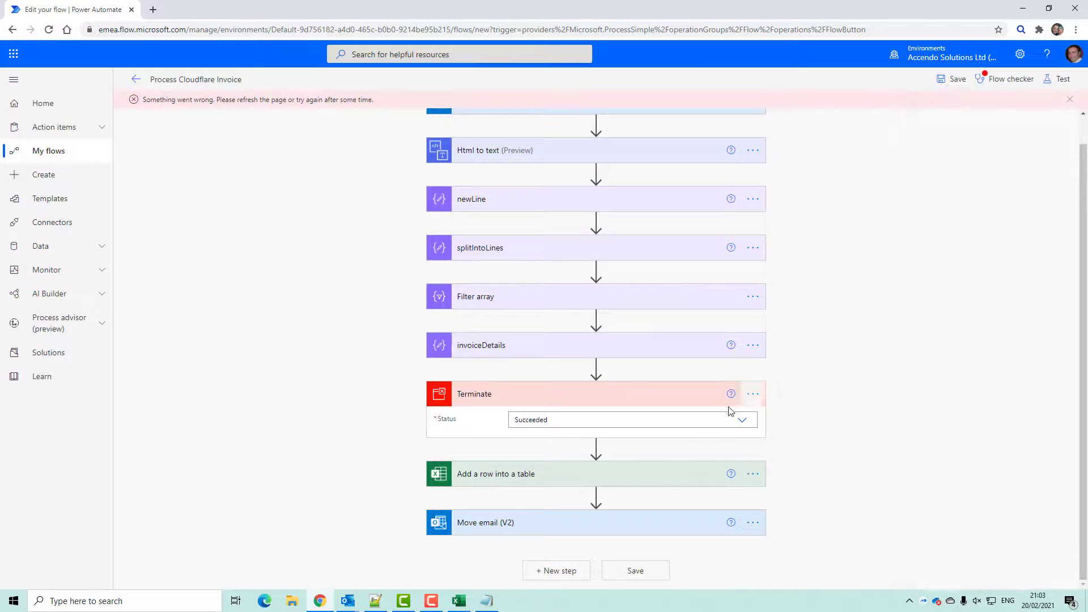
Step: Delete the Add a row into a table and Move email (V2) actions after Terminate
{"action": "left_click", "coordinate": [753, 481]}
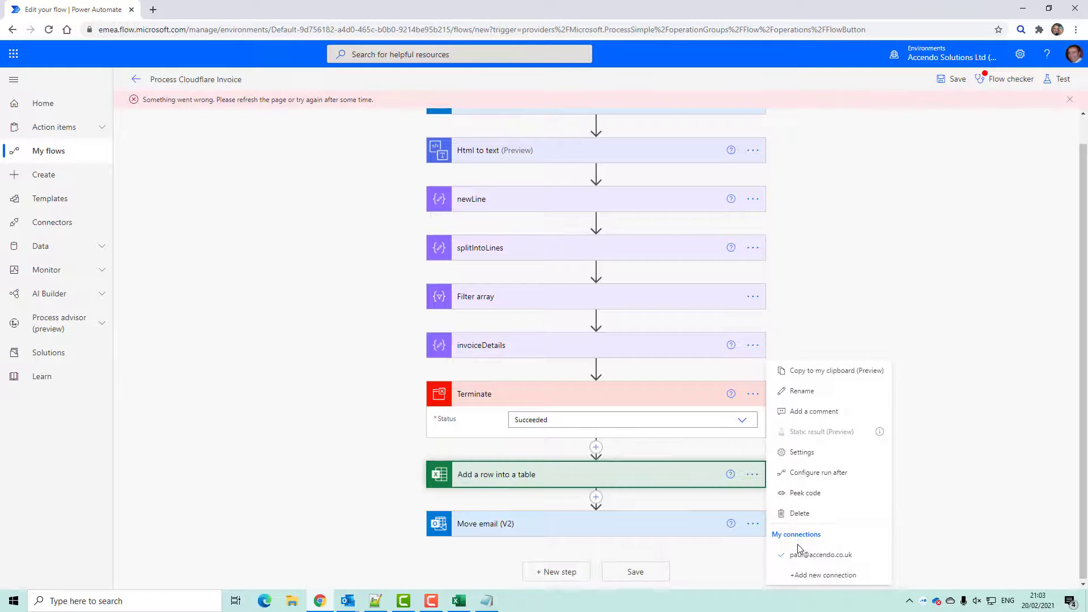
{"action": "left_click", "coordinate": [797, 517]}
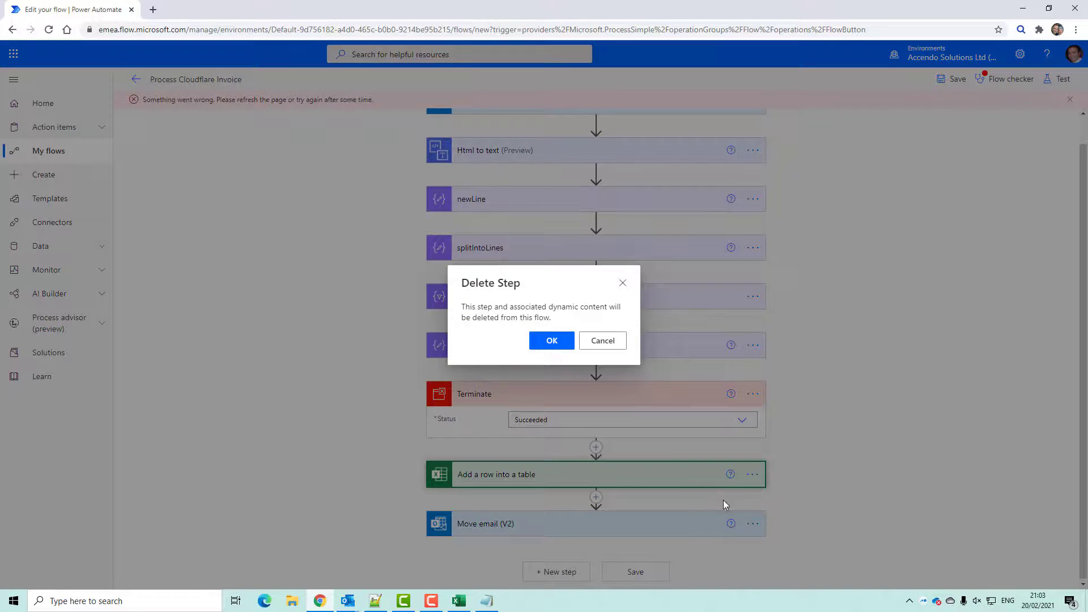
{"action": "left_click", "coordinate": [551, 340]}
{"action": "left_click", "coordinate": [757, 504]}
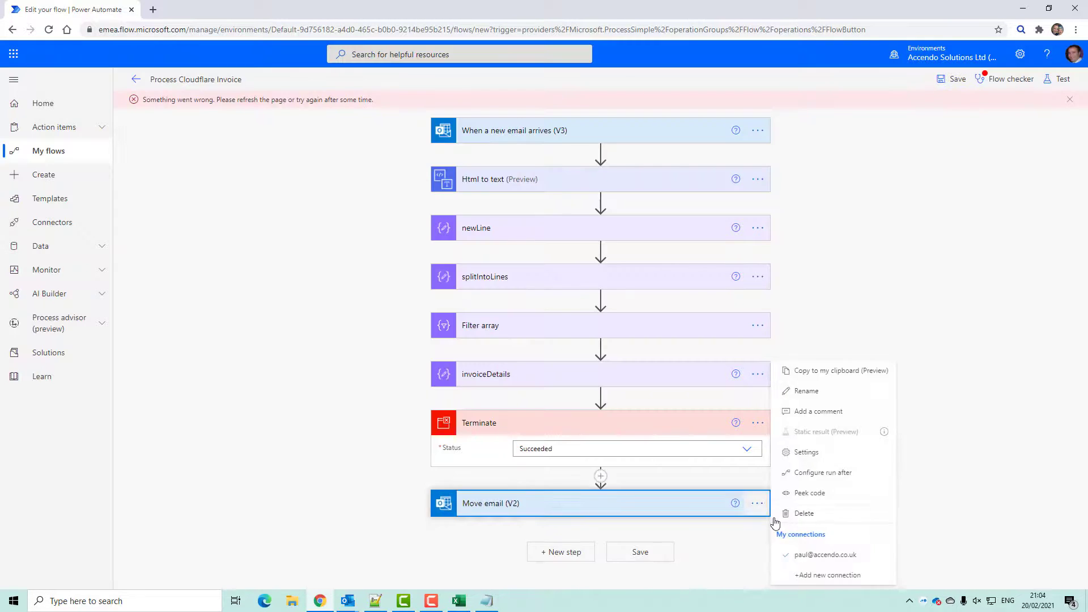
{"action": "left_click", "coordinate": [796, 513]}
{"action": "left_click", "coordinate": [567, 344]}
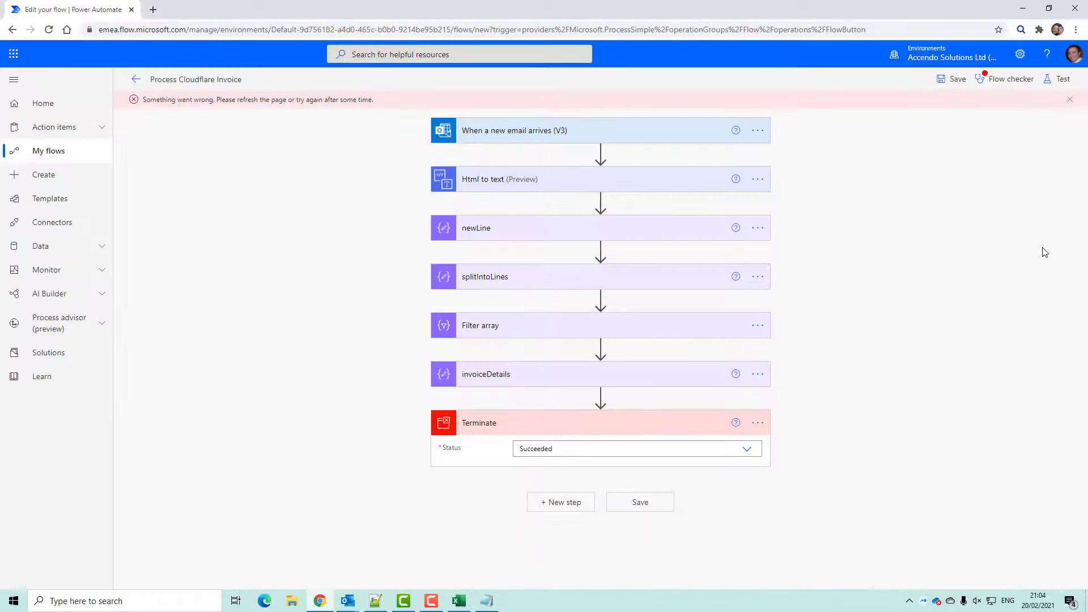
Step: Save the flow and start a manual test of it
{"action": "left_click", "coordinate": [1063, 82]}
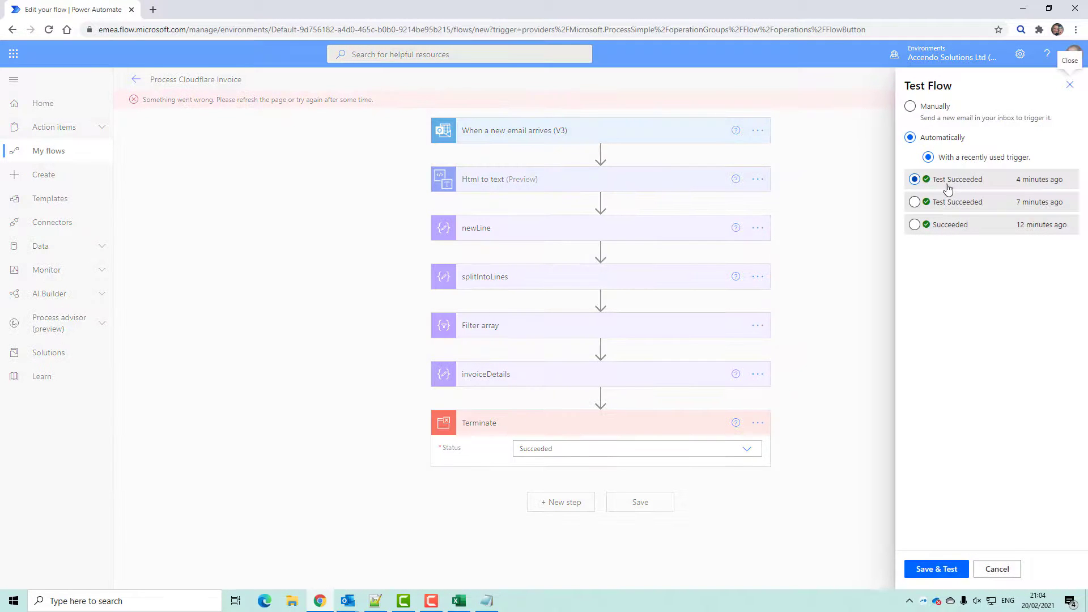
{"action": "left_click", "coordinate": [911, 107]}
{"action": "left_click", "coordinate": [937, 569]}
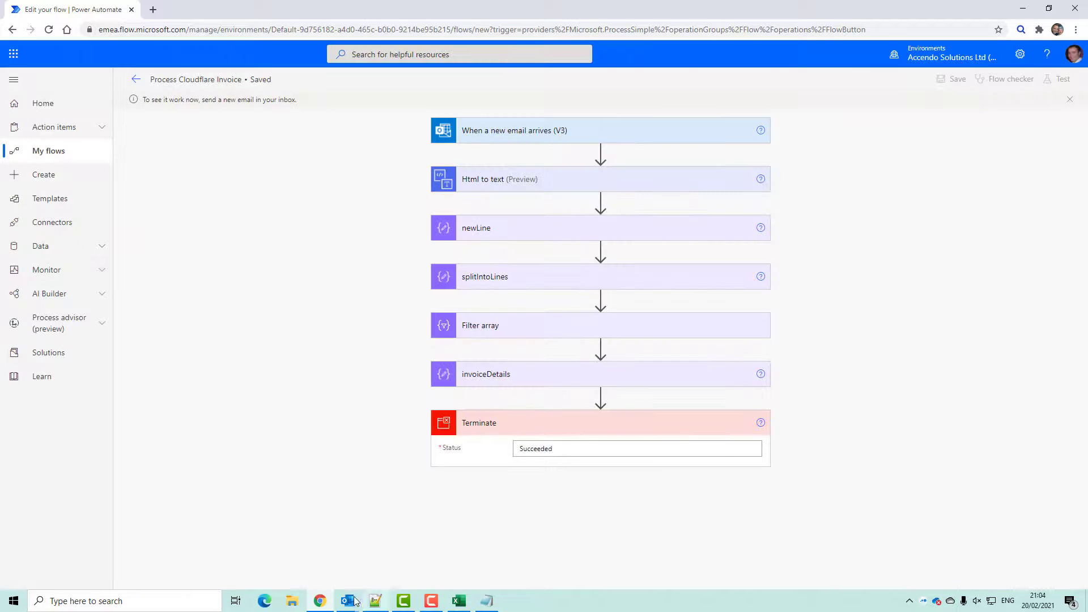
Step: Switch to Outlook, resend the latest "Your Cloudflare Invoice is Attached" email from Sent Items, and return to the flow
{"action": "mouse_move", "coordinate": [347, 601]}
{"action": "left_click", "coordinate": [294, 540]}
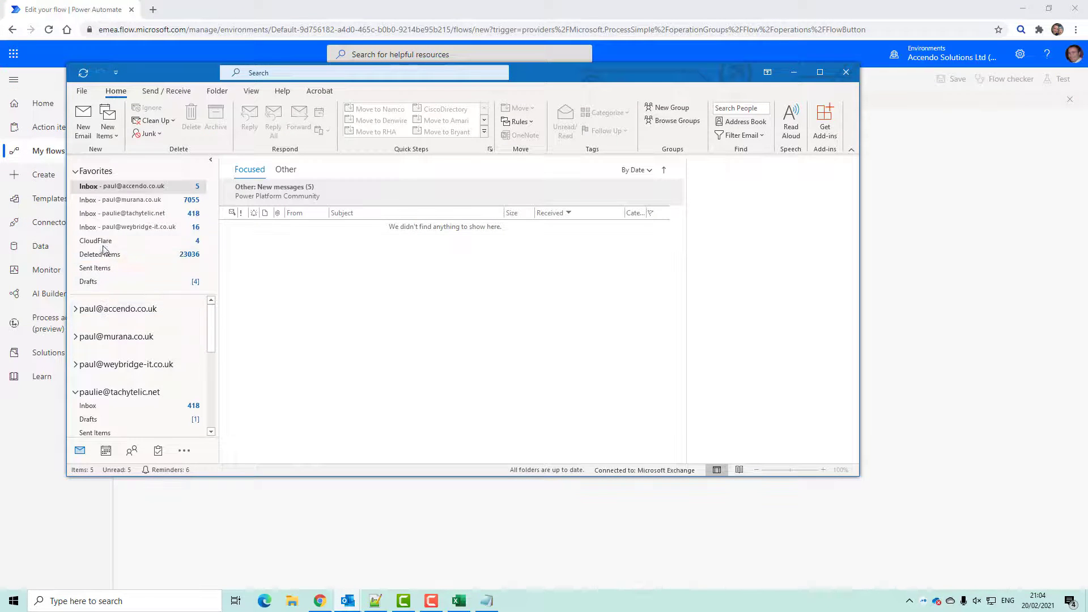
{"action": "left_click", "coordinate": [95, 432]}
{"action": "double_click", "coordinate": [306, 216]}
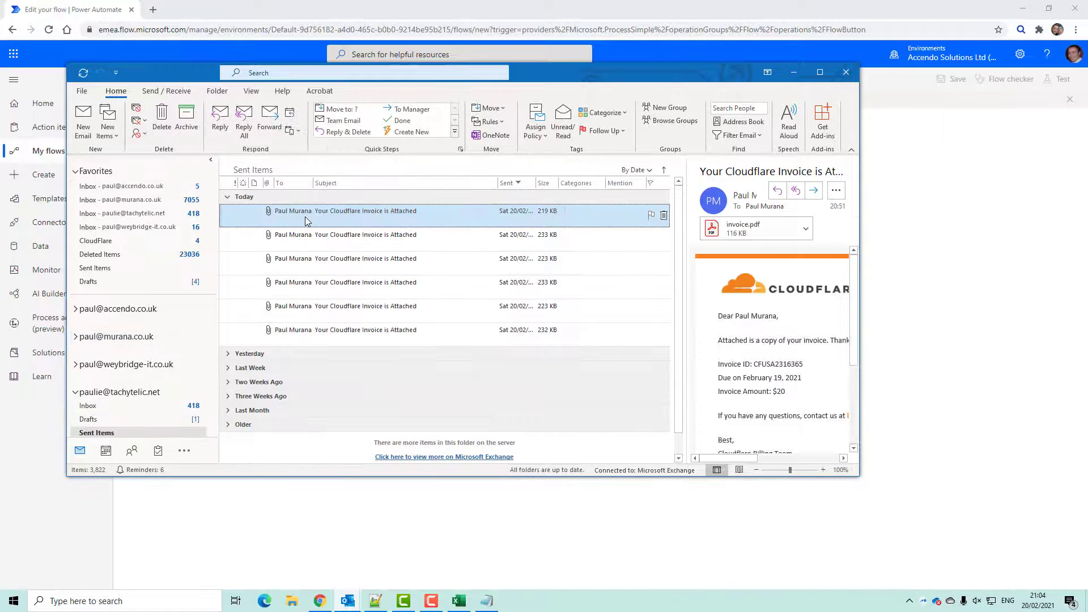
{"action": "left_click", "coordinate": [429, 72]}
{"action": "left_click", "coordinate": [453, 104]}
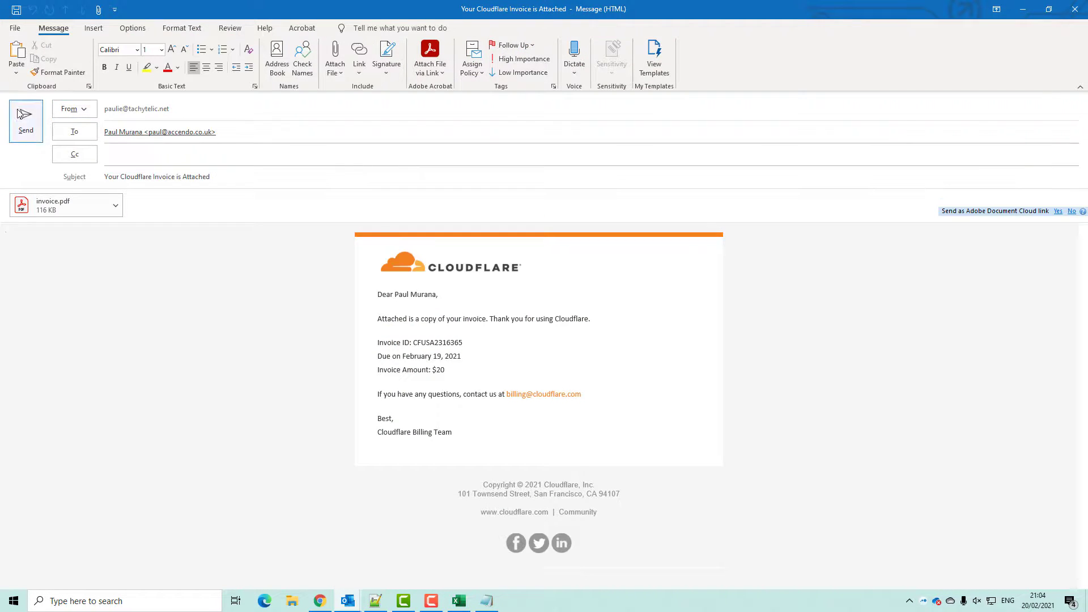
{"action": "left_click", "coordinate": [22, 127]}
{"action": "left_click", "coordinate": [1075, 9]}
{"action": "left_click", "coordinate": [794, 71]}
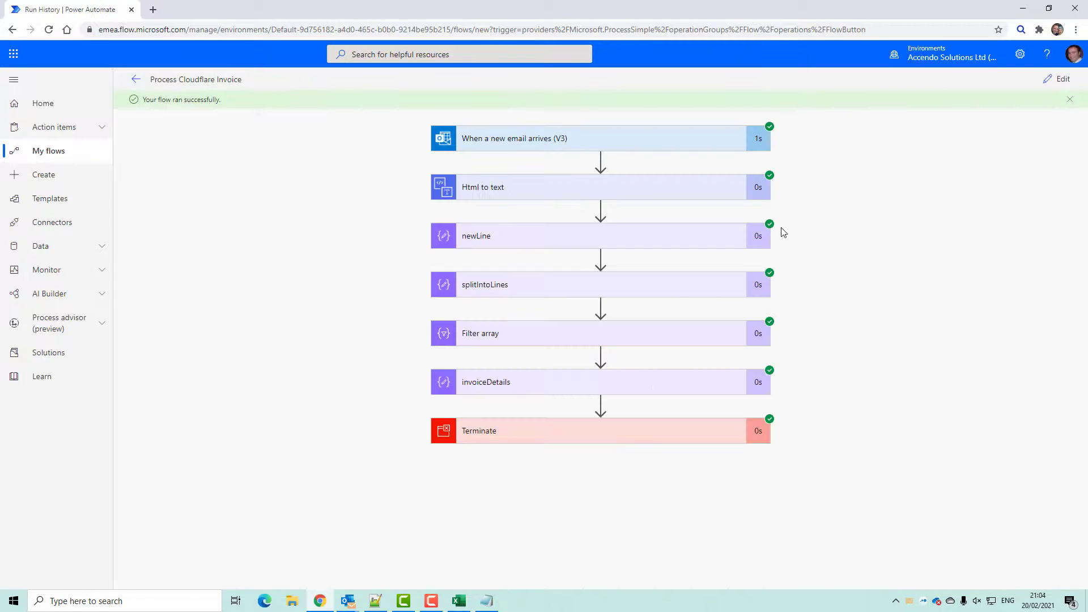
Step: Examine the inputs and outputs of the invoiceDetails action in the test run
{"action": "left_click", "coordinate": [648, 391]}
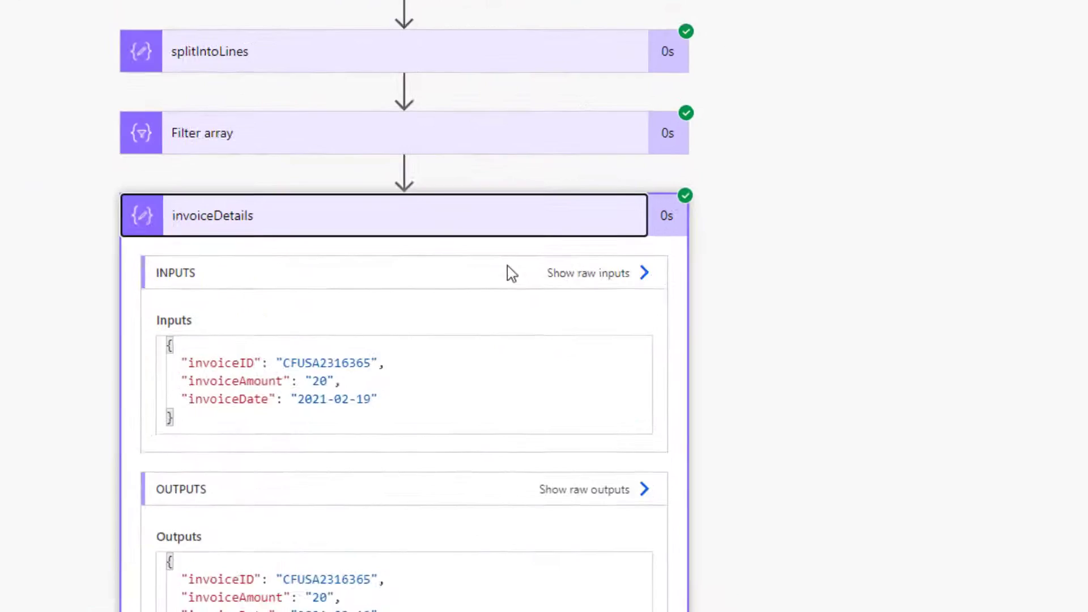
{"action": "scroll", "coordinate": [474, 173], "scroll_direction": "down", "scroll_amount": 1}
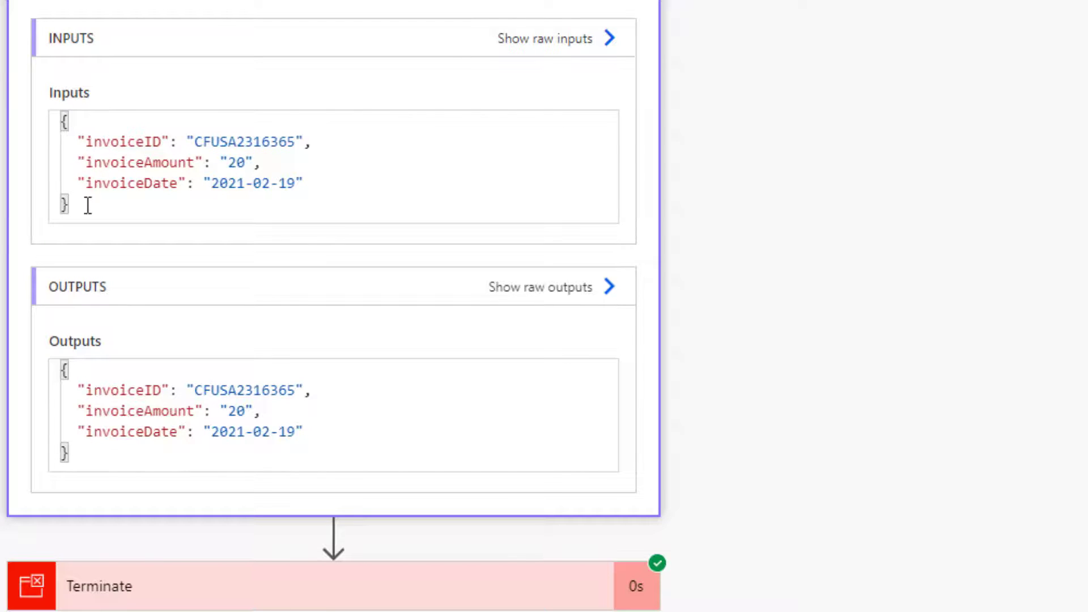
{"action": "left_click_drag", "start_coordinate": [70, 205], "coordinate": [47, 113]}
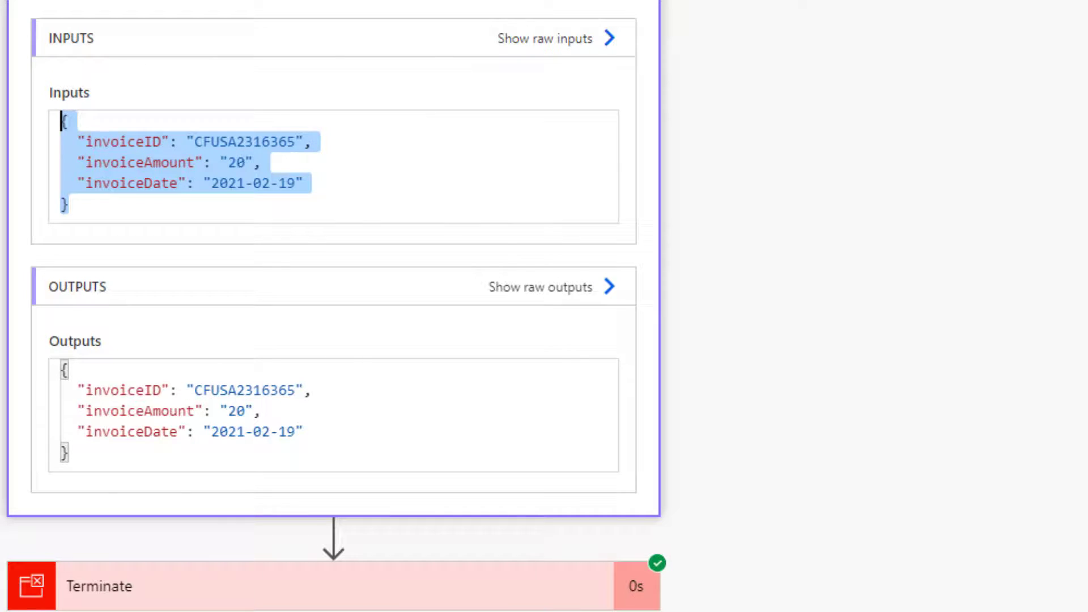
{"action": "left_click", "coordinate": [1059, 79]}
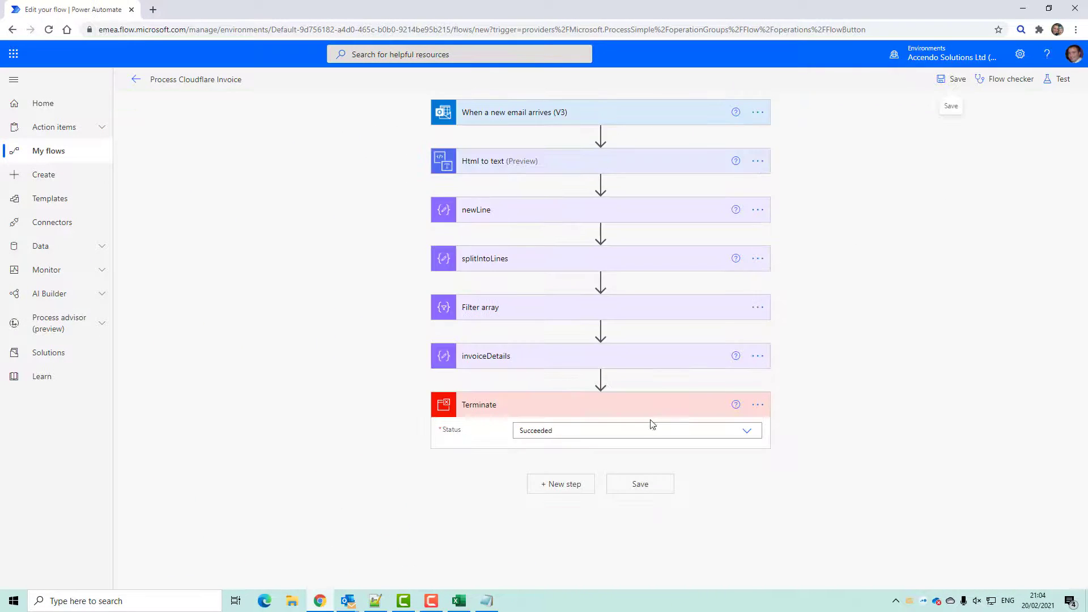
{"action": "left_click", "coordinate": [601, 380]}
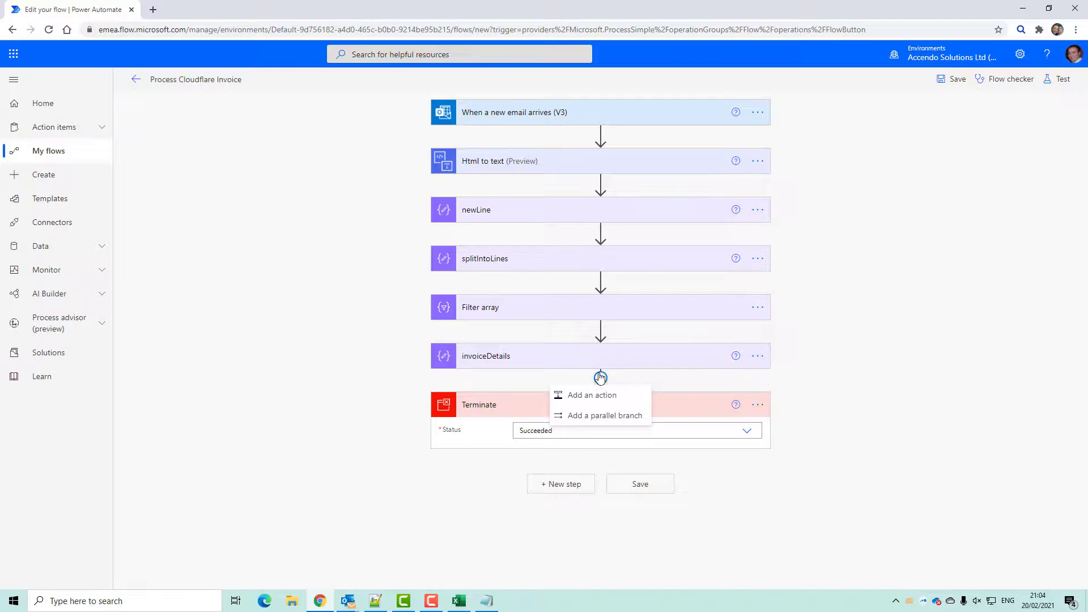
{"action": "left_click", "coordinate": [136, 79]}
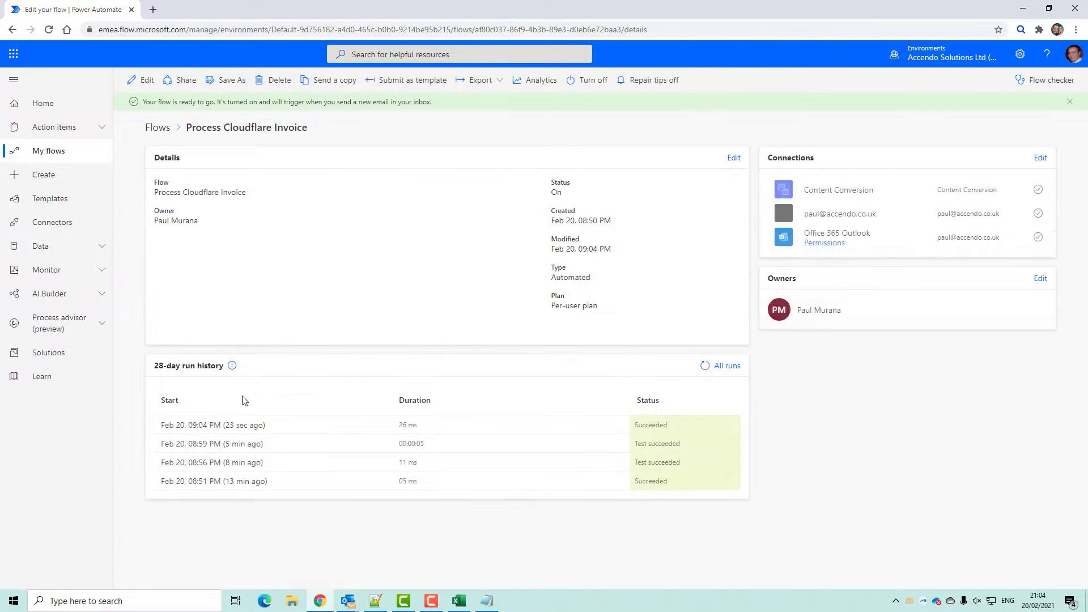
Step: Open the most recent run from the run history and copy the JSON object from the invoiceDetails inputs
{"action": "left_click", "coordinate": [238, 426]}
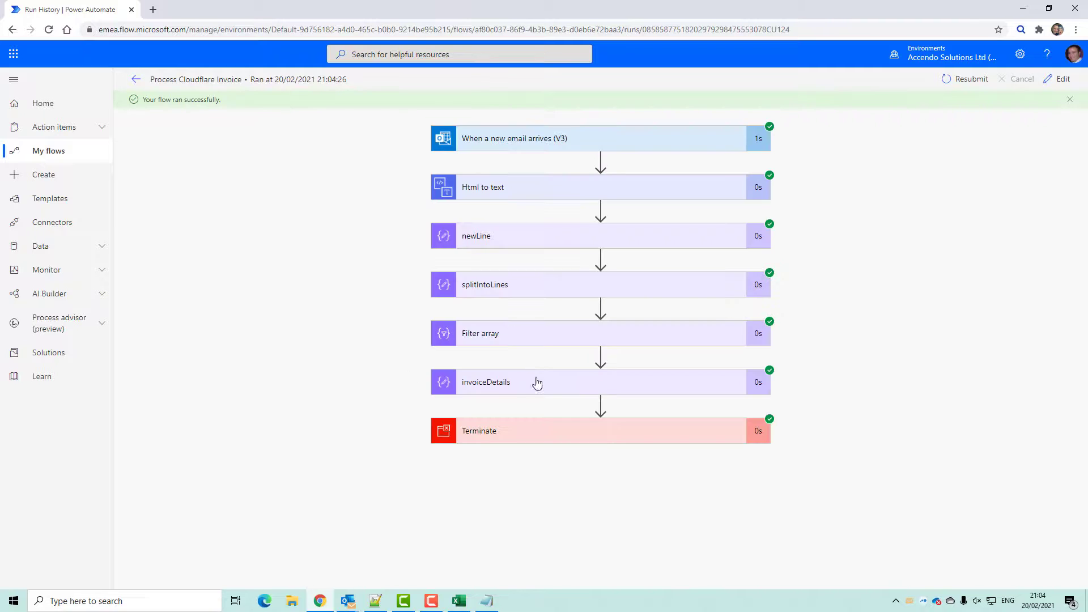
{"action": "left_click", "coordinate": [537, 382]}
{"action": "scroll", "coordinate": [462, 350], "scroll_direction": "down", "scroll_amount": 3}
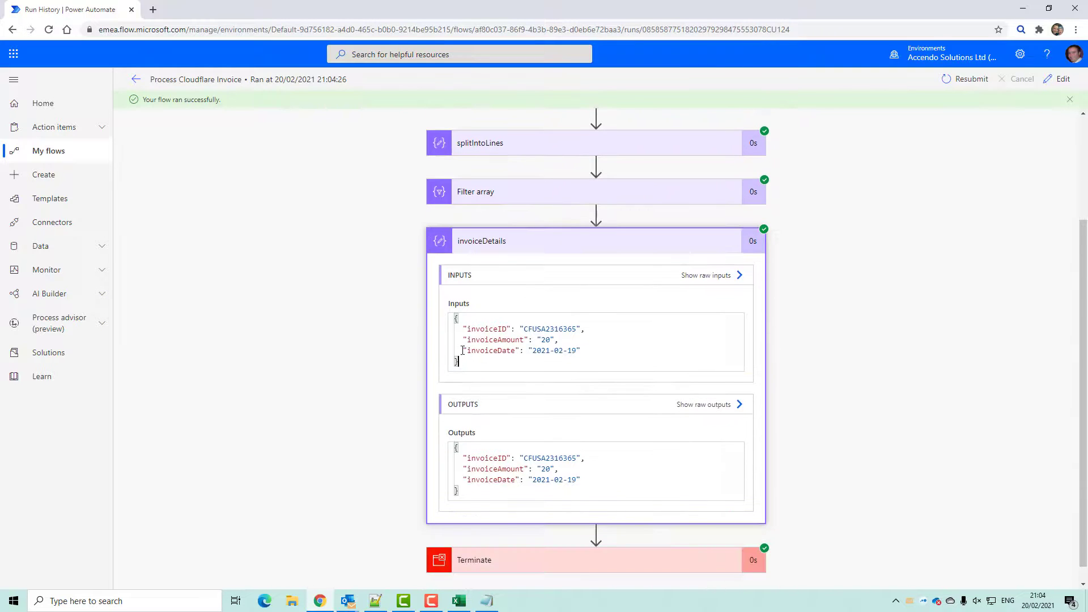
{"action": "left_click_drag", "start_coordinate": [462, 350], "coordinate": [448, 315]}
{"action": "key", "text": "ctrl+c"}
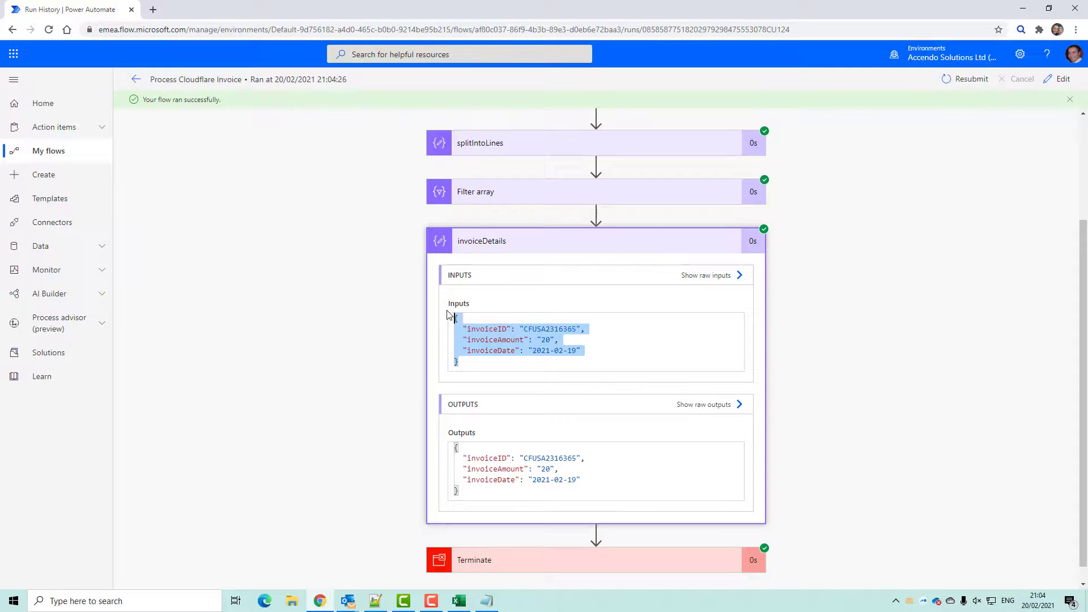
Step: Edit the flow, add a Parse JSON action between invoiceDetails and Terminate, and set its Content to the invoiceDetails Outputs
{"action": "left_click", "coordinate": [1058, 80]}
{"action": "left_click", "coordinate": [598, 378]}
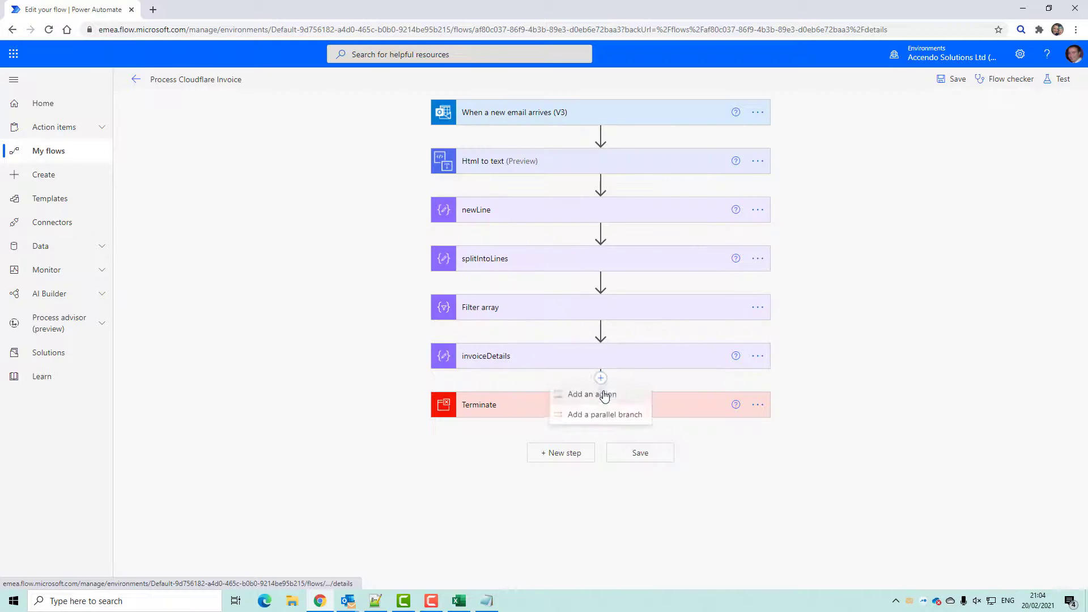
{"action": "left_click", "coordinate": [600, 399]}
{"action": "type", "text": "parse"}
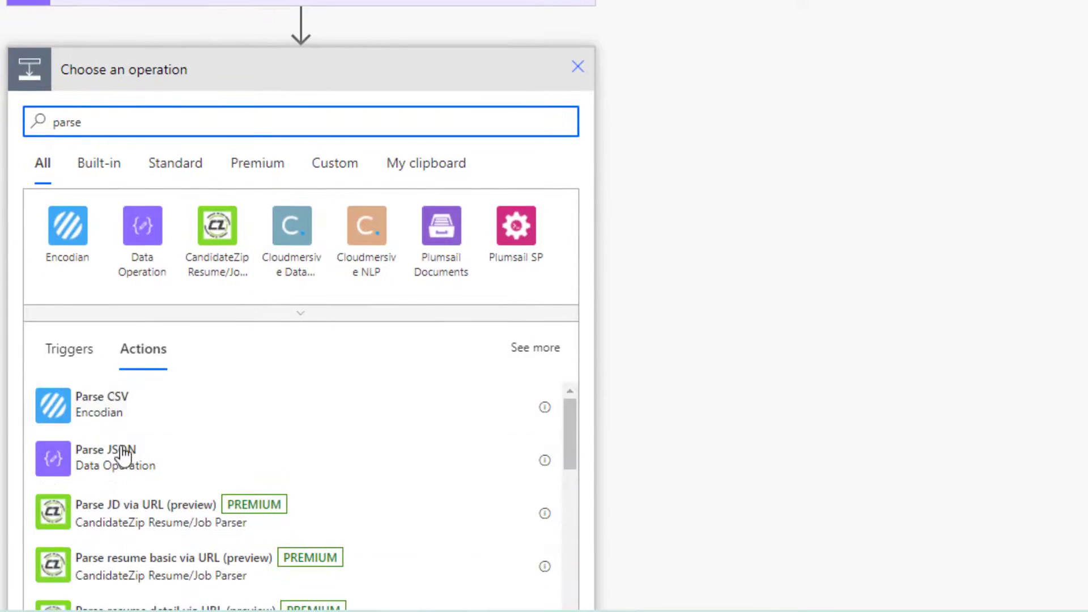
{"action": "left_click", "coordinate": [121, 472]}
{"action": "left_click", "coordinate": [258, 179]}
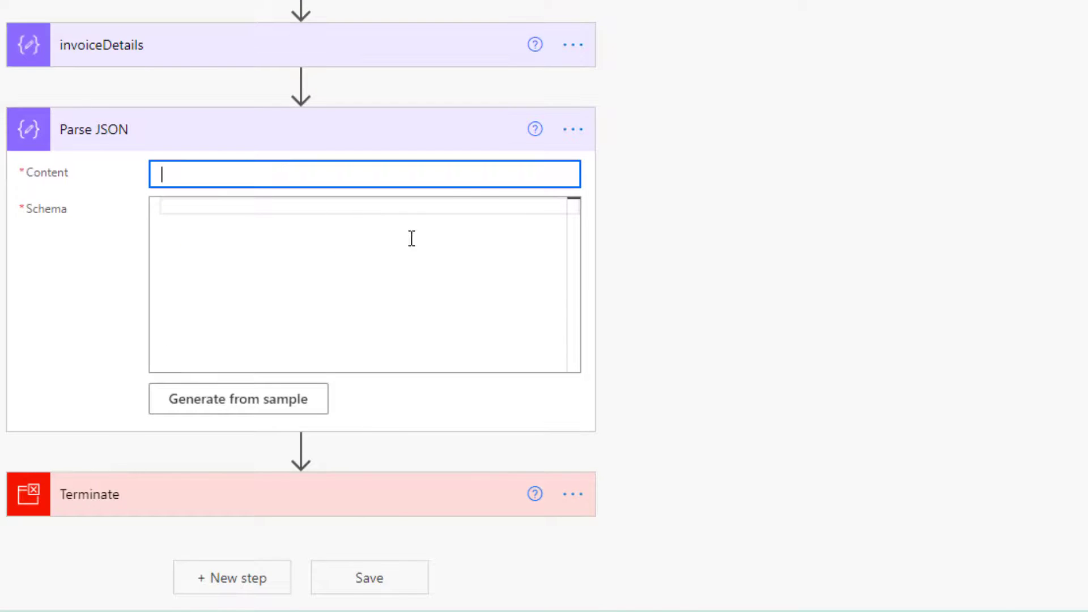
{"action": "left_click", "coordinate": [773, 357]}
{"action": "left_click", "coordinate": [216, 282]}
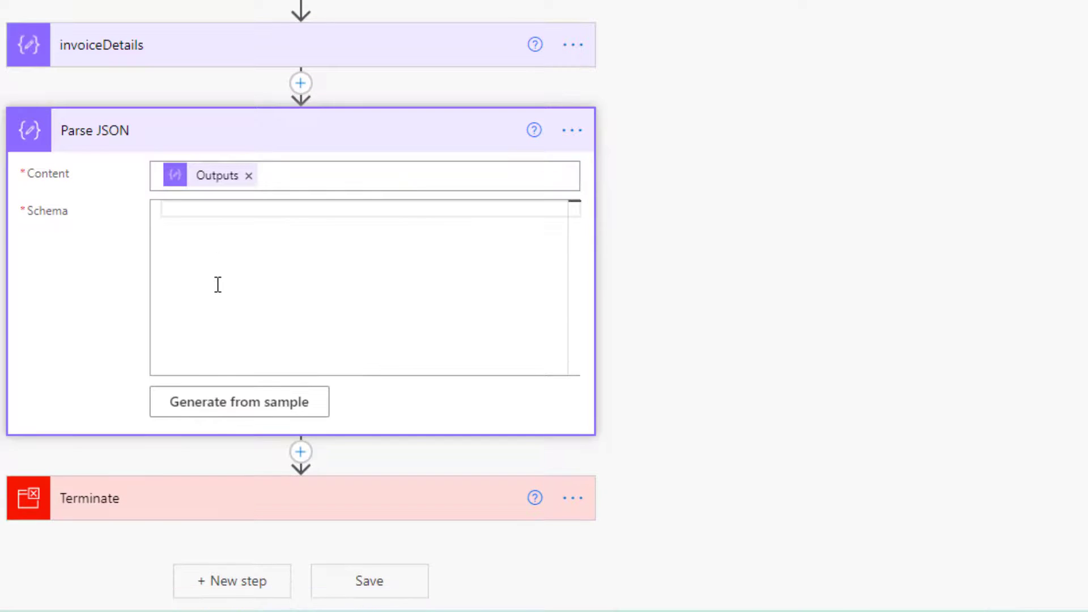
{"action": "key", "text": "ctrl+v"}
{"action": "left_click_drag", "start_coordinate": [216, 282], "coordinate": [80, 182]}
{"action": "key", "text": "ctrl+x"}
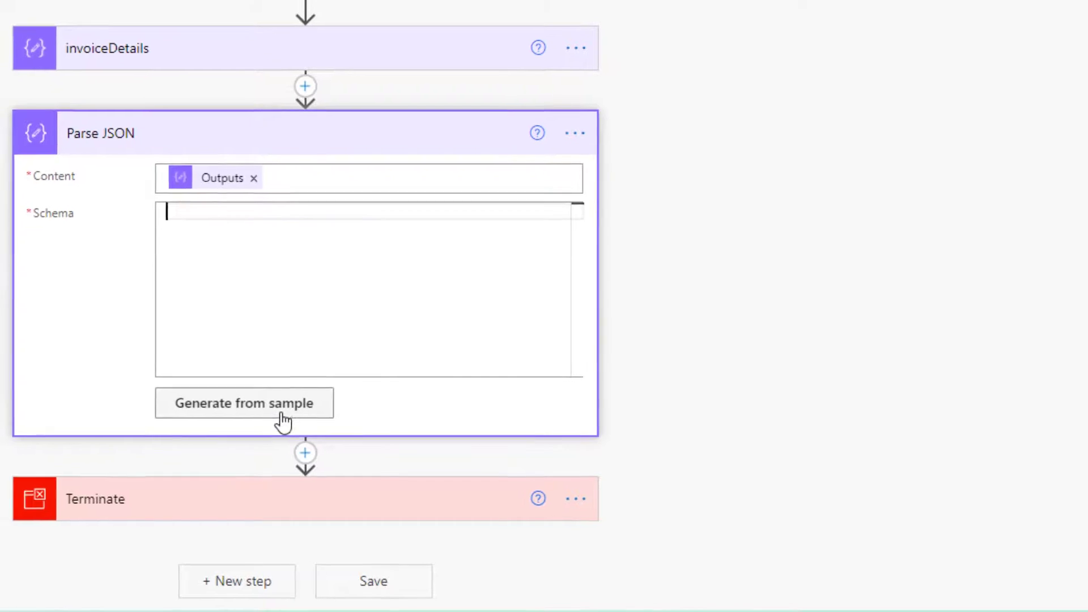
Step: Generate the Parse JSON schema from the copied invoiceID, invoiceAmount and invoiceDate sample, and collapse the action
{"action": "left_click", "coordinate": [280, 411]}
{"action": "key", "text": "ctrl+v"}
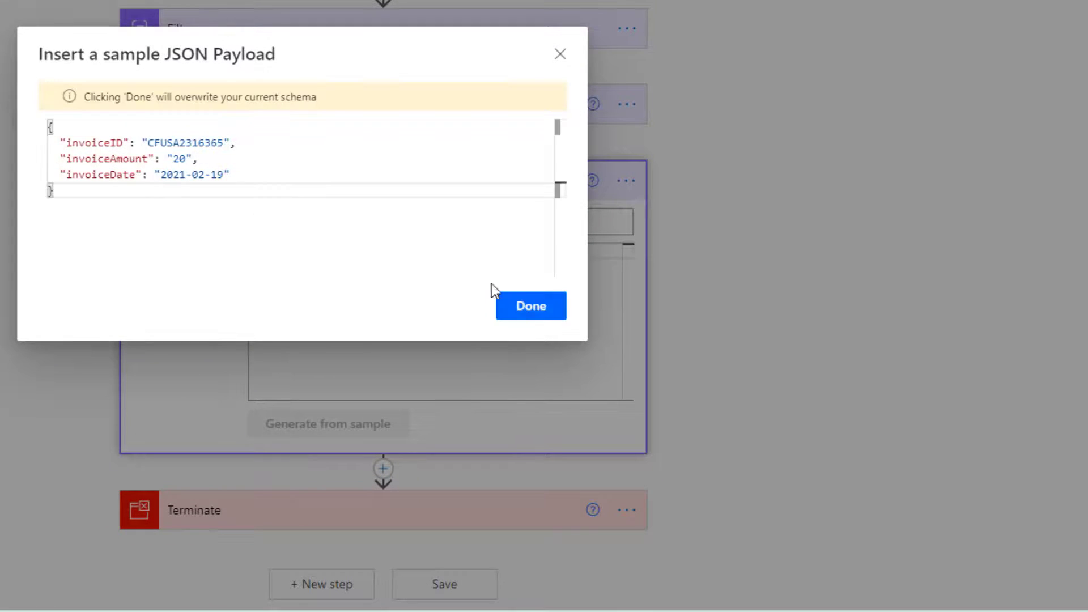
{"action": "left_click", "coordinate": [506, 306]}
{"action": "scroll", "coordinate": [340, 272], "scroll_direction": "down", "scroll_amount": 1}
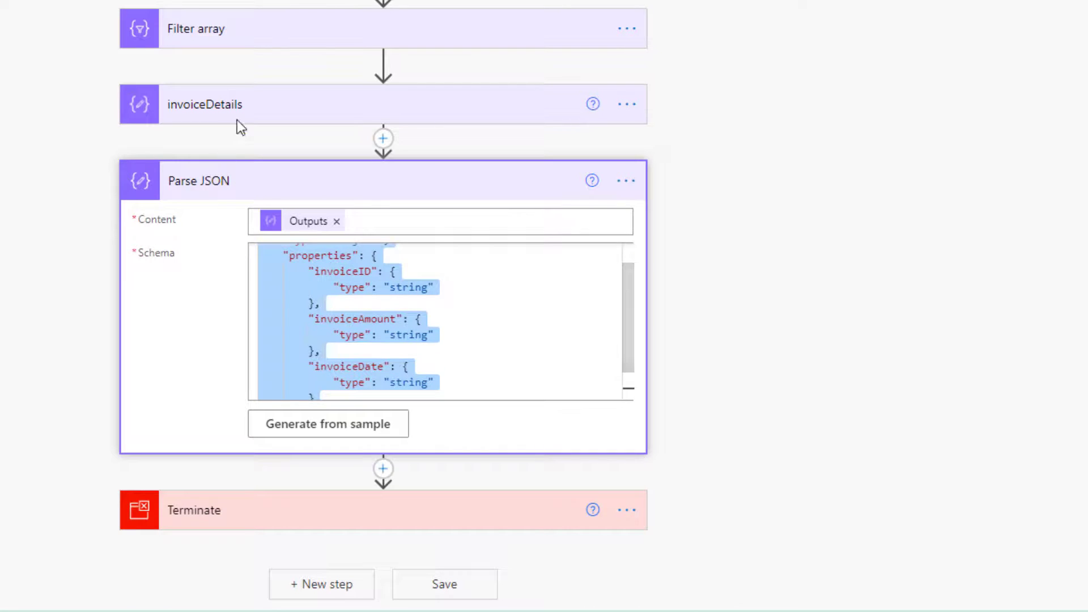
{"action": "left_click", "coordinate": [213, 182]}
Step: Delete the Terminate action from the end of the flow
{"action": "left_click", "coordinate": [636, 400]}
{"action": "left_click", "coordinate": [702, 585]}
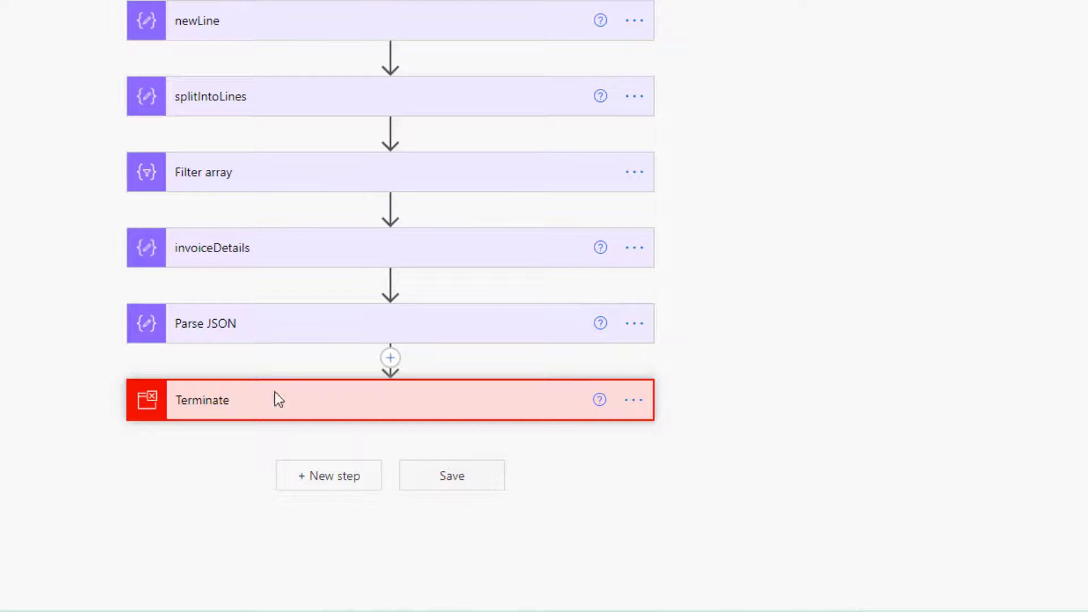
{"action": "left_click", "coordinate": [289, 233]}
Step: Add an Excel Online (Business) Add a row into a table action after Parse JSON
{"action": "left_click", "coordinate": [314, 399]}
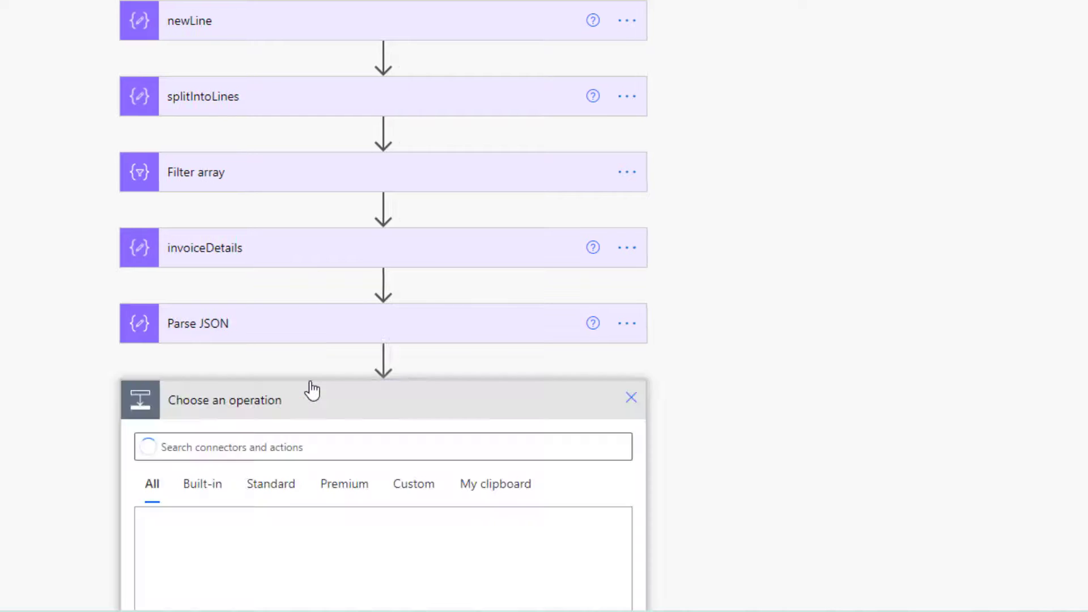
{"action": "type", "text": "excel"}
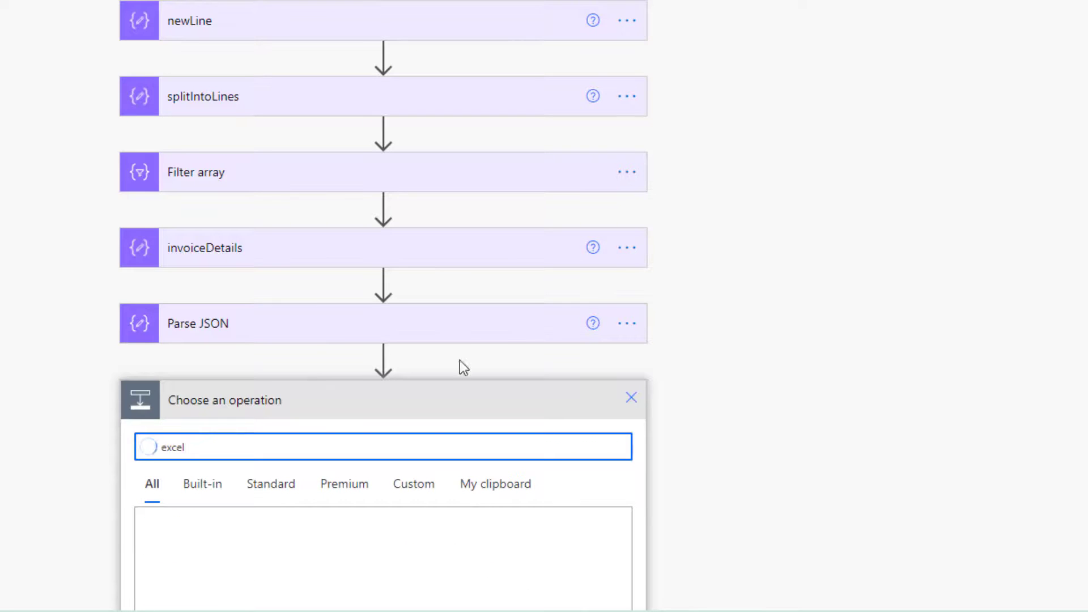
{"action": "scroll", "coordinate": [646, 345], "scroll_direction": "down", "scroll_amount": 4}
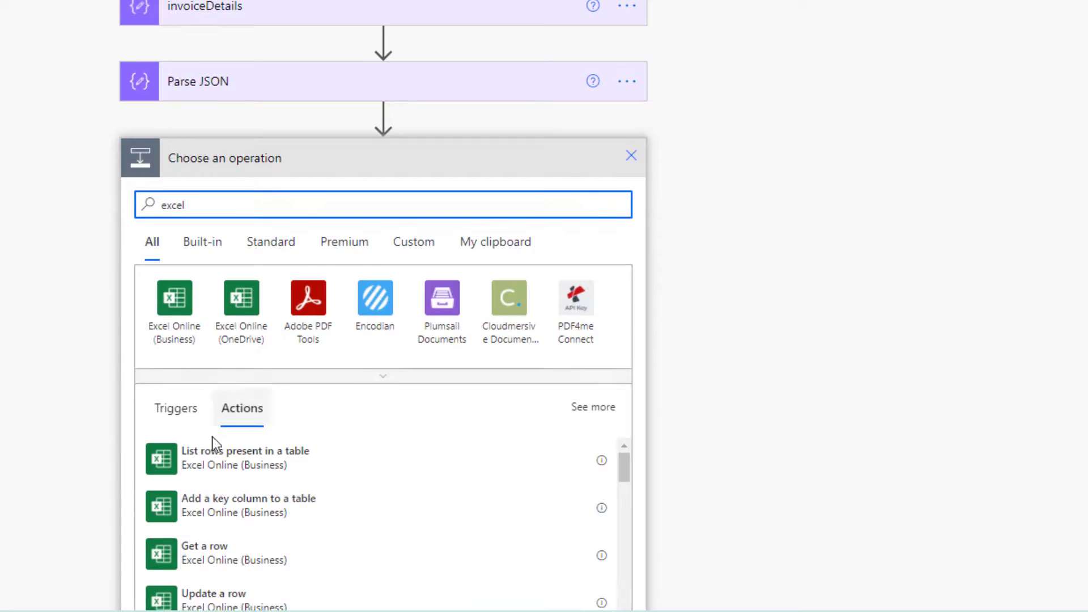
{"action": "left_click", "coordinate": [183, 311]}
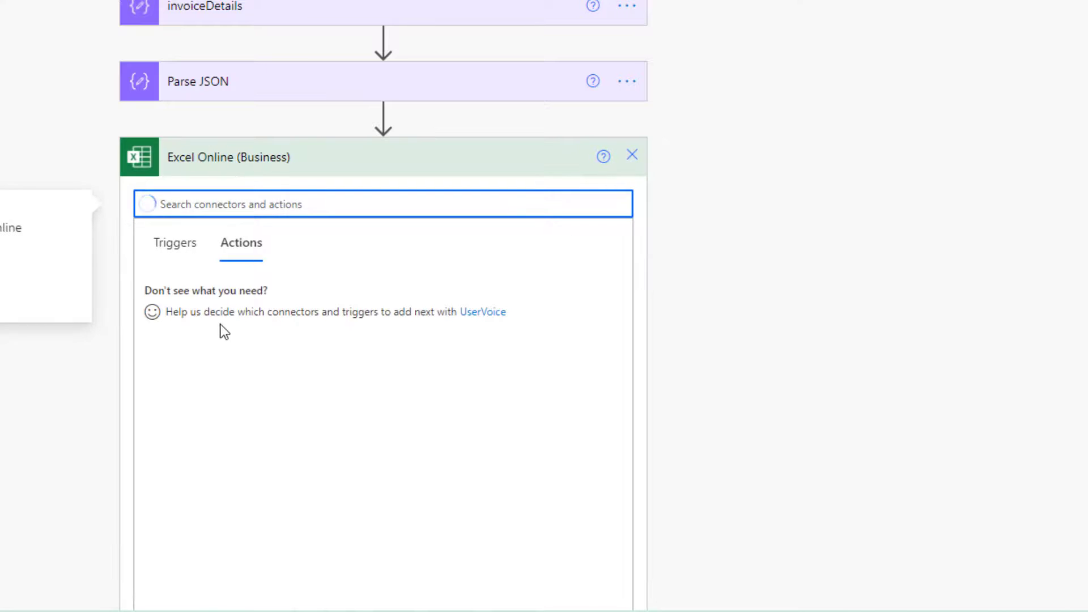
{"action": "scroll", "coordinate": [221, 426], "scroll_direction": "down", "scroll_amount": 2}
{"action": "scroll", "coordinate": [222, 429], "scroll_direction": "down", "scroll_amount": 3}
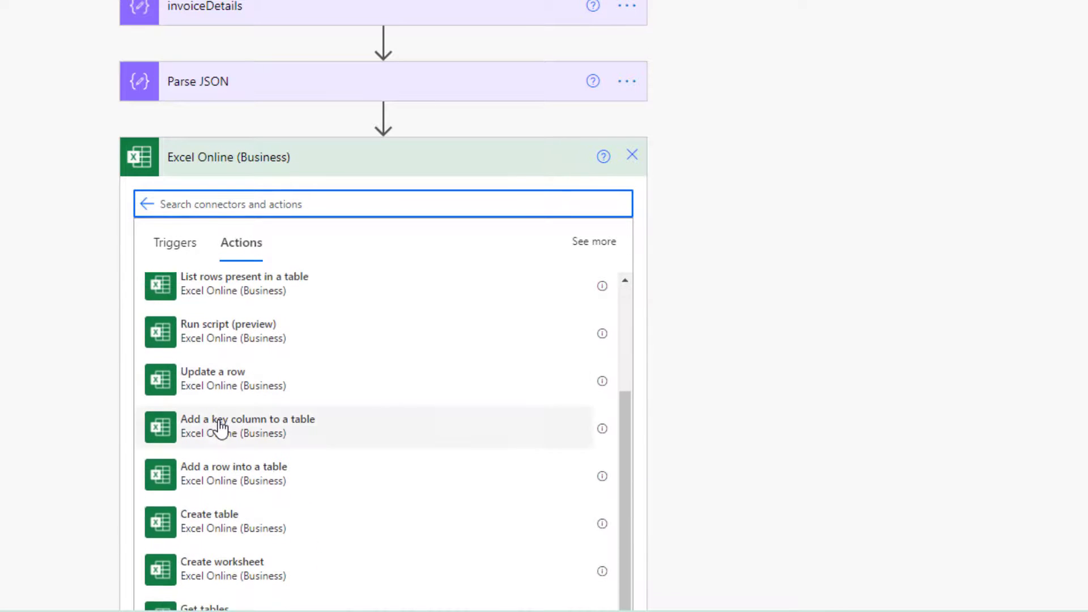
{"action": "scroll", "coordinate": [216, 154], "scroll_direction": "up", "scroll_amount": 1}
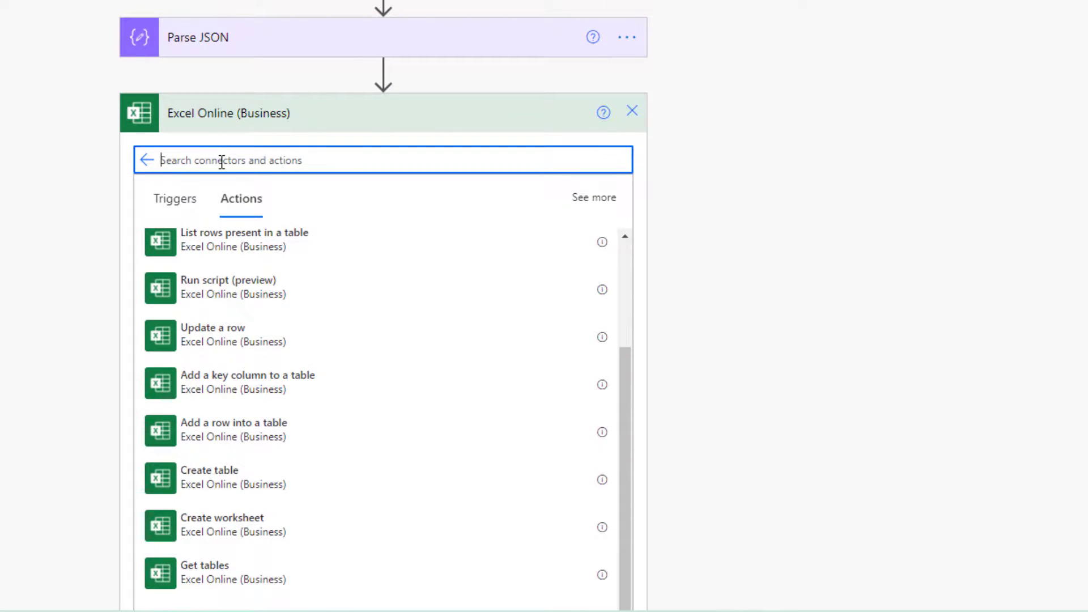
{"action": "type", "text": "add"}
{"action": "left_click", "coordinate": [228, 293]}
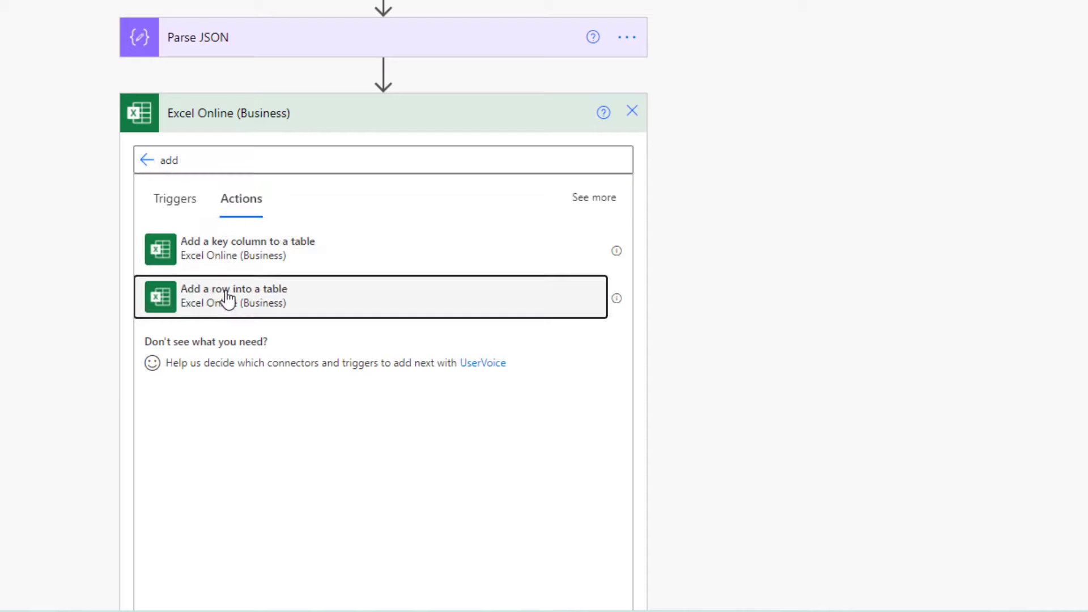
Step: Point the new row action to OneDrive for Business, library OneDrive - ACCENDO1, file /PA Demo/cloudFlareInvoices.xlsx and table cloudFlare
{"action": "left_click", "coordinate": [595, 369]}
{"action": "left_click", "coordinate": [536, 391]}
{"action": "left_click", "coordinate": [612, 398]}
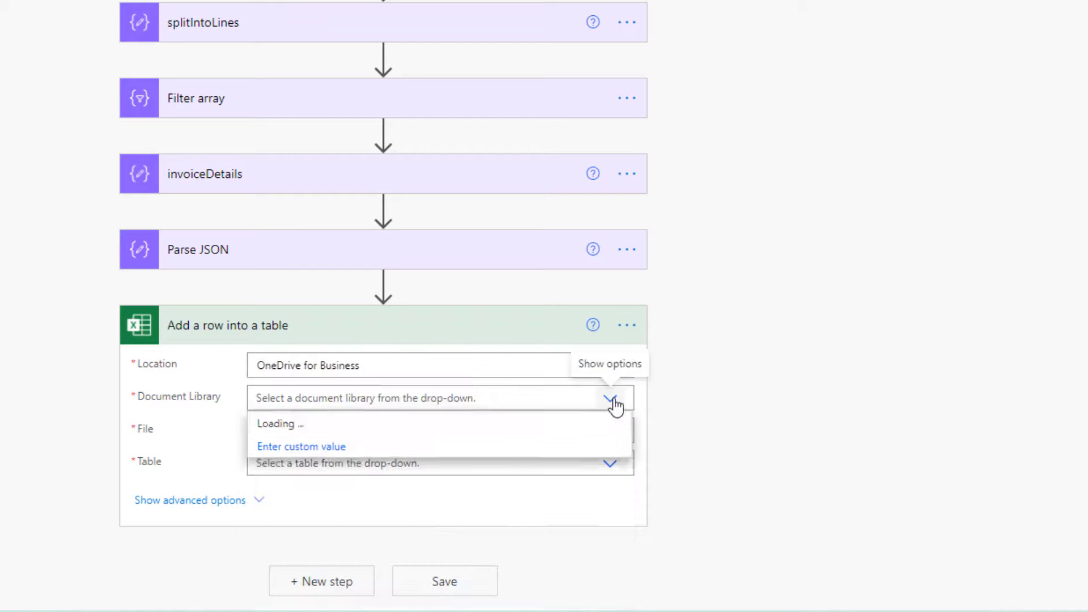
{"action": "left_click", "coordinate": [617, 422]}
{"action": "left_click", "coordinate": [621, 432]}
{"action": "scroll", "coordinate": [905, 289], "scroll_direction": "down", "scroll_amount": 8}
{"action": "left_click_drag", "start_coordinate": [903, 284], "coordinate": [903, 287]}
{"action": "left_click", "coordinate": [876, 266]}
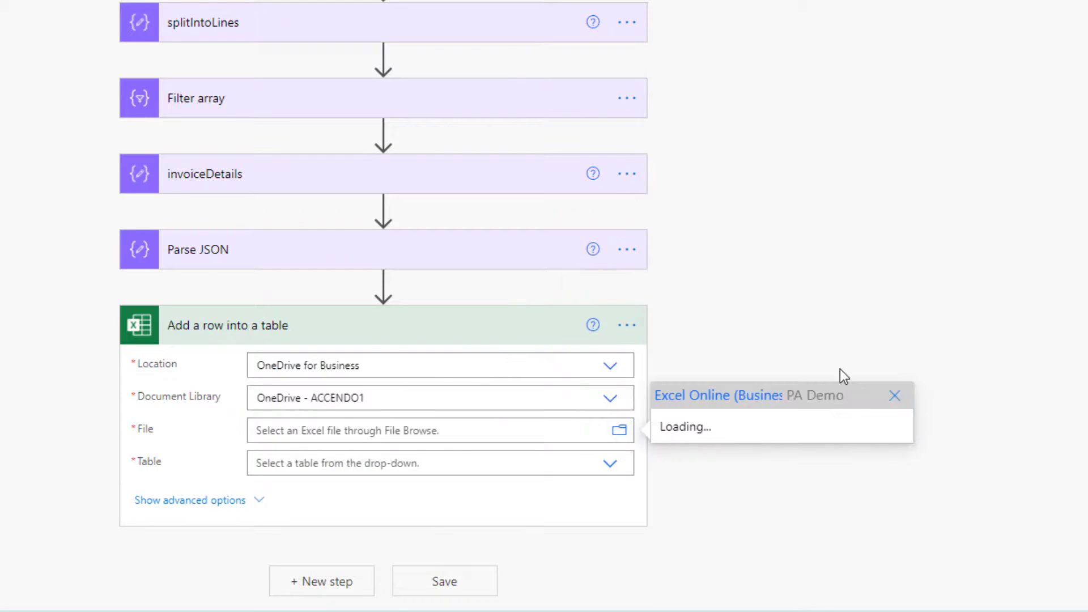
{"action": "left_click", "coordinate": [754, 295]}
{"action": "left_click", "coordinate": [609, 479]}
{"action": "left_click", "coordinate": [484, 487]}
Step: Map the new row's Invoice ID, Date and Amount columns to the Parse JSON outputs invoiceID, invoiceDate and invoiceAmount
{"action": "scroll", "coordinate": [401, 456], "scroll_direction": "down", "scroll_amount": 2}
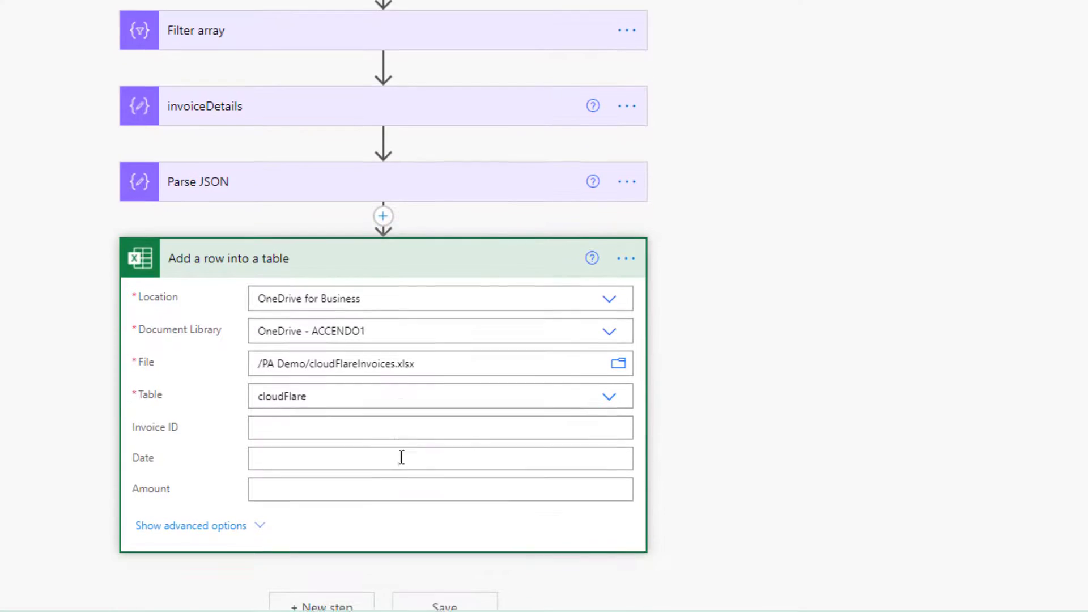
{"action": "left_click", "coordinate": [335, 402]}
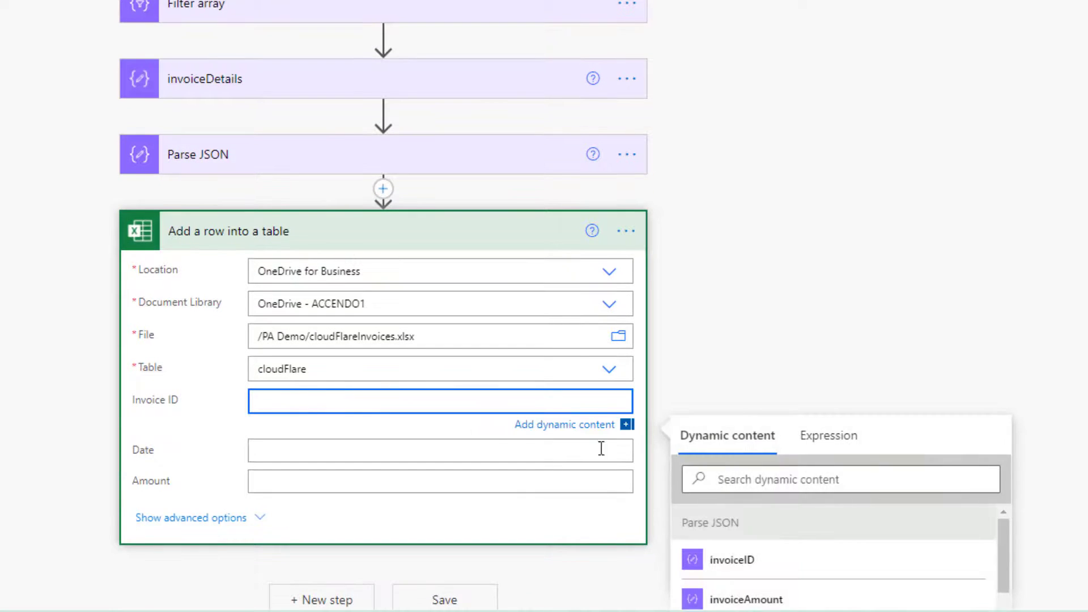
{"action": "scroll", "coordinate": [703, 472], "scroll_direction": "down", "scroll_amount": 2}
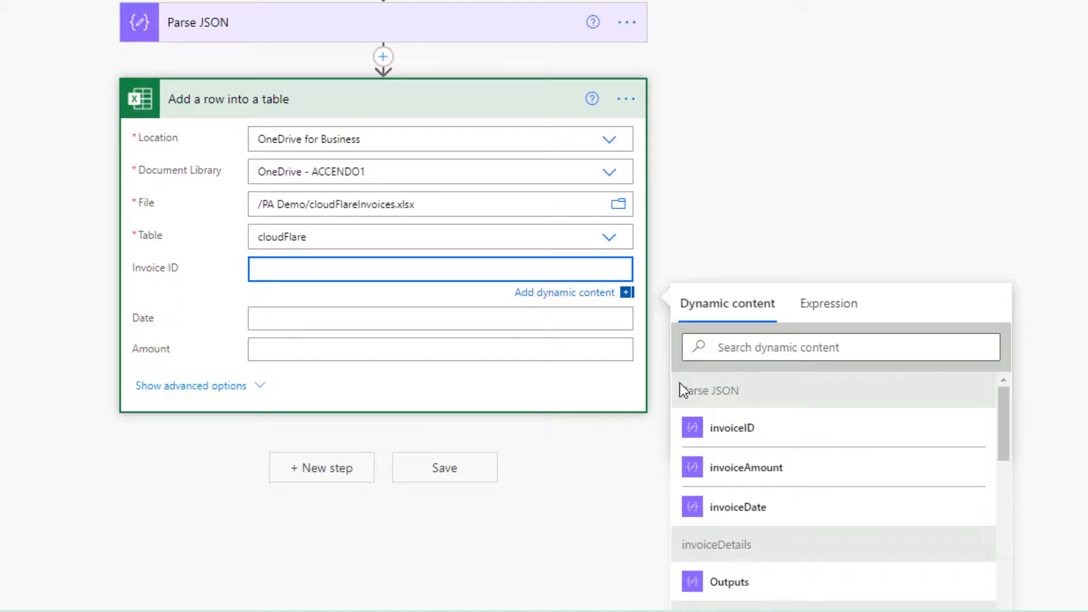
{"action": "left_click", "coordinate": [717, 426]}
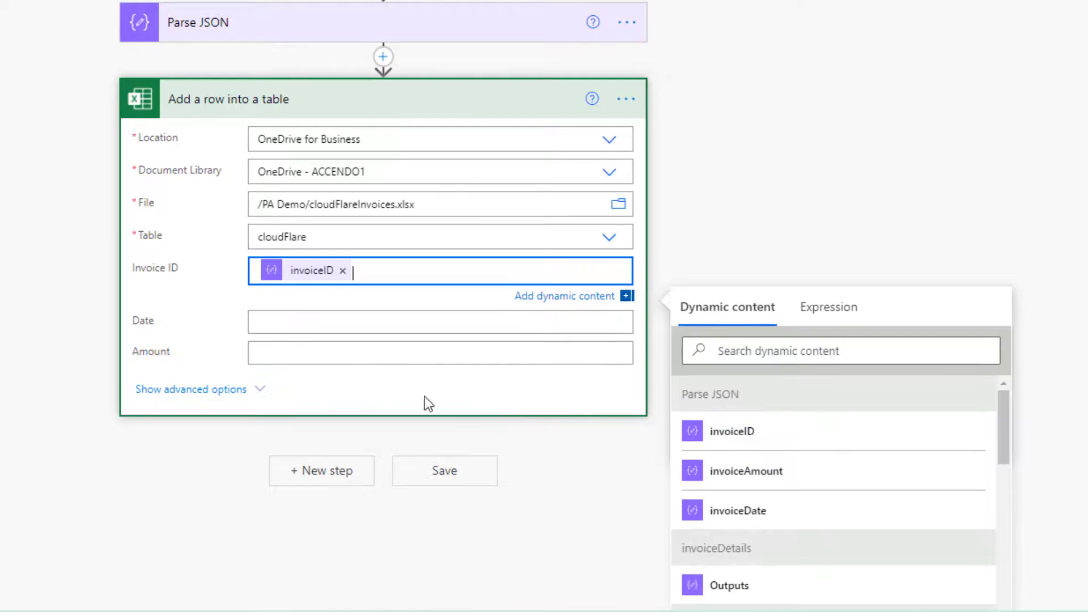
{"action": "left_click", "coordinate": [359, 331]}
{"action": "scroll", "coordinate": [388, 401], "scroll_direction": "down", "scroll_amount": 2}
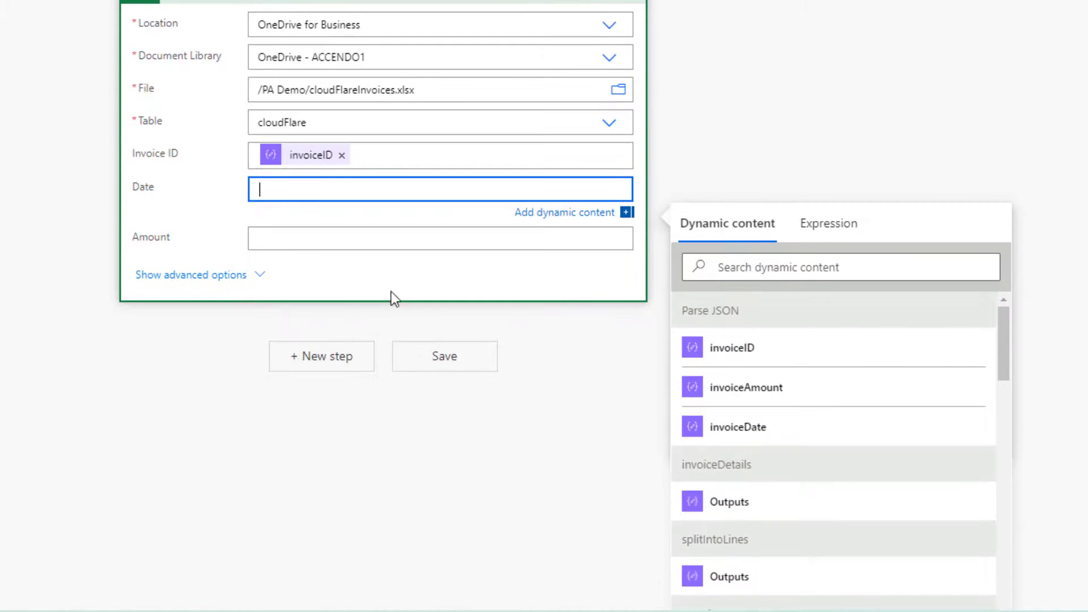
{"action": "left_click", "coordinate": [700, 424]}
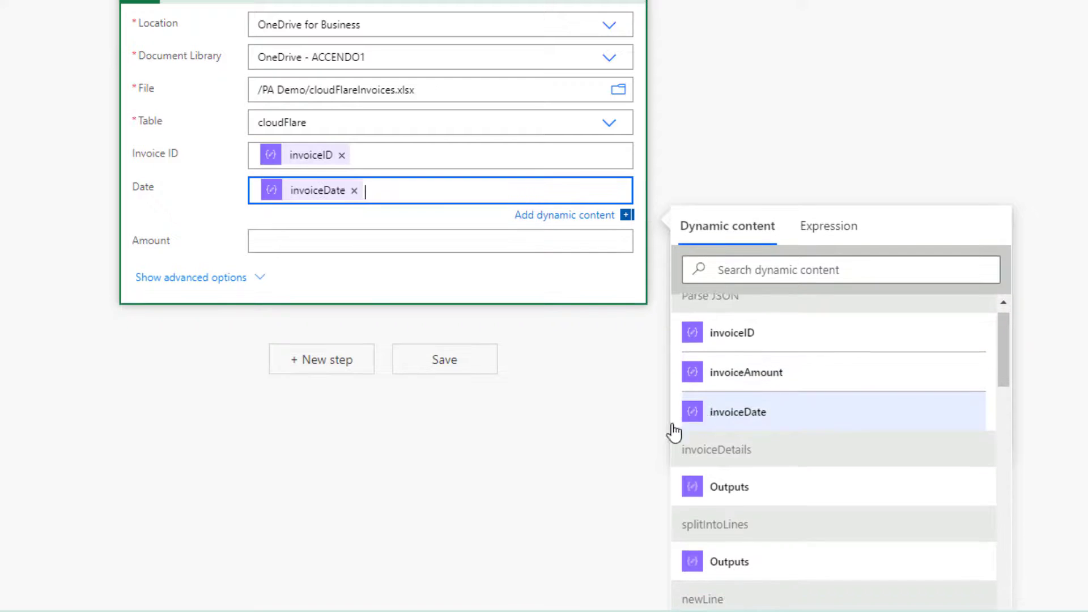
{"action": "left_click", "coordinate": [352, 245]}
{"action": "left_click", "coordinate": [707, 433]}
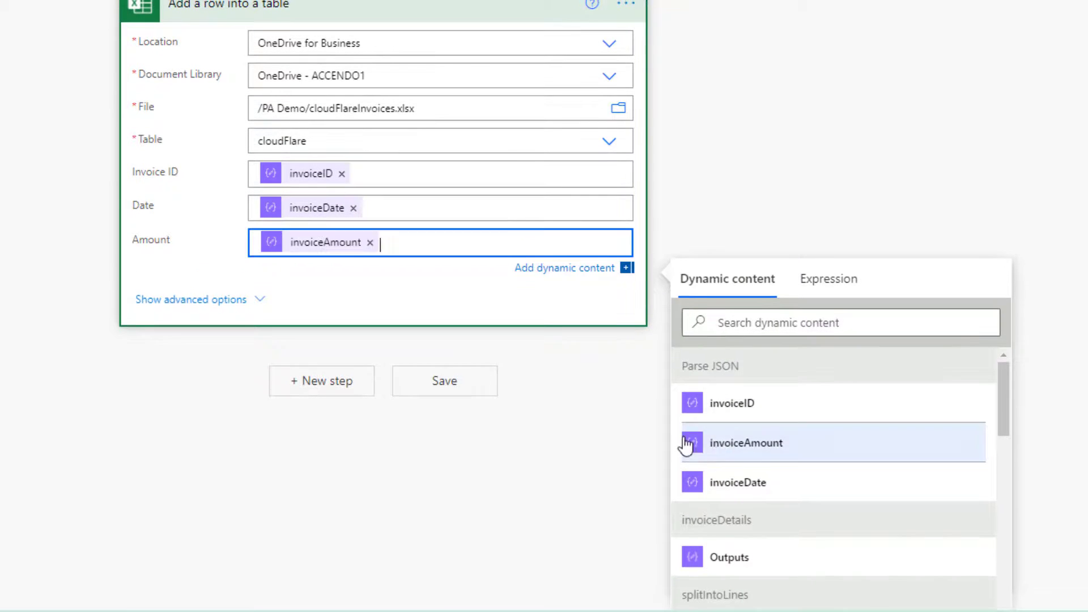
Step: Save the flow and run a test of it with the Automatically option
{"action": "left_click", "coordinate": [454, 378]}
{"action": "scroll", "coordinate": [457, 316], "scroll_direction": "up", "scroll_amount": 4}
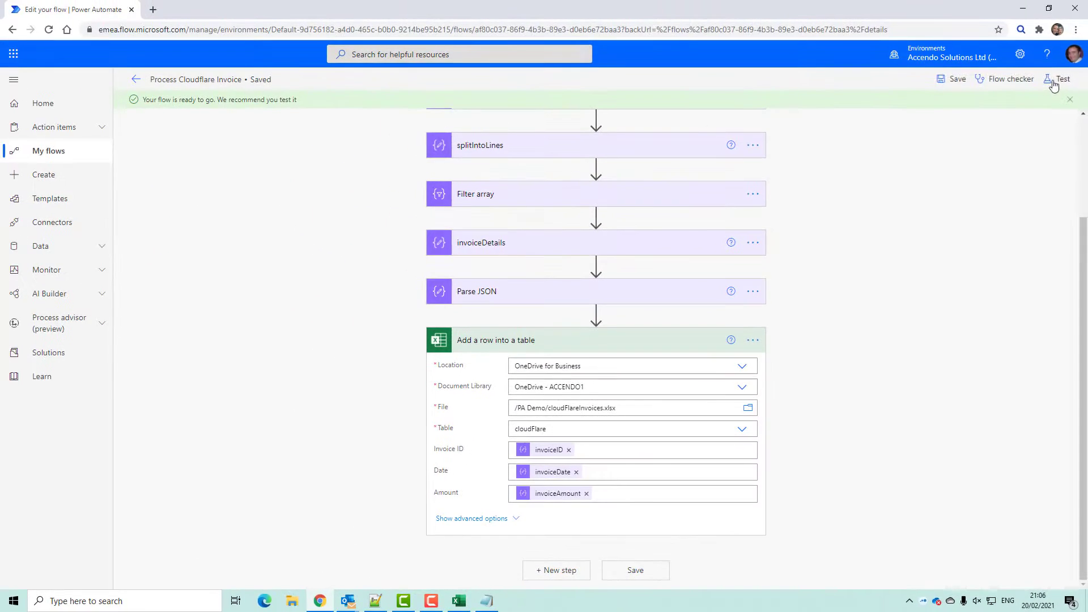
{"action": "left_click", "coordinate": [1062, 78]}
{"action": "left_click", "coordinate": [910, 137]}
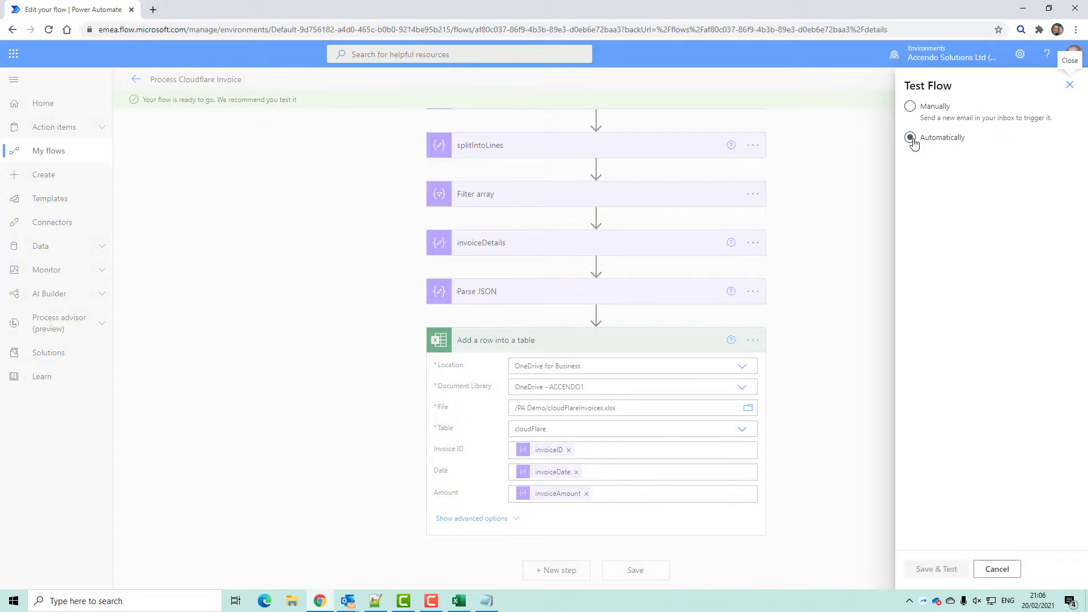
{"action": "left_click", "coordinate": [942, 180]}
{"action": "left_click", "coordinate": [954, 569]}
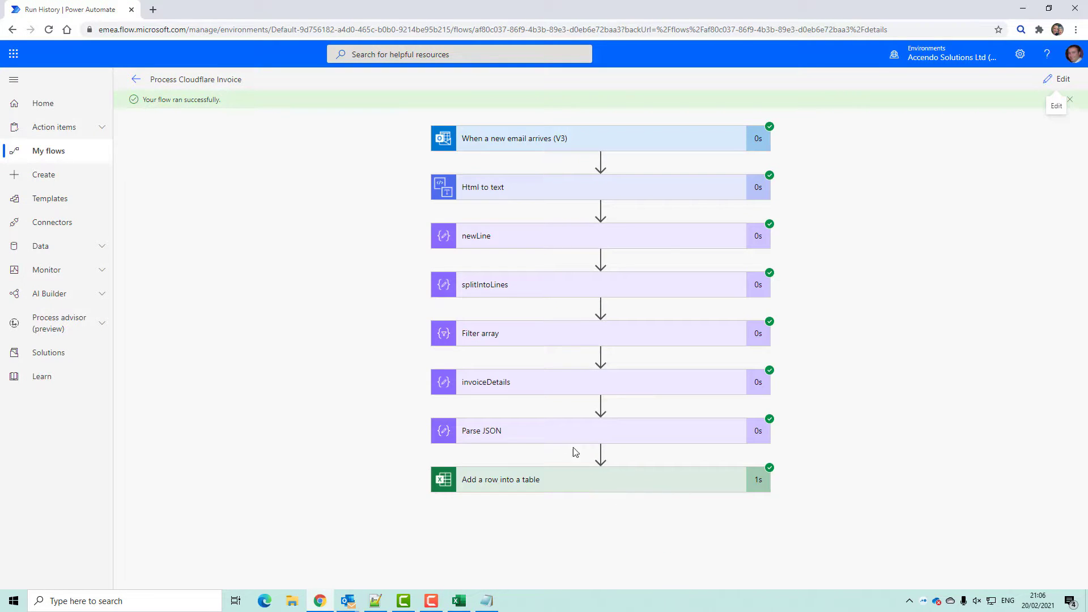
Step: Inspect the JSON inputs of the invoiceDetails action in the test run, and collapse the action
{"action": "left_click", "coordinate": [600, 388]}
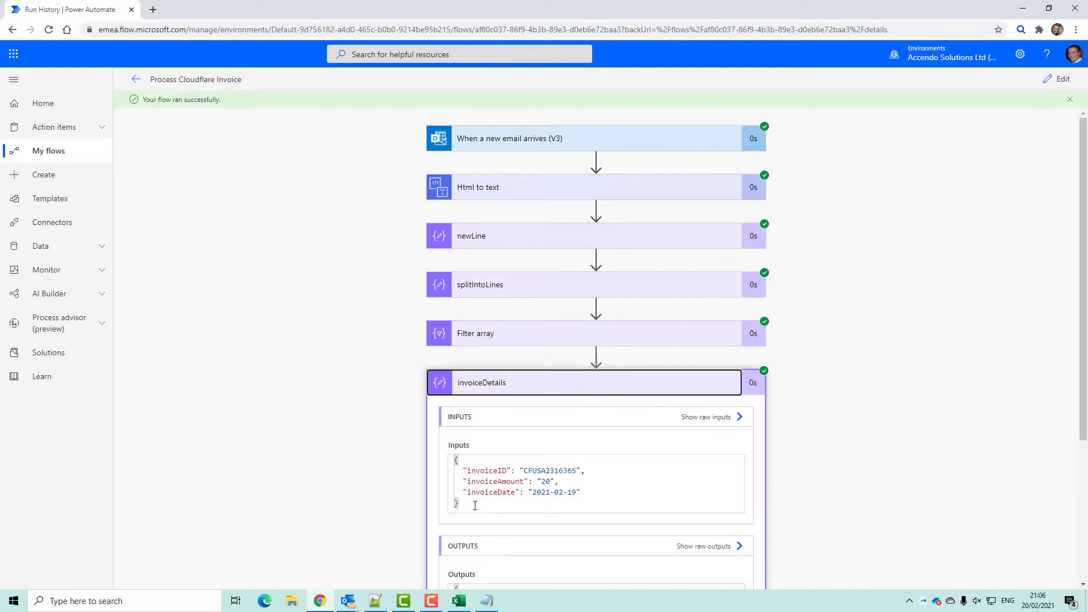
{"action": "left_click_drag", "start_coordinate": [475, 505], "coordinate": [469, 460]}
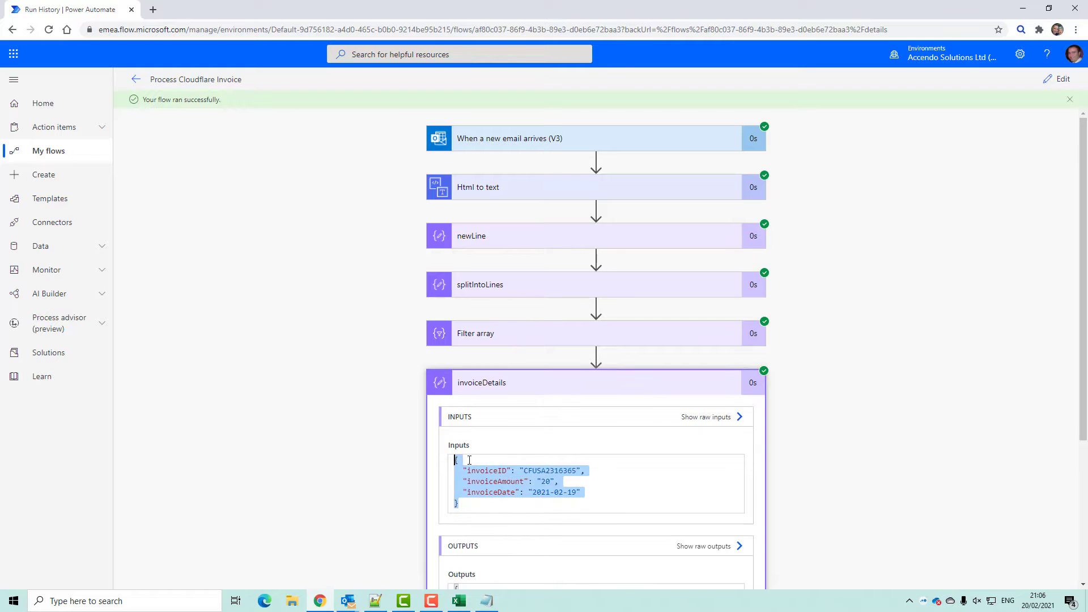
{"action": "left_click", "coordinate": [499, 389]}
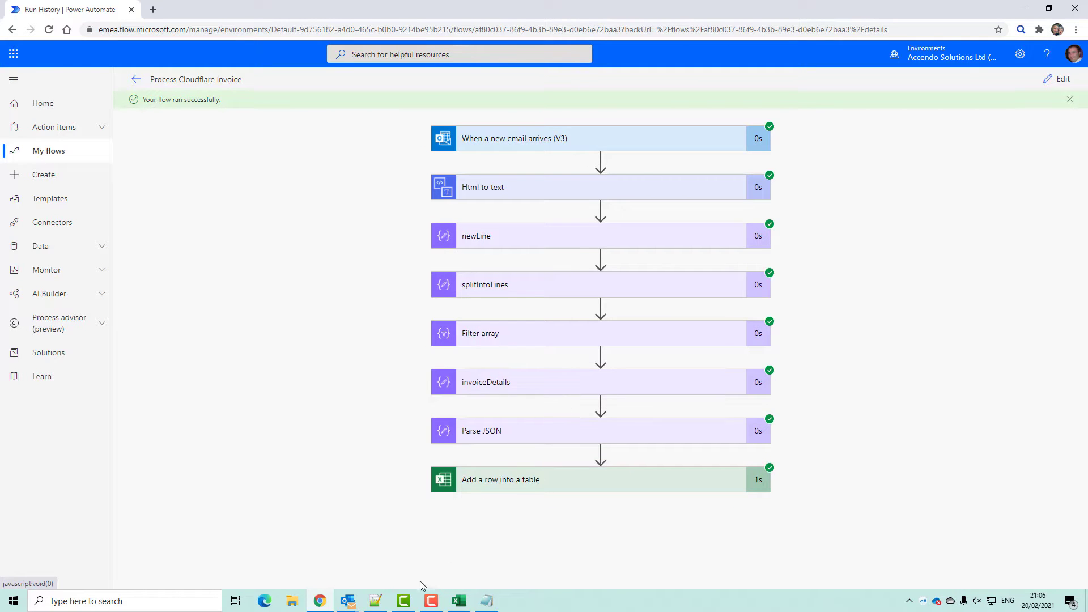
Step: Switch to the cloudFlareInvoices.xlsx workbook in Excel, check the last row of the invoice table, and minimize the workbook
{"action": "left_click", "coordinate": [459, 601]}
{"action": "left_click", "coordinate": [324, 477]}
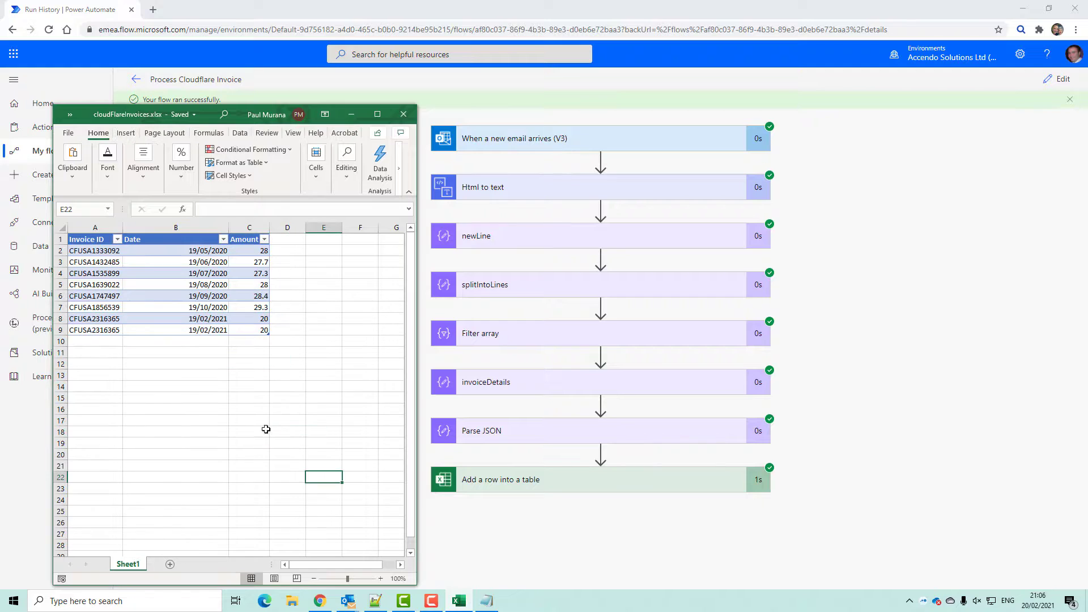
{"action": "left_click_drag", "start_coordinate": [88, 332], "coordinate": [249, 333]}
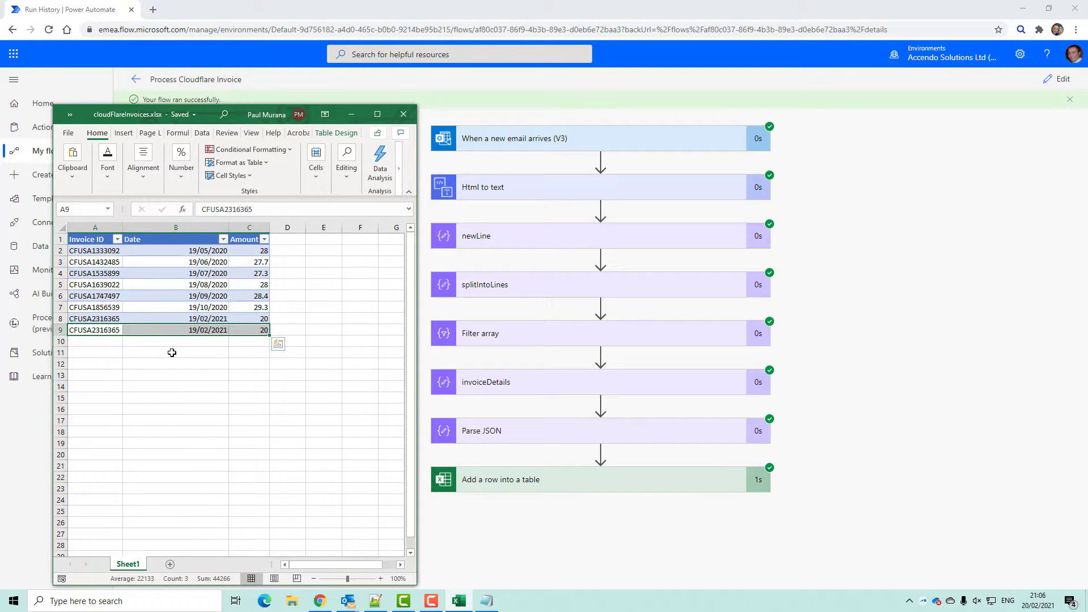
{"action": "mouse_move", "coordinate": [116, 334]}
{"action": "left_mouse_down"}
{"action": "mouse_move", "coordinate": [250, 331]}
{"action": "mouse_move", "coordinate": [113, 331]}
{"action": "left_mouse_up"}
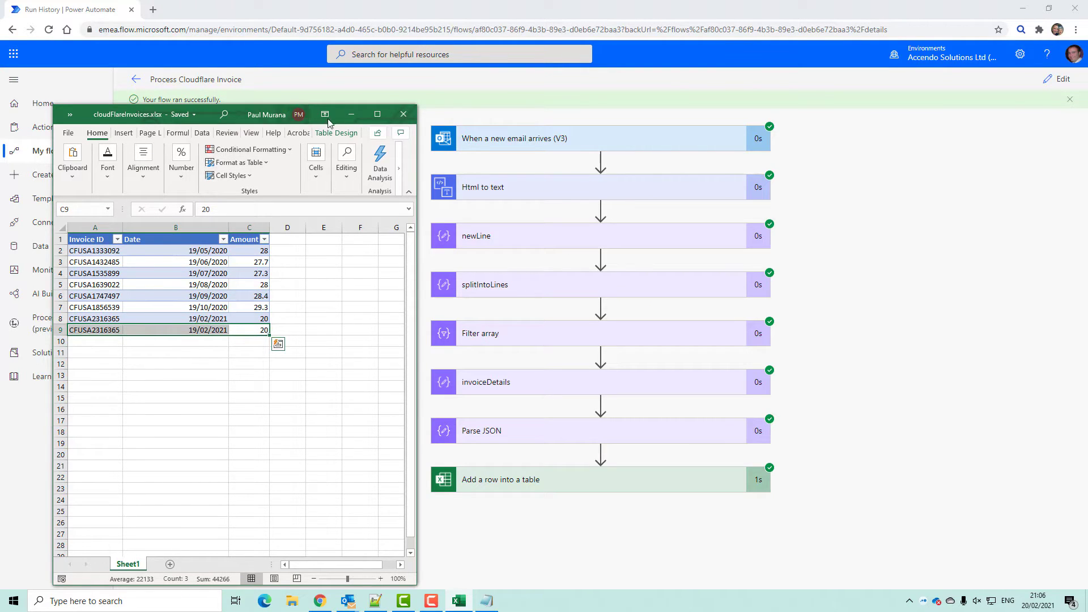
{"action": "left_click", "coordinate": [351, 114]}
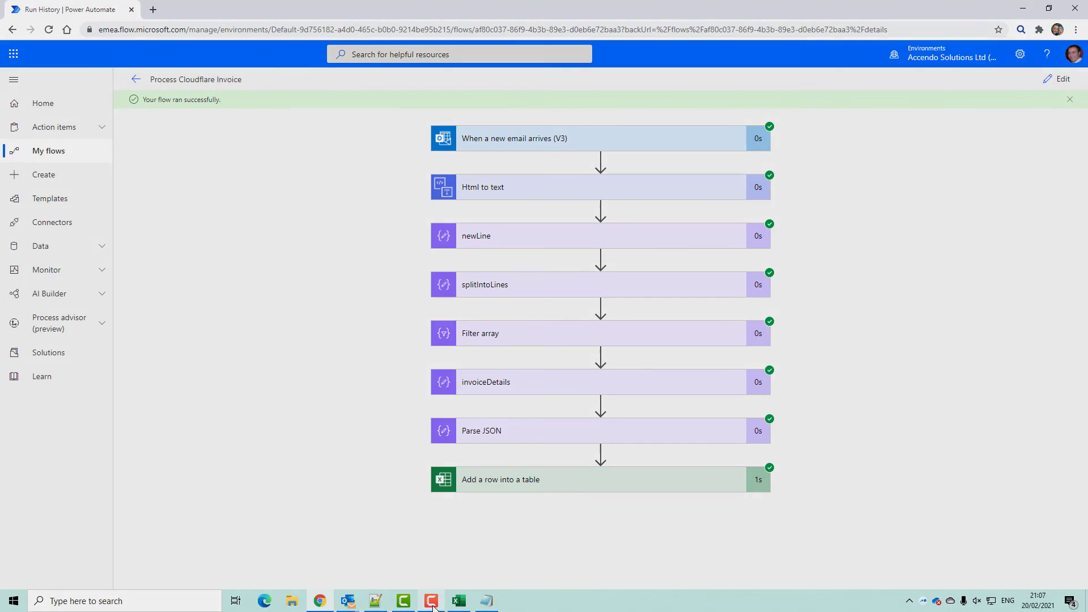
{"action": "mouse_move", "coordinate": [432, 605]}
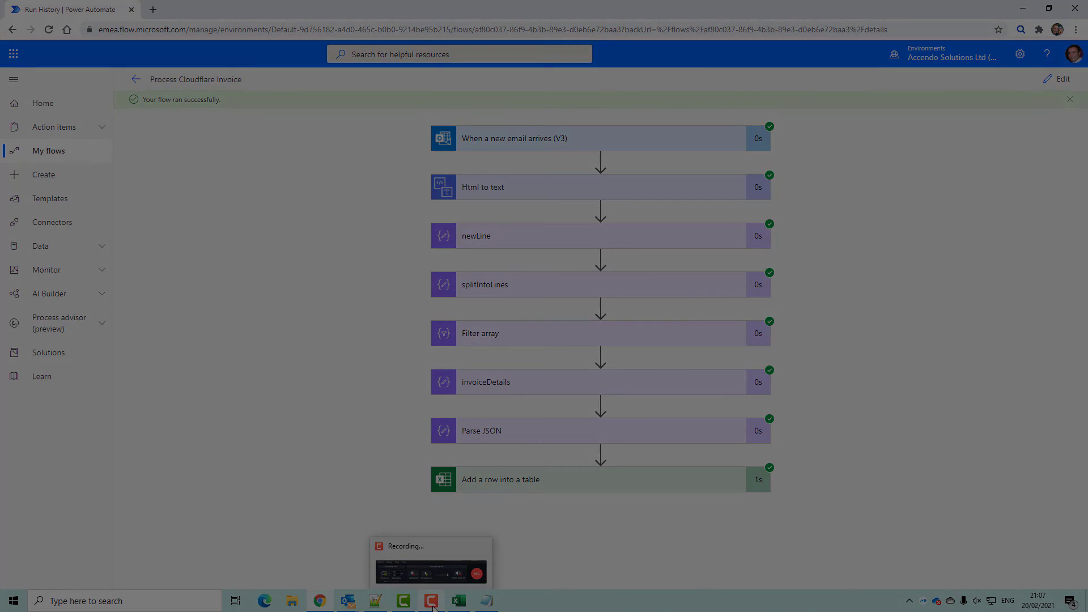